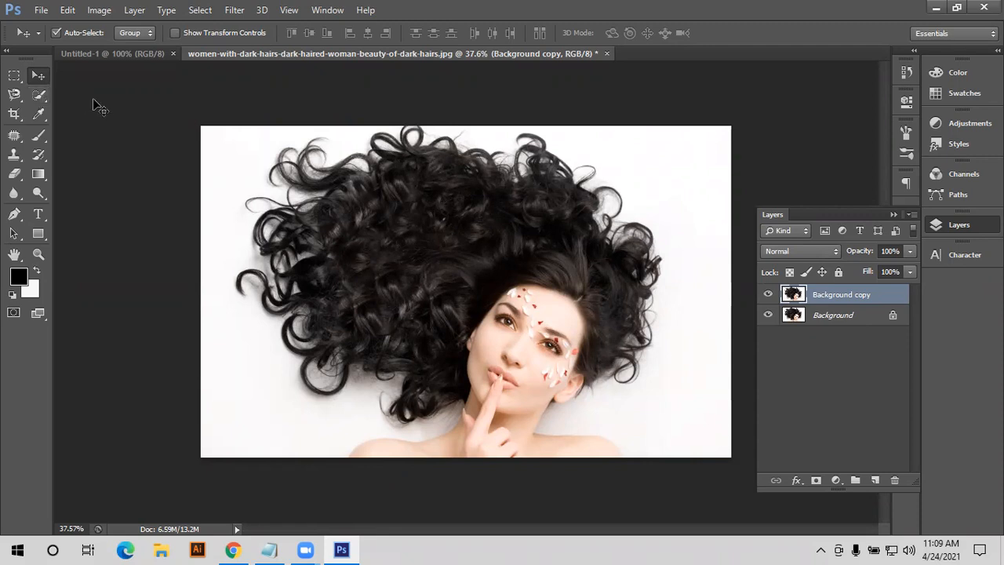
pyautogui.click(40, 97)
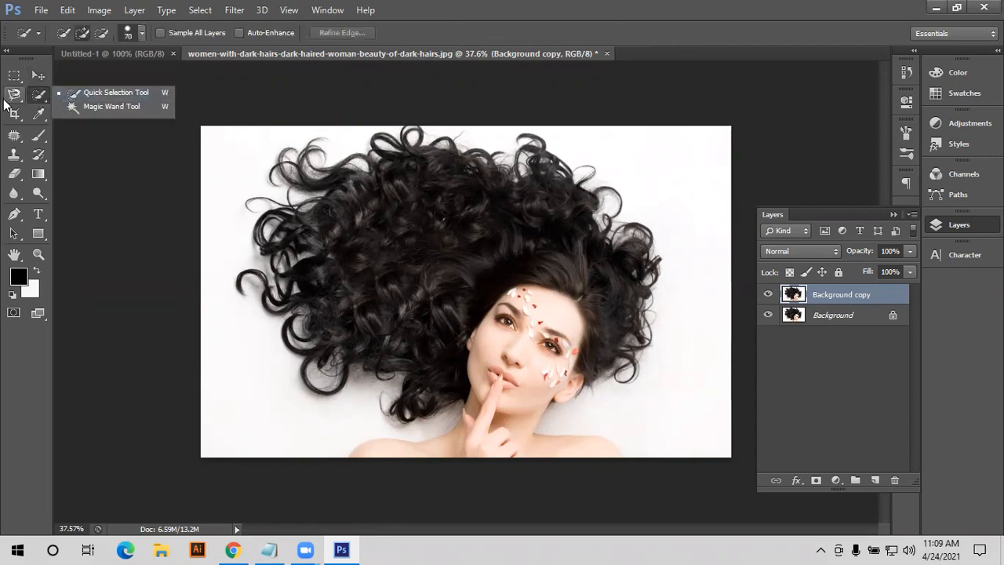
pyautogui.click(15, 95)
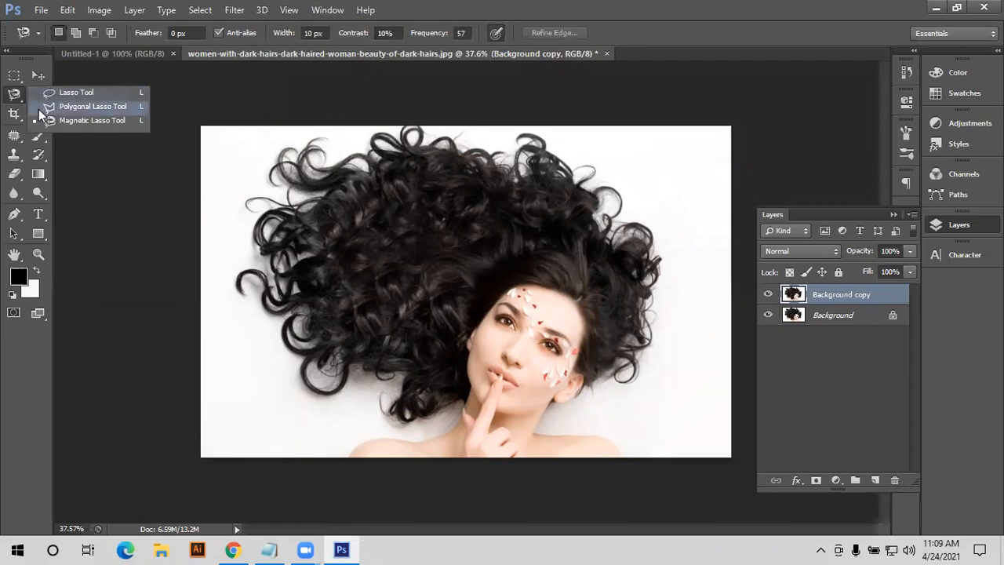
pyautogui.click(12, 94)
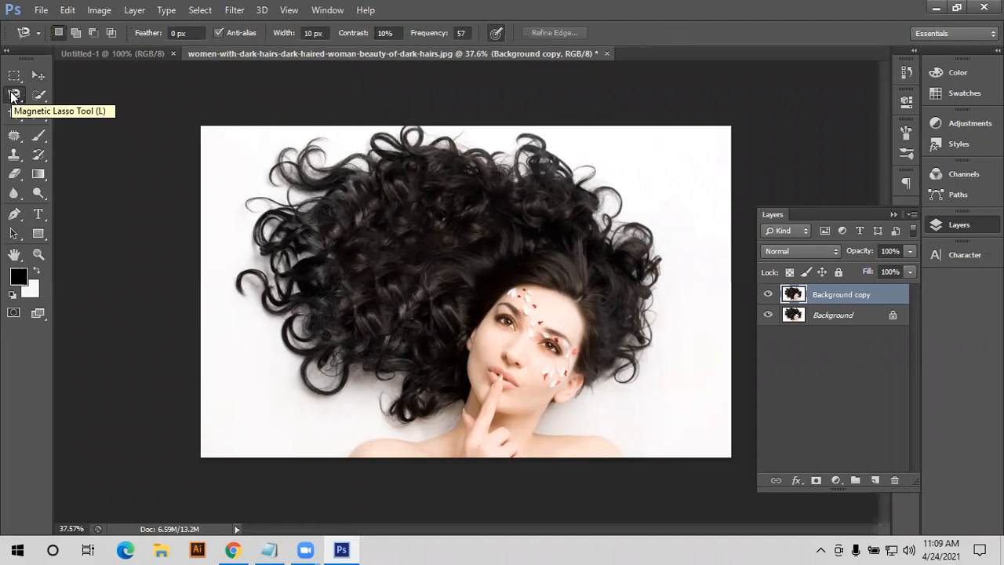
pyautogui.click(37, 96)
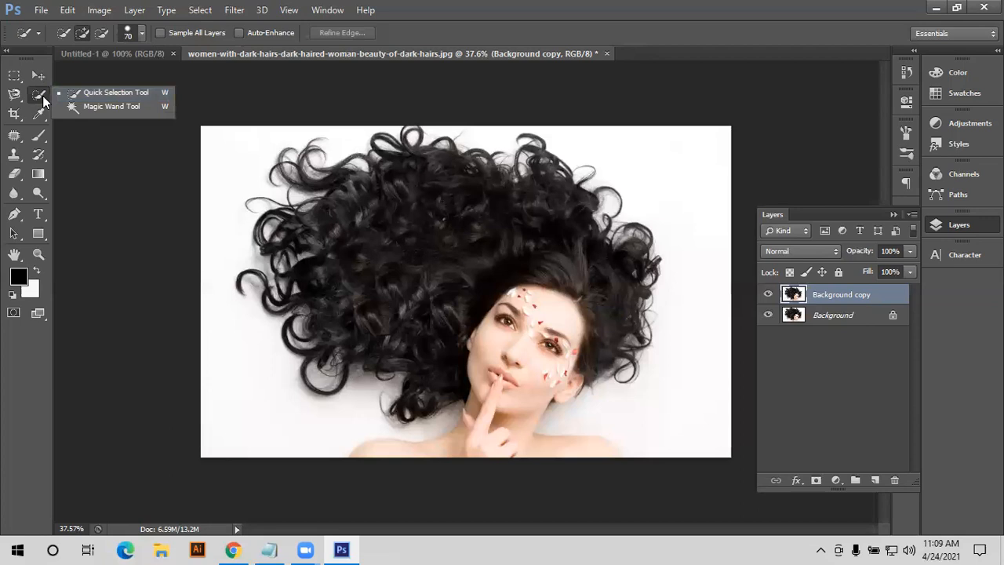
pyautogui.click(34, 98)
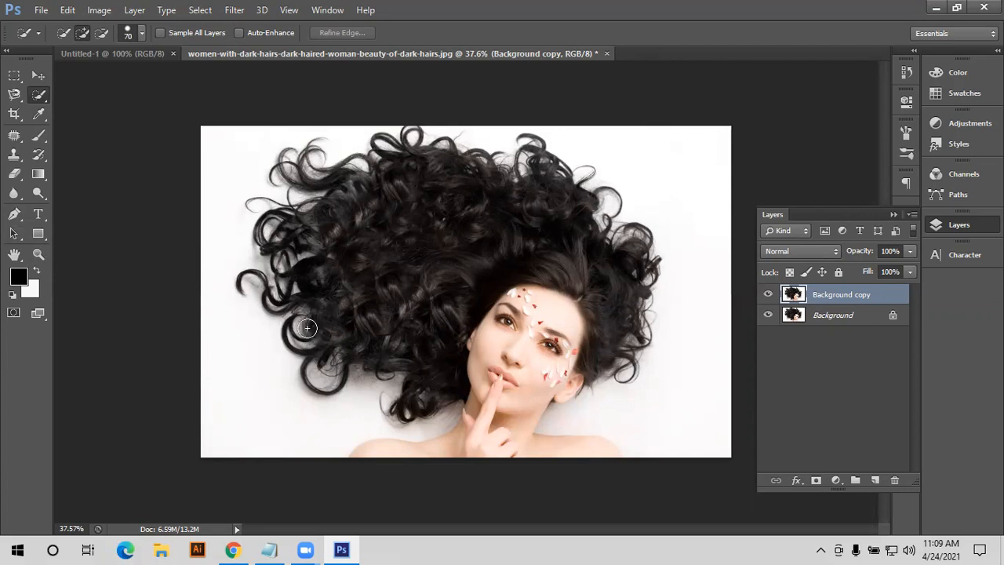
# Start a Pen tool path at the photo's lower edge and trace over the woman's left-hand shoulder in the image up to her neck.
pyautogui.click(16, 215)
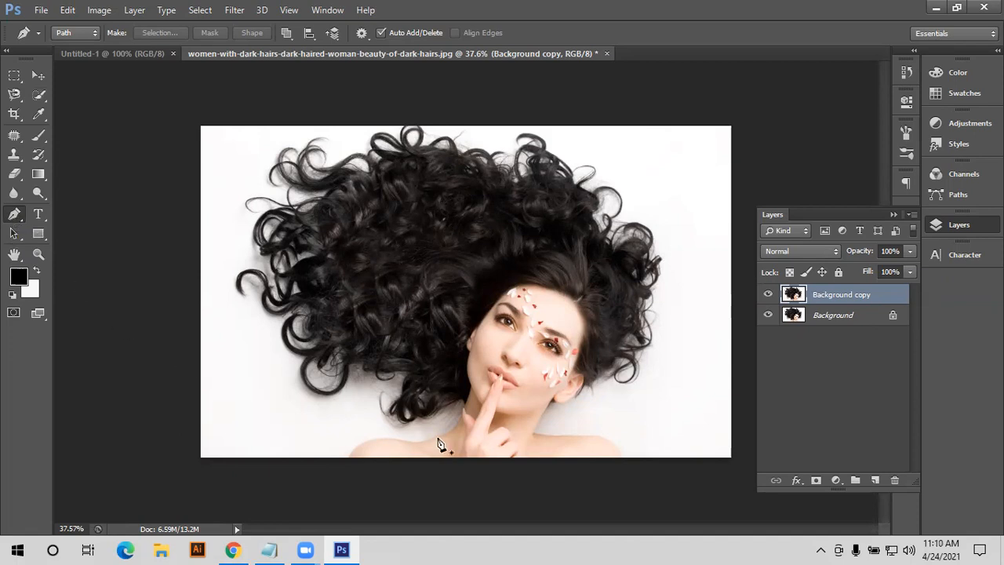
pyautogui.click(349, 456)
pyautogui.moveTo(417, 449); pyautogui.dragTo(468, 458)
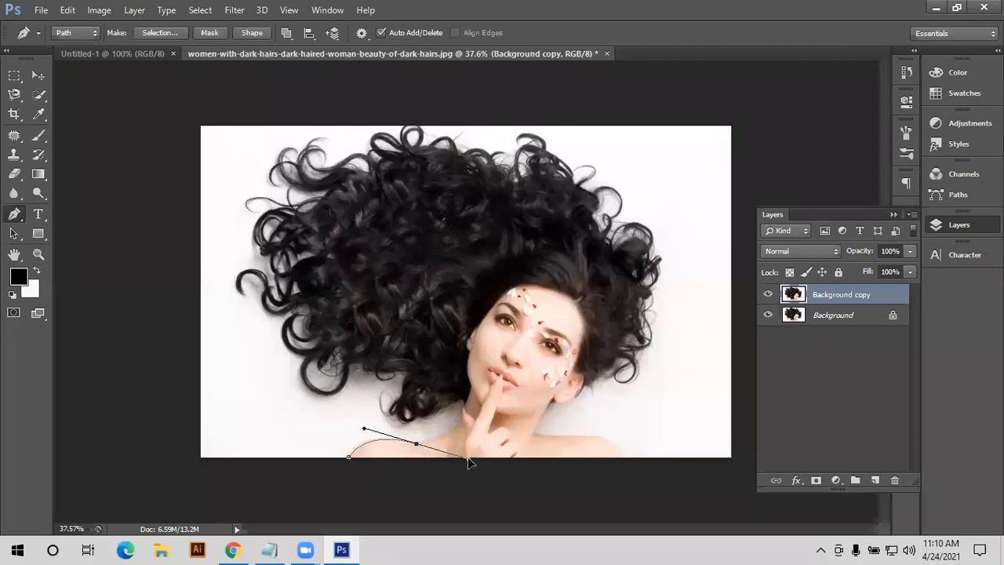
pyautogui.keyDown('alt'); pyautogui.click(418, 446); pyautogui.keyUp('alt')
pyautogui.moveTo(461, 417); pyautogui.dragTo(474, 392)
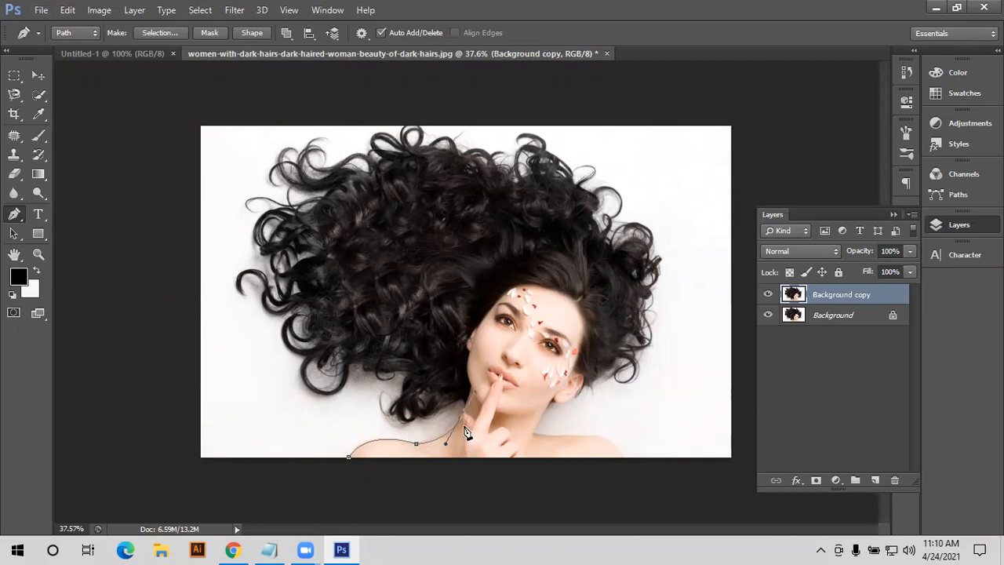
# Continue the path from the neck around the hair curls along the lower-left side of the head.
pyautogui.hotkey('ctrl', '+')
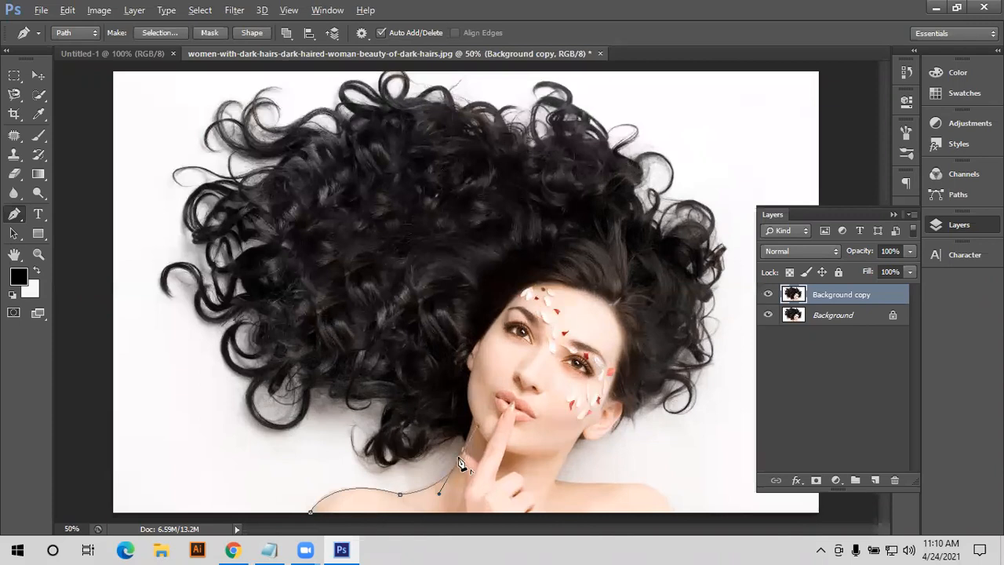
pyautogui.click(419, 463)
pyautogui.click(403, 459)
pyautogui.moveTo(355, 459); pyautogui.dragTo(355, 444)
pyautogui.keyDown('alt'); pyautogui.click(356, 460); pyautogui.keyUp('alt')
pyautogui.click(347, 451)
pyautogui.click(346, 430)
pyautogui.click(343, 417)
pyautogui.click(320, 417)
pyautogui.click(295, 438)
pyautogui.click(263, 432)
pyautogui.click(240, 397)
pyautogui.click(245, 385)
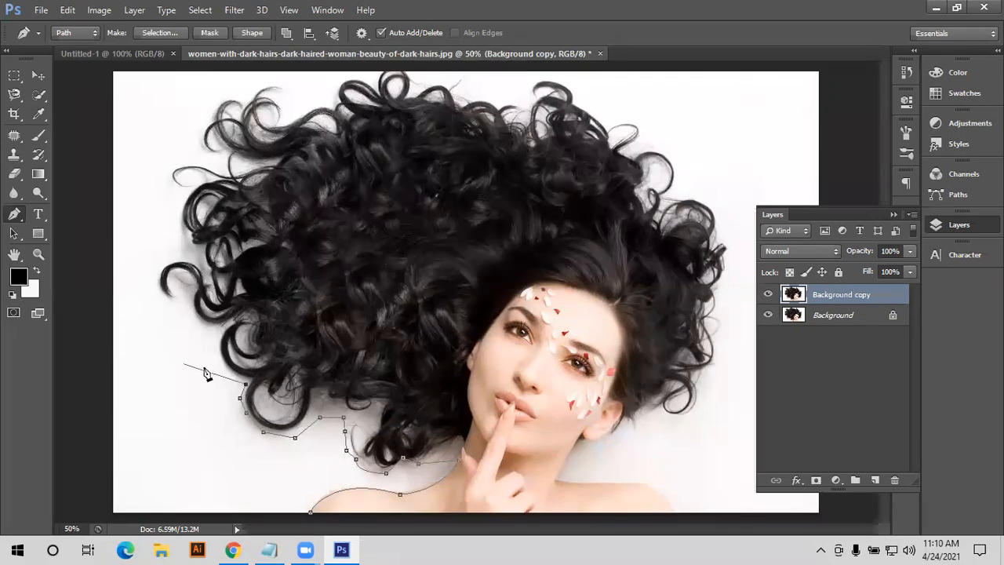
# Extend the path up the left side of the hair and around the outermost protruding curl.
pyautogui.moveTo(212, 357); pyautogui.dragTo(210, 336)
pyautogui.click(210, 333)
pyautogui.click(189, 320)
pyautogui.click(185, 287)
pyautogui.click(157, 314)
pyautogui.click(170, 303)
pyautogui.click(161, 297)
pyautogui.click(153, 269)
pyautogui.click(164, 257)
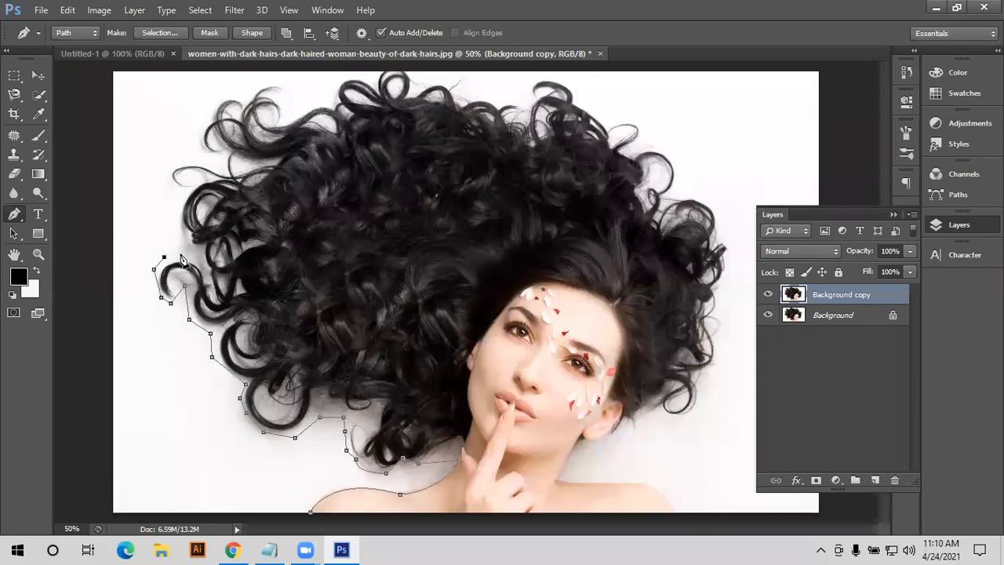
# Trace the path loosely around the upper-left curls up to the photo's upper edge.
pyautogui.click(179, 232)
pyautogui.click(170, 203)
pyautogui.click(195, 182)
pyautogui.click(172, 194)
pyautogui.click(166, 171)
pyautogui.click(167, 153)
pyautogui.click(197, 150)
pyautogui.click(193, 123)
pyautogui.click(209, 112)
pyautogui.click(227, 91)
pyautogui.click(249, 93)
pyautogui.click(292, 79)
pyautogui.click(291, 110)
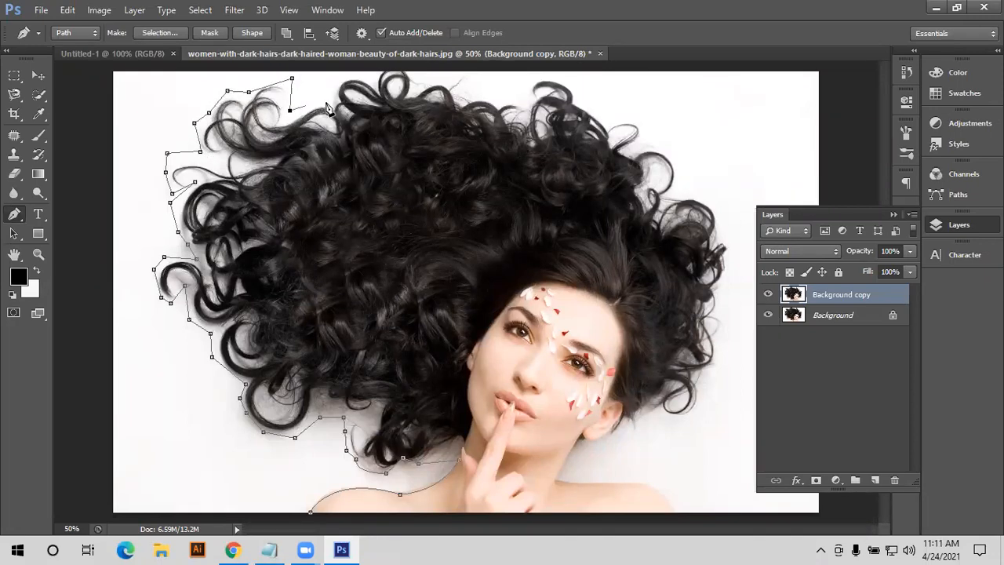
# Continue the path along the top of the hair, just outside the curls touching the photo's upper edge.
pyautogui.click(329, 100)
pyautogui.click(347, 73)
pyautogui.click(378, 75)
pyautogui.click(415, 74)
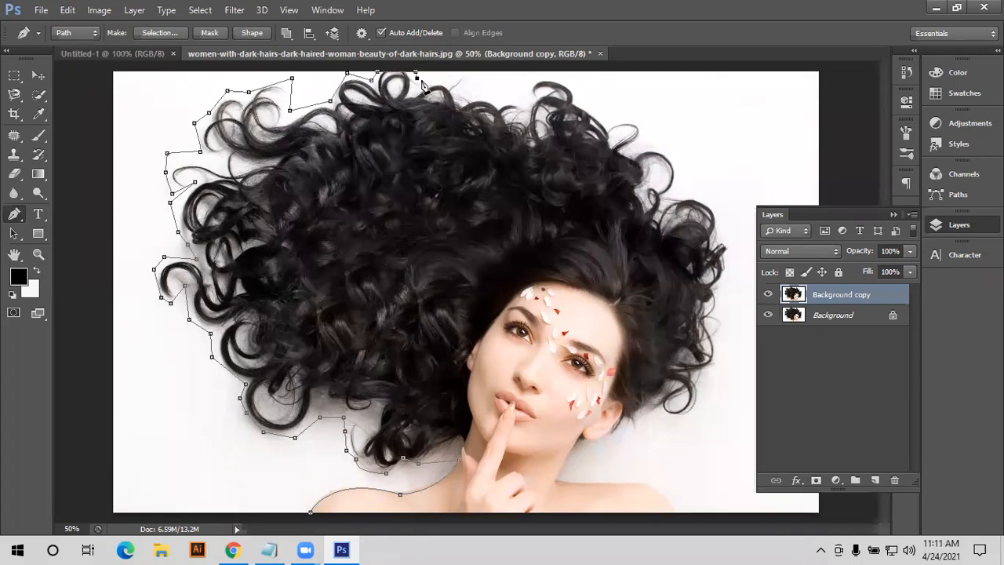
pyautogui.click(439, 81)
pyautogui.click(468, 73)
pyautogui.click(464, 89)
pyautogui.click(487, 96)
pyautogui.click(498, 101)
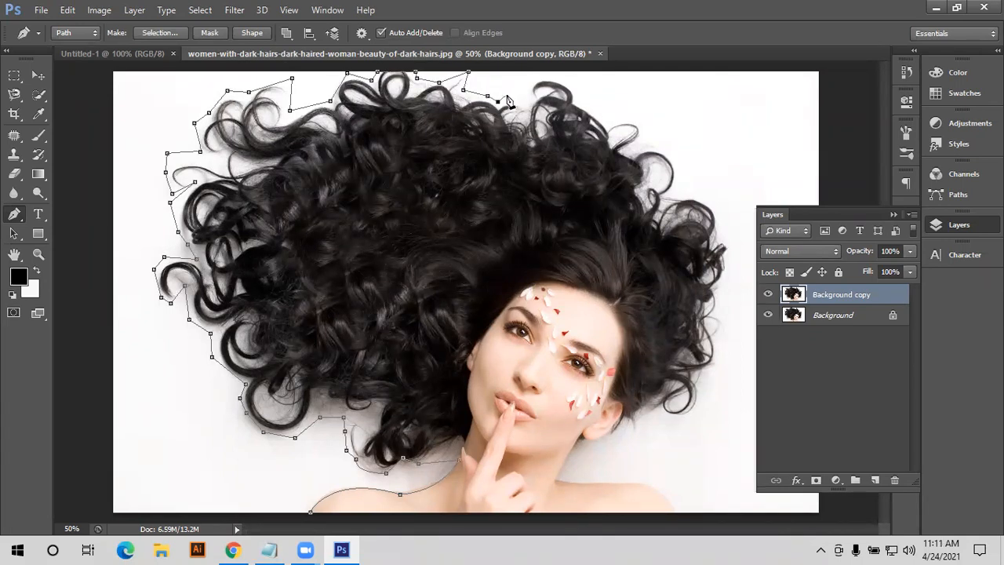
# Trace the path around the protruding curls on the upper-right side of the hair.
pyautogui.click(518, 100)
pyautogui.click(528, 101)
pyautogui.click(518, 85)
pyautogui.click(534, 77)
pyautogui.click(585, 82)
pyautogui.click(588, 94)
pyautogui.click(597, 107)
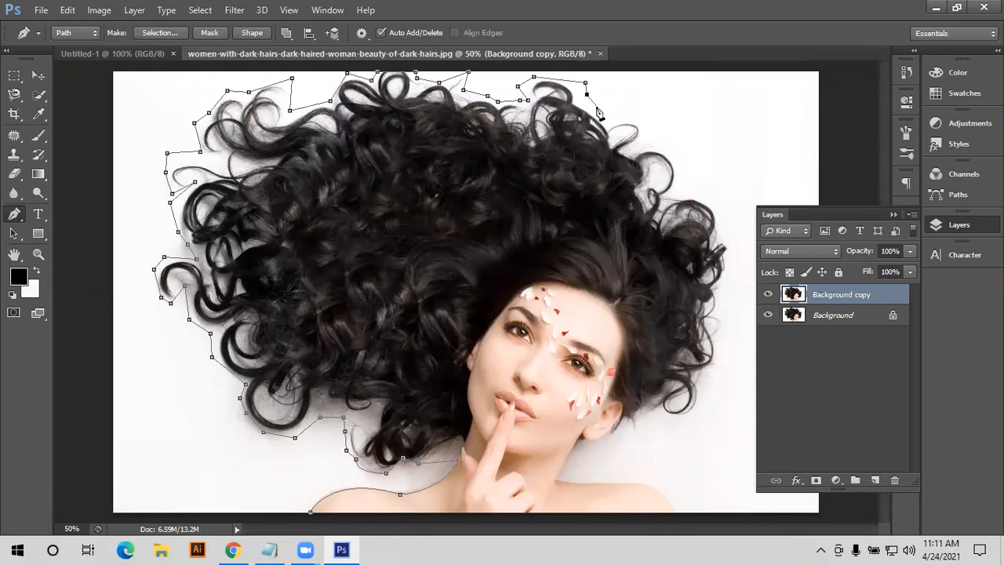
pyautogui.click(622, 117)
pyautogui.click(647, 118)
pyautogui.click(639, 136)
pyautogui.click(640, 147)
pyautogui.click(685, 145)
pyautogui.click(688, 171)
pyautogui.click(680, 191)
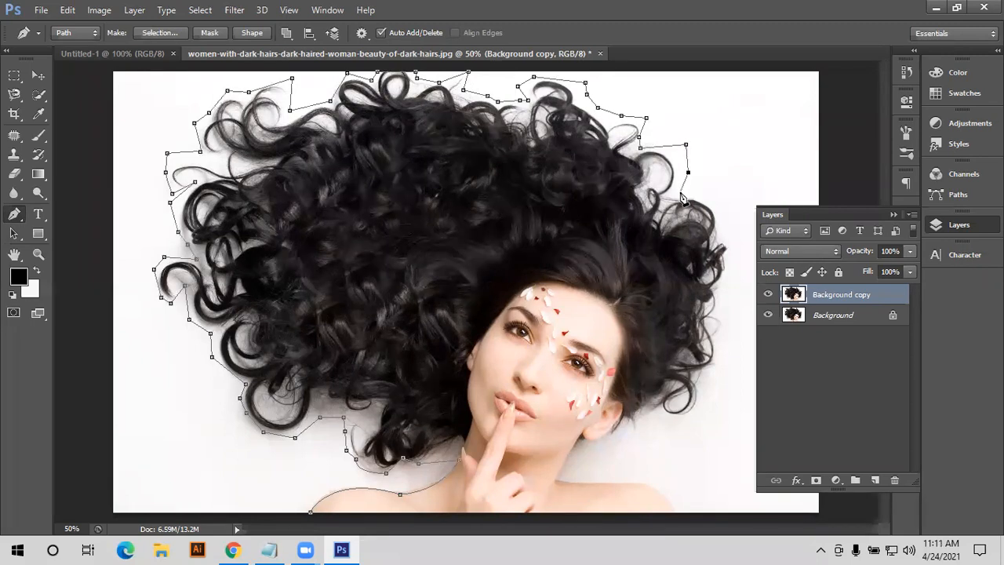
# Bring the path down the right side of the hair and around its lowest right curl.
pyautogui.click(718, 202)
pyautogui.click(725, 231)
pyautogui.click(736, 253)
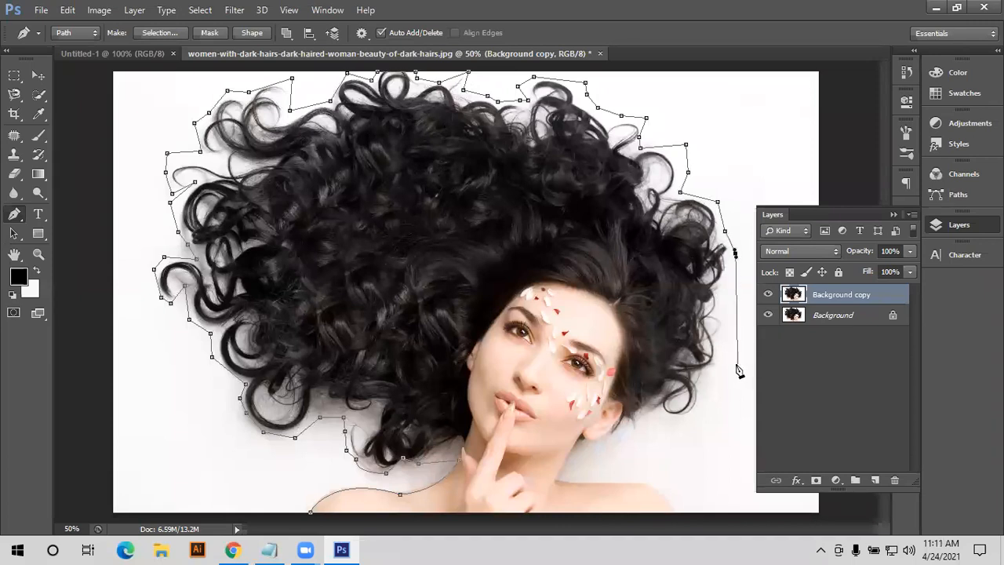
pyautogui.click(724, 351)
pyautogui.click(708, 383)
pyautogui.click(693, 420)
pyautogui.click(659, 424)
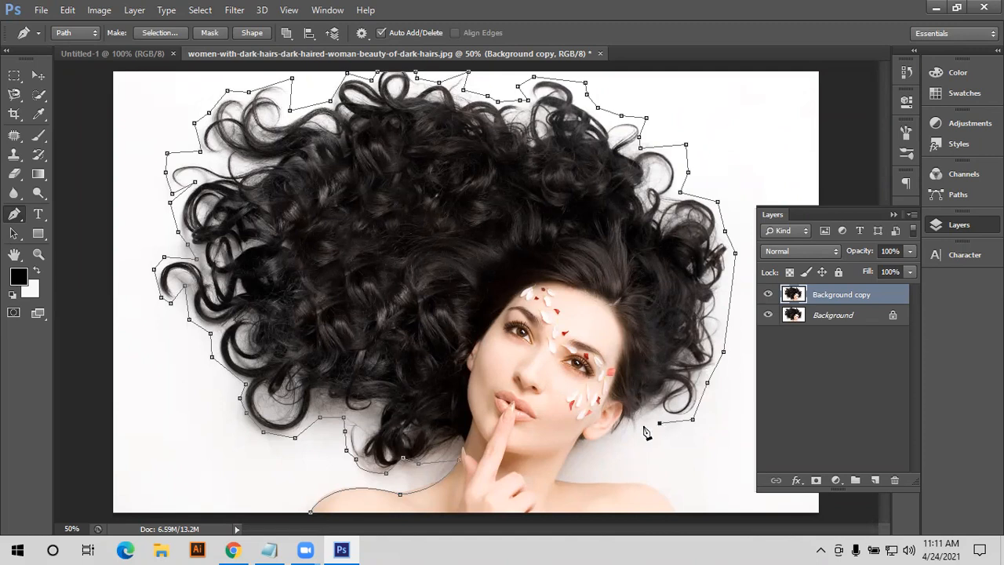
# Trace beneath the ear, down the neck and over the right-hand shoulder, and close the path at its starting point.
pyautogui.click(620, 438)
pyautogui.click(586, 450)
pyautogui.click(573, 450)
pyautogui.moveTo(556, 478); pyautogui.dragTo(700, 475)
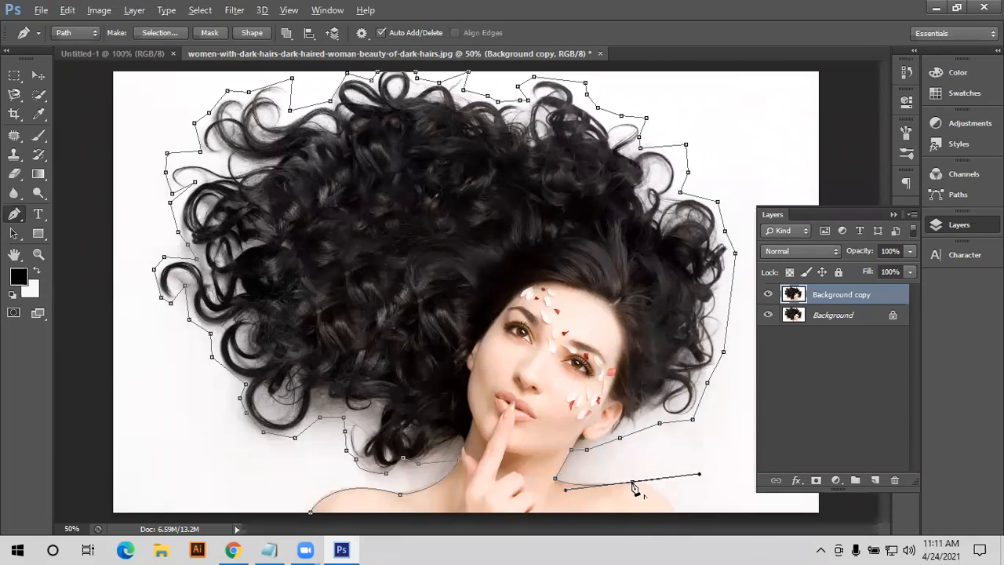
pyautogui.keyDown('alt'); pyautogui.click(634, 484); pyautogui.keyUp('alt')
pyautogui.click(673, 502)
pyautogui.moveTo(674, 516); pyautogui.dragTo(675, 517)
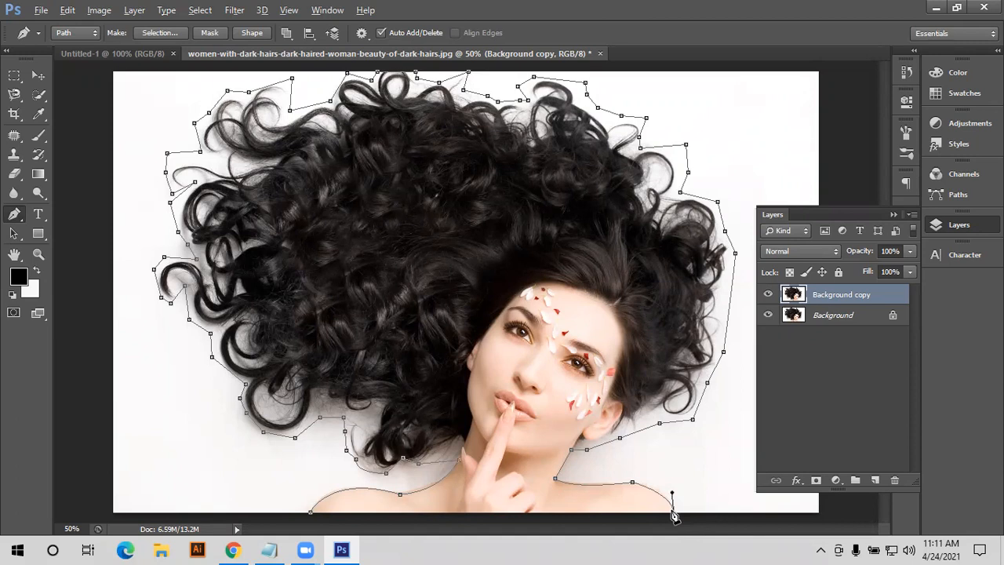
pyautogui.click(309, 512)
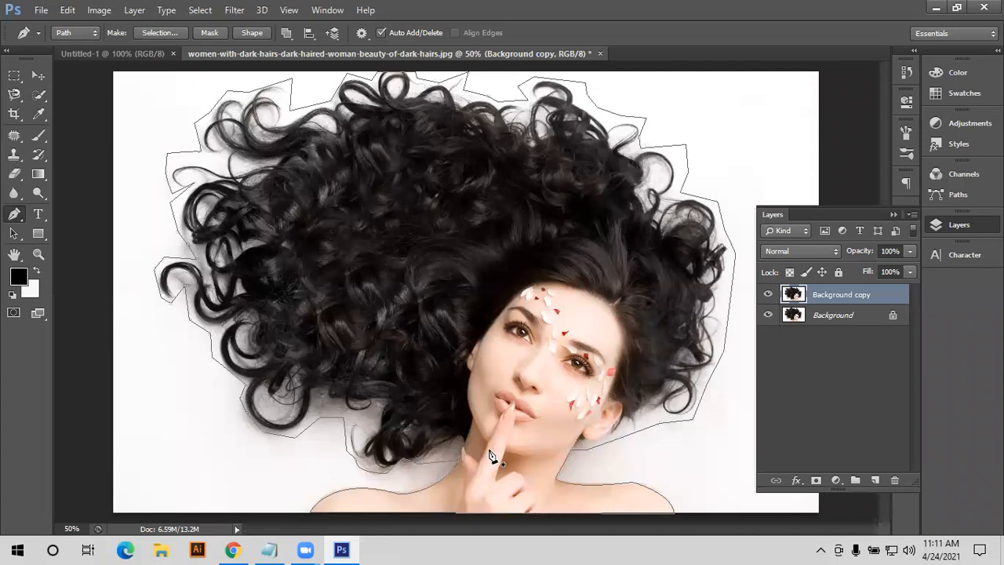
# Check the work path and convert the closed outline around the woman into a selection.
pyautogui.scroll(-3, 490, 448)
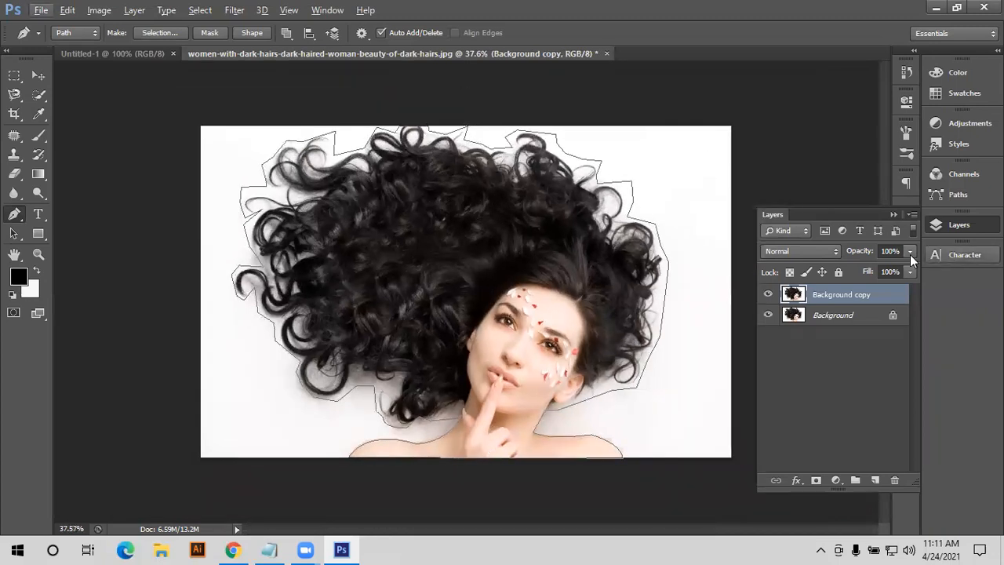
pyautogui.click(952, 197)
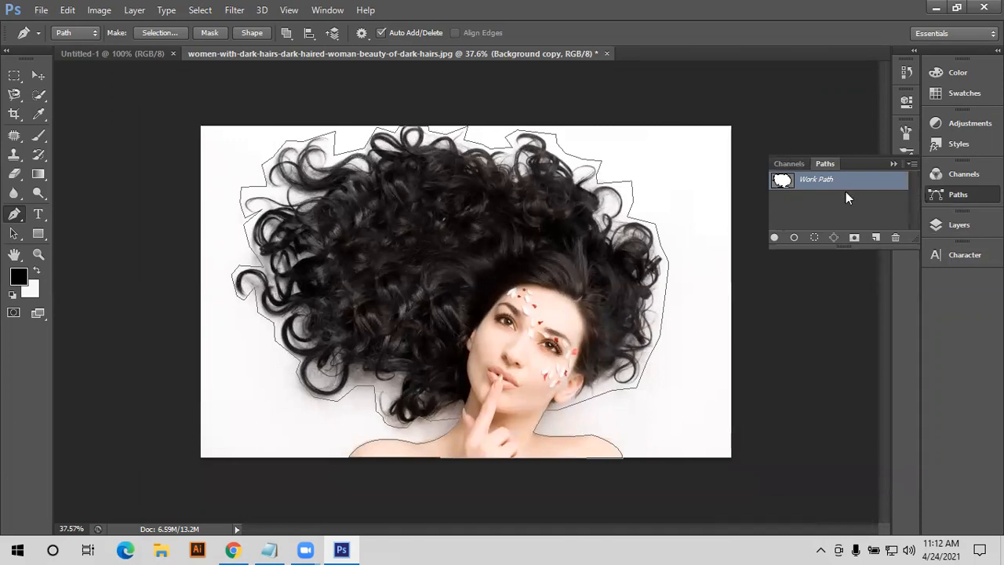
pyautogui.click(953, 226)
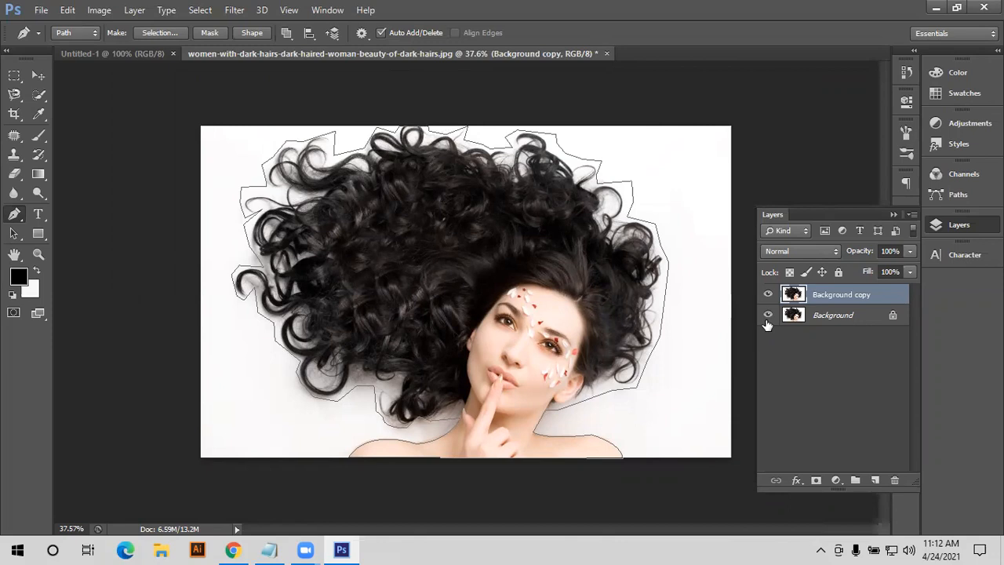
pyautogui.hotkey('ctrl', 'Return')
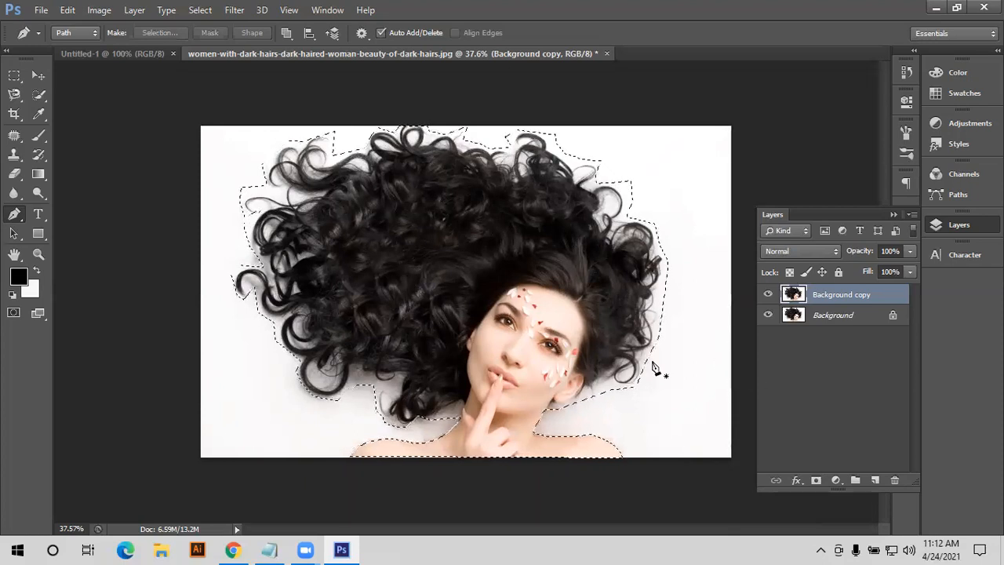
# Open Refine Edge for the selection, set its view mode to Overlay, and move the dialog clear of the hair's left side.
pyautogui.click(200, 10)
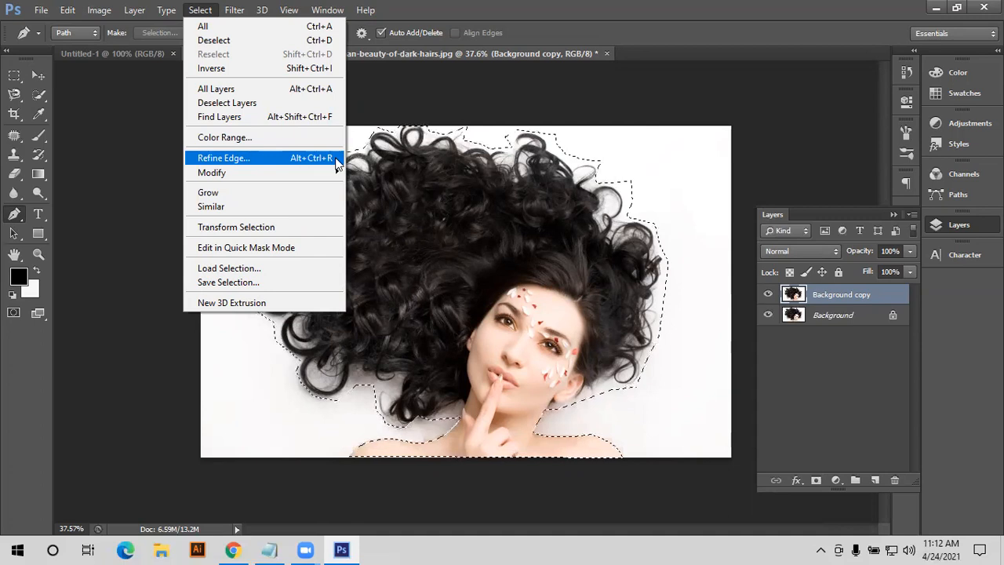
pyautogui.click(297, 159)
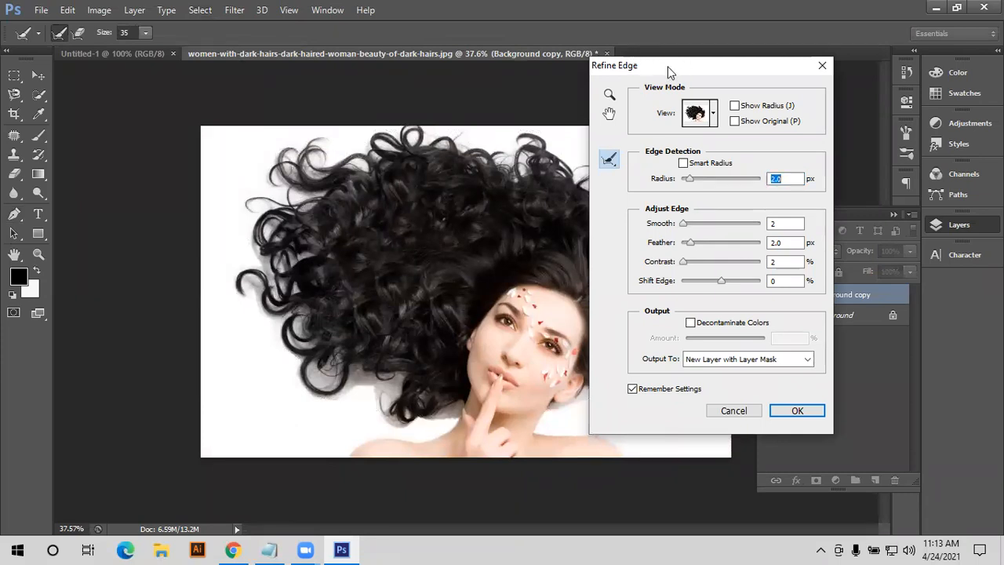
pyautogui.moveTo(668, 67); pyautogui.dragTo(98, 67)
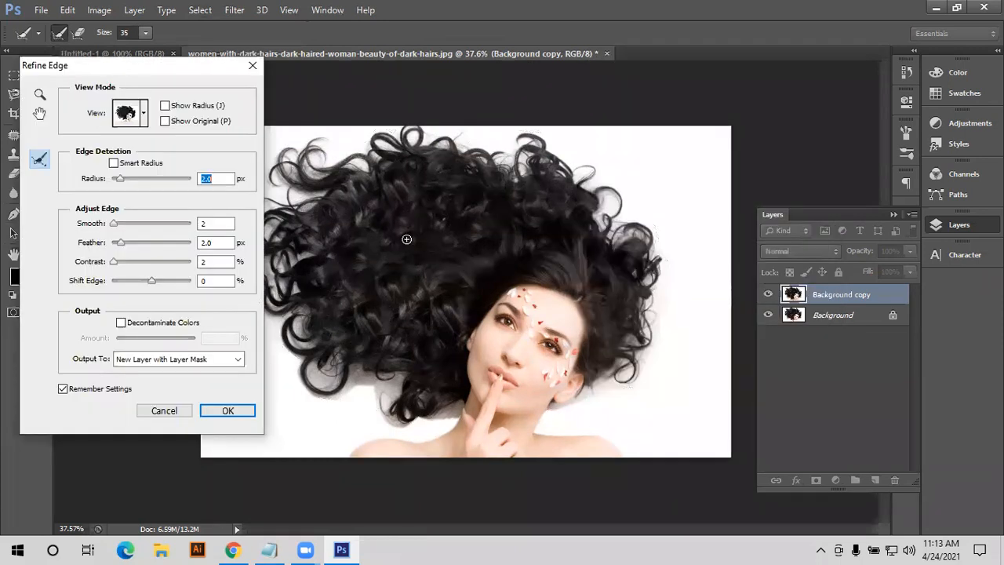
pyautogui.click(144, 115)
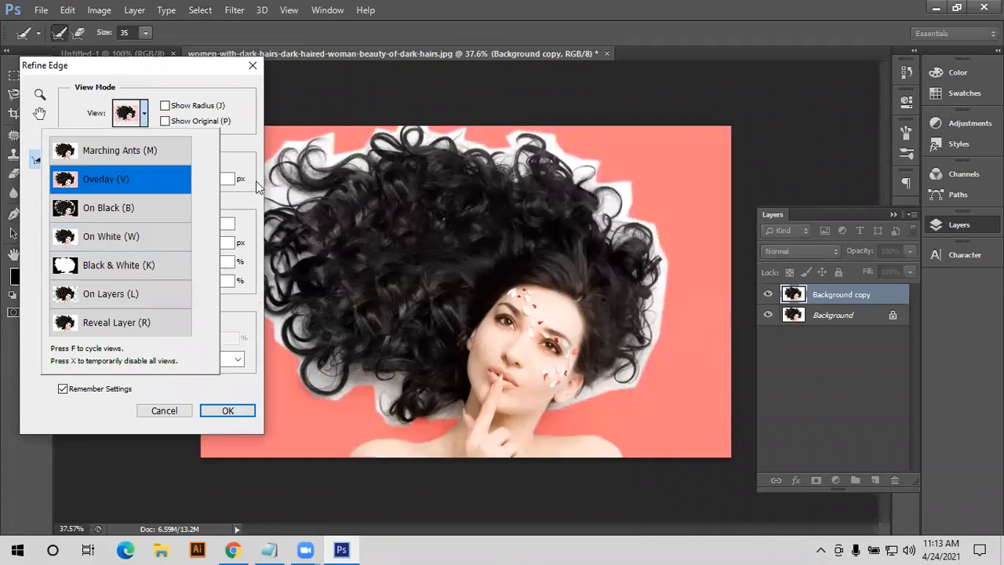
pyautogui.click(373, 76)
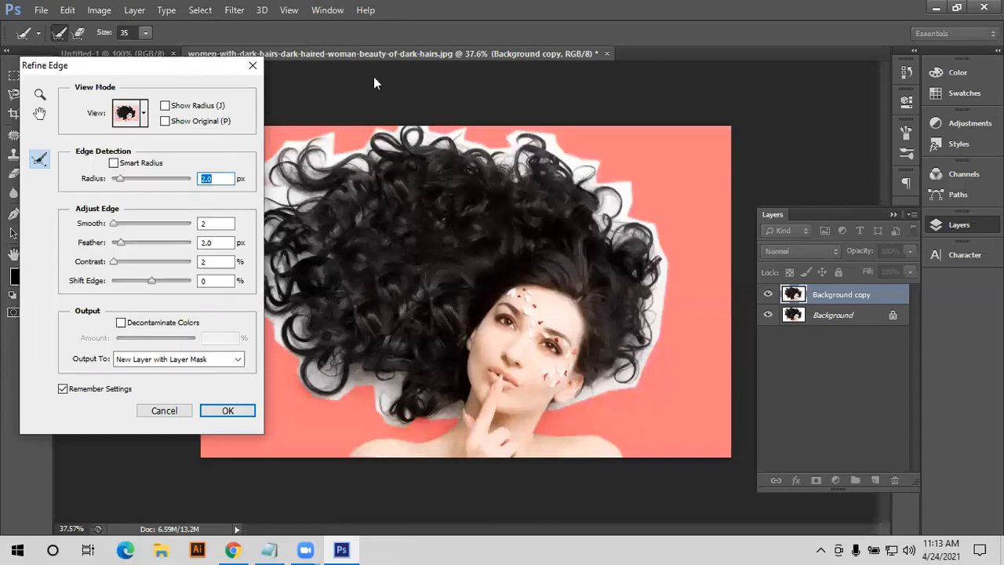
pyautogui.moveTo(173, 66); pyautogui.dragTo(787, 86)
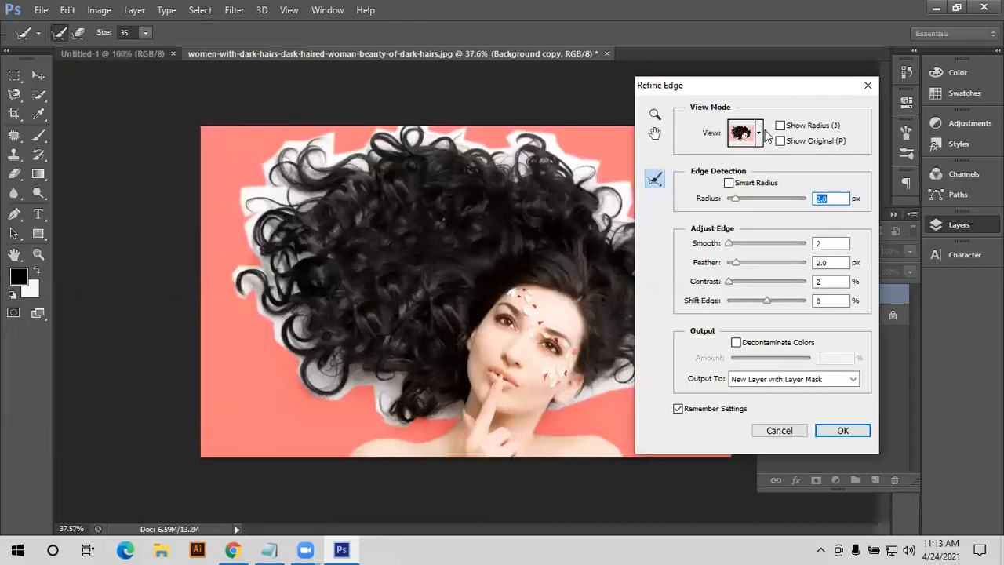
# Keep the Refine Radius tool active in Refine Edge and set its brush size to 80.
pyautogui.click(658, 185)
pyautogui.click(656, 183)
pyautogui.click(656, 182)
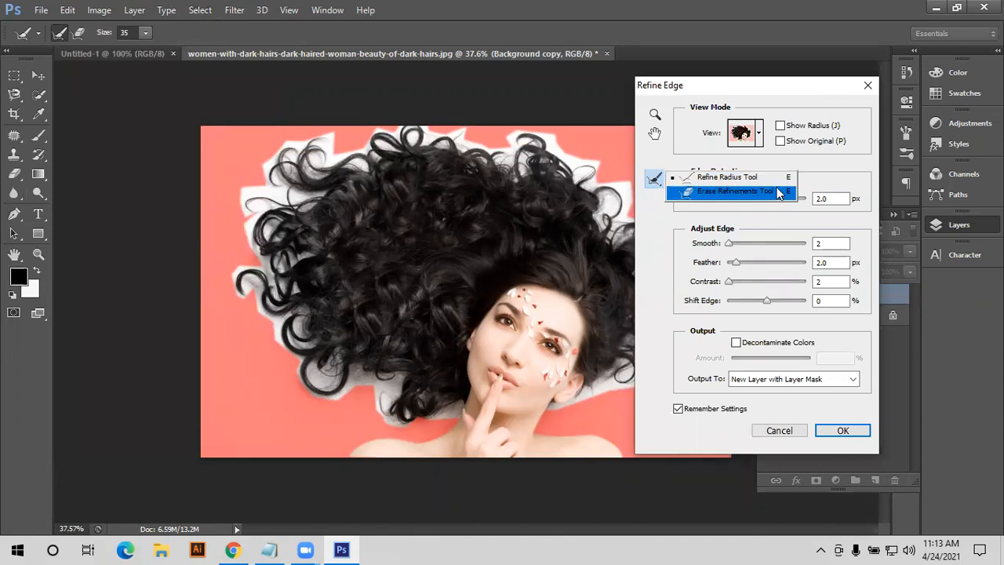
pyautogui.click(659, 182)
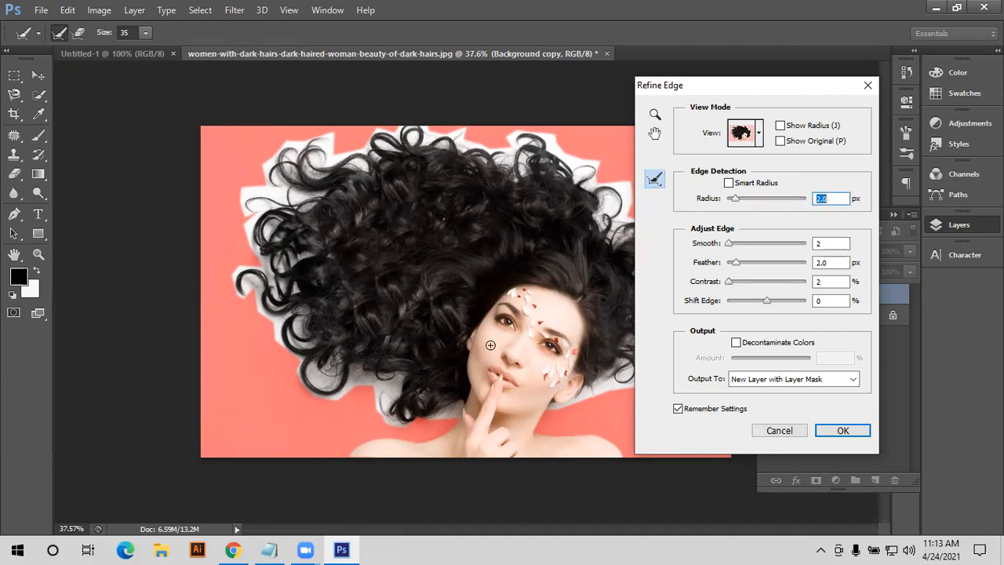
pyautogui.click(145, 35)
pyautogui.moveTo(162, 49); pyautogui.dragTo(277, 56)
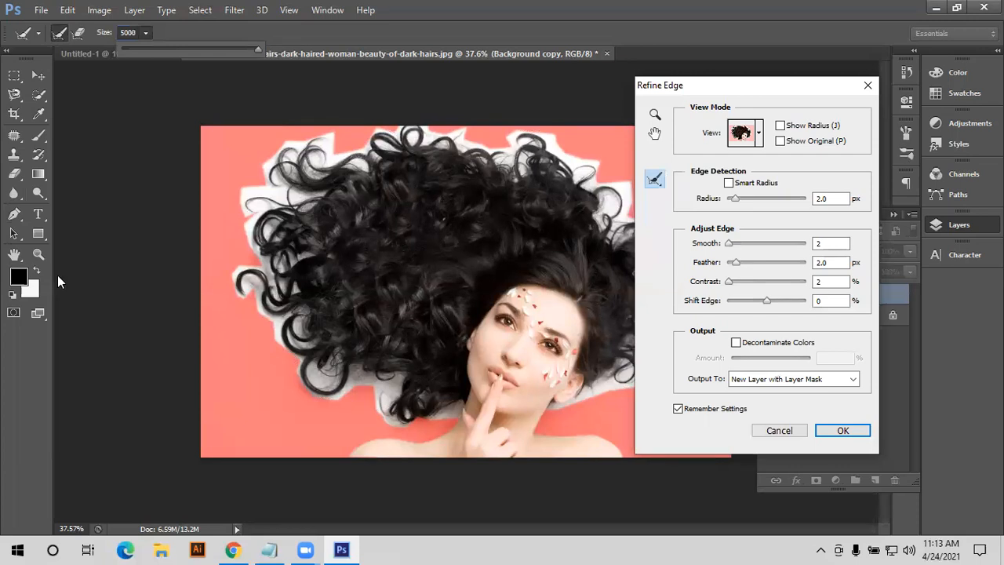
pyautogui.click(186, 47)
pyautogui.click(177, 49)
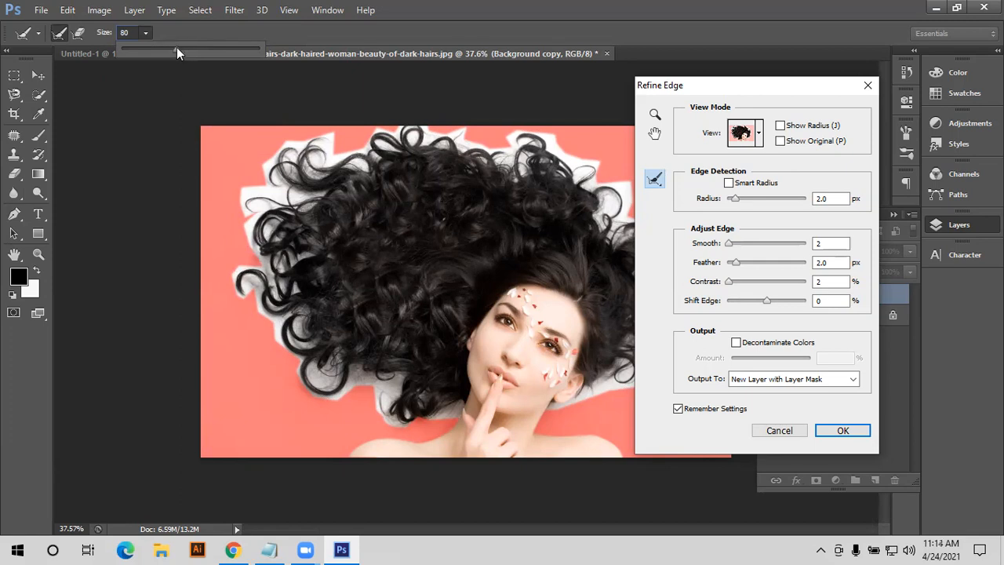
# Brush Refine Radius over the white fringe along the hair's lower-left, left and upper-left edges, with the Refine Edge dialog moved clear of the image.
pyautogui.click(783, 85)
pyautogui.moveTo(747, 91); pyautogui.dragTo(836, 62)
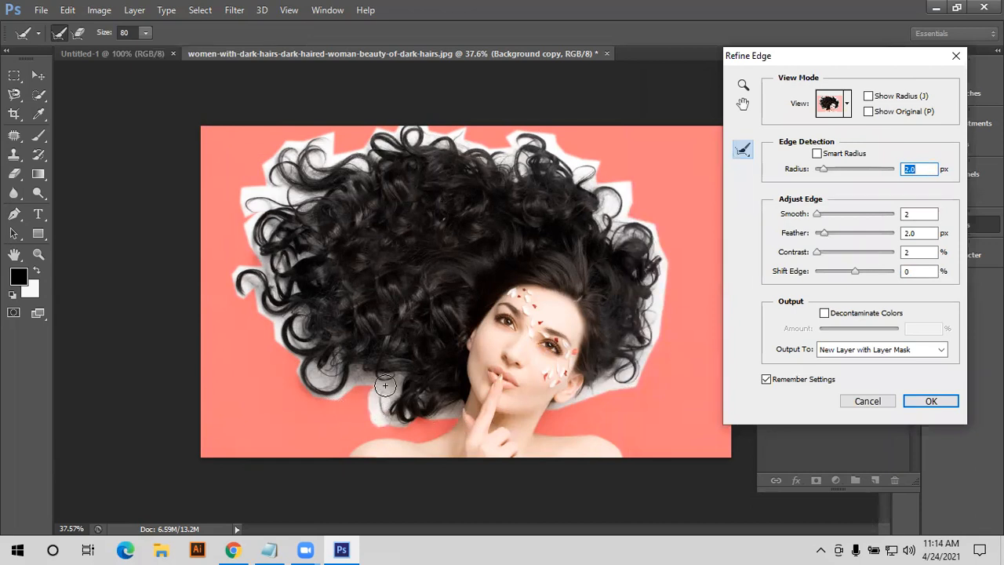
pyautogui.moveTo(355, 378); pyautogui.dragTo(351, 392)
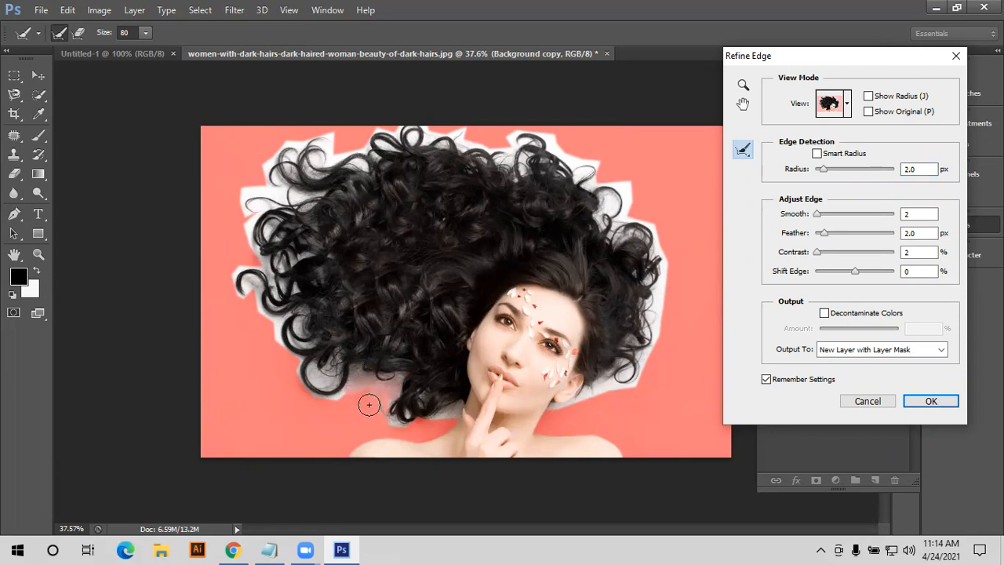
pyautogui.moveTo(368, 403)
pyautogui.mouseDown()
pyautogui.moveTo(375, 380)
pyautogui.moveTo(363, 394)
pyautogui.moveTo(347, 386)
pyautogui.moveTo(325, 401)
pyautogui.moveTo(309, 381)
pyautogui.moveTo(331, 385)
pyautogui.moveTo(287, 347)
pyautogui.moveTo(290, 330)
pyautogui.moveTo(309, 358)
pyautogui.moveTo(284, 346)
pyautogui.moveTo(297, 333)
pyautogui.moveTo(288, 313)
pyautogui.moveTo(257, 298)
pyautogui.moveTo(297, 249)
pyautogui.moveTo(251, 234)
pyautogui.moveTo(247, 248)
pyautogui.moveTo(265, 253)
pyautogui.moveTo(252, 220)
pyautogui.moveTo(285, 194)
pyautogui.moveTo(309, 203)
pyautogui.moveTo(312, 185)
pyautogui.moveTo(286, 167)
pyautogui.moveTo(283, 181)
pyautogui.moveTo(321, 146)
pyautogui.moveTo(324, 160)
pyautogui.moveTo(389, 164)
pyautogui.moveTo(350, 163)
pyautogui.moveTo(380, 144)
pyautogui.moveTo(390, 123)
pyautogui.moveTo(437, 127)
pyautogui.mouseUp()
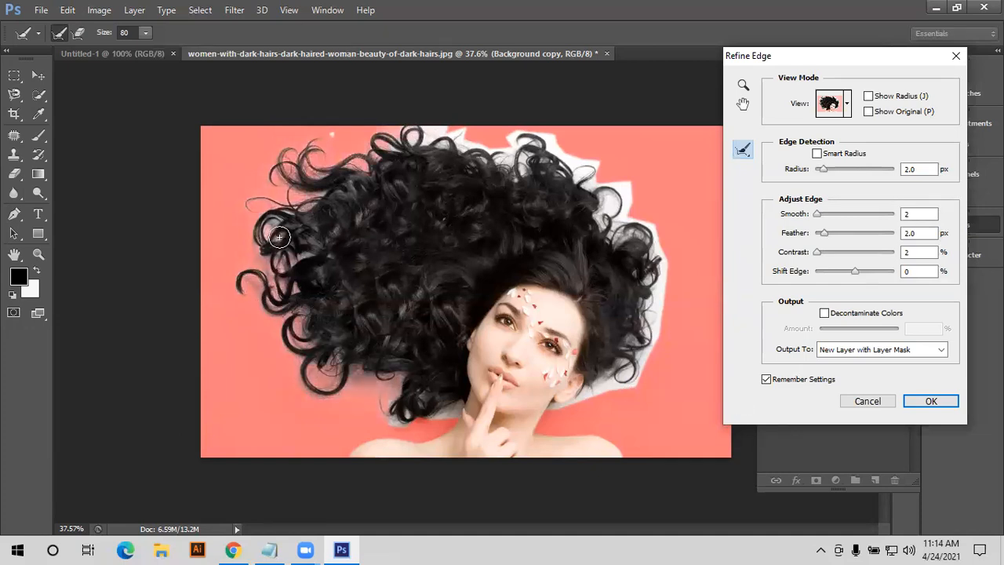
# Brush Refine Radius over the remaining white fringe along the hair's top and right edges and beside the neck.
pyautogui.moveTo(254, 252)
pyautogui.mouseDown()
pyautogui.moveTo(325, 244)
pyautogui.moveTo(309, 249)
pyautogui.moveTo(313, 205)
pyautogui.moveTo(356, 132)
pyautogui.moveTo(423, 138)
pyautogui.moveTo(431, 117)
pyautogui.moveTo(474, 135)
pyautogui.moveTo(465, 146)
pyautogui.moveTo(526, 145)
pyautogui.moveTo(529, 130)
pyautogui.moveTo(575, 158)
pyautogui.moveTo(640, 314)
pyautogui.moveTo(670, 258)
pyautogui.moveTo(683, 277)
pyautogui.moveTo(656, 200)
pyautogui.moveTo(646, 214)
pyautogui.moveTo(601, 174)
pyautogui.mouseUp()
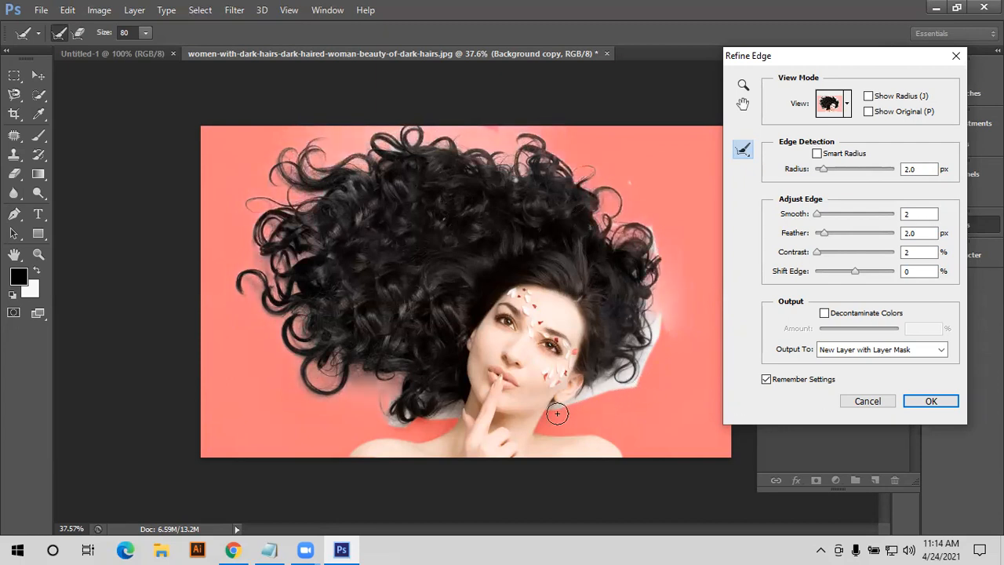
pyautogui.moveTo(549, 410)
pyautogui.mouseDown()
pyautogui.moveTo(595, 405)
pyautogui.moveTo(669, 367)
pyautogui.moveTo(659, 366)
pyautogui.moveTo(653, 332)
pyautogui.moveTo(637, 345)
pyautogui.moveTo(639, 216)
pyautogui.mouseUp()
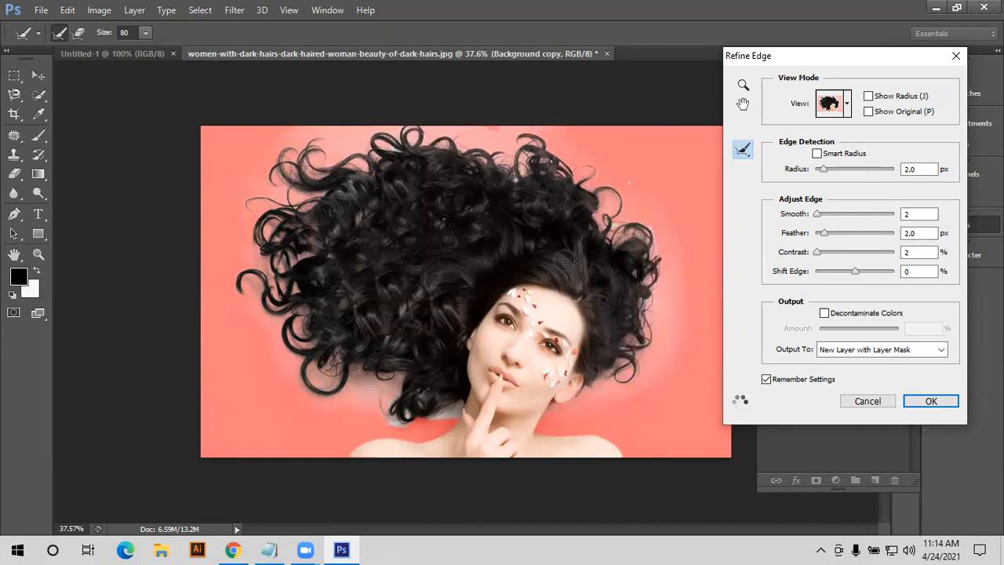
pyautogui.moveTo(394, 410)
pyautogui.mouseDown()
pyautogui.moveTo(419, 428)
pyautogui.moveTo(401, 426)
pyautogui.moveTo(439, 403)
pyautogui.moveTo(455, 408)
pyautogui.moveTo(451, 385)
pyautogui.moveTo(417, 386)
pyautogui.mouseUp()
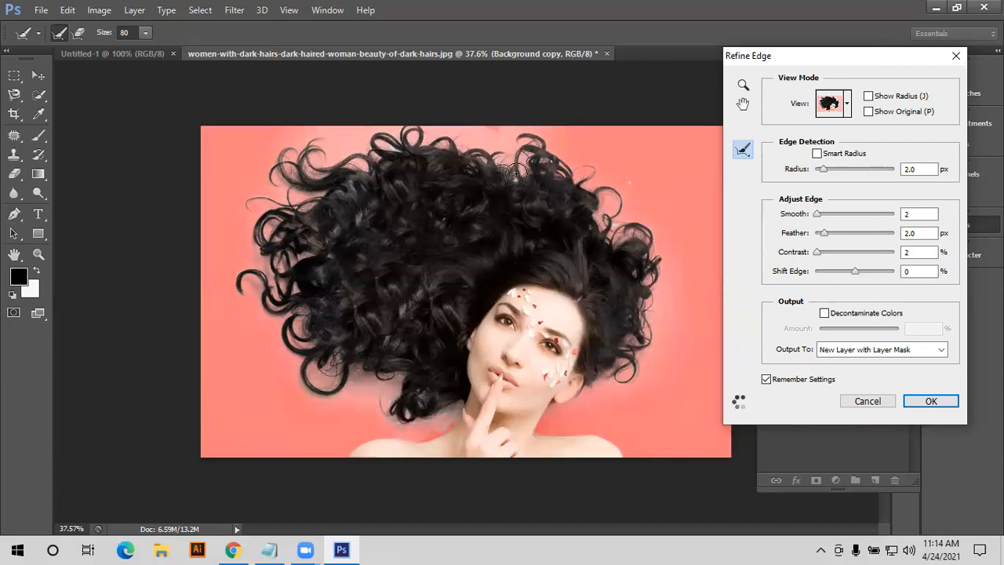
pyautogui.moveTo(568, 143)
pyautogui.mouseDown()
pyautogui.moveTo(489, 109)
pyautogui.moveTo(485, 139)
pyautogui.moveTo(521, 175)
pyautogui.moveTo(622, 202)
pyautogui.moveTo(634, 188)
pyautogui.moveTo(599, 216)
pyautogui.mouseUp()
pyautogui.moveTo(463, 133)
pyautogui.mouseDown()
pyautogui.moveTo(382, 138)
pyautogui.moveTo(390, 155)
pyautogui.moveTo(369, 144)
pyautogui.moveTo(348, 157)
pyautogui.moveTo(363, 174)
pyautogui.moveTo(339, 168)
pyautogui.moveTo(251, 223)
pyautogui.moveTo(260, 253)
pyautogui.moveTo(294, 290)
pyautogui.moveTo(296, 332)
pyautogui.moveTo(379, 386)
pyautogui.moveTo(391, 375)
pyautogui.moveTo(378, 369)
pyautogui.moveTo(406, 396)
pyautogui.moveTo(400, 411)
pyautogui.moveTo(454, 401)
pyautogui.mouseUp()
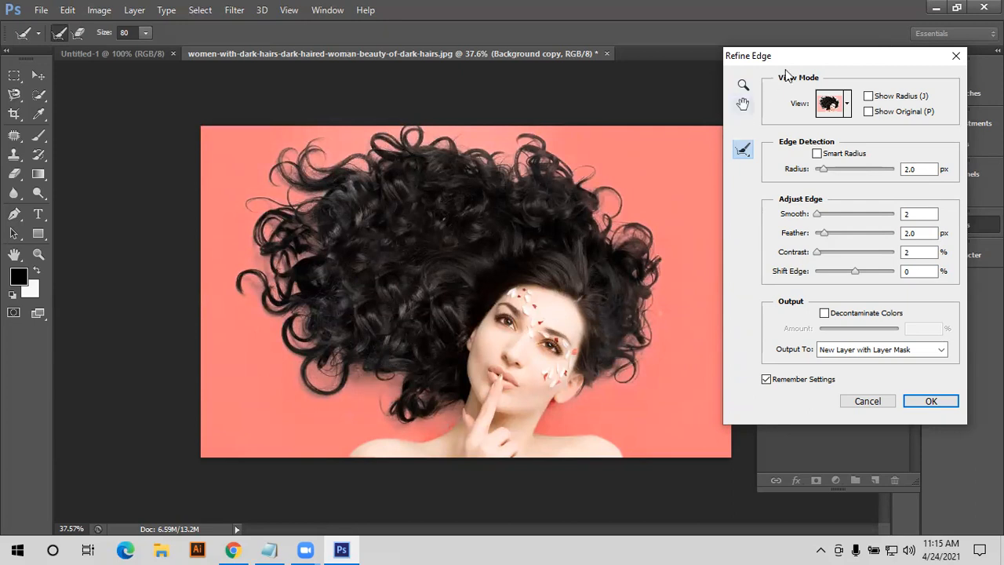
# Set Smooth to 9 in Refine Edge and enable Decontaminate Colors with an amount of 77%.
pyautogui.moveTo(815, 57); pyautogui.dragTo(693, 59)
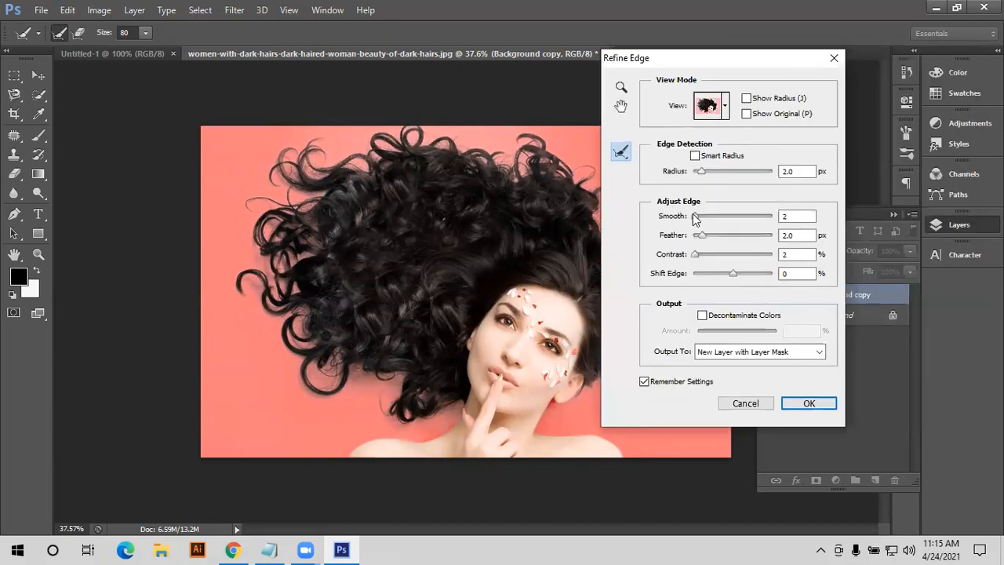
pyautogui.moveTo(693, 218); pyautogui.dragTo(700, 217)
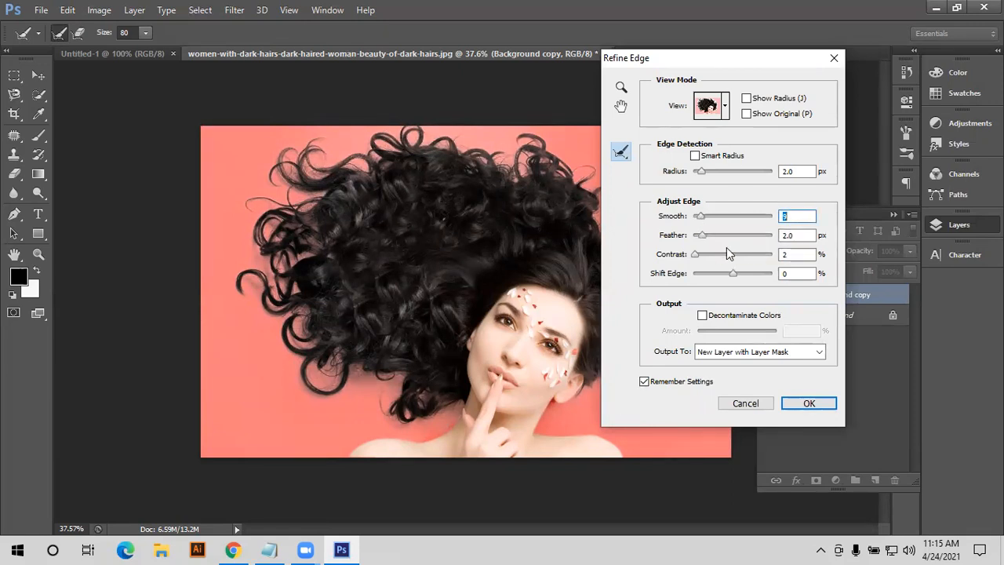
pyautogui.click(710, 323)
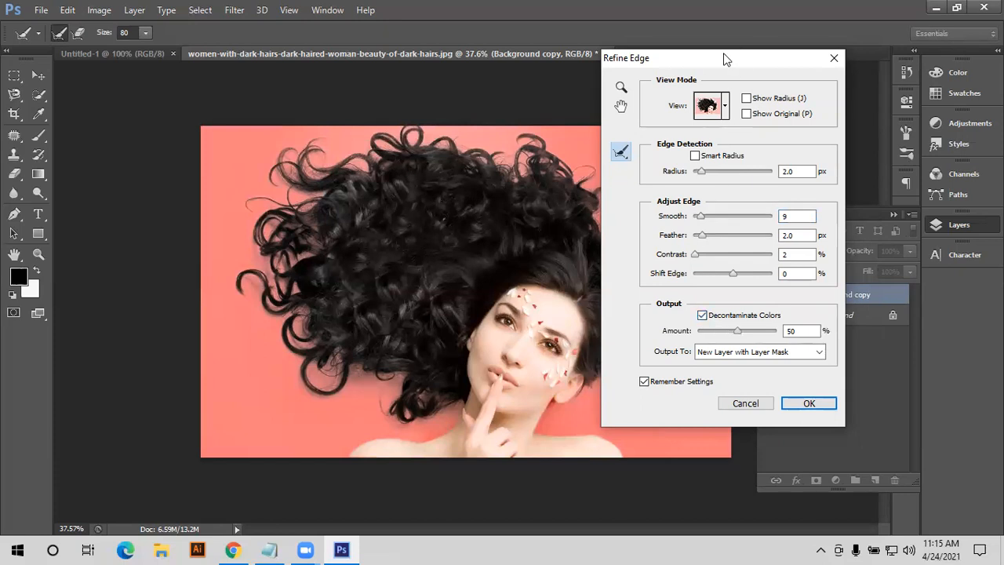
pyautogui.moveTo(730, 61); pyautogui.dragTo(845, 39)
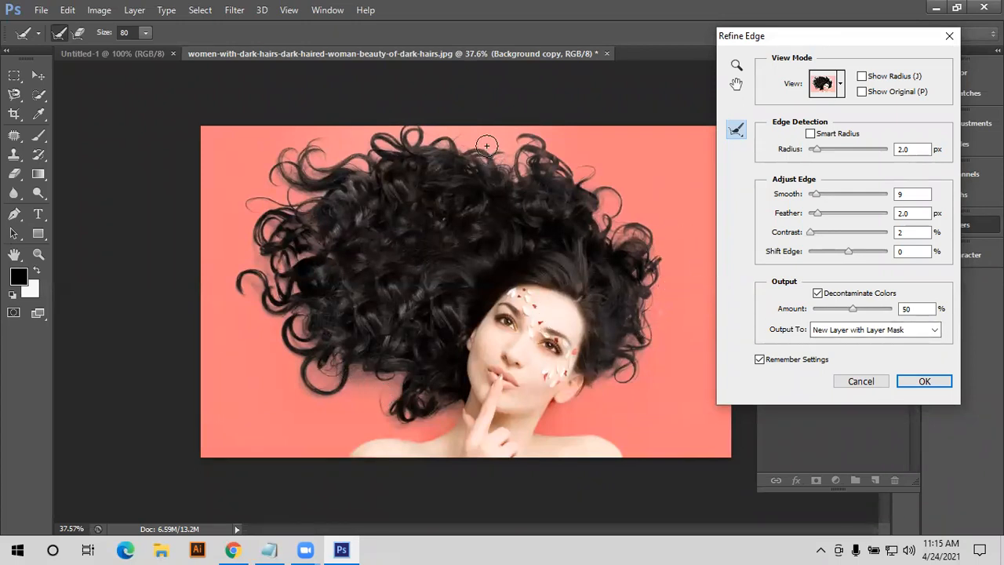
pyautogui.moveTo(854, 310); pyautogui.dragTo(814, 312)
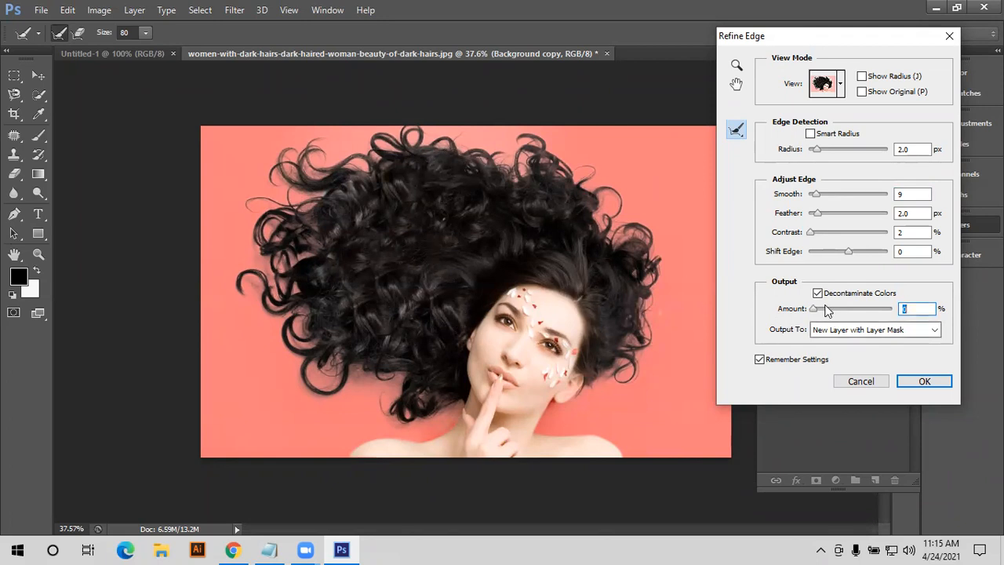
pyautogui.moveTo(814, 310); pyautogui.dragTo(907, 312)
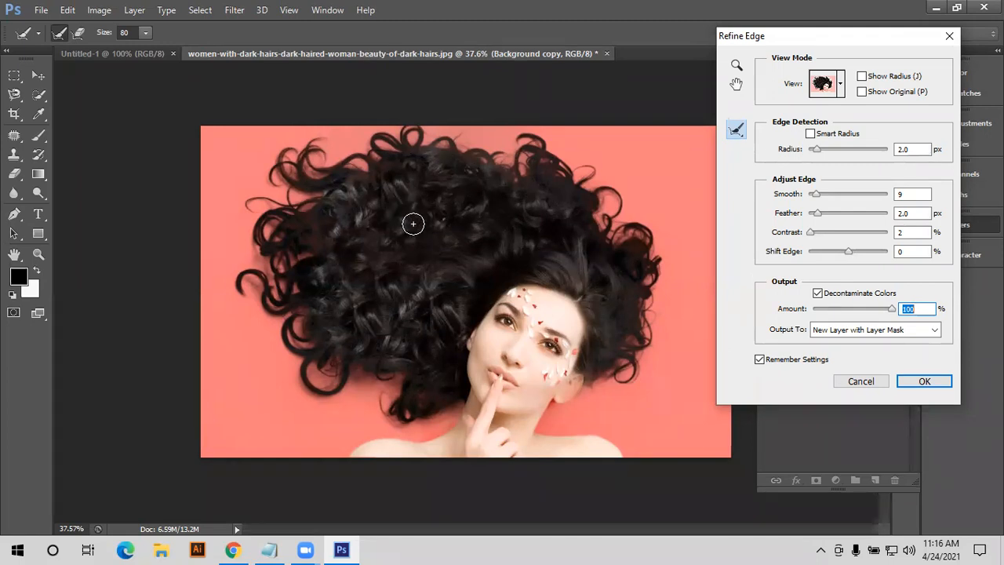
pyautogui.moveTo(895, 313); pyautogui.dragTo(876, 314)
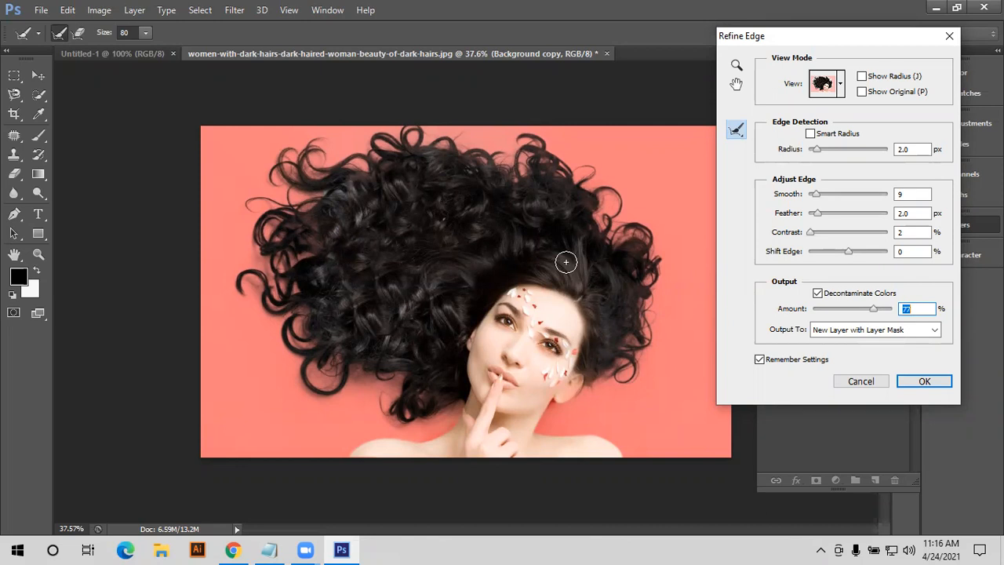
# Output the refined selection as New Layer with Layer Mask and apply Refine Edge.
pyautogui.click(936, 330)
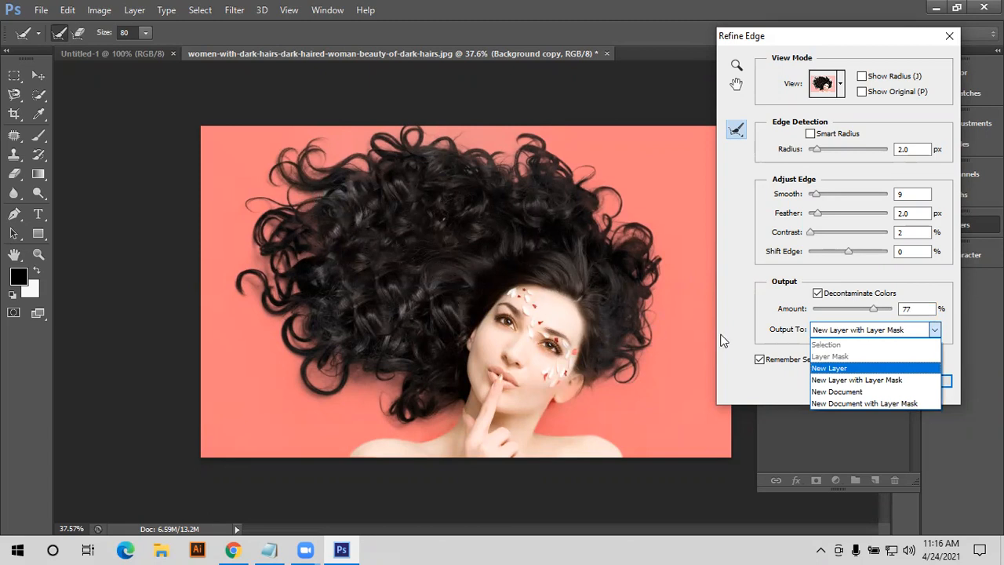
pyautogui.click(837, 381)
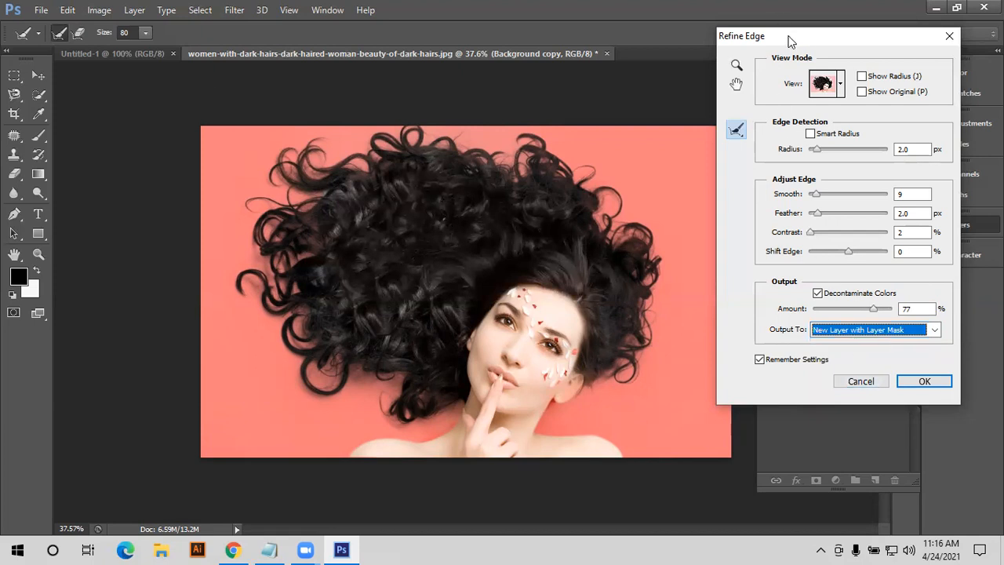
pyautogui.moveTo(791, 40); pyautogui.dragTo(213, 77)
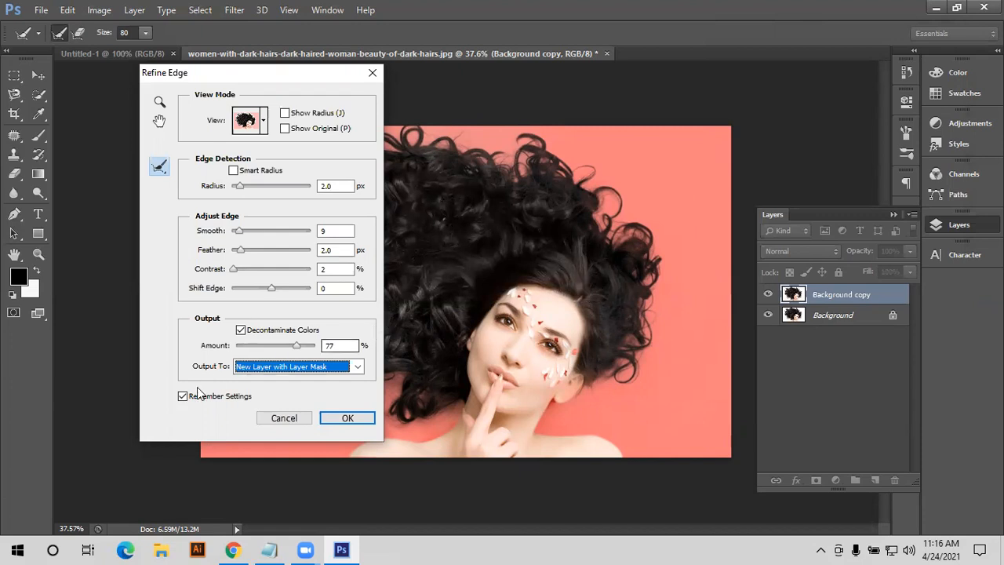
pyautogui.click(358, 422)
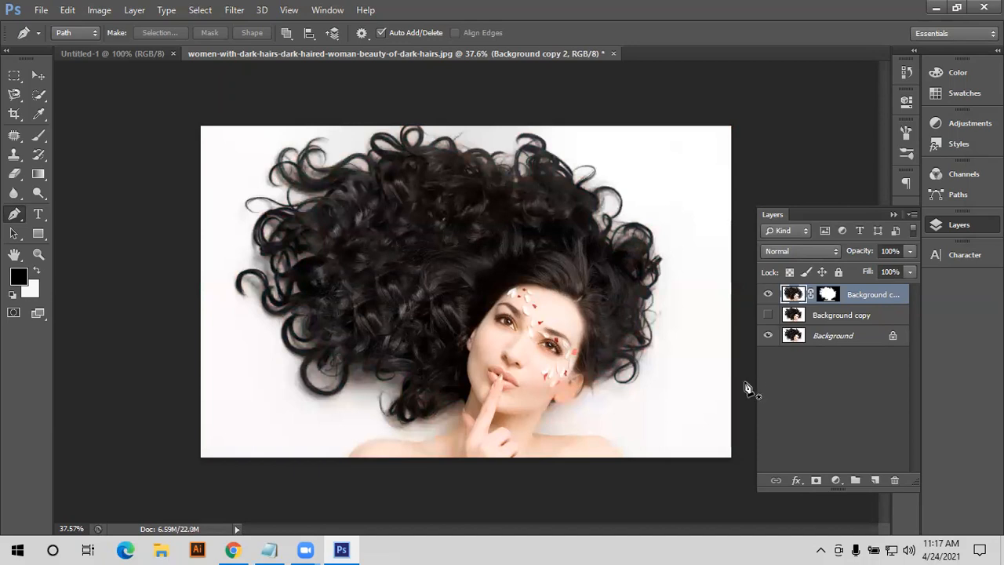
# Compare the masked cutout with the original by toggling layer visibility, leaving both Background copy and Background hidden.
pyautogui.click(768, 316)
pyautogui.click(769, 294)
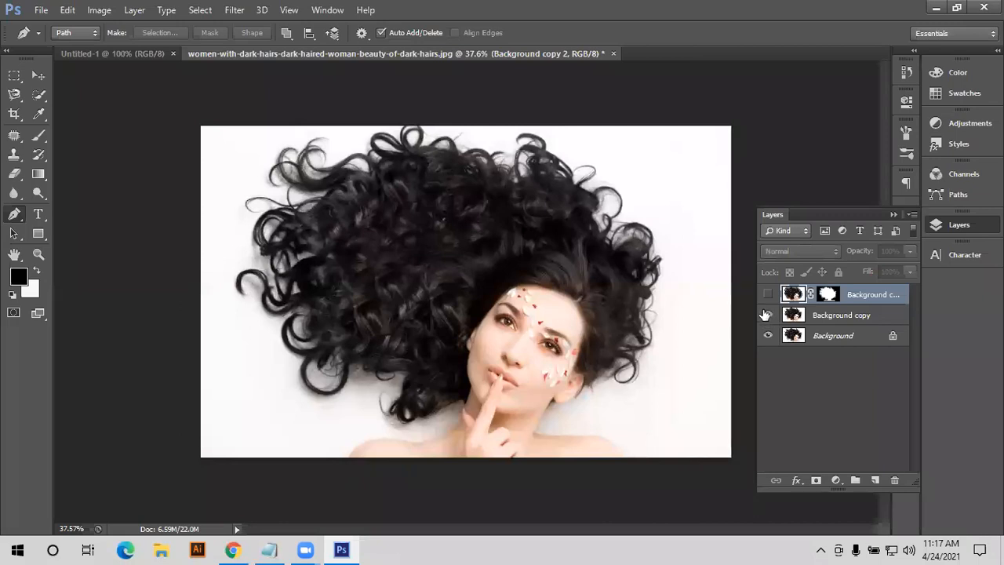
pyautogui.click(767, 315)
pyautogui.click(769, 315)
pyautogui.click(769, 298)
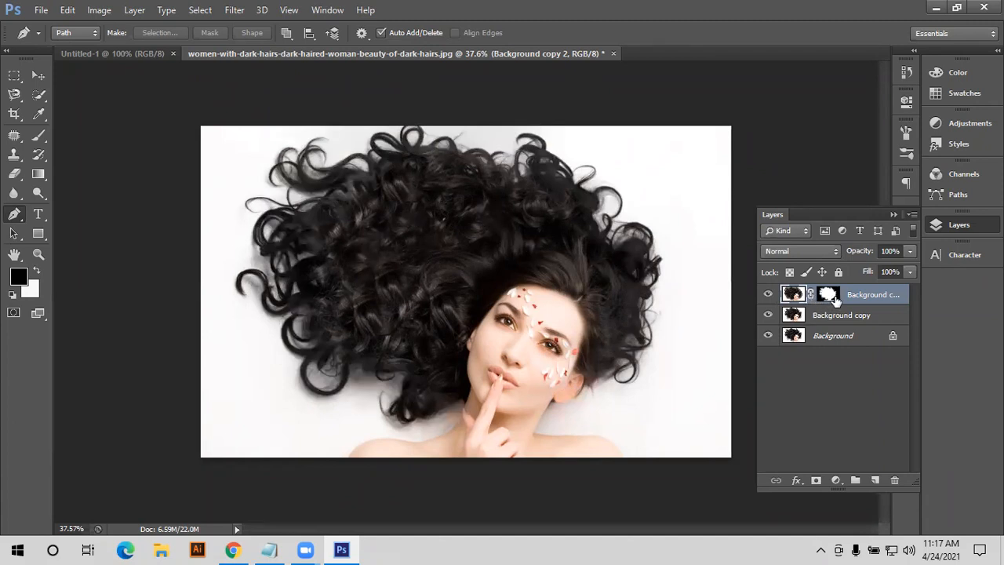
pyautogui.click(769, 336)
pyautogui.click(768, 335)
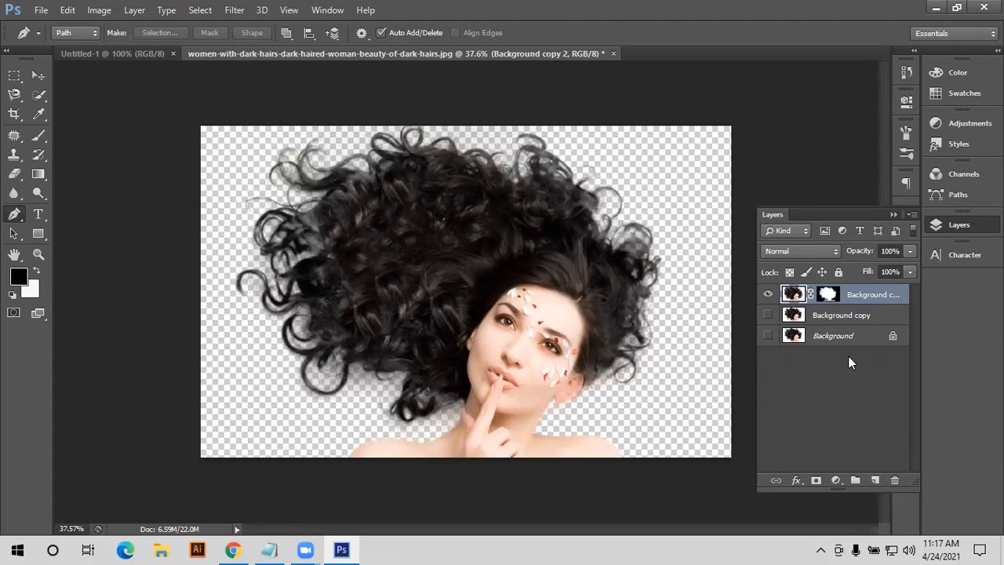
# Add a Solid Color fill layer in light cyan 5bf5ff between the masked cutout and the Background copy layer.
pyautogui.click(853, 315)
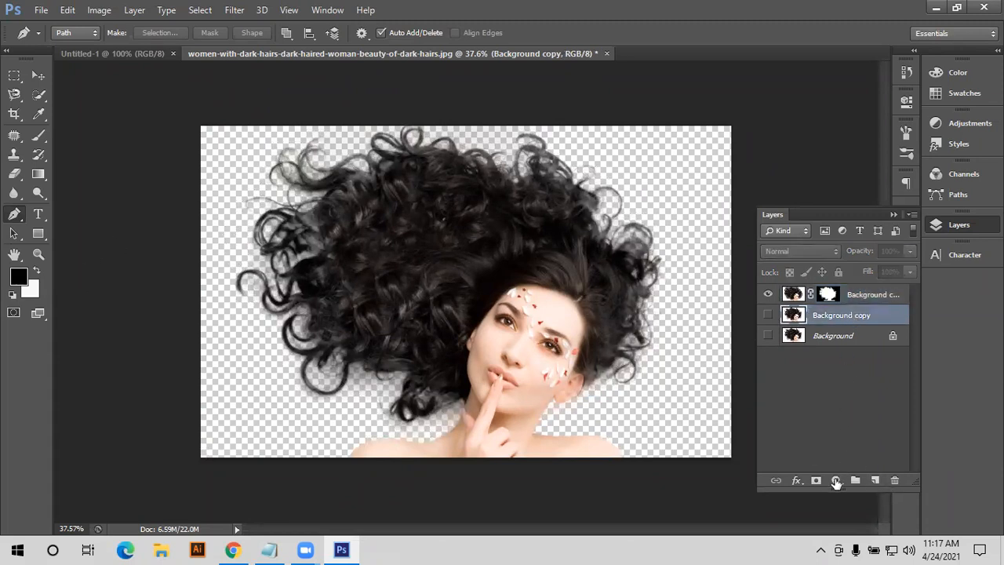
pyautogui.click(834, 480)
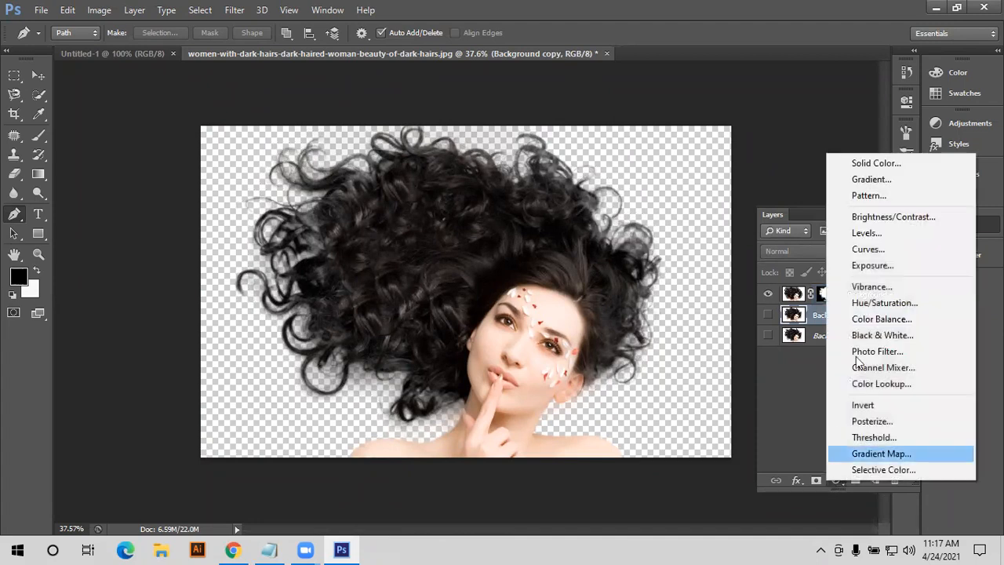
pyautogui.click(878, 162)
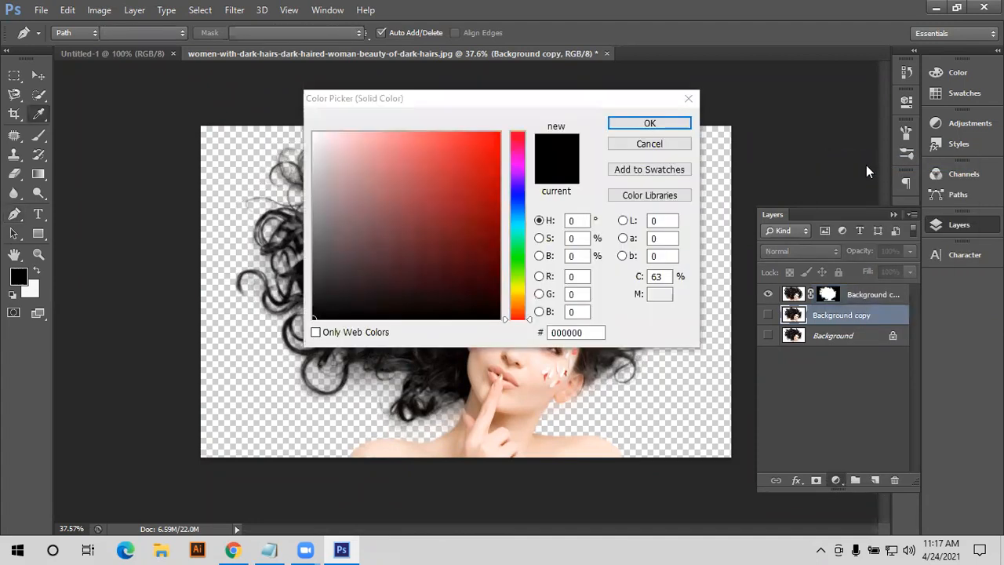
pyautogui.moveTo(503, 101); pyautogui.dragTo(469, 117)
pyautogui.click(437, 189)
pyautogui.click(484, 242)
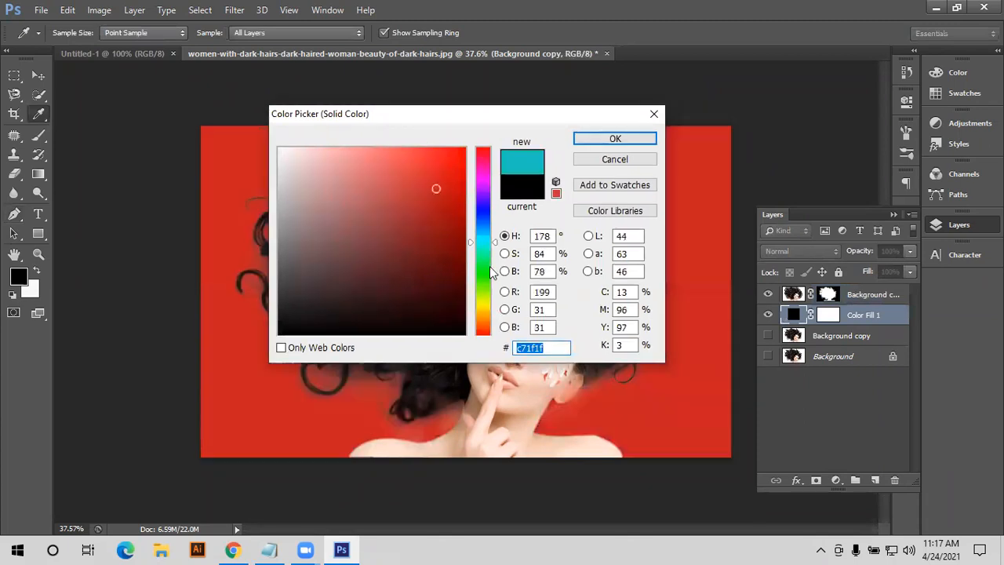
pyautogui.click(484, 239)
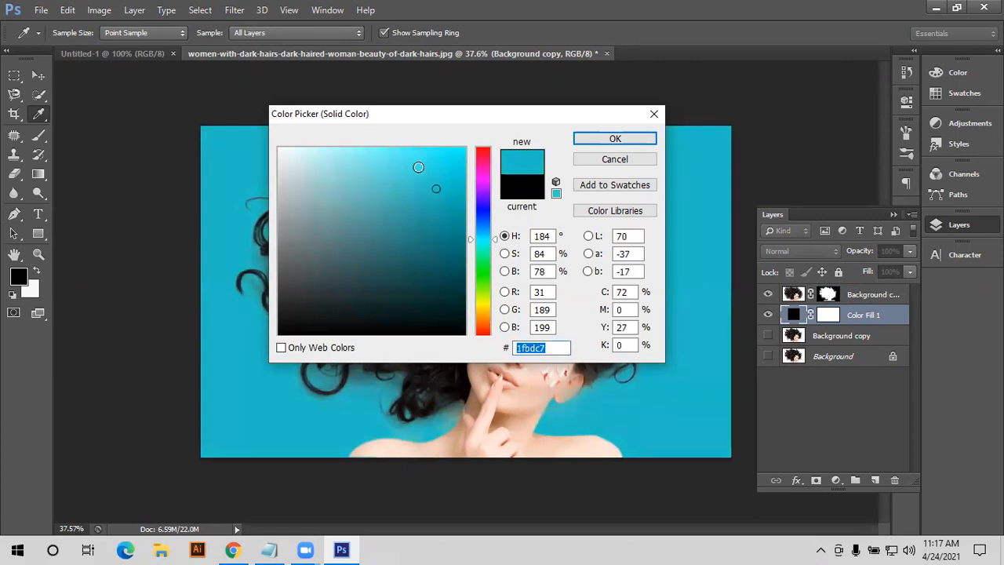
pyautogui.click(413, 165)
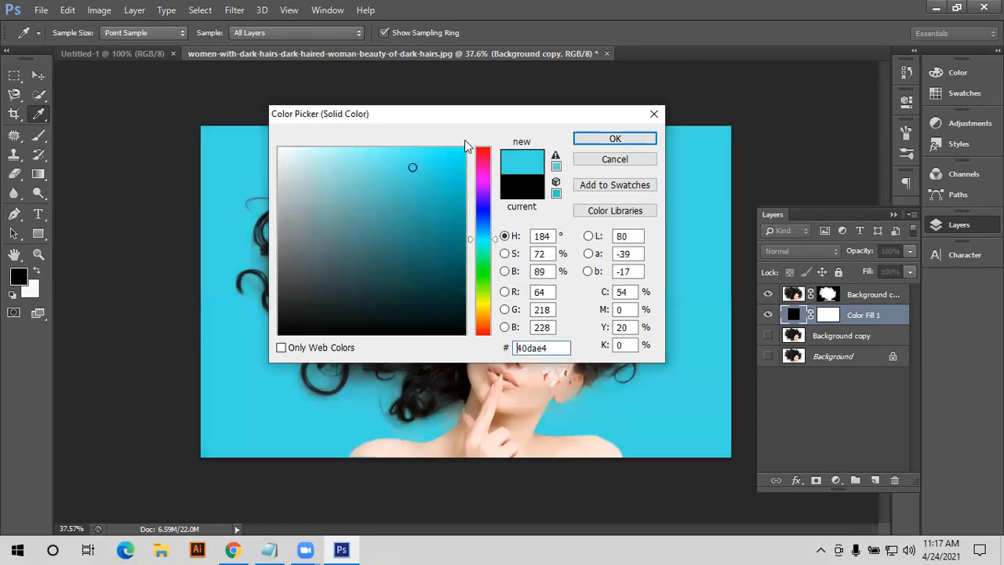
pyautogui.click(398, 144)
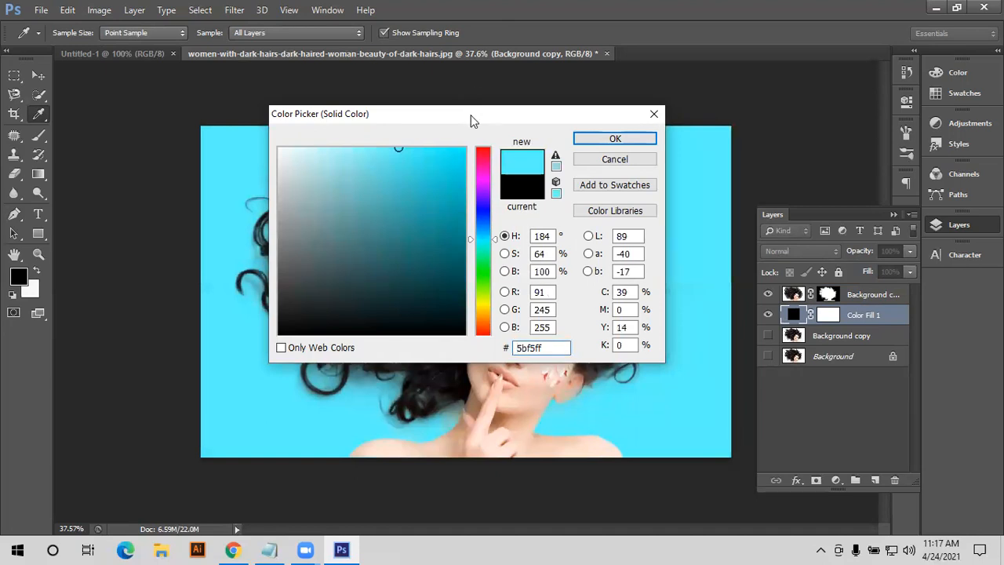
pyautogui.moveTo(474, 120); pyautogui.dragTo(682, 311)
pyautogui.click(808, 332)
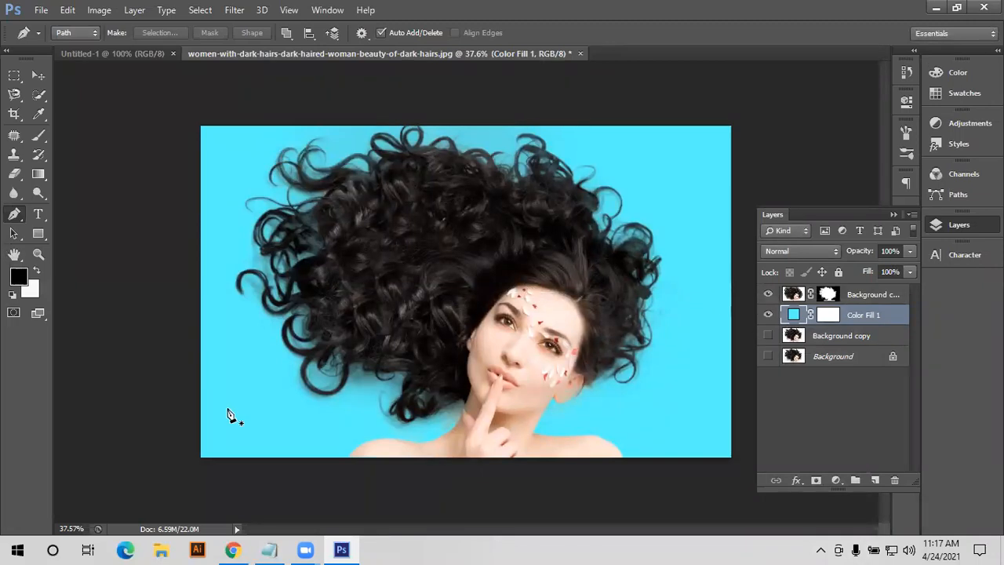
pyautogui.click(38, 74)
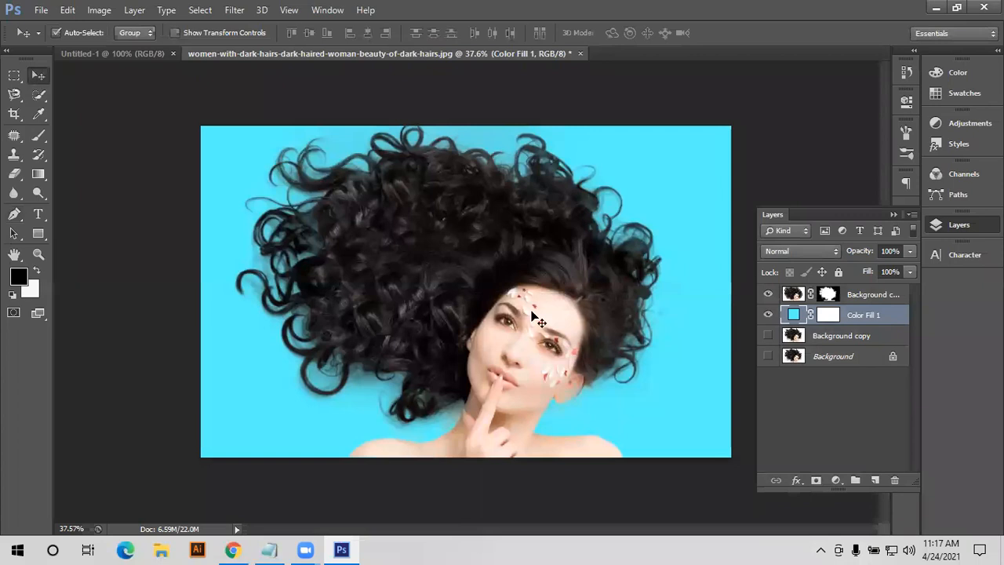
pyautogui.scroll(-5, 538, 310)
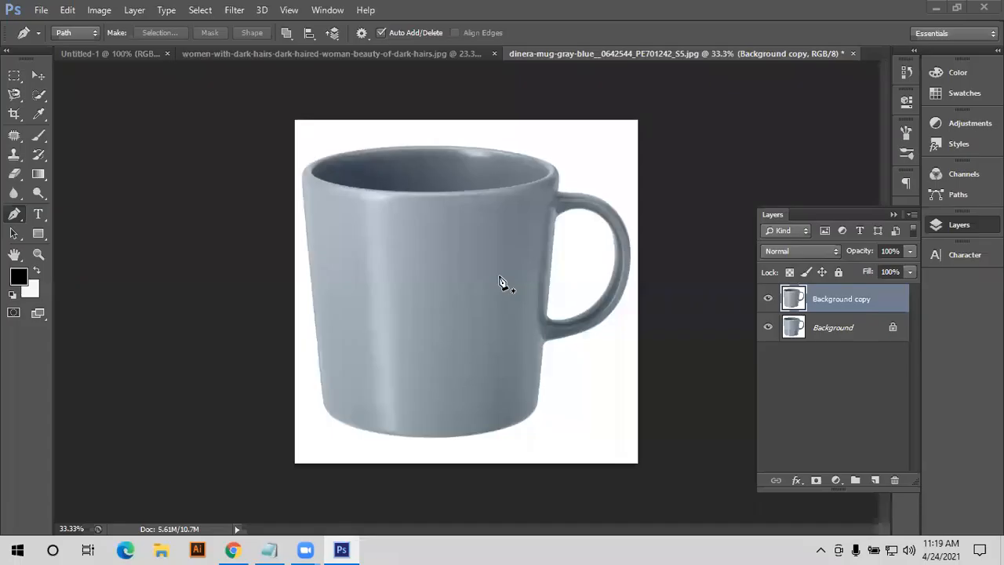
# Trace the mug with the Pen tool from the rim's left edge down the side, around the curved base and up to the lower handle joint.
pyautogui.click(302, 182)
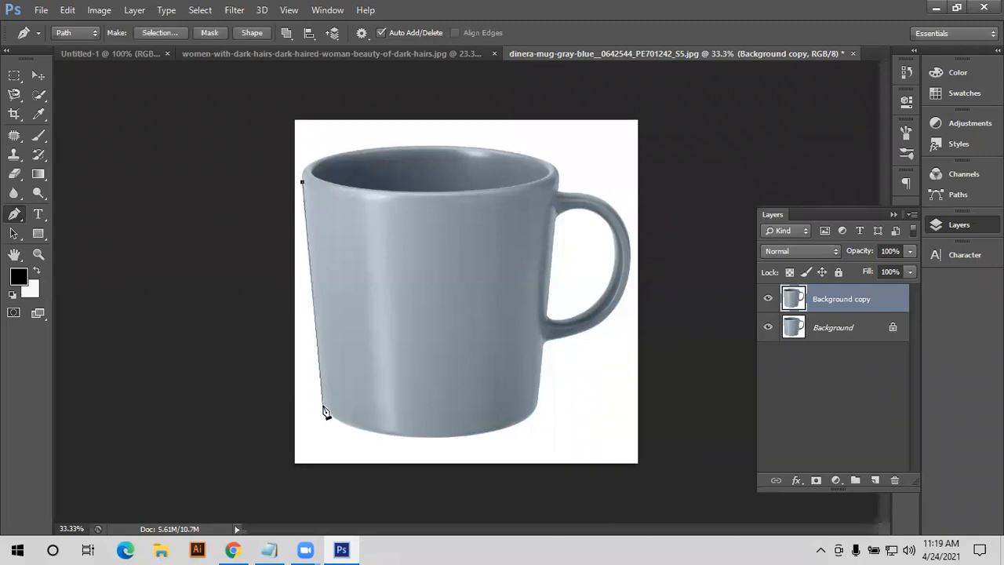
pyautogui.click(289, 32)
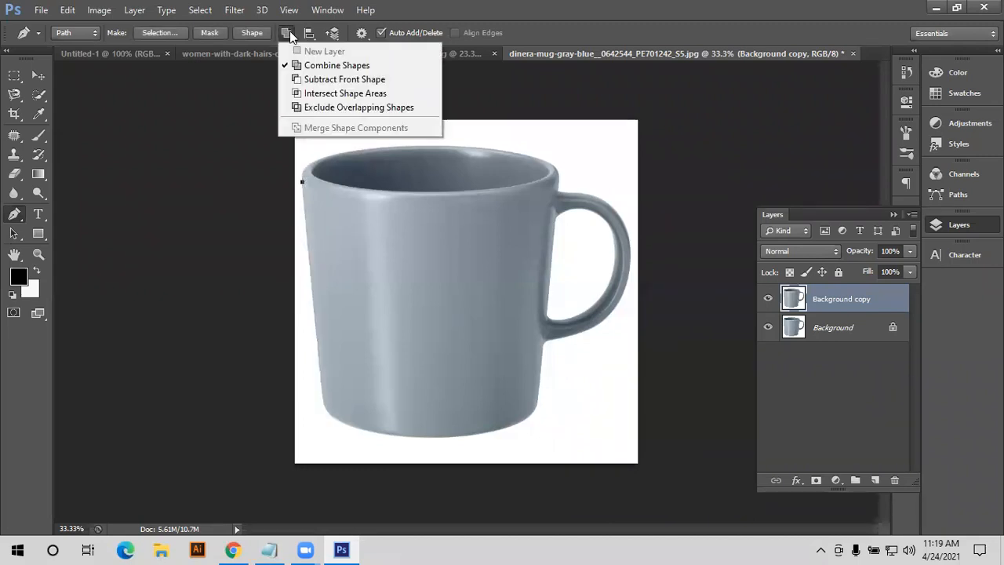
pyautogui.click(285, 33)
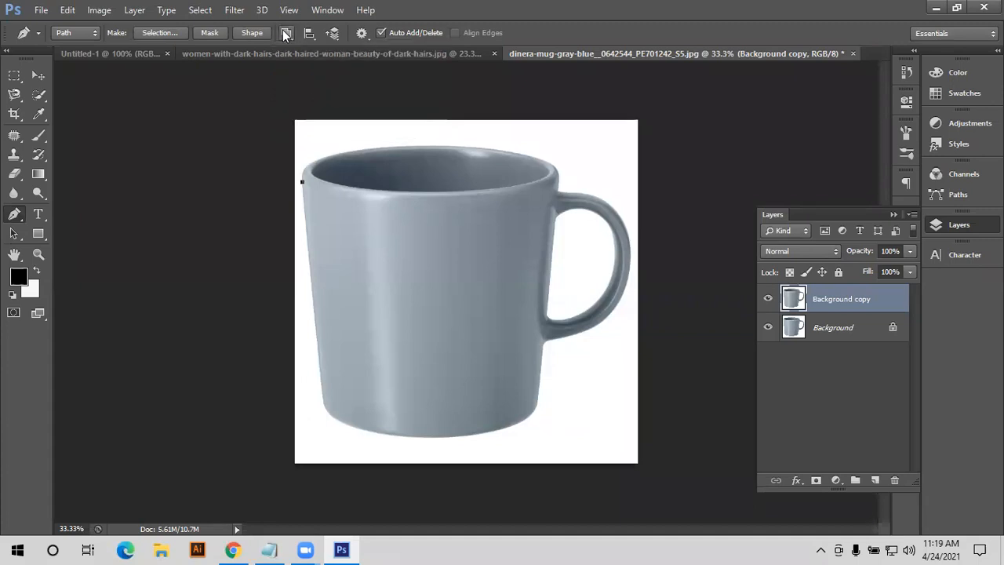
pyautogui.click(323, 406)
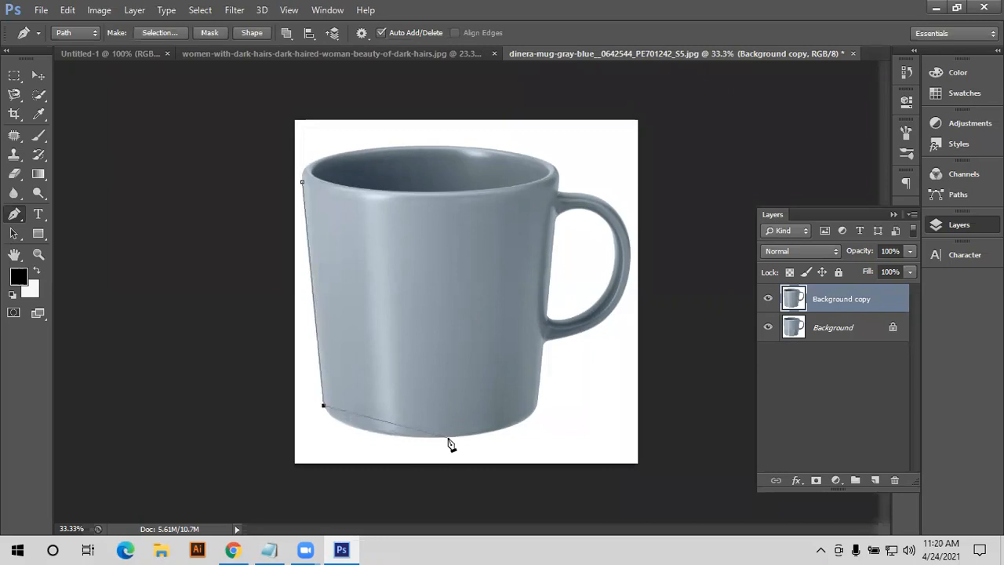
pyautogui.moveTo(448, 436); pyautogui.dragTo(552, 426)
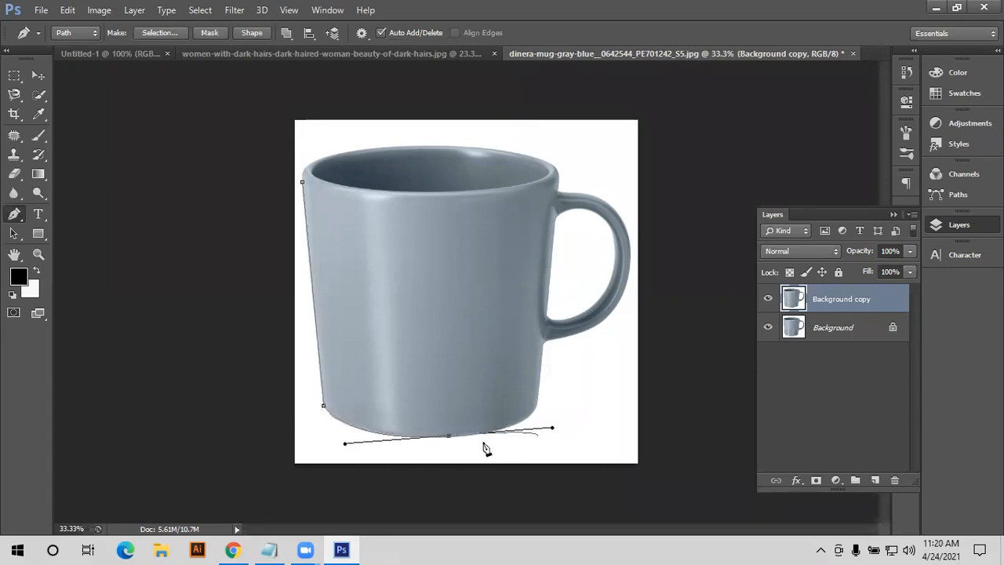
pyautogui.click(537, 402)
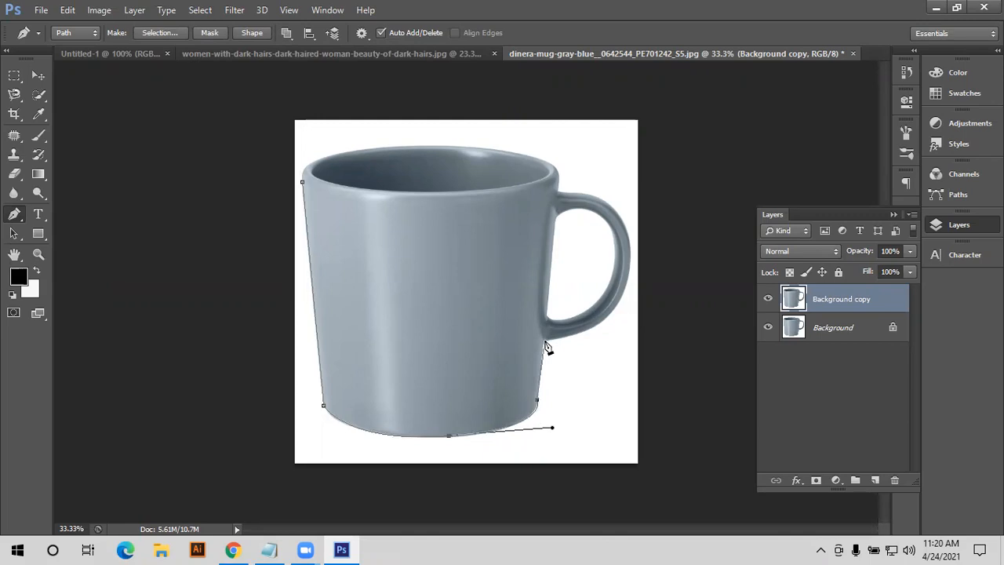
pyautogui.click(542, 343)
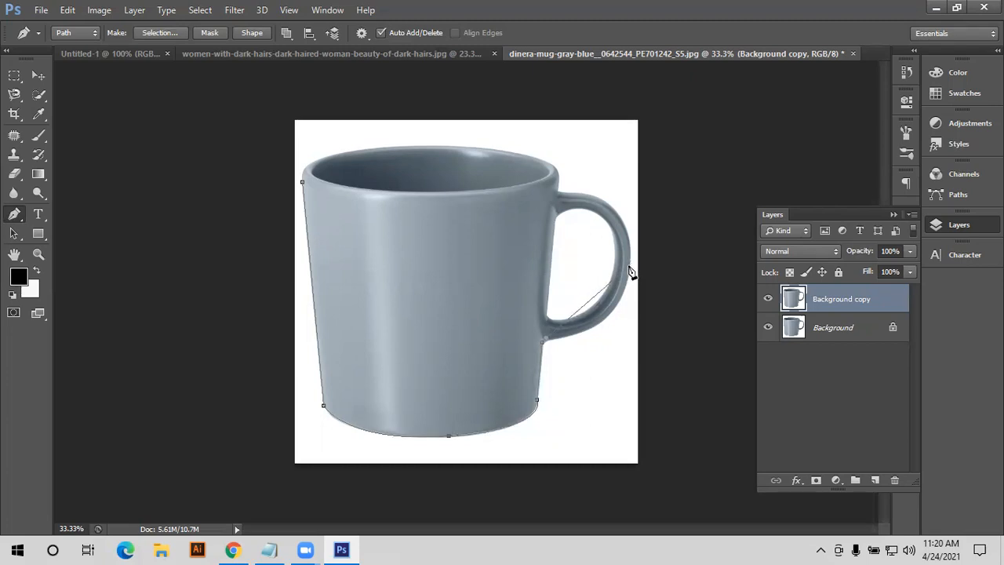
# Continue the path around the handle's outer curve and along the mug's rim, closing it at the starting anchor.
pyautogui.moveTo(632, 275); pyautogui.dragTo(641, 208)
pyautogui.moveTo(560, 192); pyautogui.dragTo(529, 194)
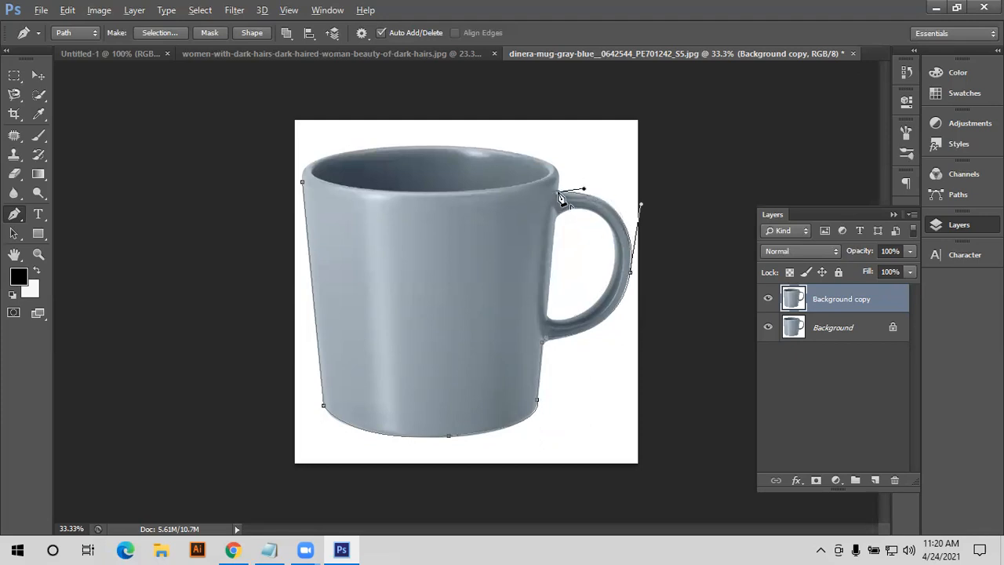
pyautogui.click(558, 174)
pyautogui.moveTo(402, 146); pyautogui.dragTo(263, 153)
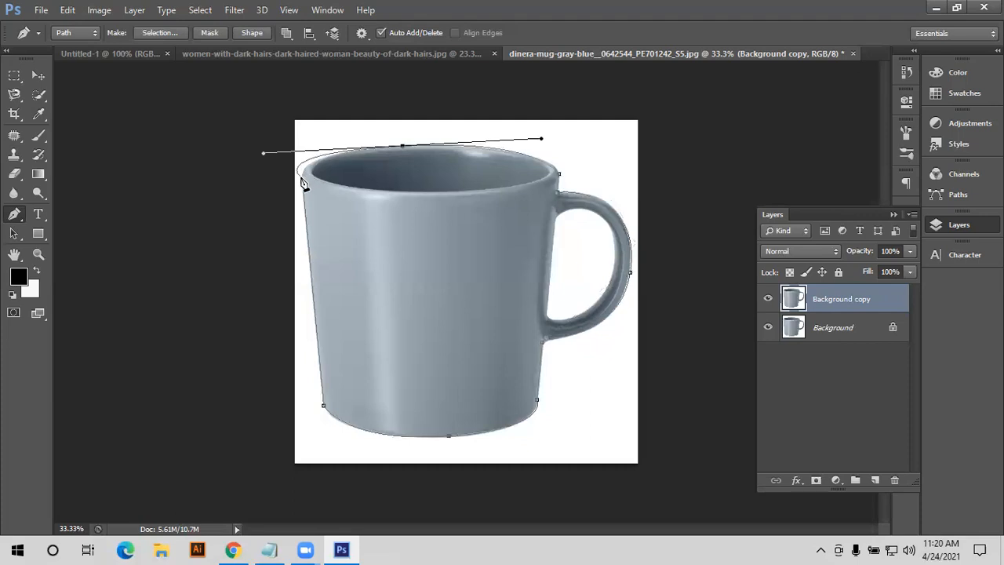
pyautogui.keyDown('alt'); pyautogui.click(401, 148); pyautogui.keyUp('alt')
pyautogui.moveTo(303, 186); pyautogui.dragTo(296, 220)
pyautogui.moveTo(297, 220); pyautogui.dragTo(308, 217)
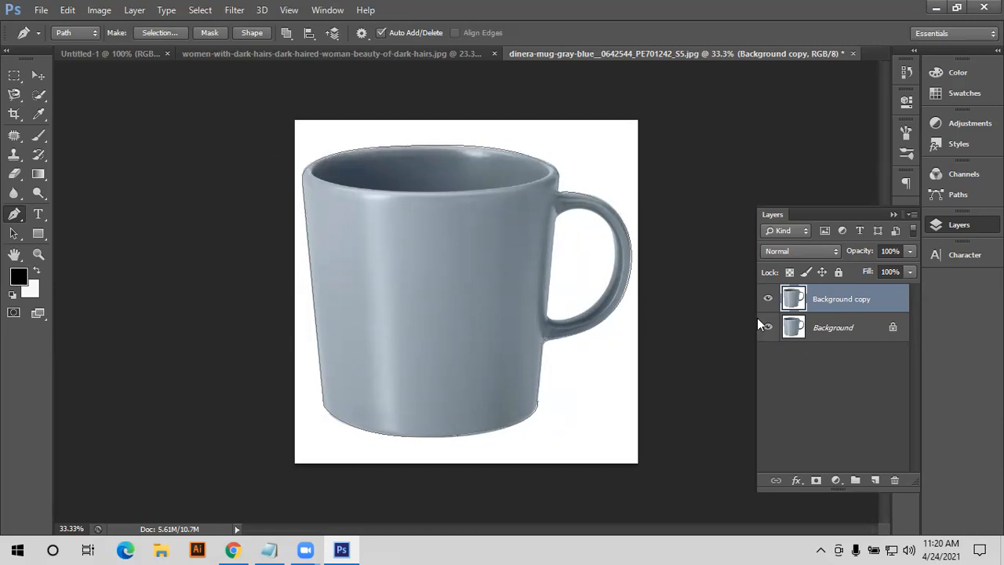
# Set the path operation to Subtract Front Shape and trace the opening inside the handle as a closed subpath.
pyautogui.click(944, 195)
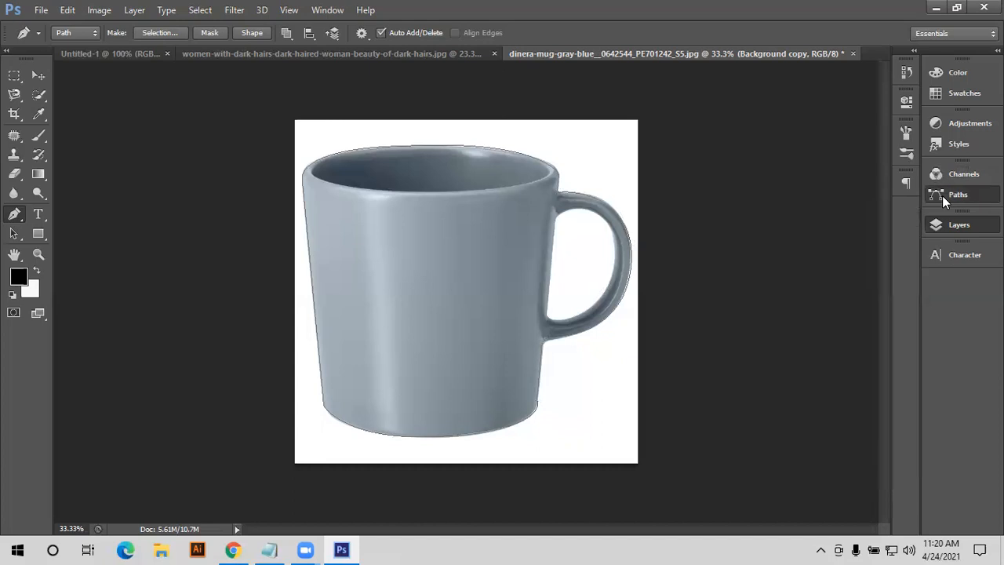
pyautogui.click(942, 195)
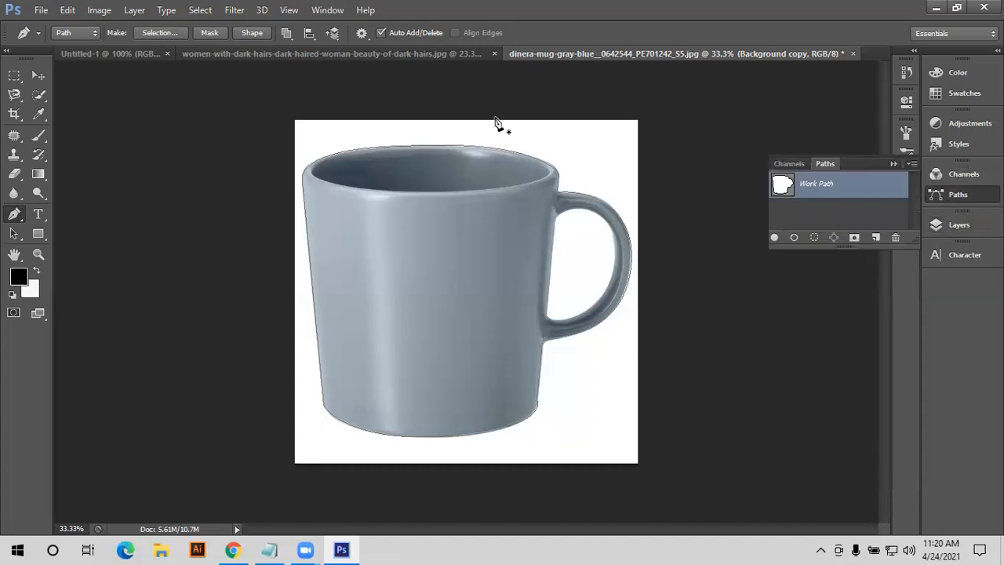
pyautogui.click(287, 32)
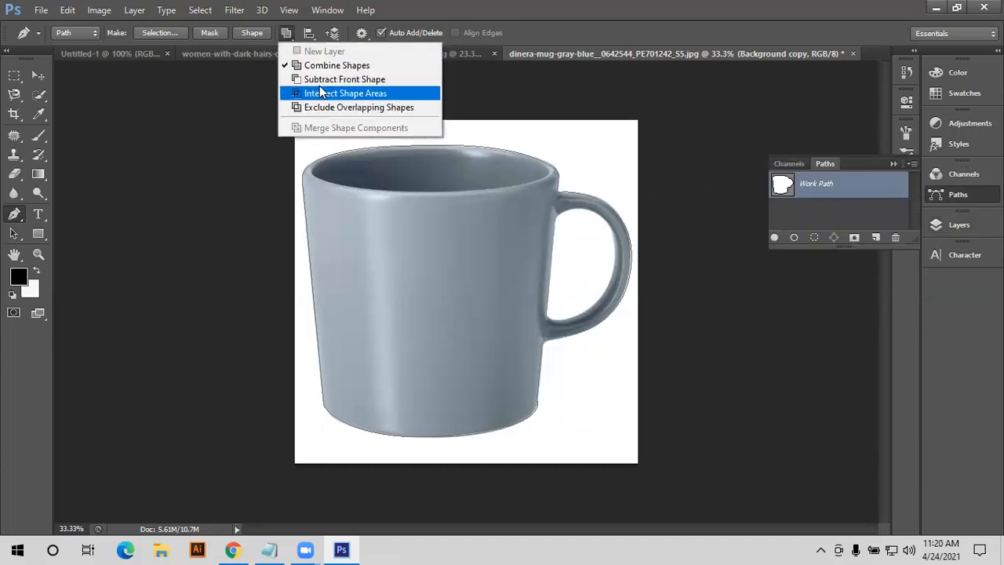
pyautogui.click(320, 88)
pyautogui.click(286, 32)
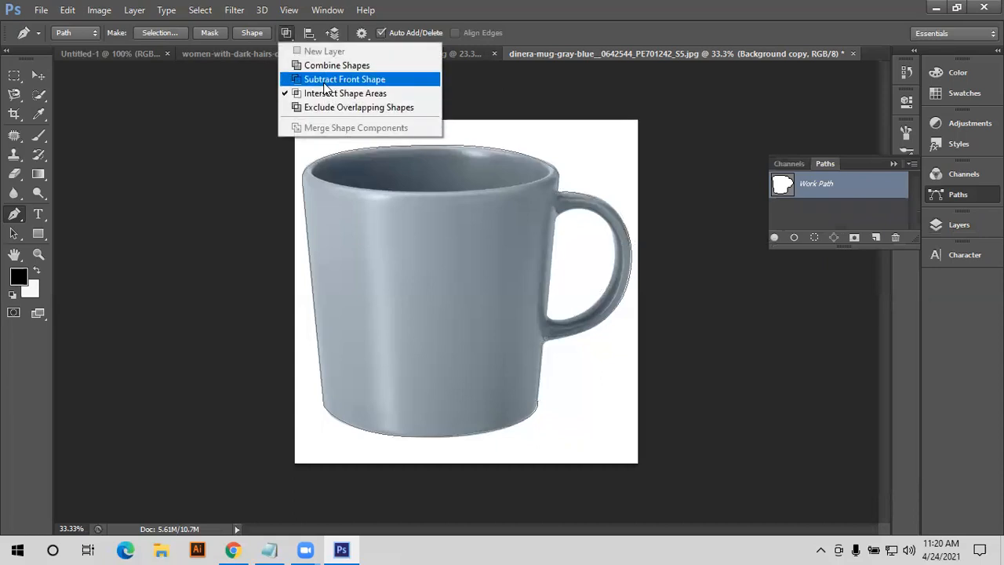
pyautogui.click(326, 82)
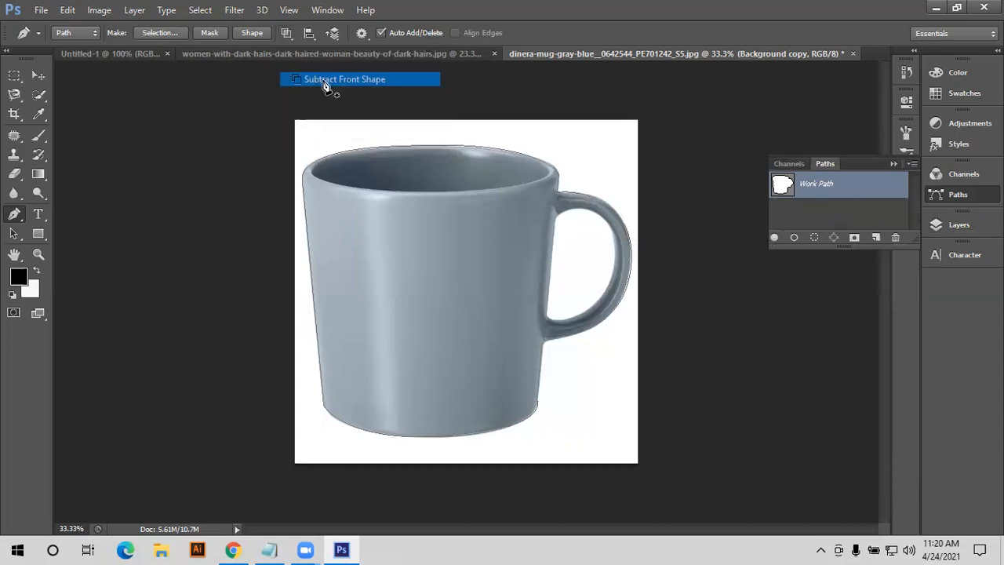
pyautogui.click(555, 219)
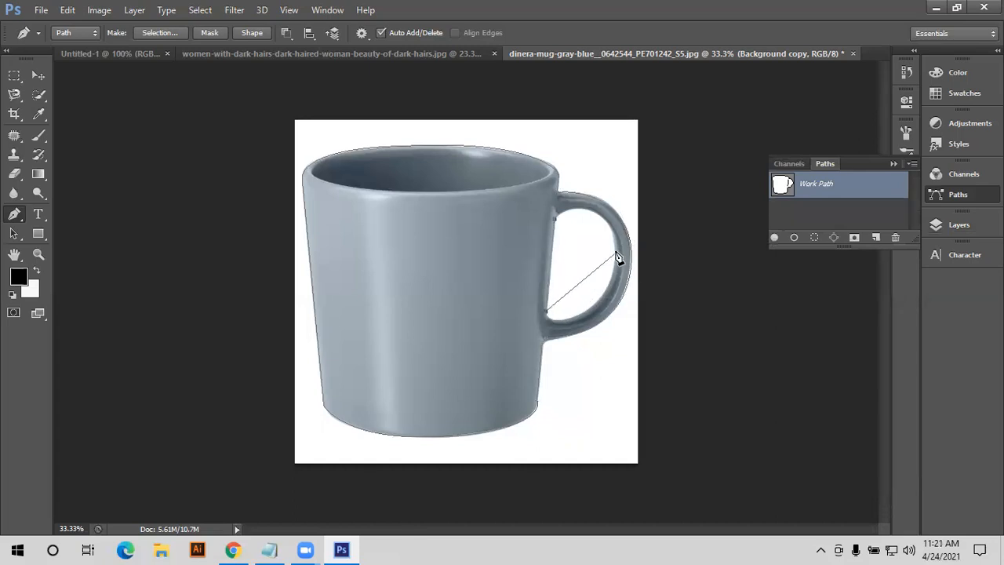
pyautogui.moveTo(613, 266); pyautogui.dragTo(643, 181)
pyautogui.keyDown('alt'); pyautogui.click(614, 267); pyautogui.keyUp('alt')
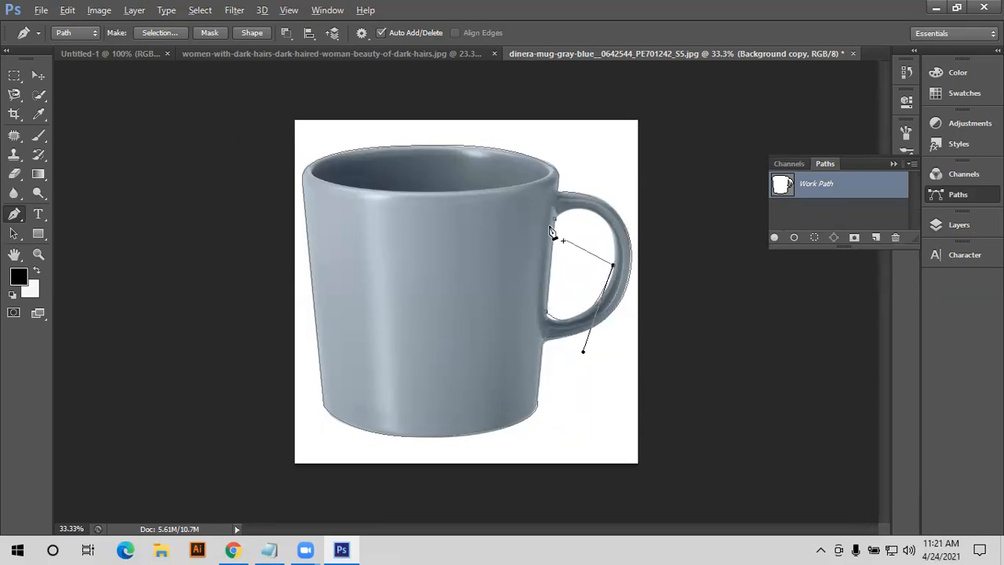
pyautogui.moveTo(505, 240); pyautogui.dragTo(495, 254)
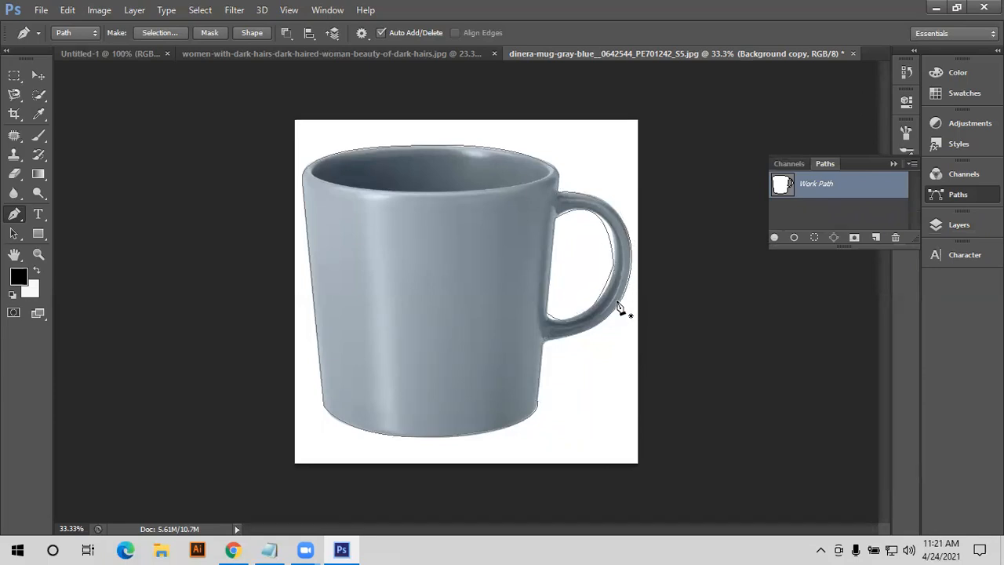
# Hide the Background layer and mask the Background copy layer with a selection made from the mug path.
pyautogui.click(957, 225)
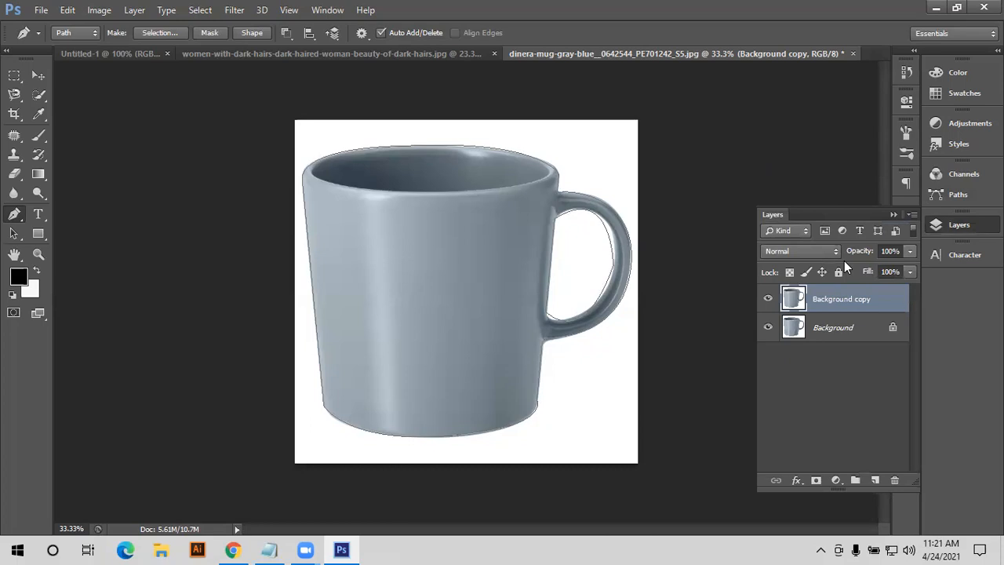
pyautogui.hotkey('ctrl', 'Return')
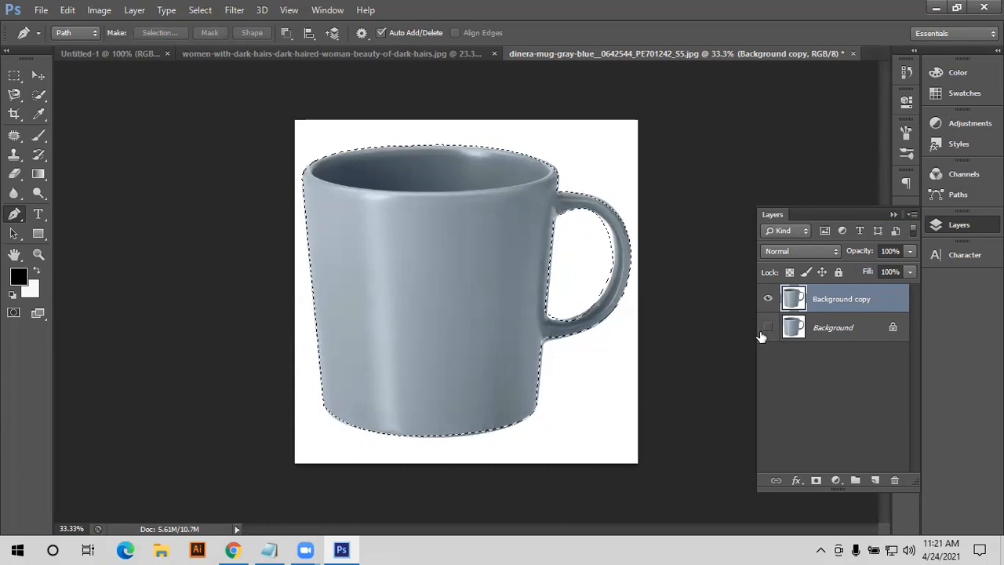
pyautogui.click(816, 481)
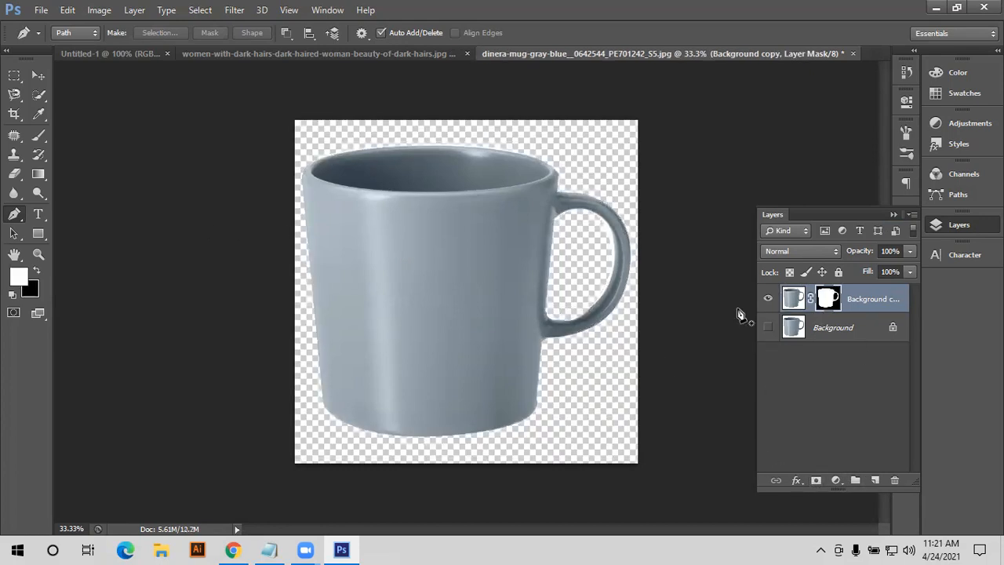
# Set up the Brush tool with a hard round tip, 57 px in size and 100% hardness, for retouching the handle's mask.
pyautogui.scroll(6, 680, 235)
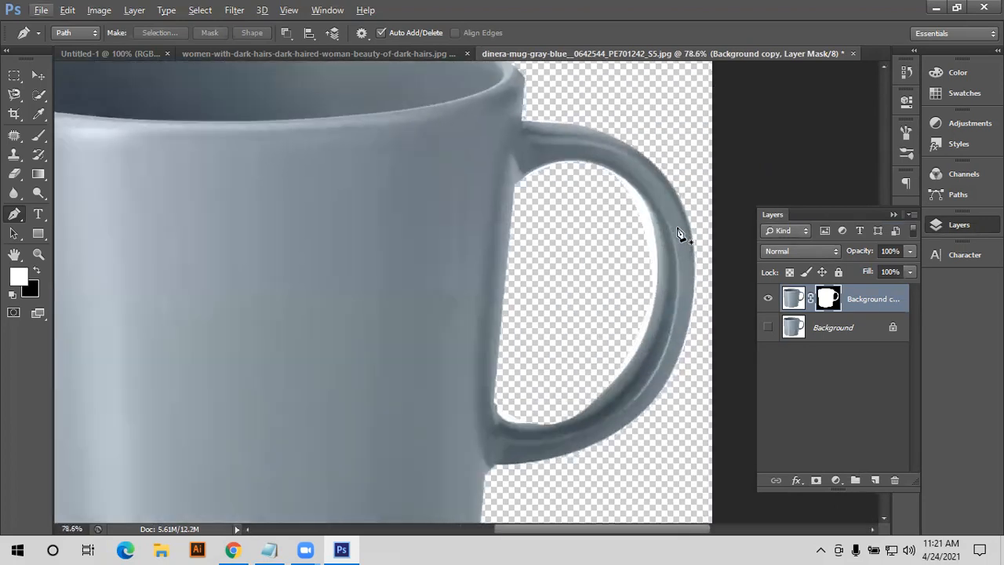
pyautogui.scroll(2, 656, 242)
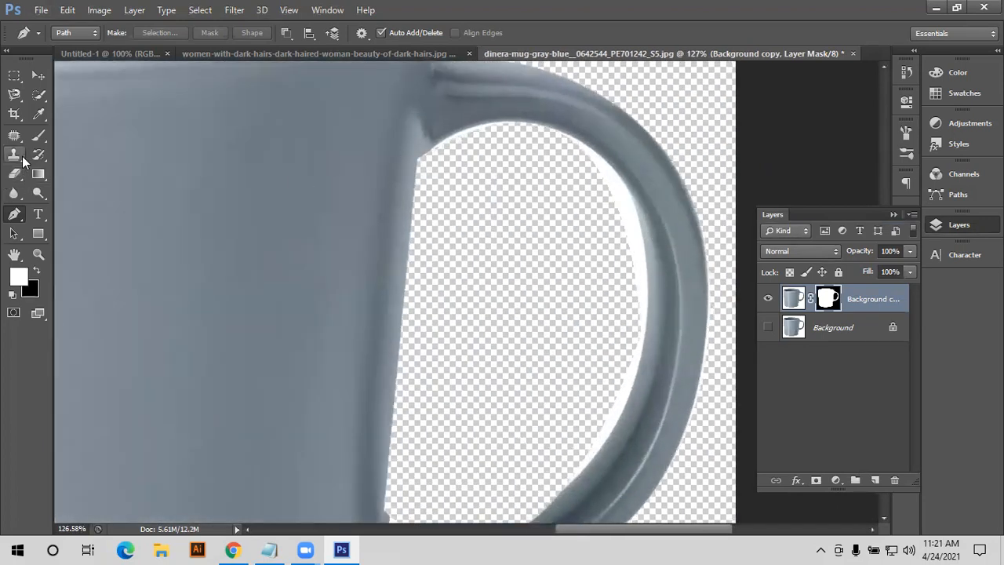
pyautogui.click(37, 138)
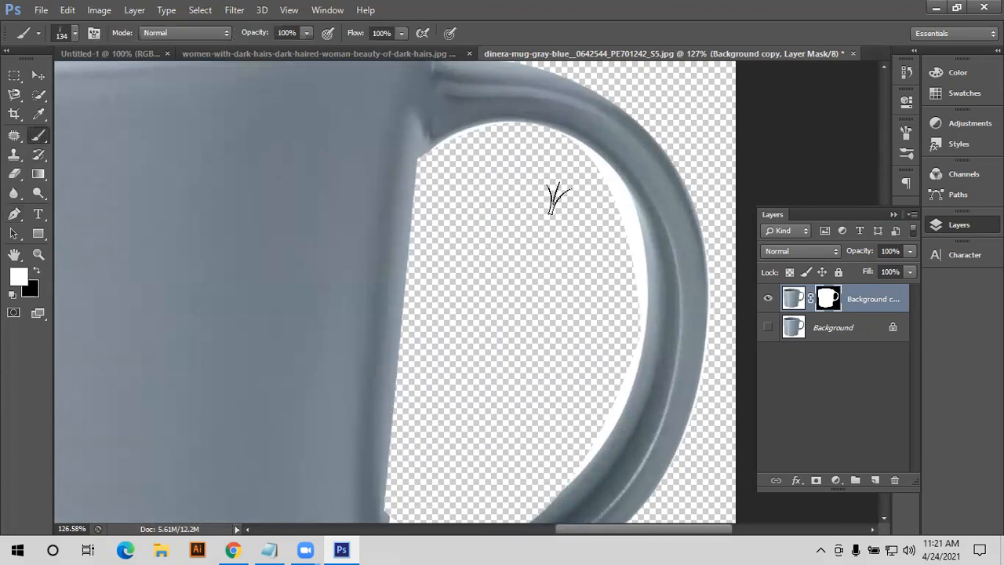
pyautogui.click(67, 39)
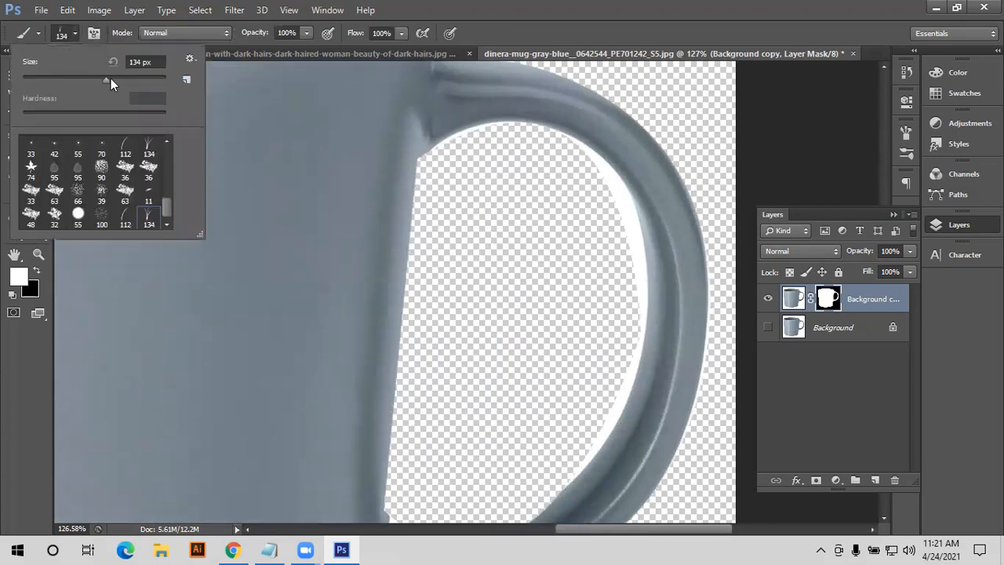
pyautogui.scroll(5, 94, 169)
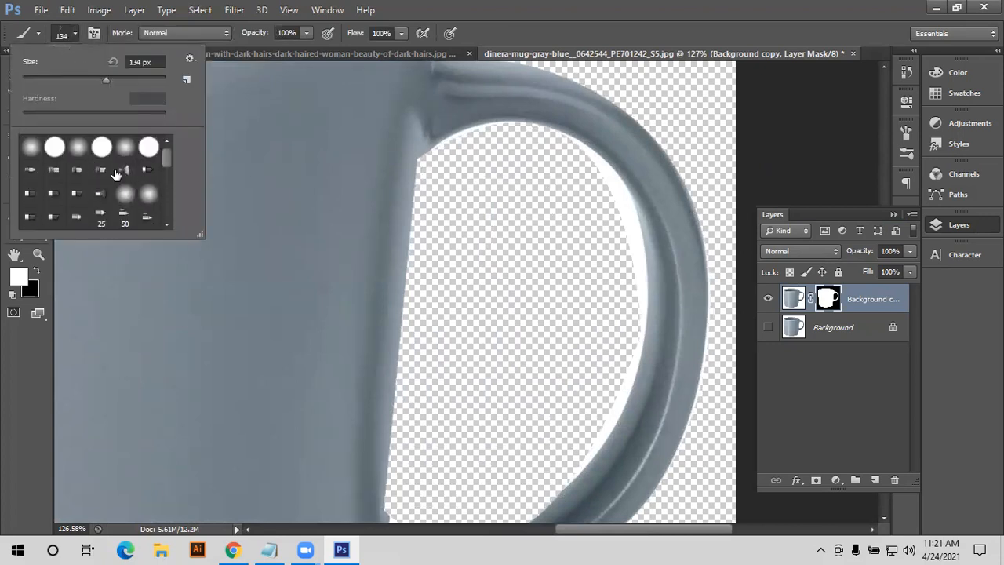
pyautogui.click(55, 148)
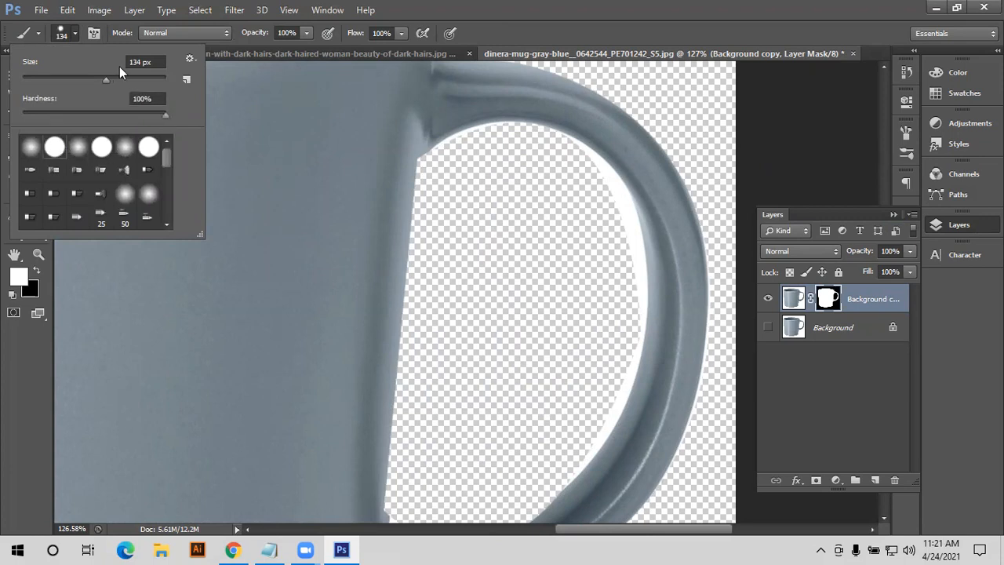
pyautogui.moveTo(65, 76); pyautogui.dragTo(62, 76)
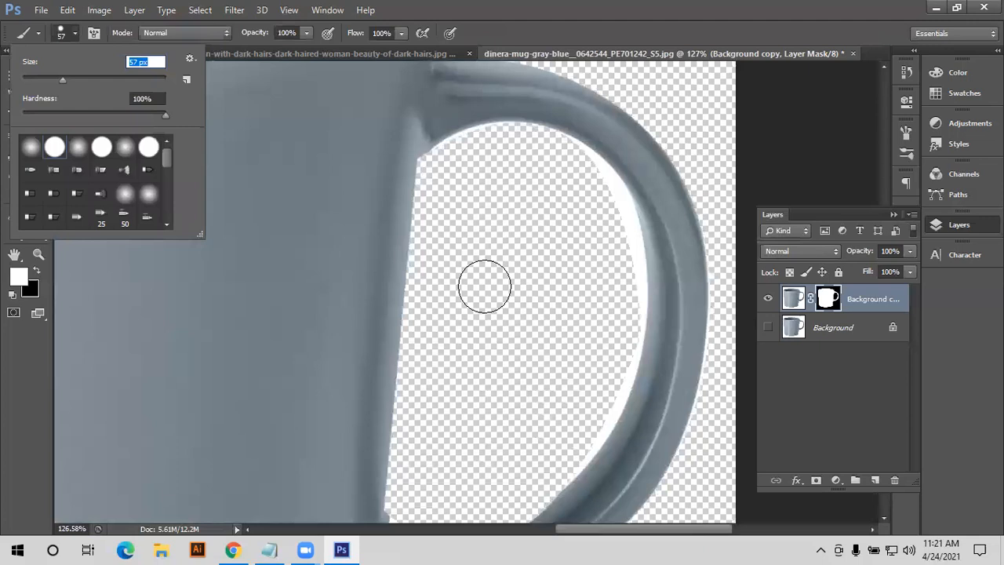
# Paint black on the layer mask along the handle's inner edge to hide the leftover white fringe.
pyautogui.moveTo(578, 263); pyautogui.dragTo(573, 226)
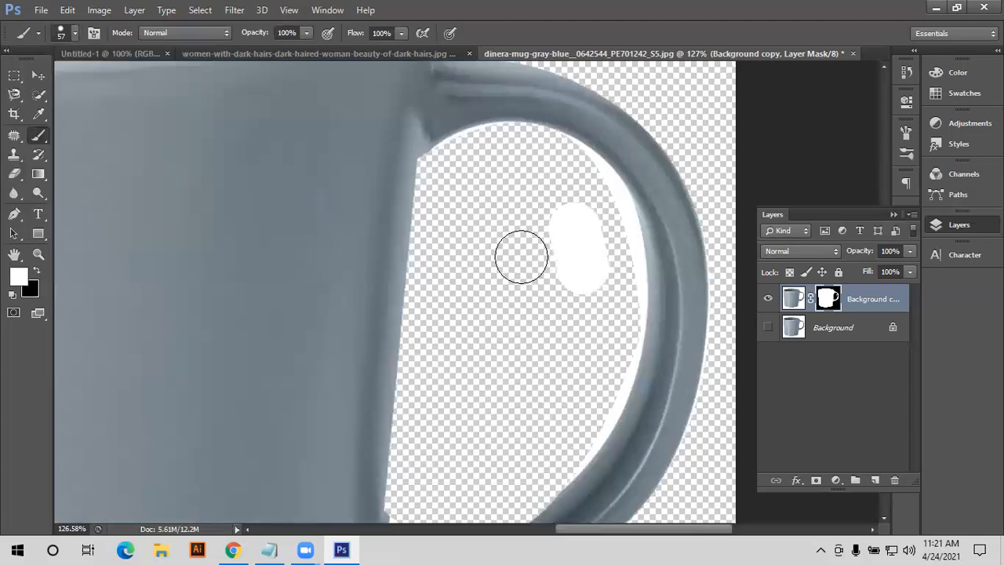
pyautogui.hotkey('ctrl', 'z')
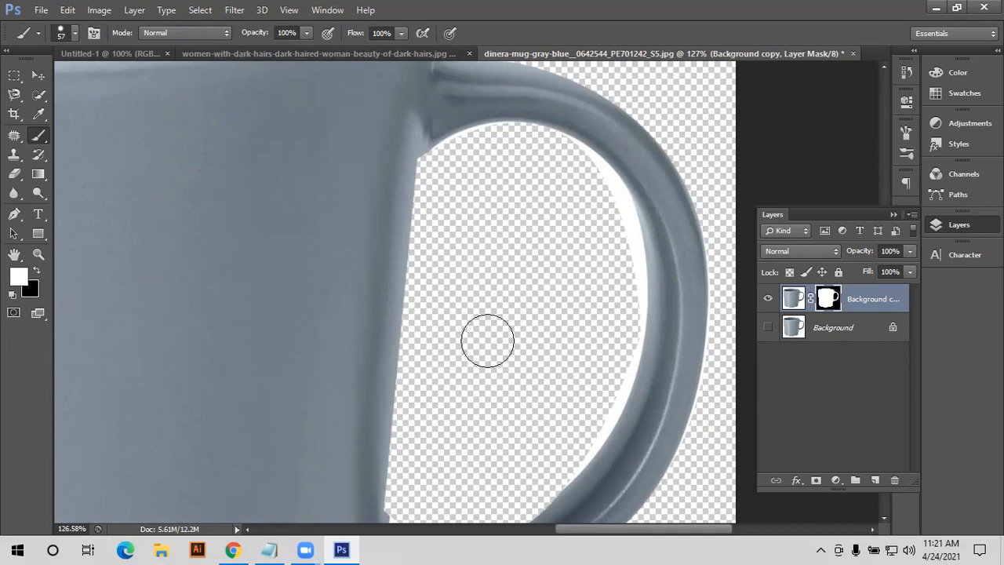
pyautogui.press('x')
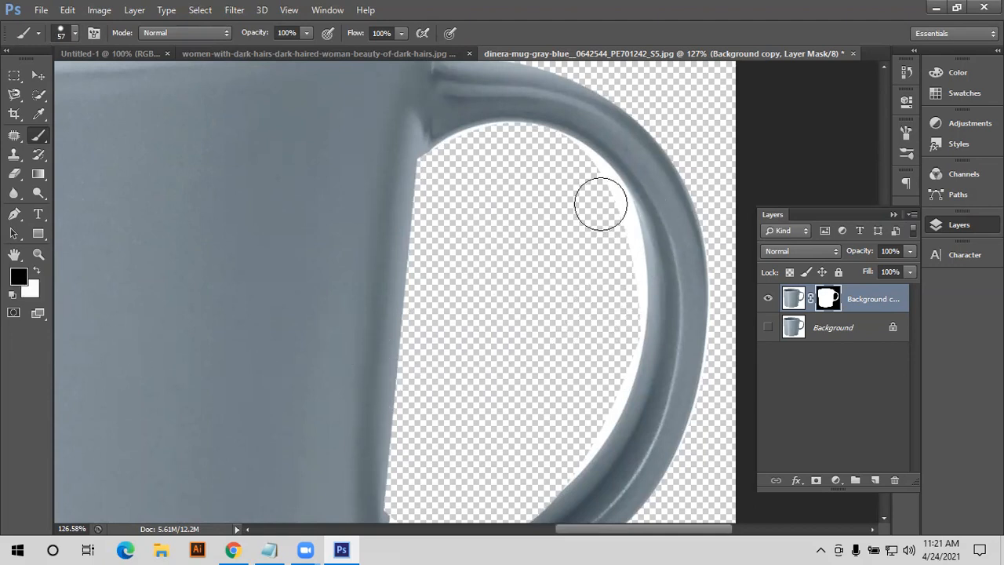
pyautogui.moveTo(560, 164)
pyautogui.mouseDown()
pyautogui.moveTo(595, 191)
pyautogui.moveTo(620, 252)
pyautogui.moveTo(614, 364)
pyautogui.moveTo(552, 460)
pyautogui.mouseUp()
pyautogui.scroll(-5, 529, 394)
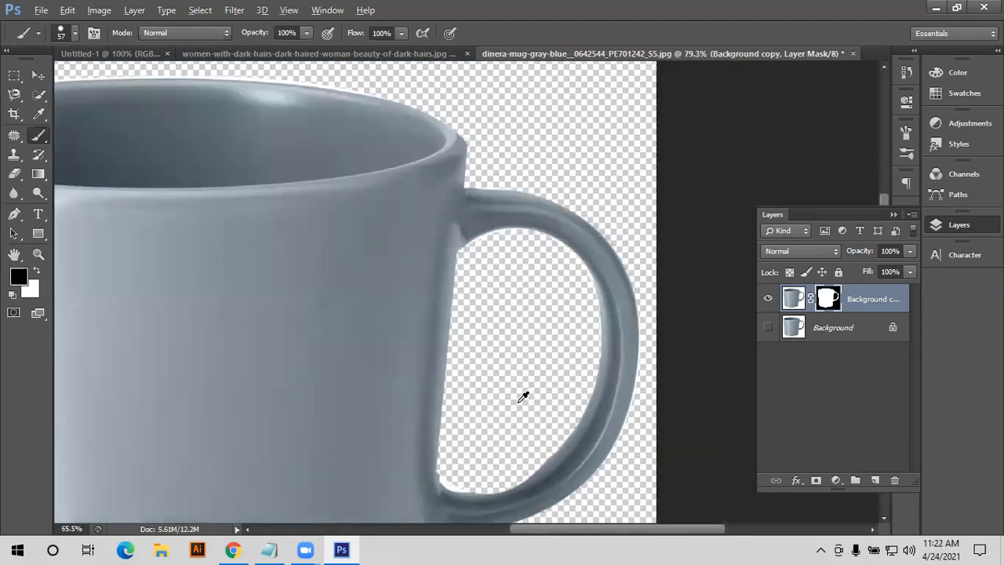
# Open the image za210.jpg from the Class 05 folder inside the home work folder.
pyautogui.click(41, 10)
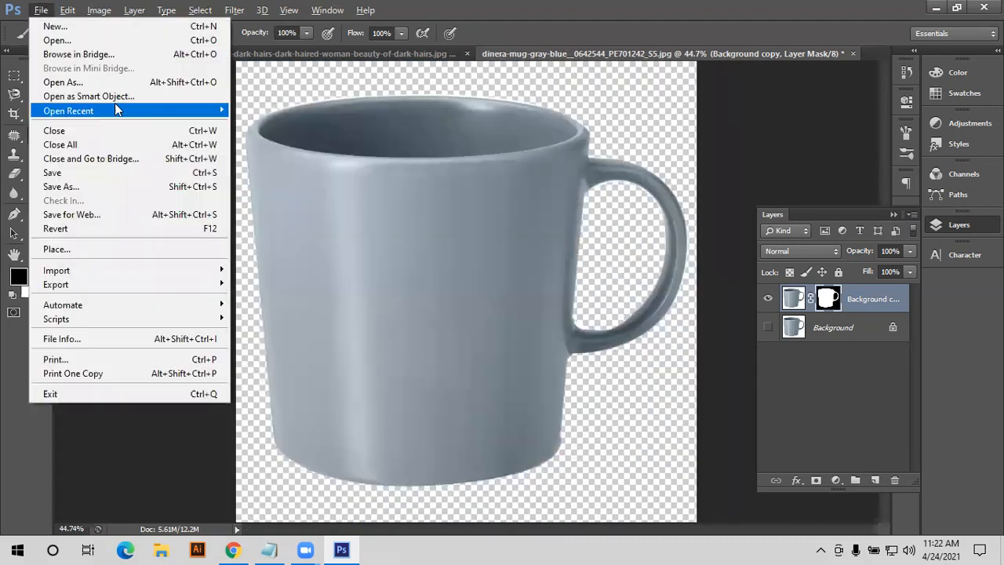
pyautogui.click(71, 38)
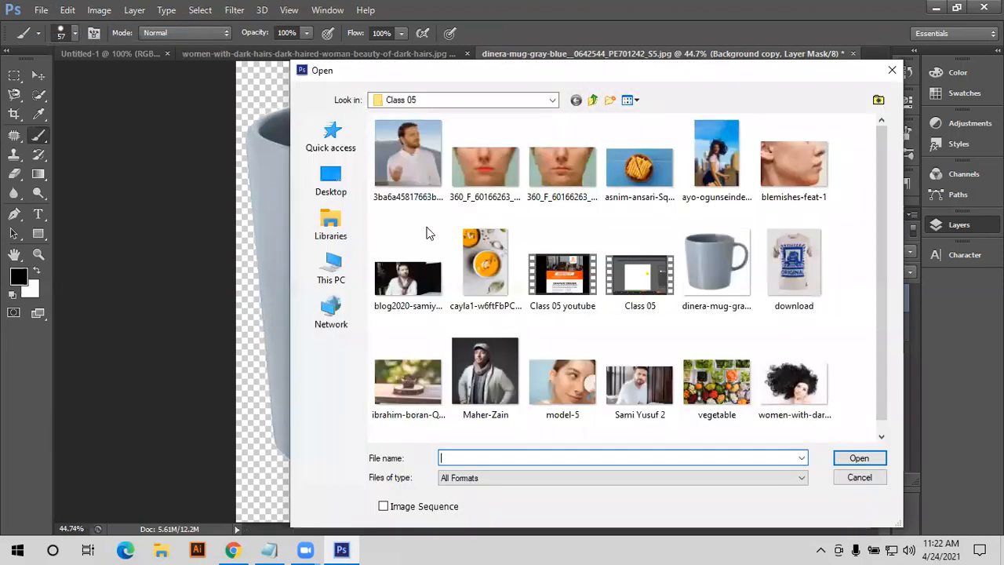
pyautogui.scroll(1, 657, 312)
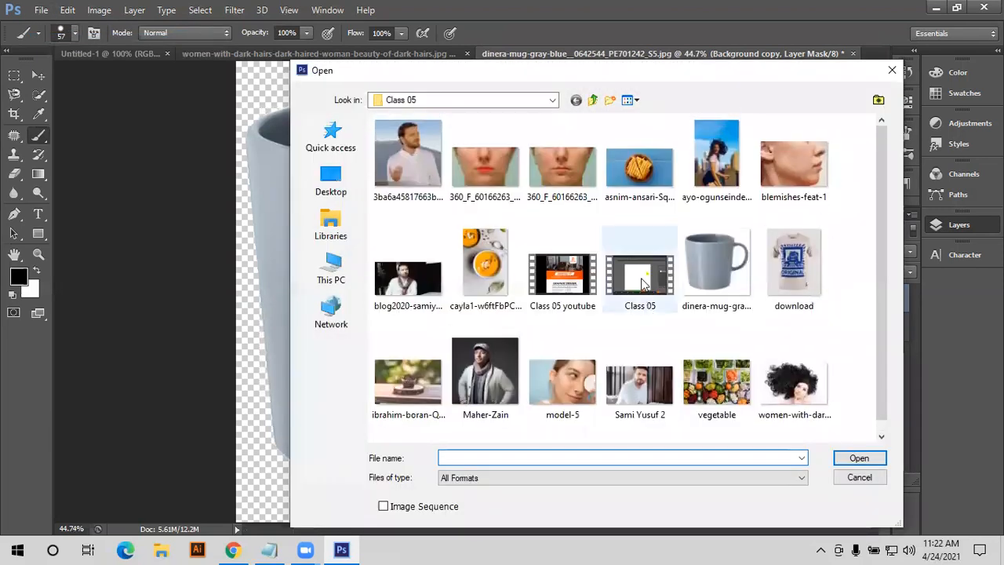
pyautogui.click(553, 101)
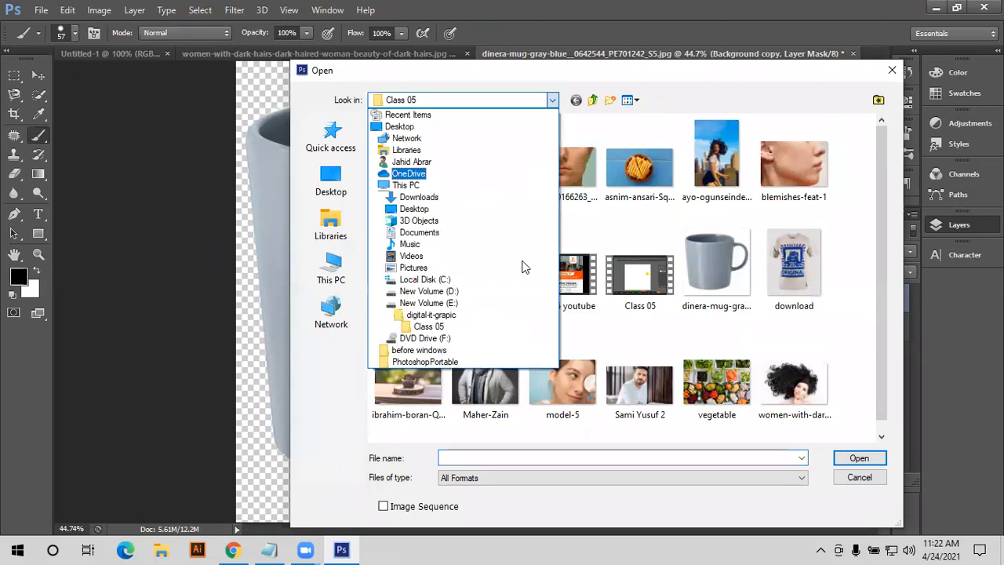
pyautogui.click(437, 317)
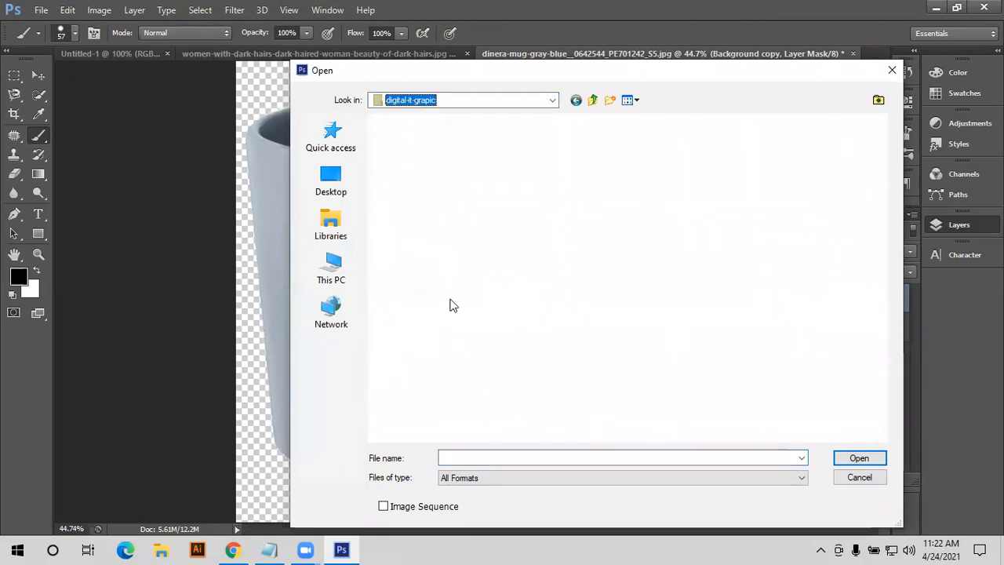
pyautogui.scroll(-5, 690, 330)
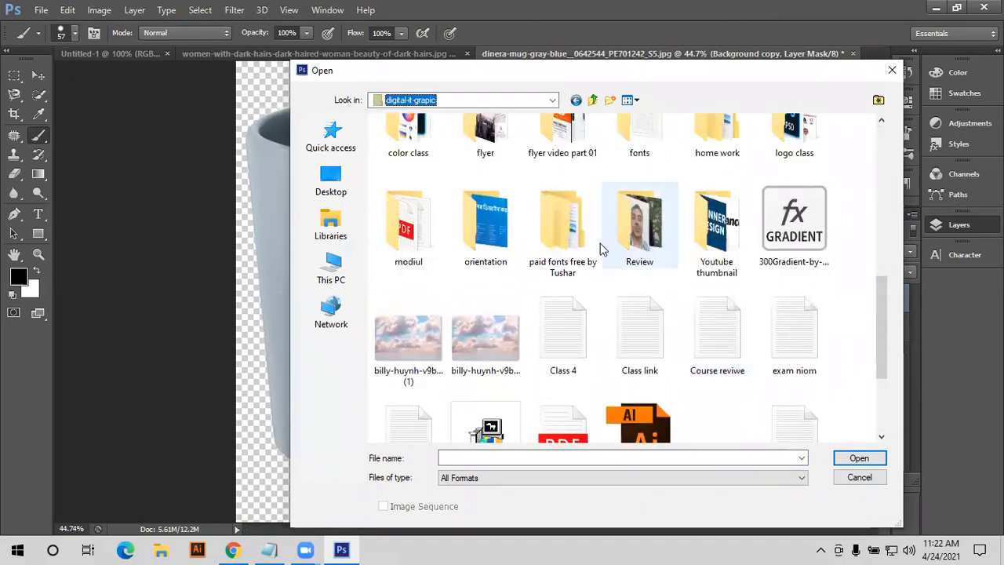
pyautogui.click(719, 137)
pyautogui.doubleClick(711, 156)
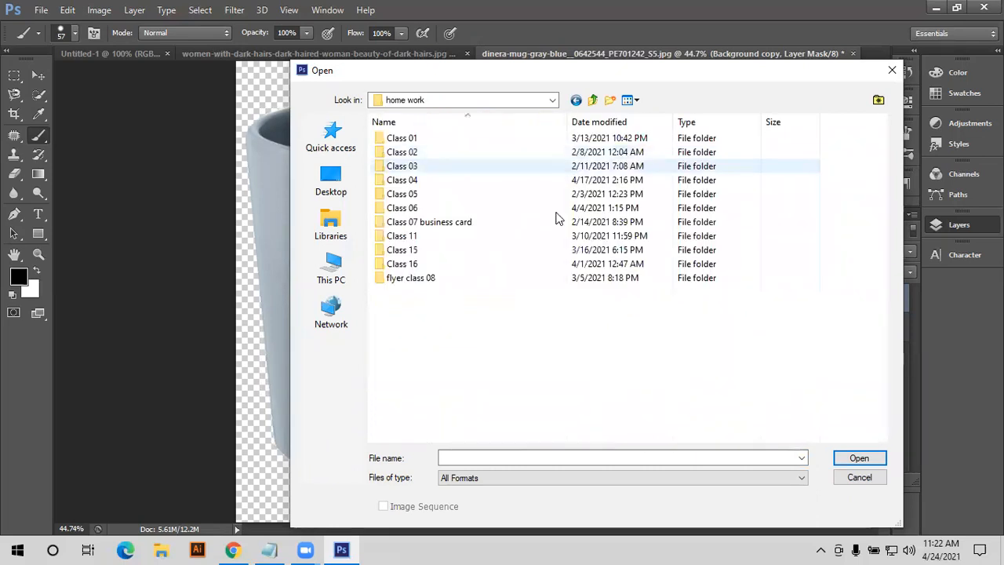
pyautogui.click(430, 198)
pyautogui.doubleClick(430, 198)
pyautogui.click(411, 361)
pyautogui.click(870, 463)
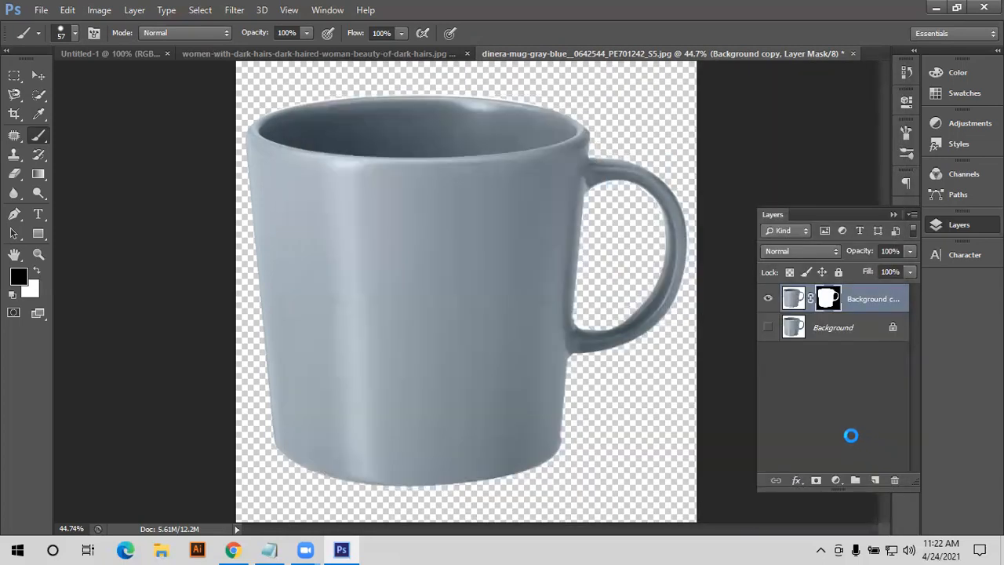
pyautogui.scroll(3, 499, 255)
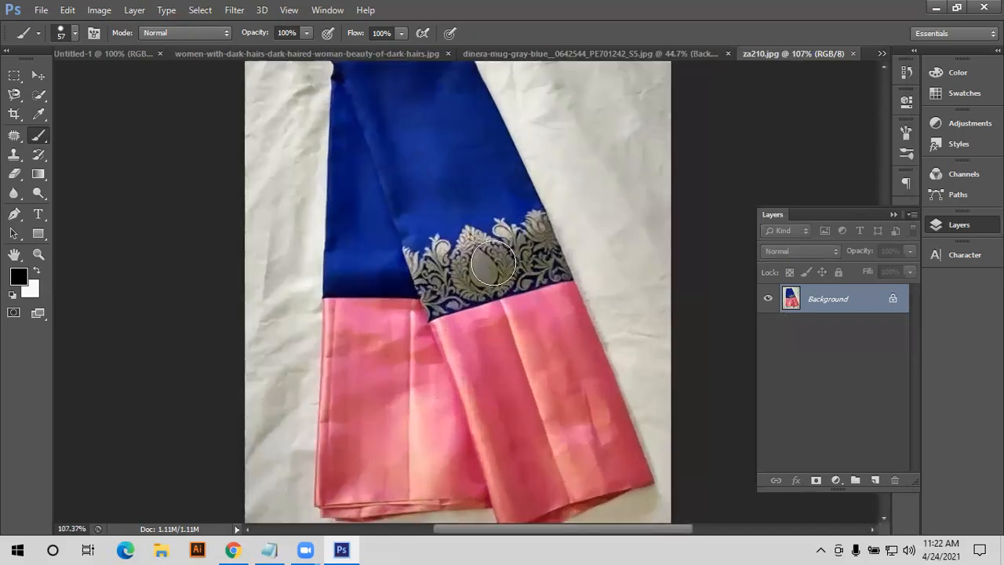
# Duplicate the Background layer and select the whole folded blue and pink fabric with the Quick Selection tool.
pyautogui.moveTo(854, 306); pyautogui.dragTo(874, 480)
pyautogui.scroll(-3, 382, 286)
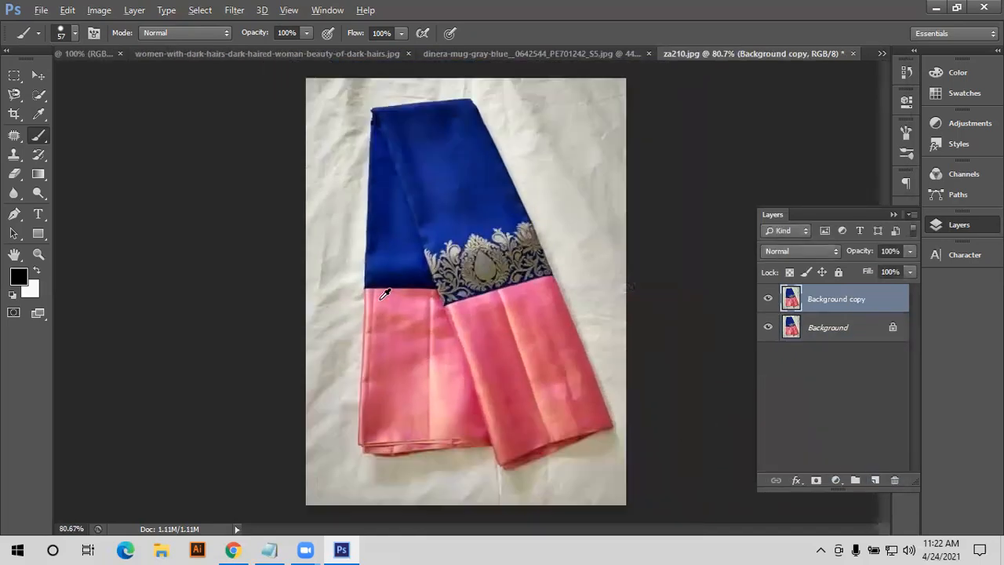
pyautogui.click(38, 94)
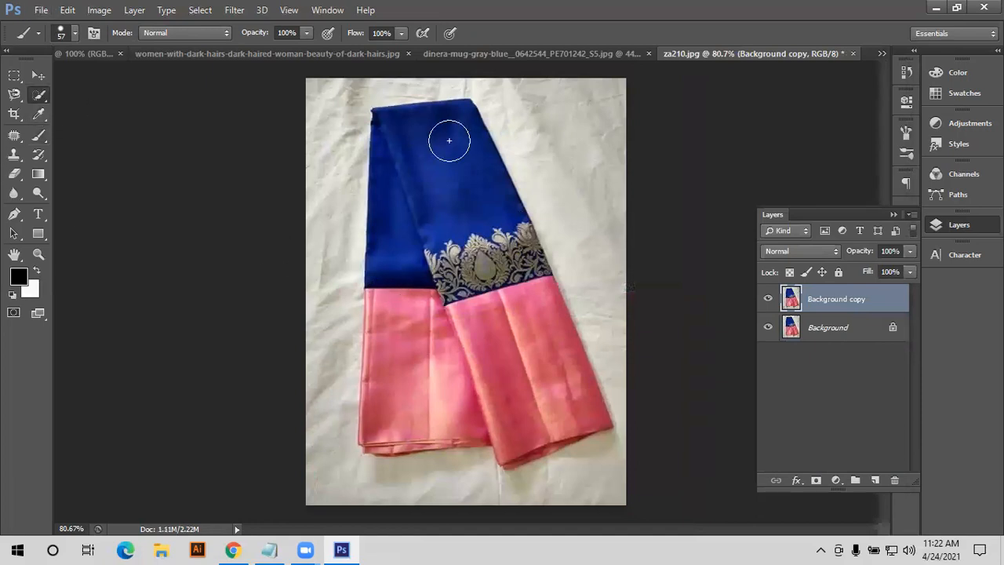
pyautogui.click(425, 139)
pyautogui.moveTo(483, 349)
pyautogui.mouseDown()
pyautogui.moveTo(471, 383)
pyautogui.moveTo(426, 400)
pyautogui.moveTo(442, 399)
pyautogui.mouseUp()
pyautogui.moveTo(563, 420)
pyautogui.mouseDown()
pyautogui.moveTo(553, 413)
pyautogui.moveTo(539, 290)
pyautogui.moveTo(502, 234)
pyautogui.mouseUp()
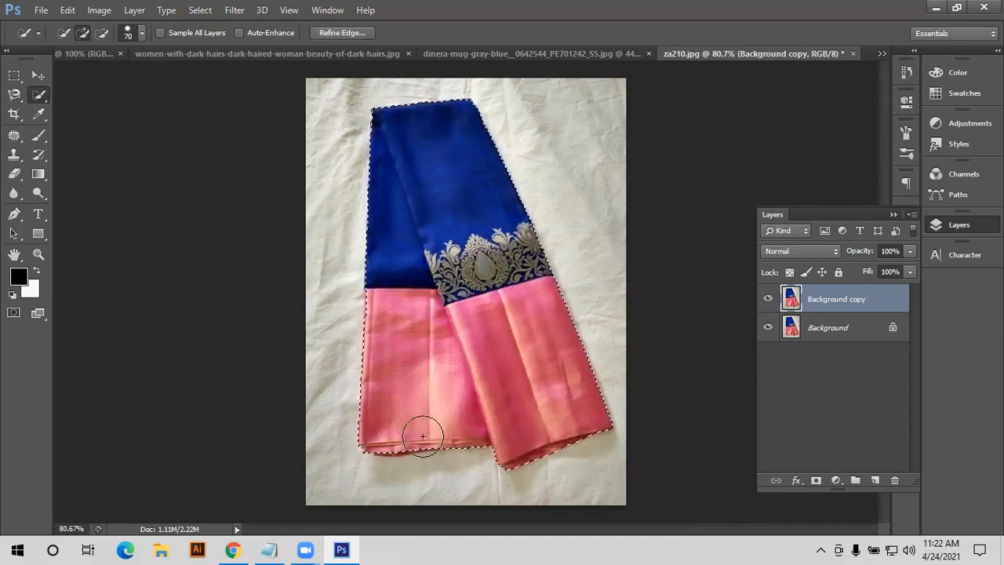
# Extend the selection to include the missed dark red hem along the bottom edge of the left pink panel.
pyautogui.scroll(8, 408, 444)
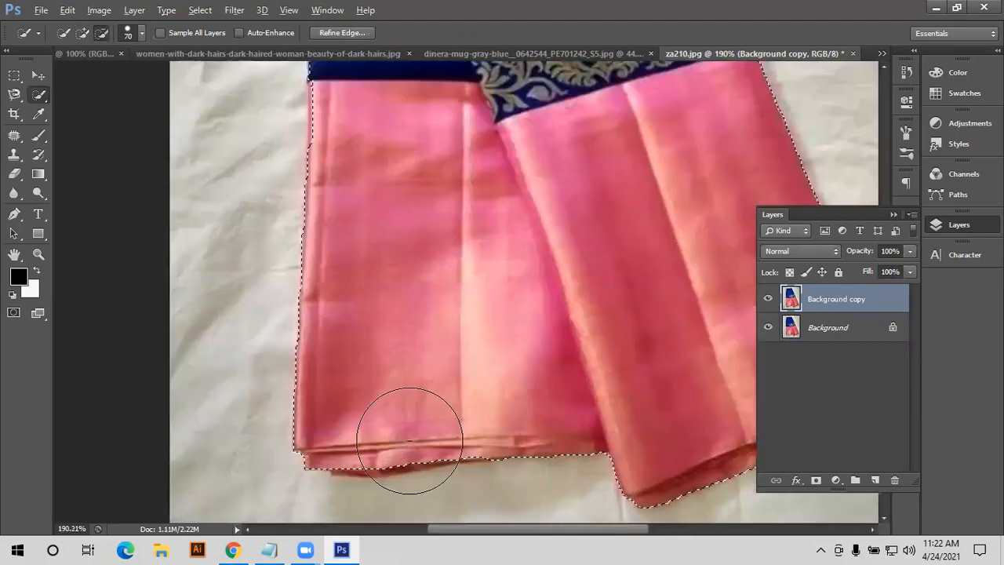
pyautogui.scroll(-3, 396, 426)
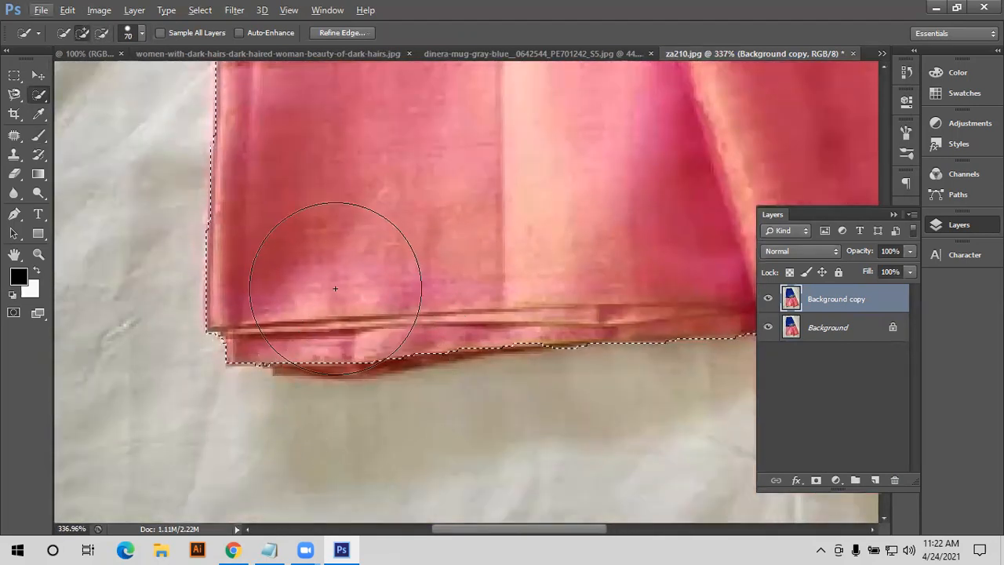
pyautogui.moveTo(341, 289)
pyautogui.mouseDown()
pyautogui.moveTo(586, 310)
pyautogui.moveTo(513, 263)
pyautogui.mouseUp()
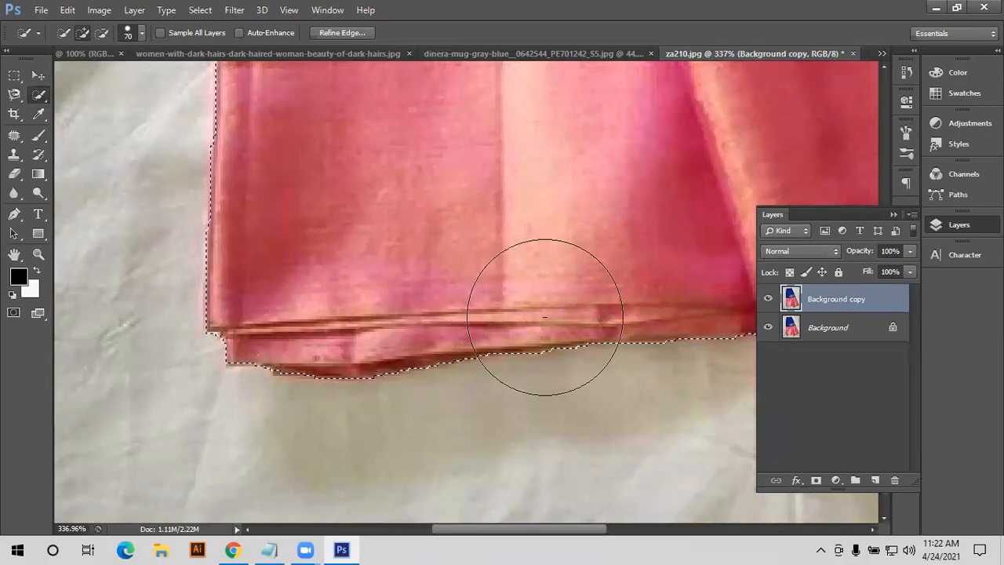
# Mask the Background copy layer with the fabric selection and hide the Background layer.
pyautogui.scroll(-6, 534, 314)
pyautogui.scroll(-2, 544, 324)
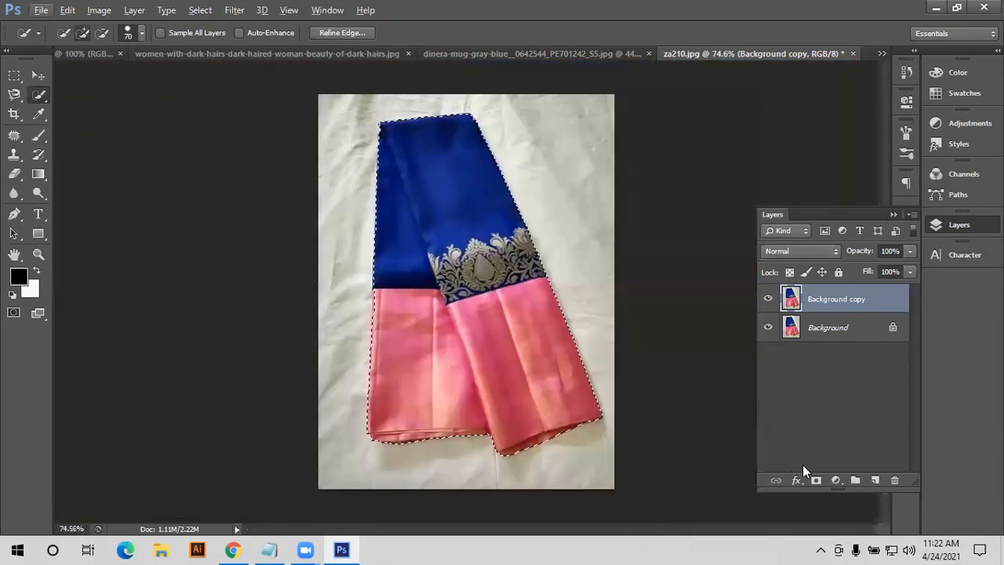
pyautogui.click(817, 481)
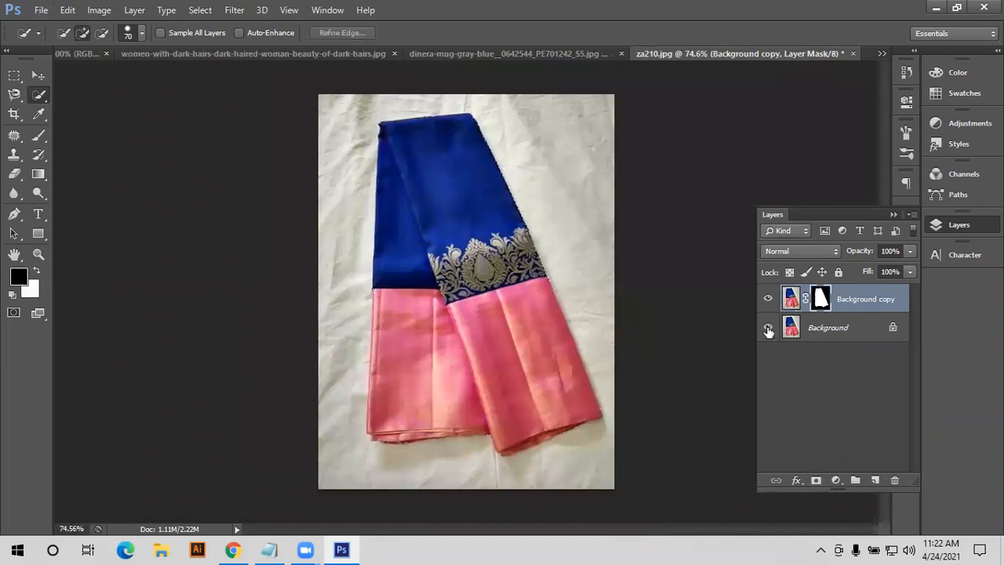
pyautogui.click(768, 328)
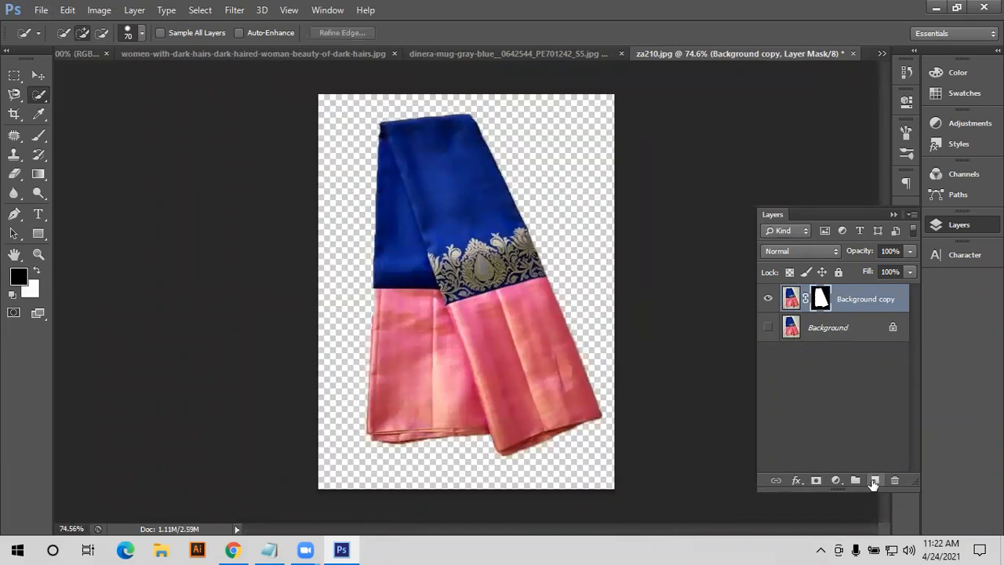
# Add a Solid Color fill layer directly above the Background layer in golden yellow, RGB 229, 186, 15.
pyautogui.click(839, 328)
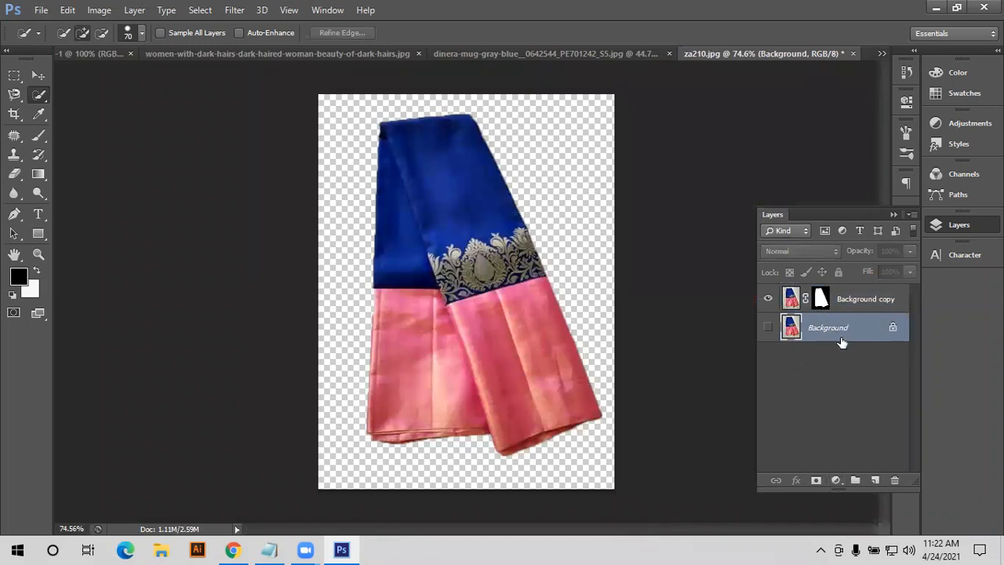
pyautogui.click(836, 479)
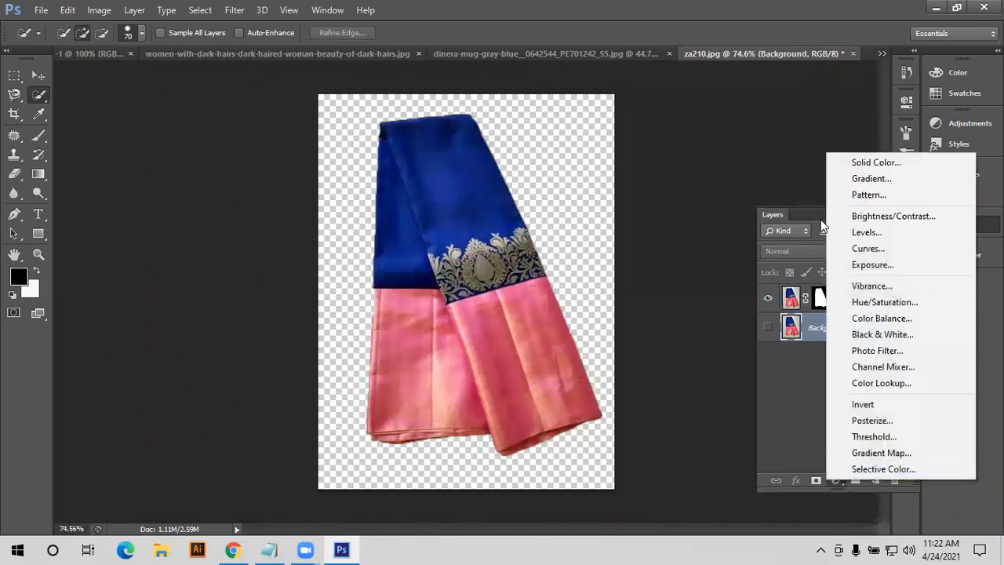
pyautogui.click(860, 162)
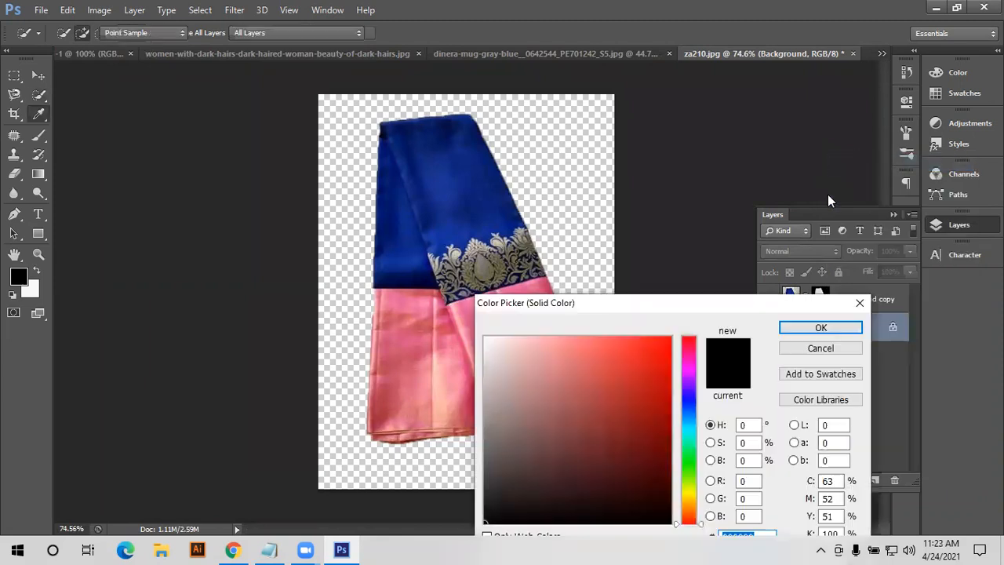
pyautogui.click(634, 370)
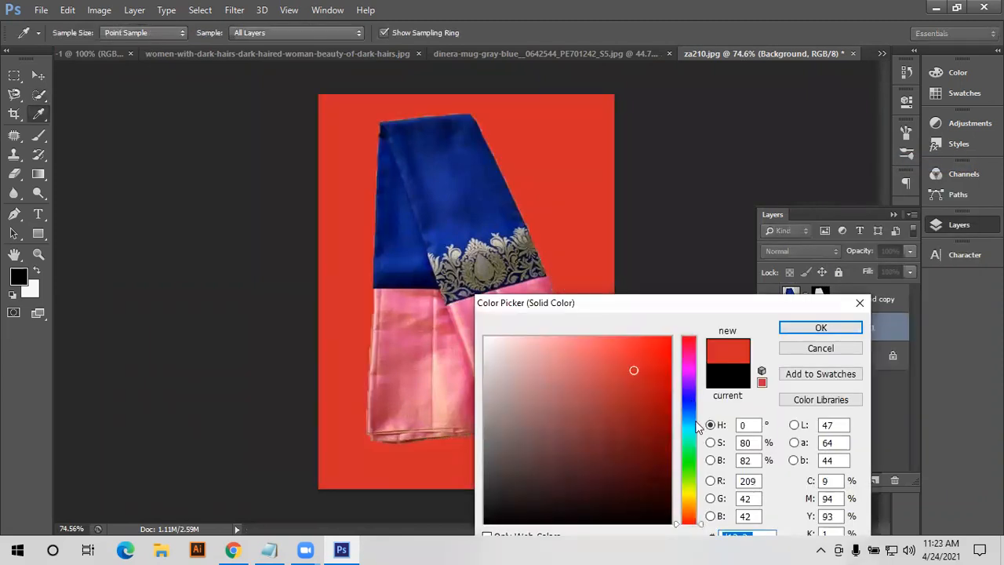
pyautogui.click(691, 445)
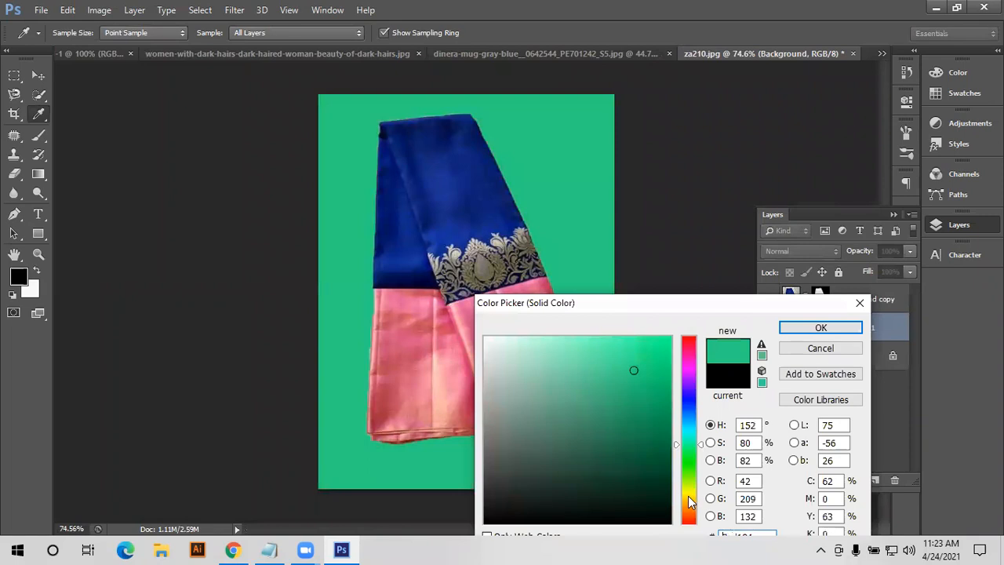
pyautogui.click(693, 499)
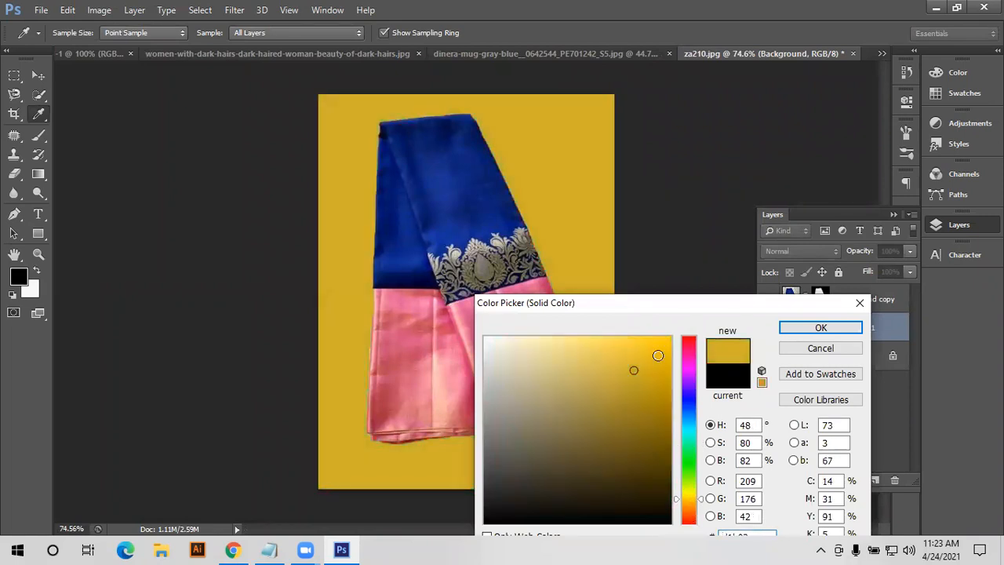
pyautogui.click(659, 356)
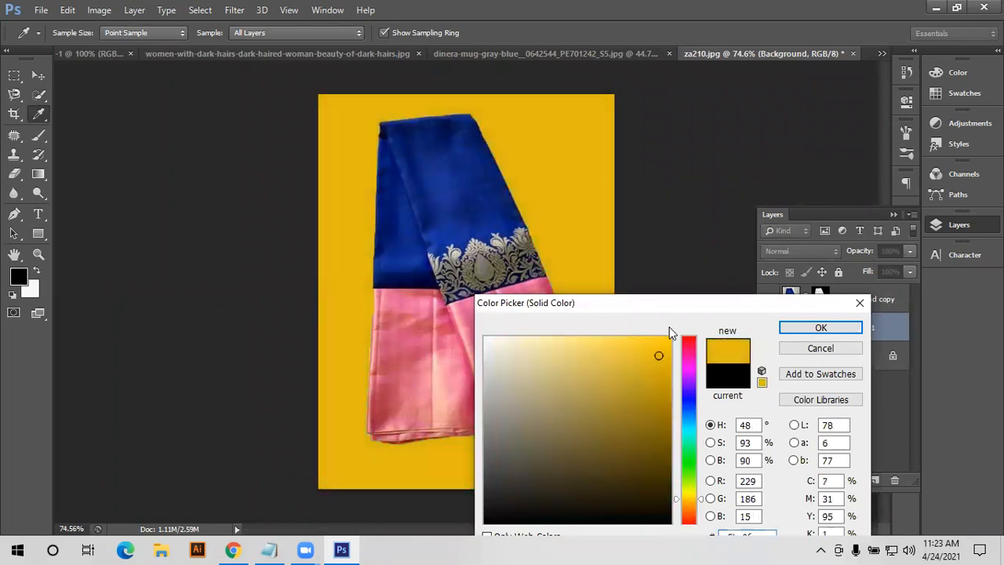
pyautogui.click(808, 334)
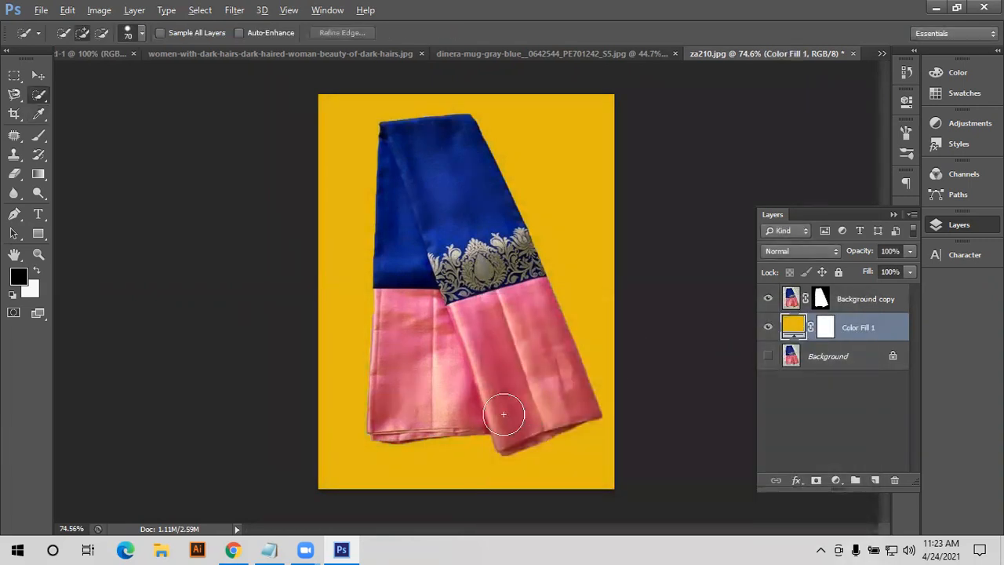
# Try a Drop Shadow layer style on the Background copy layer with the default settings, and cancel it.
pyautogui.scroll(2, 502, 413)
pyautogui.scroll(1, 504, 414)
pyautogui.click(35, 75)
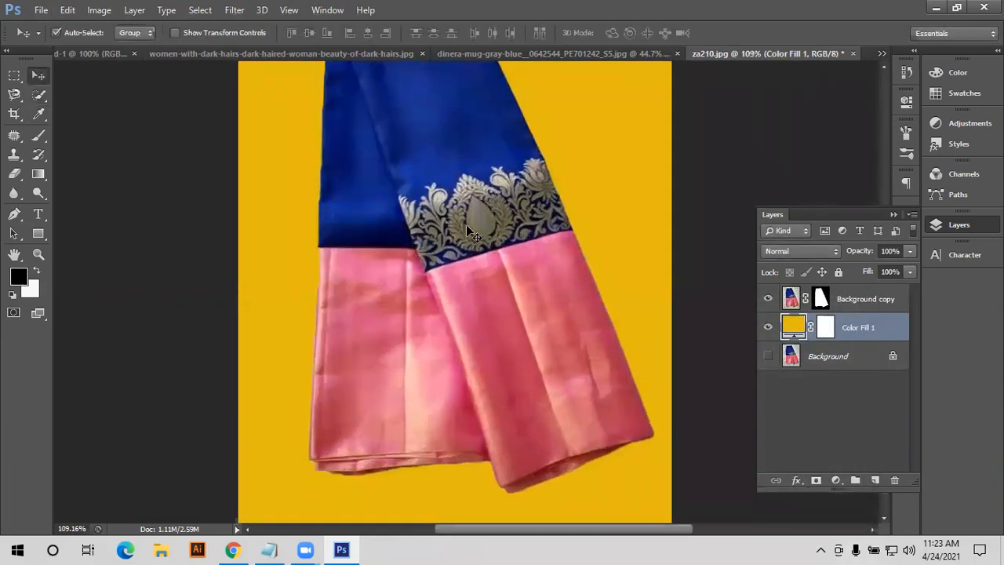
pyautogui.click(466, 225)
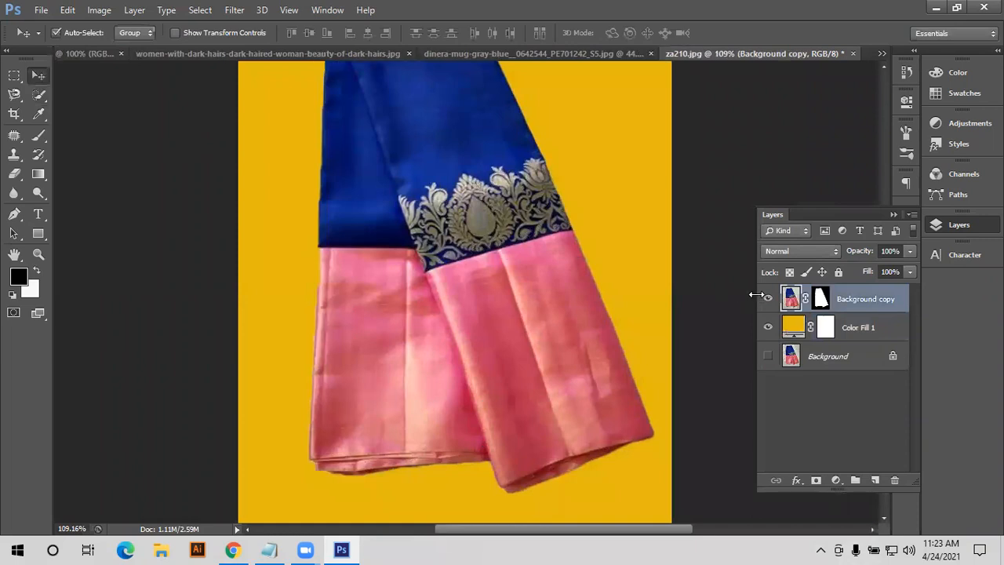
pyautogui.doubleClick(897, 299)
pyautogui.click(904, 297)
pyautogui.rightClick(860, 299)
pyautogui.click(594, 76)
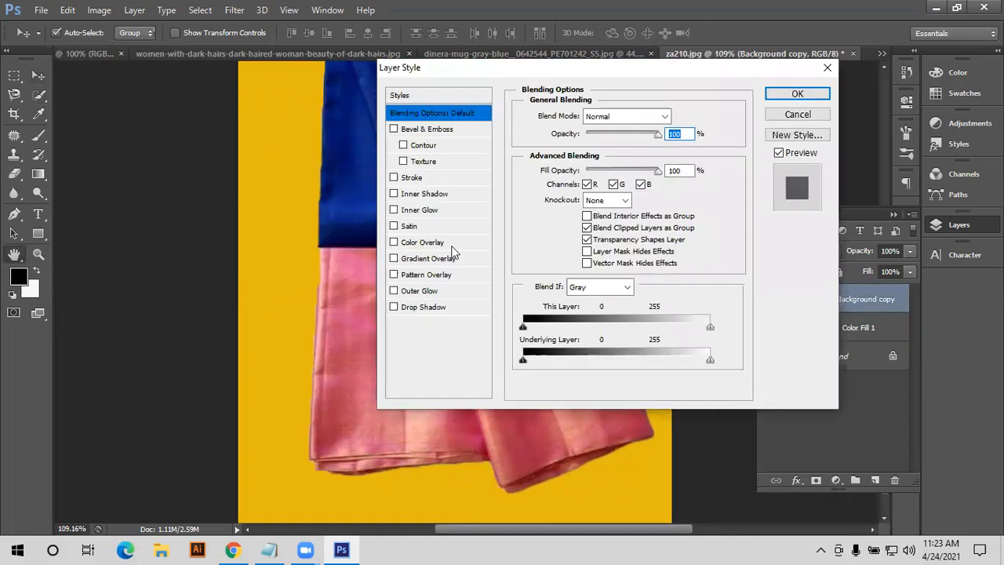
pyautogui.click(412, 308)
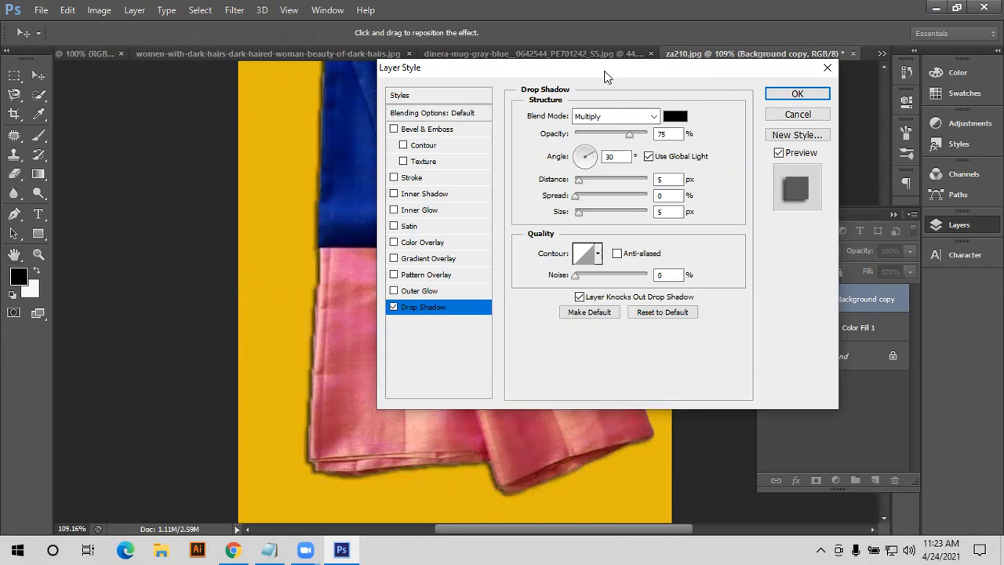
pyautogui.moveTo(604, 77); pyautogui.dragTo(645, 285)
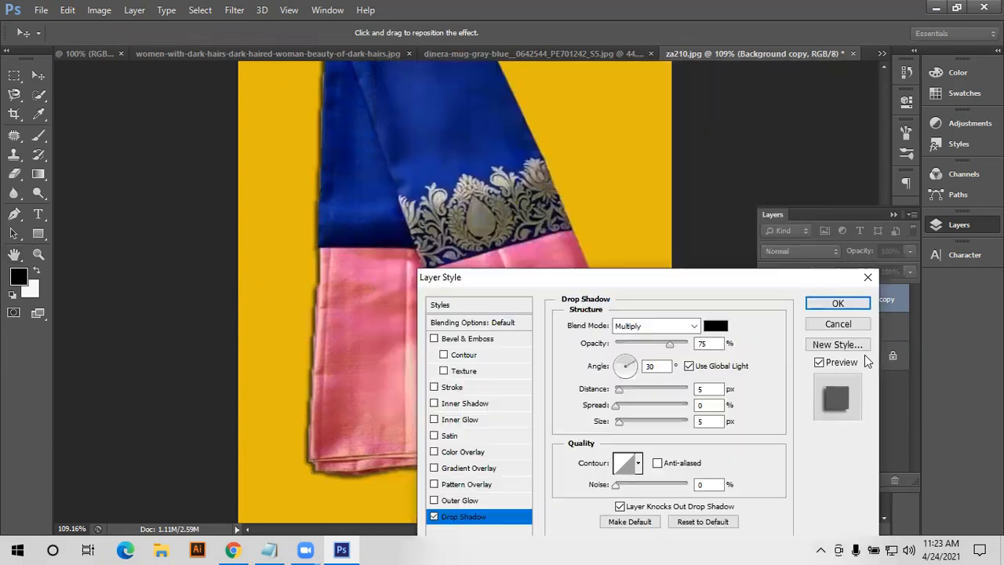
pyautogui.click(823, 326)
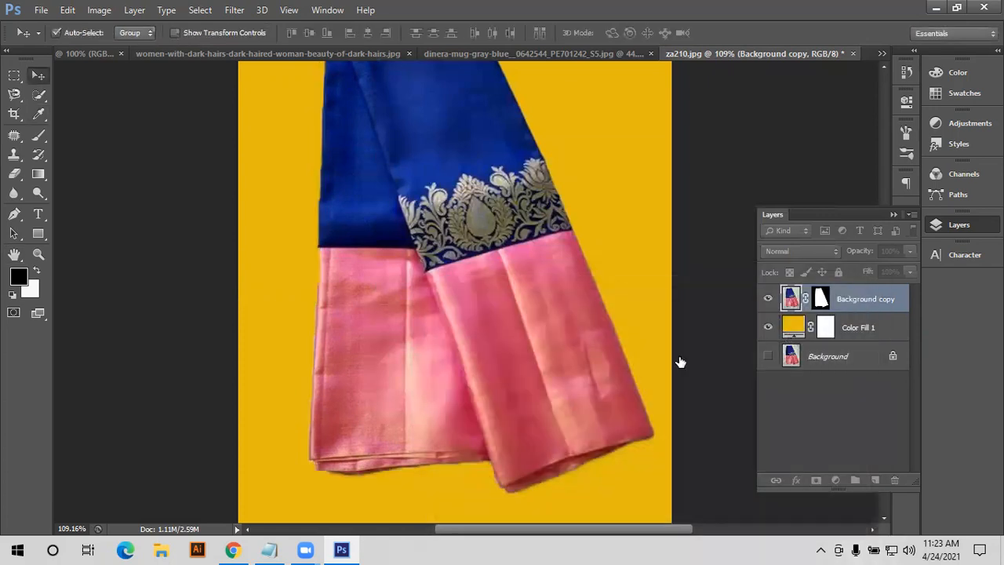
# Create a new empty layer between the yellow fill layer and the Background copy layer, and activate the Brush tool.
pyautogui.hotkey('ctrl', '0')
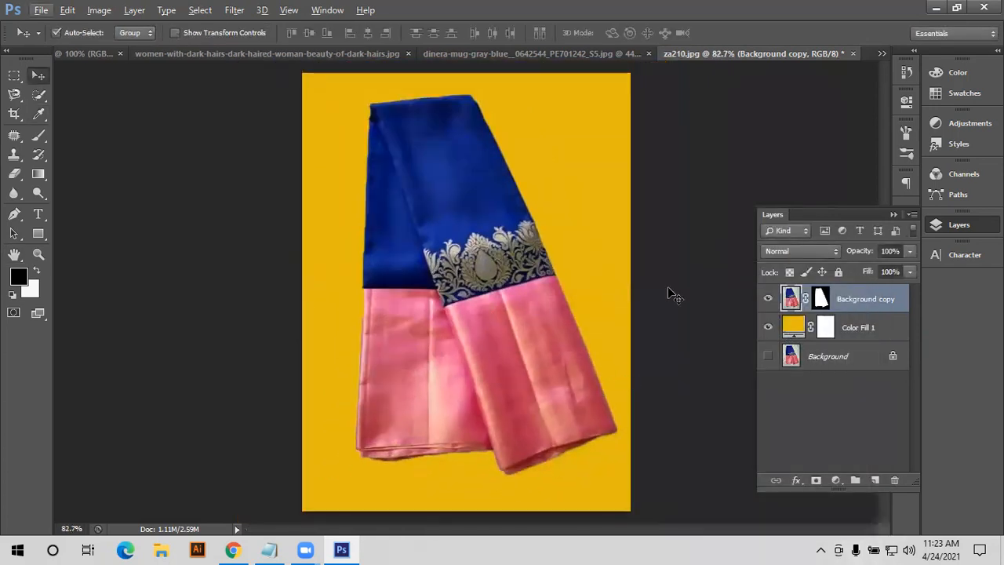
pyautogui.click(839, 328)
pyautogui.click(875, 480)
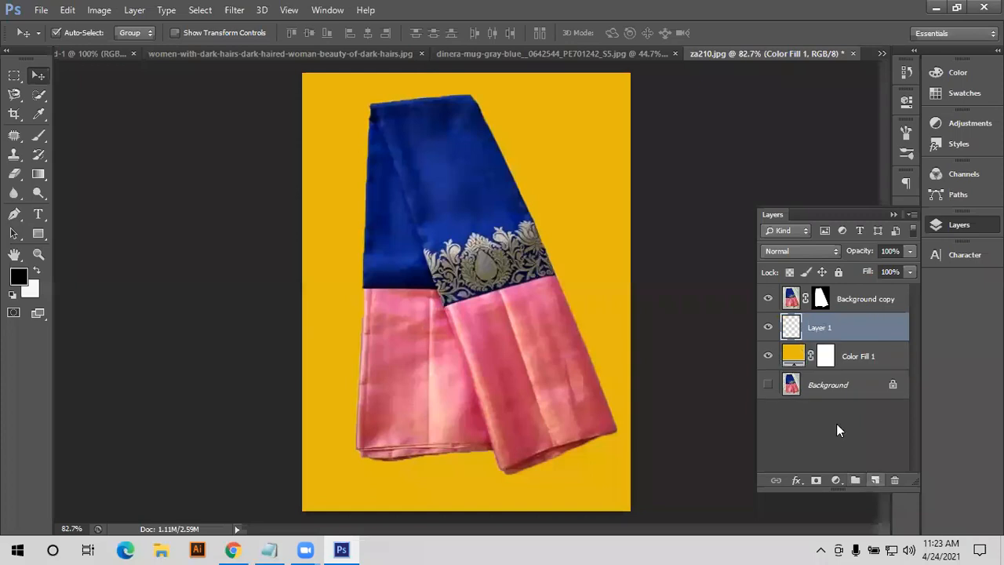
pyautogui.click(39, 135)
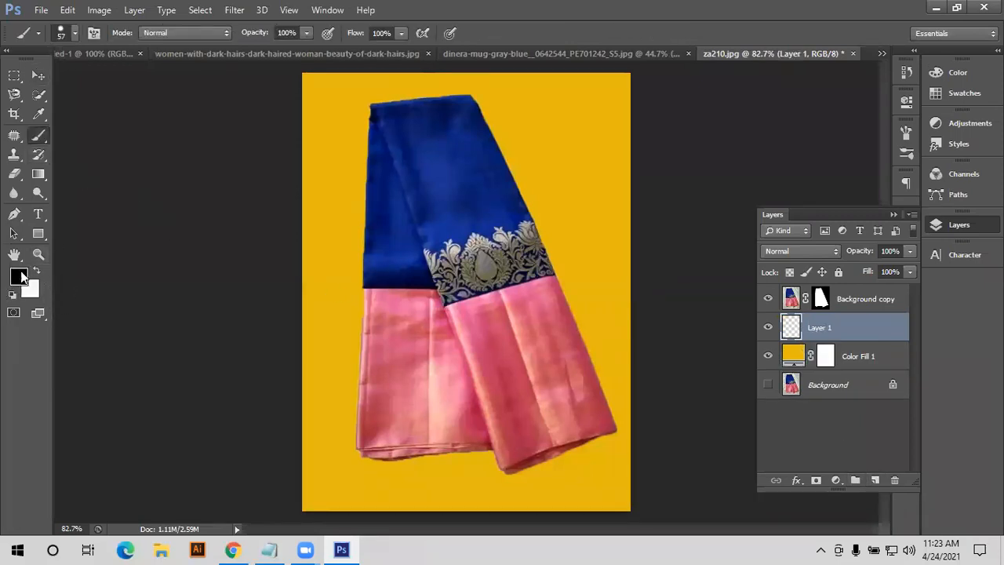
# Set the brush to a soft round tip of 57 px with 32% opacity and 39% flow.
pyautogui.moveTo(257, 36); pyautogui.dragTo(221, 36)
pyautogui.moveTo(356, 33); pyautogui.dragTo(305, 32)
pyautogui.click(75, 33)
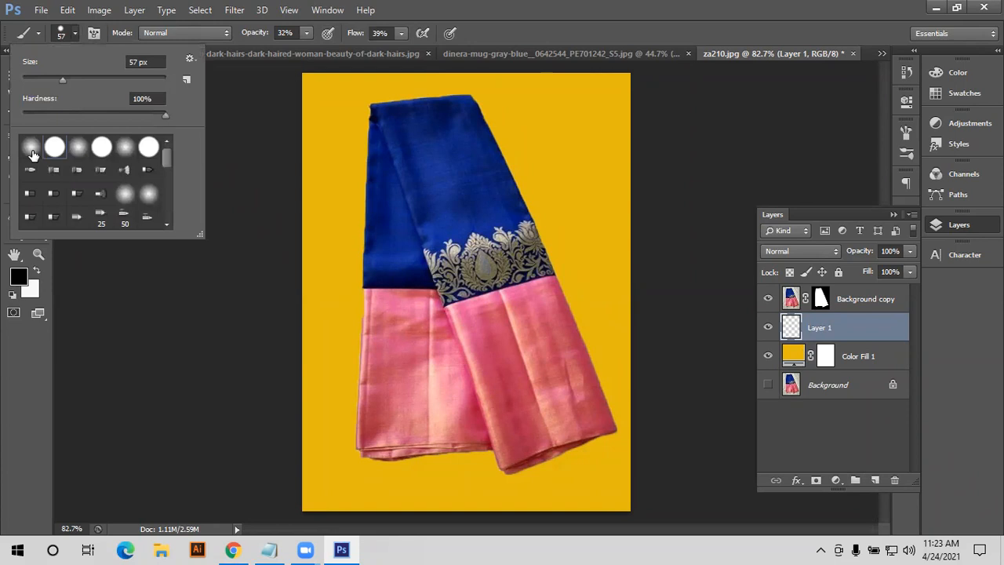
# Paint a soft black shadow on Layer 1 along the fabric's left and bottom edges, undoing unwanted strokes.
pyautogui.moveTo(374, 145); pyautogui.dragTo(374, 328)
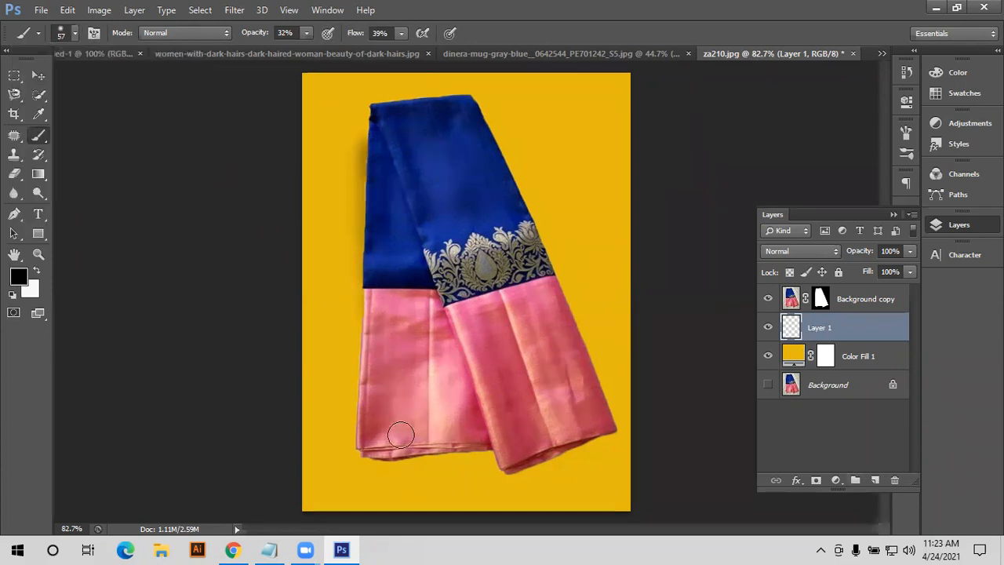
pyautogui.hotkey('ctrl', 'z')
pyautogui.moveTo(361, 445); pyautogui.dragTo(369, 371)
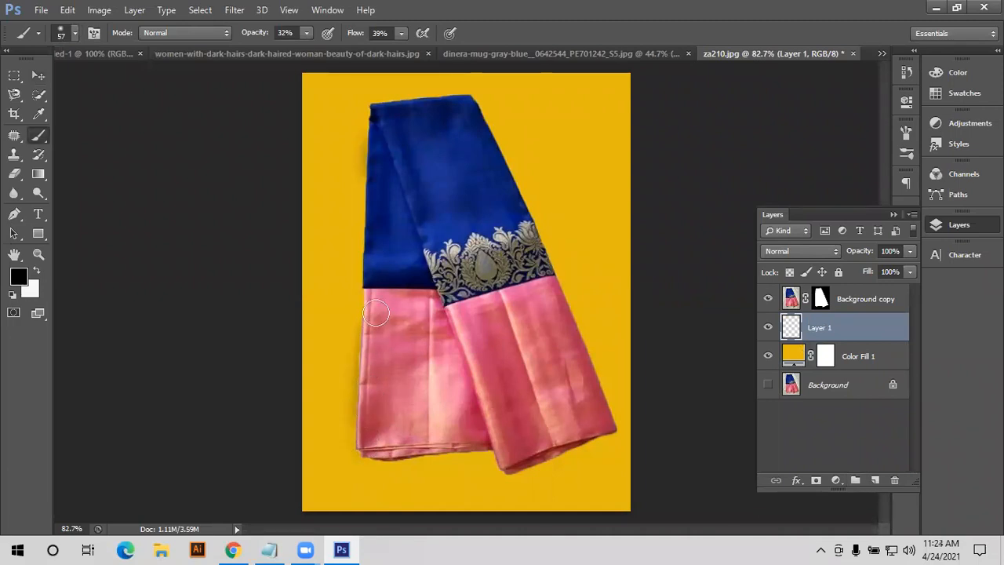
pyautogui.moveTo(372, 272)
pyautogui.mouseDown()
pyautogui.moveTo(375, 122)
pyautogui.moveTo(357, 217)
pyautogui.moveTo(356, 200)
pyautogui.moveTo(361, 192)
pyautogui.moveTo(388, 202)
pyautogui.moveTo(373, 174)
pyautogui.moveTo(374, 327)
pyautogui.moveTo(375, 215)
pyautogui.moveTo(389, 337)
pyautogui.moveTo(386, 270)
pyautogui.moveTo(374, 353)
pyautogui.moveTo(367, 299)
pyautogui.moveTo(358, 469)
pyautogui.moveTo(388, 466)
pyautogui.moveTo(364, 441)
pyautogui.moveTo(361, 418)
pyautogui.moveTo(384, 458)
pyautogui.moveTo(464, 442)
pyautogui.moveTo(433, 443)
pyautogui.moveTo(502, 443)
pyautogui.moveTo(506, 460)
pyautogui.moveTo(504, 452)
pyautogui.moveTo(534, 466)
pyautogui.moveTo(509, 463)
pyautogui.moveTo(583, 440)
pyautogui.moveTo(595, 426)
pyautogui.moveTo(530, 451)
pyautogui.moveTo(558, 442)
pyautogui.moveTo(542, 460)
pyautogui.moveTo(473, 443)
pyautogui.moveTo(393, 454)
pyautogui.moveTo(378, 430)
pyautogui.mouseUp()
pyautogui.hotkey('ctrl', 'z')
pyautogui.hotkey('ctrl', 'z')
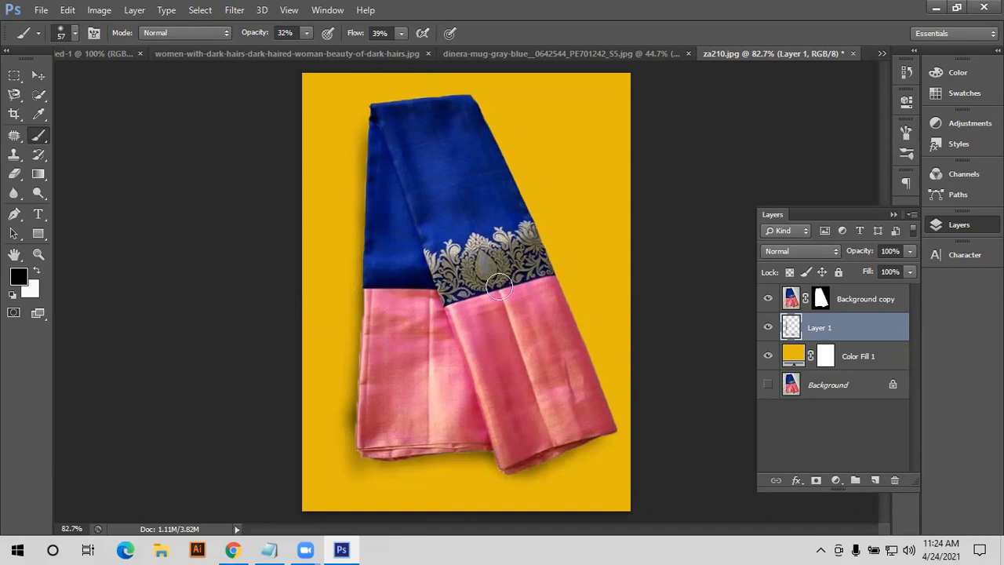
pyautogui.moveTo(374, 96)
pyautogui.mouseDown()
pyautogui.moveTo(441, 95)
pyautogui.moveTo(480, 126)
pyautogui.moveTo(567, 290)
pyautogui.moveTo(595, 363)
pyautogui.moveTo(601, 424)
pyautogui.moveTo(563, 270)
pyautogui.moveTo(474, 132)
pyautogui.mouseUp()
pyautogui.hotkey('ctrl', 'z')
# Try changing the Color Fill 1 layer to white, RGB 255, 255, 255, and cancel the color change.
pyautogui.scroll(-3, 507, 326)
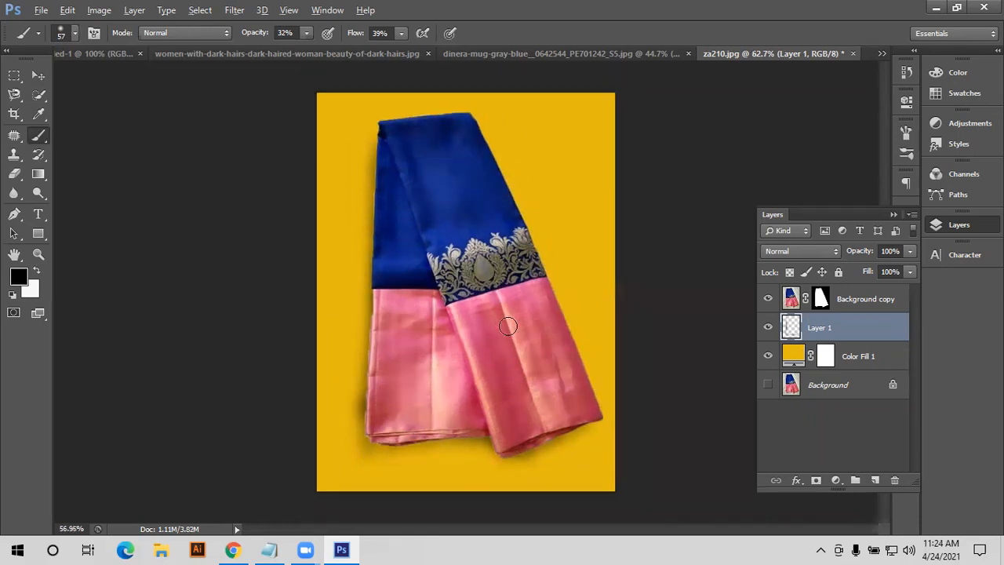
pyautogui.doubleClick(794, 360)
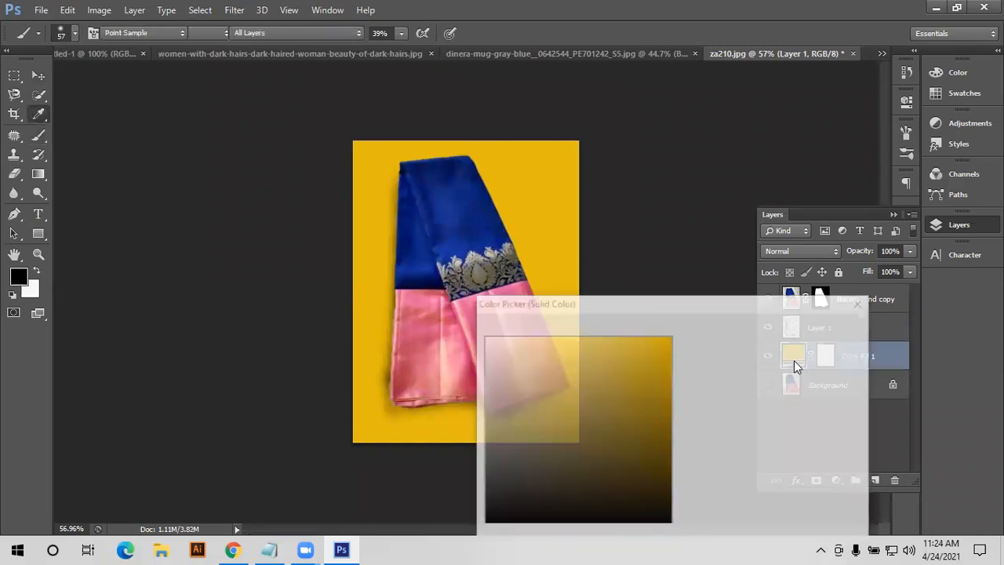
pyautogui.click(485, 339)
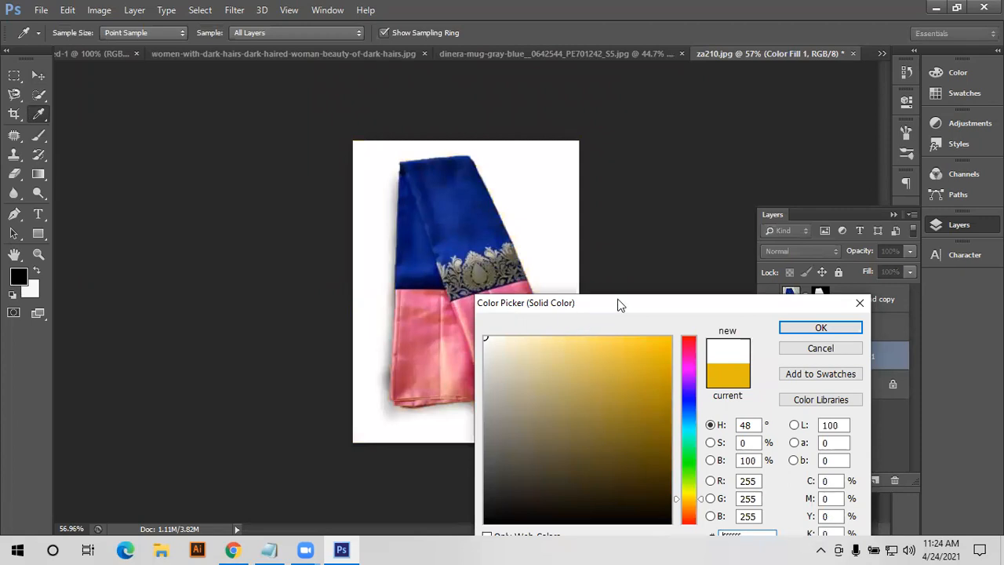
pyautogui.moveTo(573, 281); pyautogui.dragTo(469, 270)
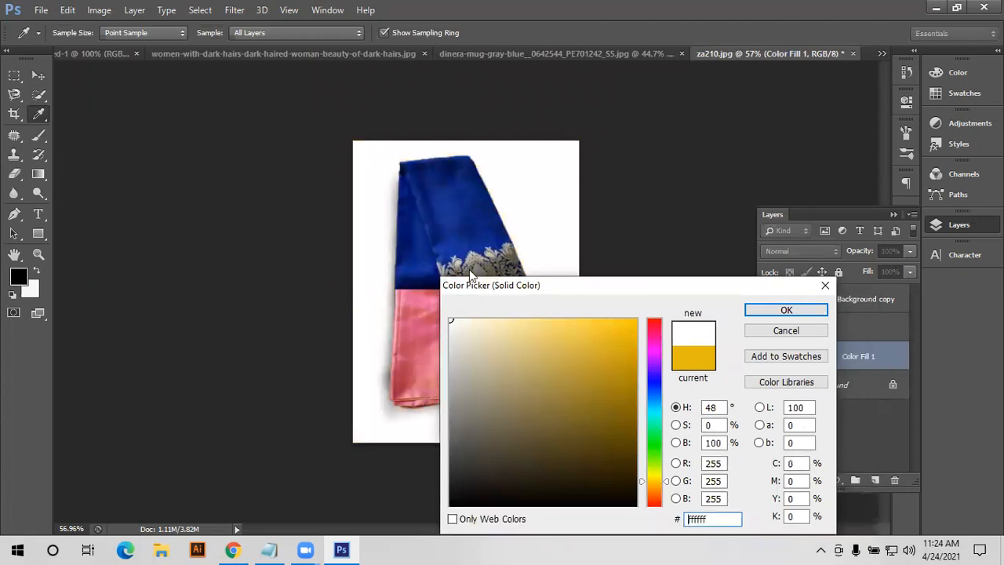
pyautogui.click(760, 331)
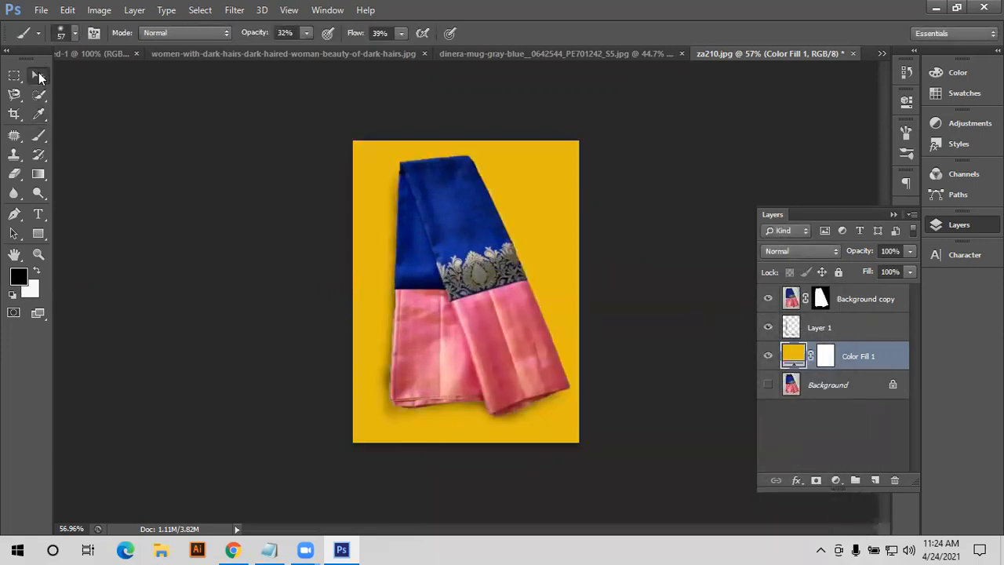
# Hide and show Layer 1 to compare the fabric with and without the painted shadow.
pyautogui.click(38, 75)
pyautogui.scroll(5, 488, 304)
pyautogui.click(768, 328)
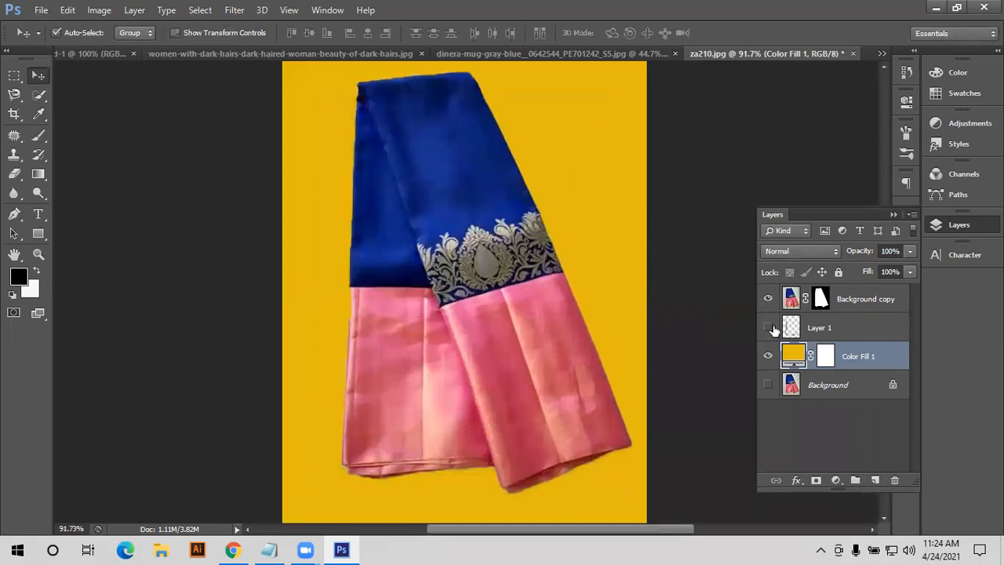
pyautogui.click(788, 328)
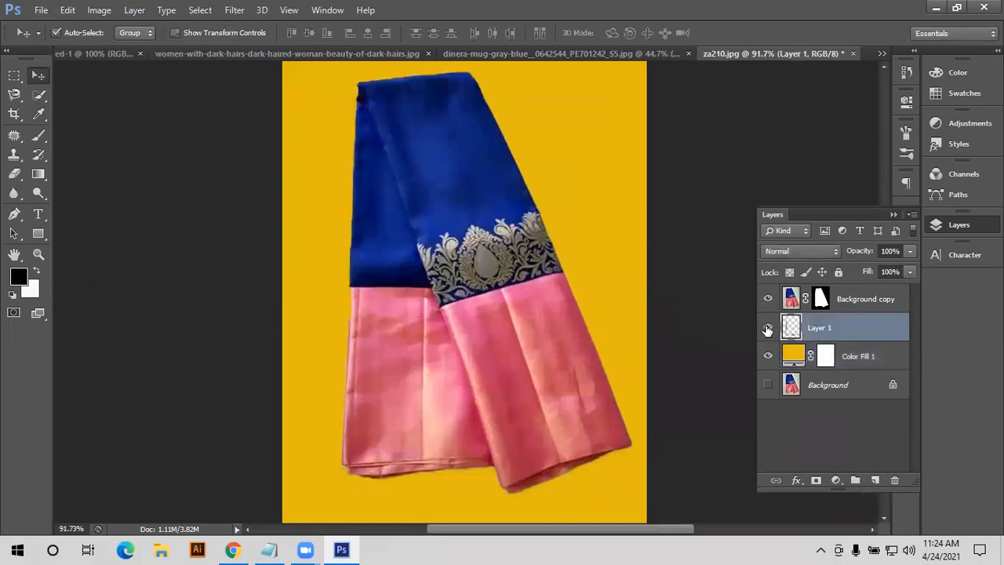
pyautogui.click(768, 328)
pyautogui.click(796, 306)
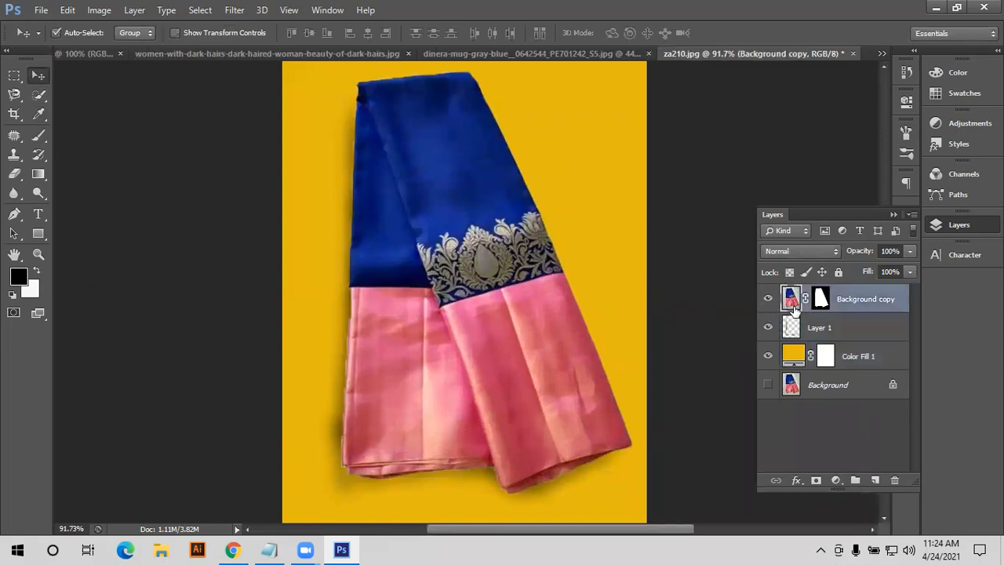
pyautogui.click(38, 135)
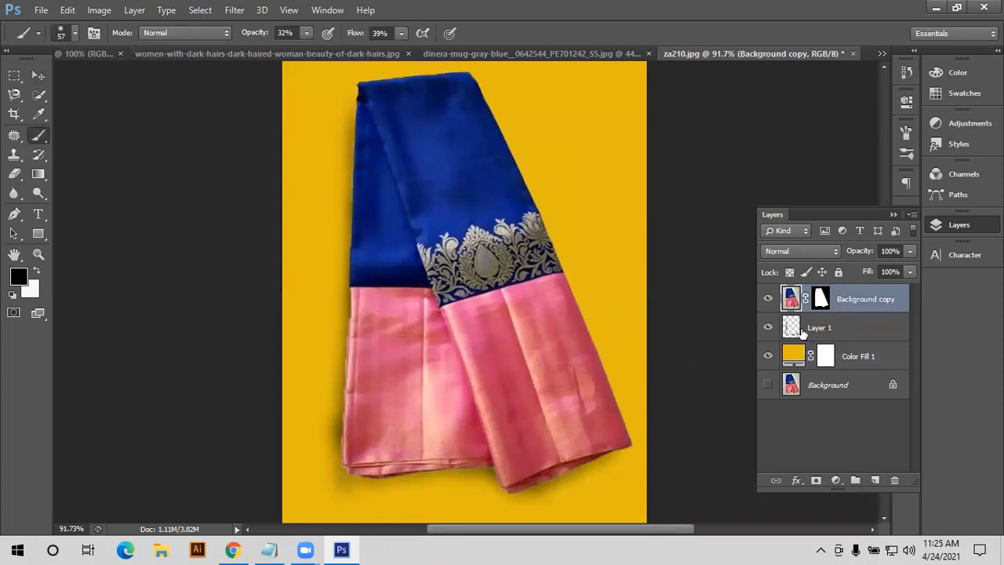
pyautogui.click(819, 336)
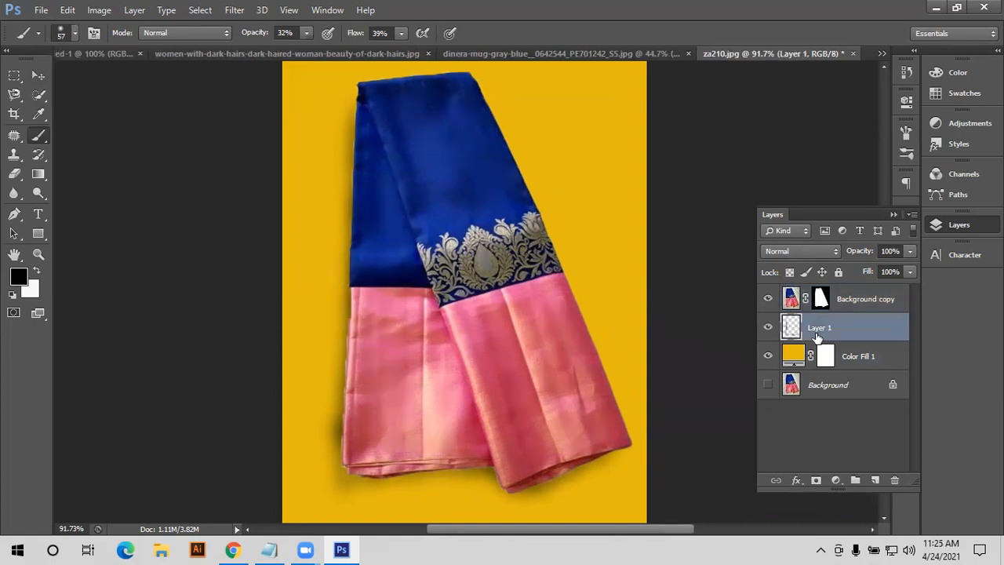
pyautogui.scroll(-4, 560, 352)
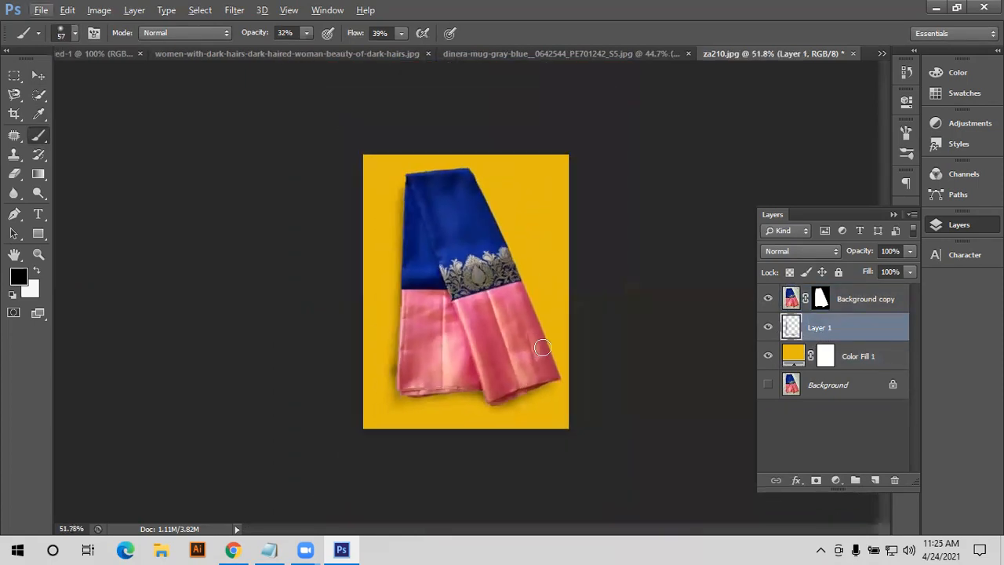
pyautogui.scroll(-2, 777, 157)
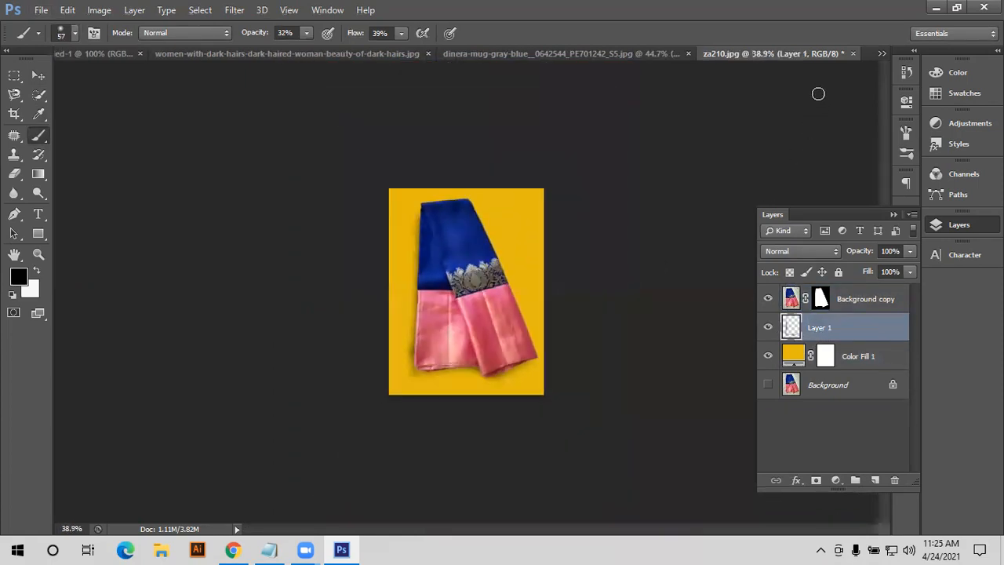
# Close za210.jpg, the mug image and the dark-haired woman image without saving changes, keeping Untitled-1 open.
pyautogui.click(853, 54)
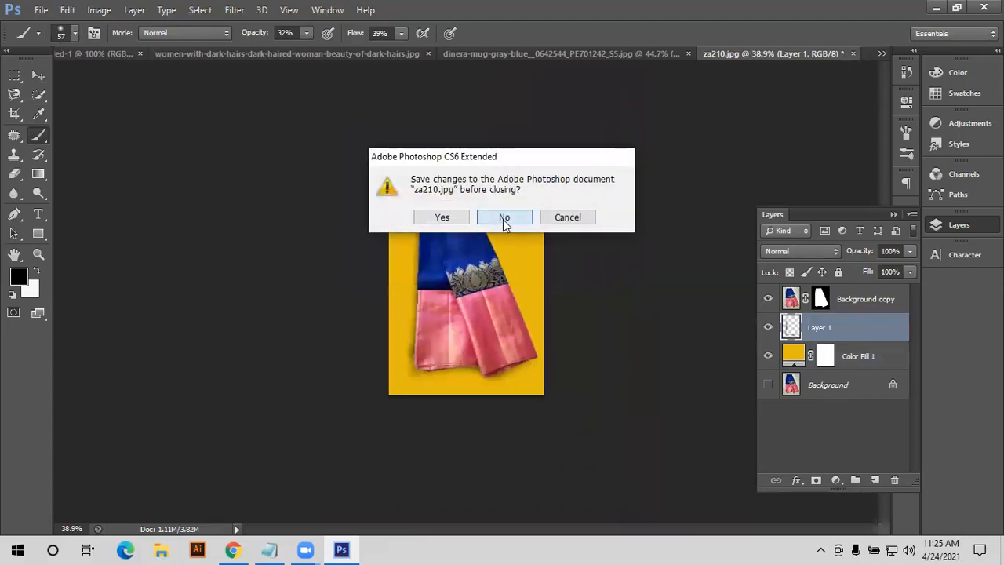
pyautogui.click(503, 219)
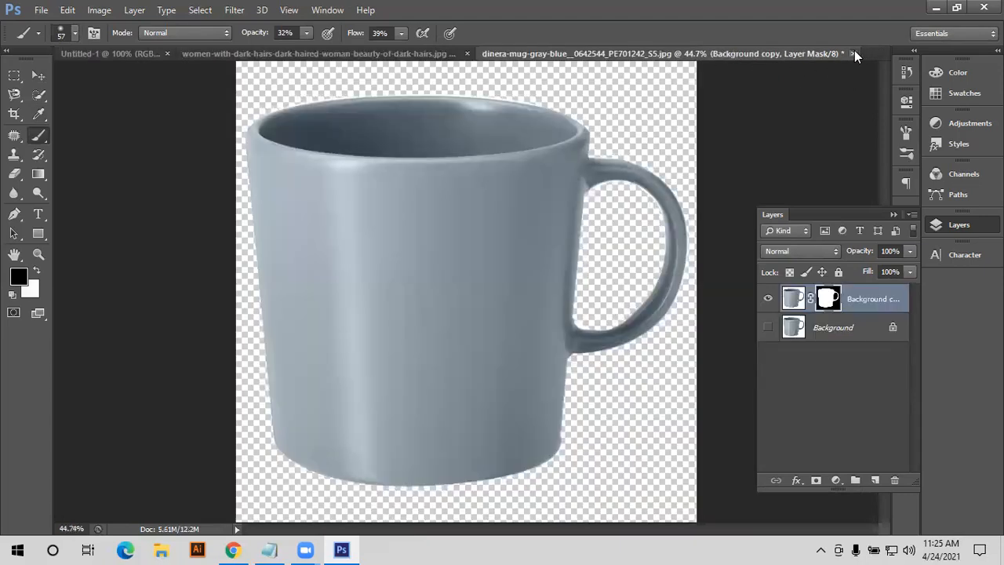
pyautogui.click(853, 53)
pyautogui.click(506, 218)
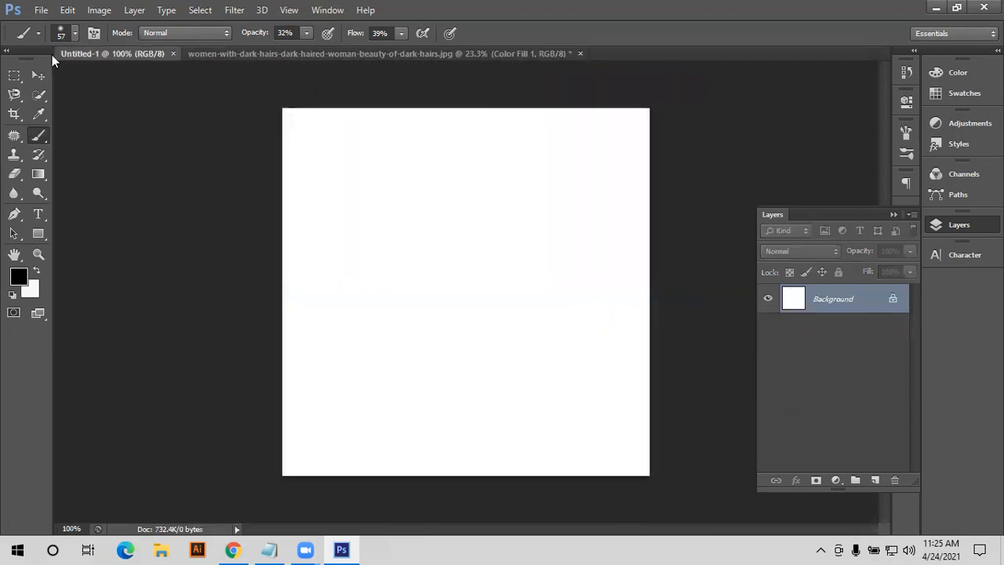
pyautogui.click(37, 76)
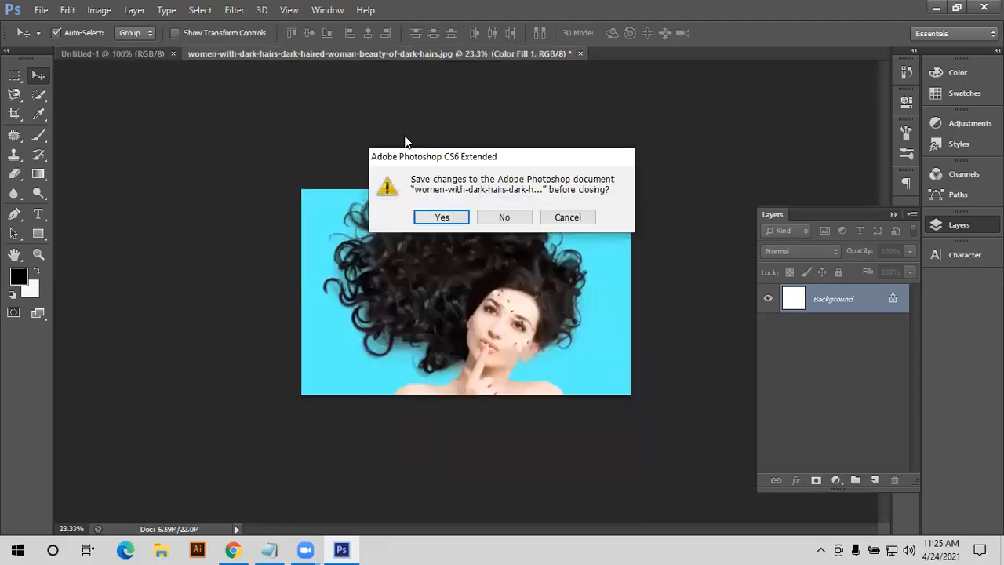
pyautogui.click(505, 218)
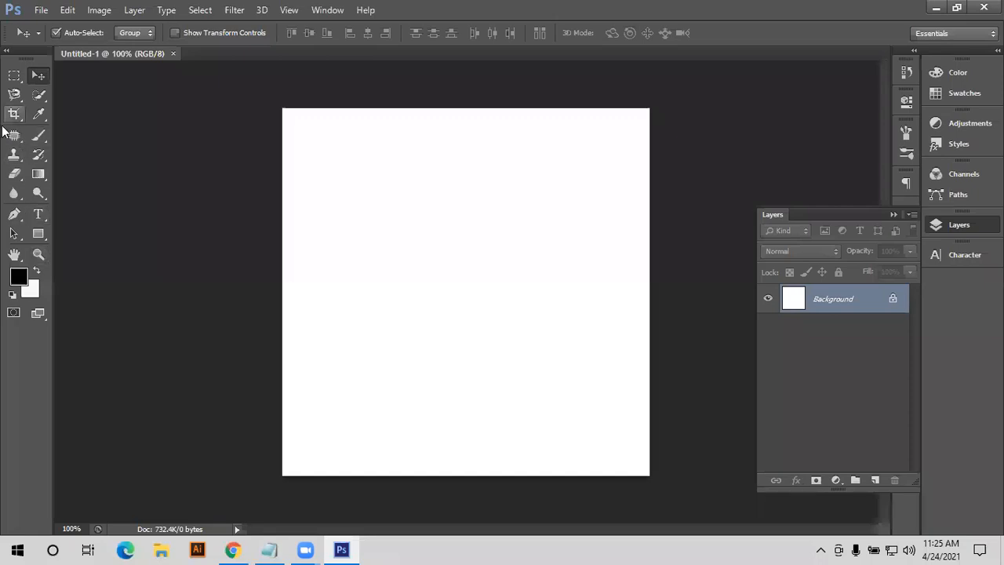
# Draw a tall black rectangle shape about 174 by 433 px in the left half of the canvas, undoing a first wide attempt.
pyautogui.click(35, 235)
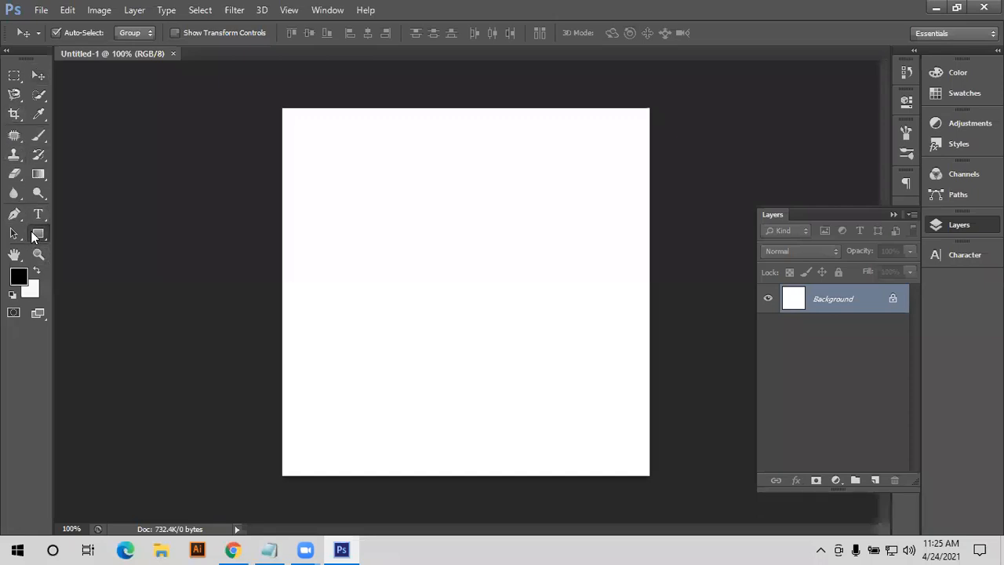
pyautogui.click(37, 237)
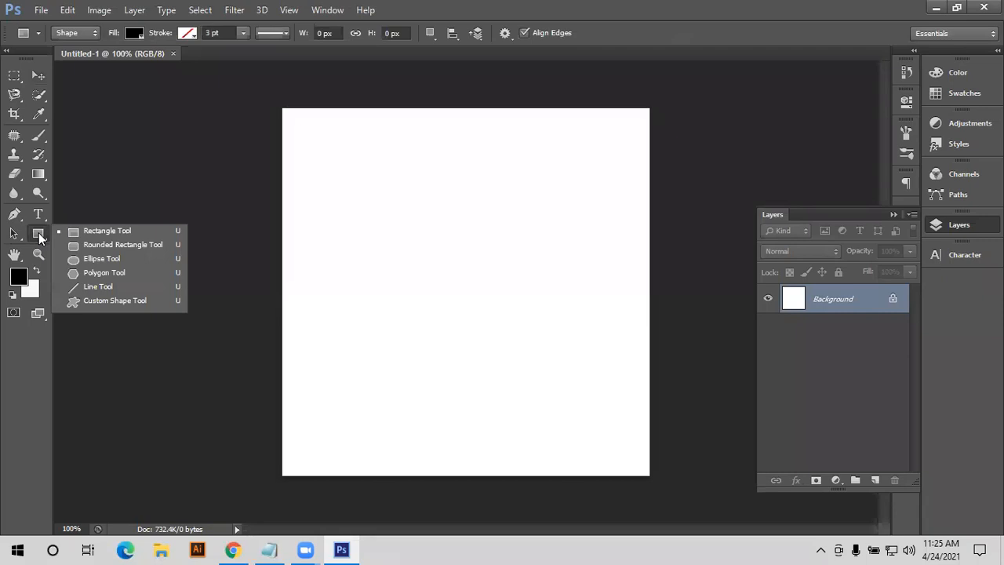
pyautogui.click(83, 233)
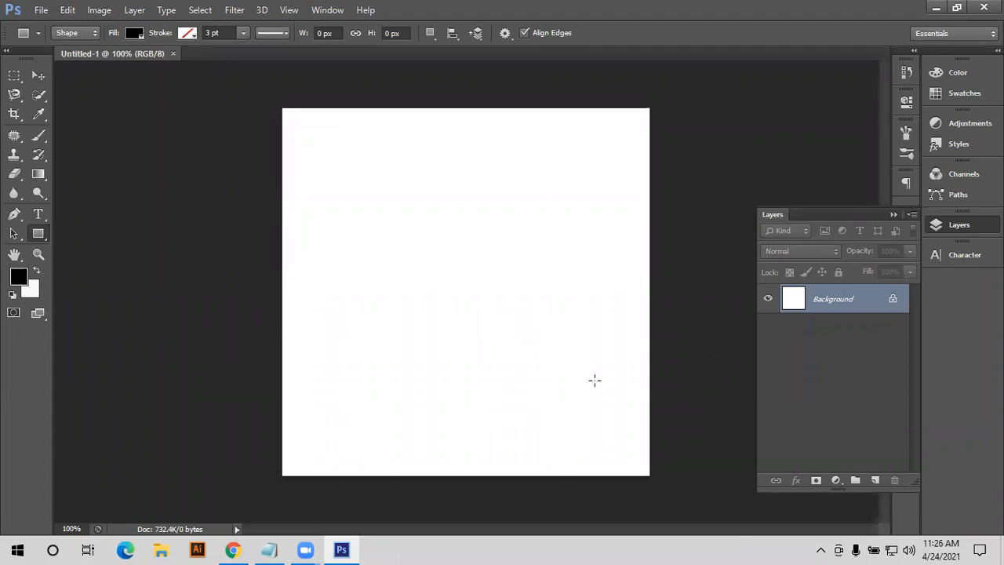
pyautogui.moveTo(630, 374)
pyautogui.mouseDown()
pyautogui.moveTo(657, 370)
pyautogui.moveTo(647, 365)
pyautogui.mouseUp()
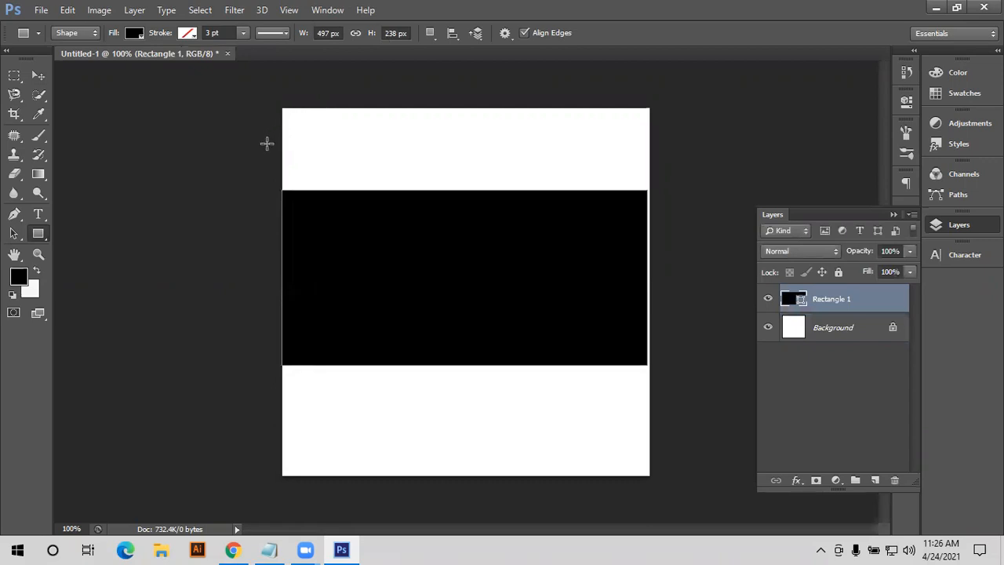
pyautogui.hotkey('ctrl', 'z')
pyautogui.moveTo(317, 139); pyautogui.dragTo(445, 458)
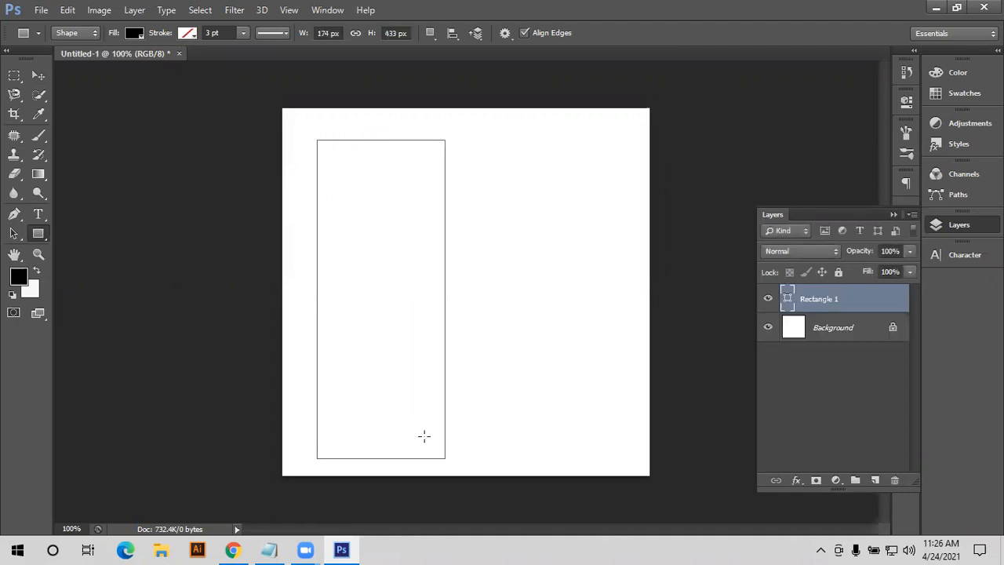
# Fill a tall rectangular marquee selection beside the black shape with black on a new layer, and deselect.
pyautogui.click(14, 76)
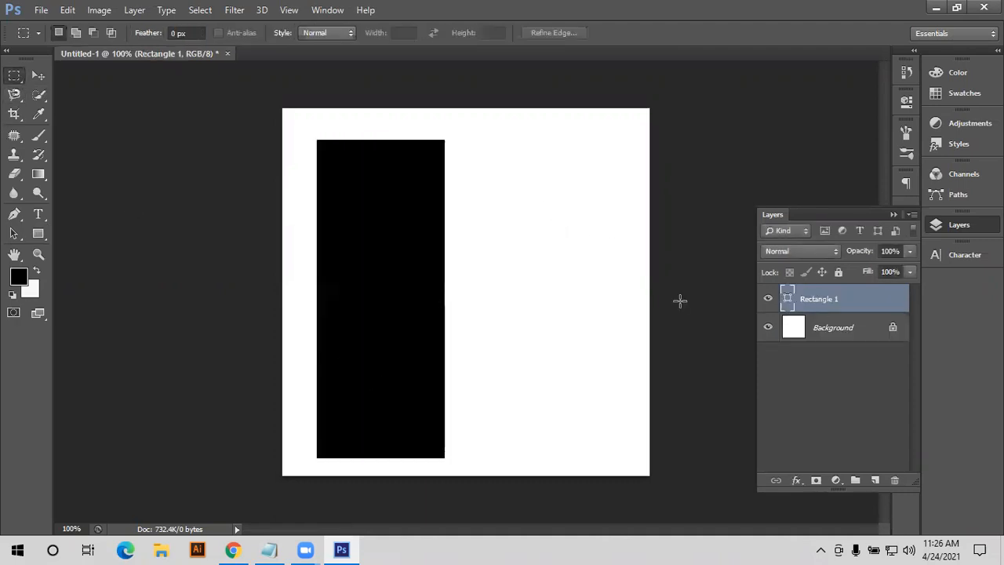
pyautogui.click(876, 480)
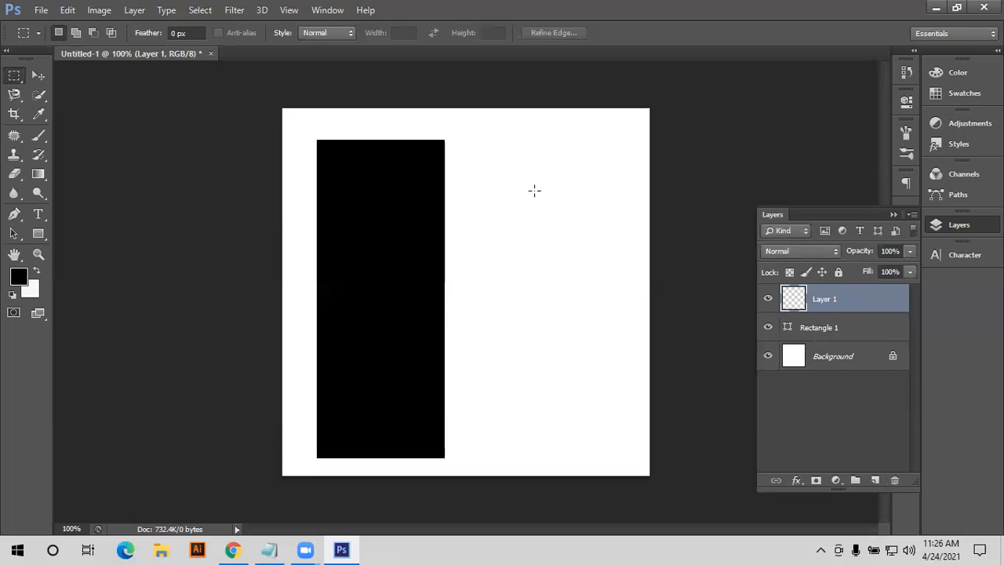
pyautogui.moveTo(481, 143); pyautogui.dragTo(608, 458)
pyautogui.press('alt')
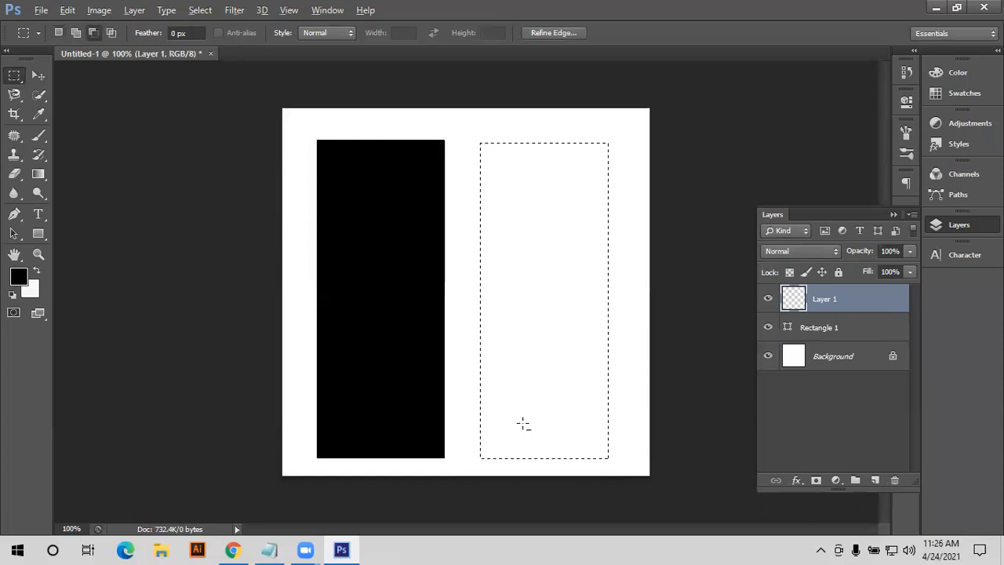
pyautogui.hotkey('alt', 'BackSpace')
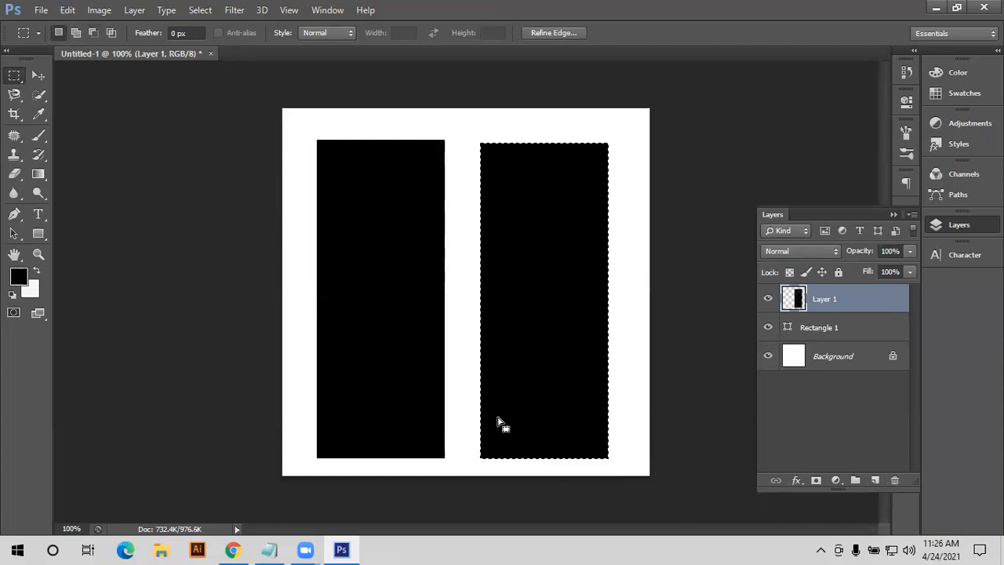
pyautogui.hotkey('ctrl', 'd')
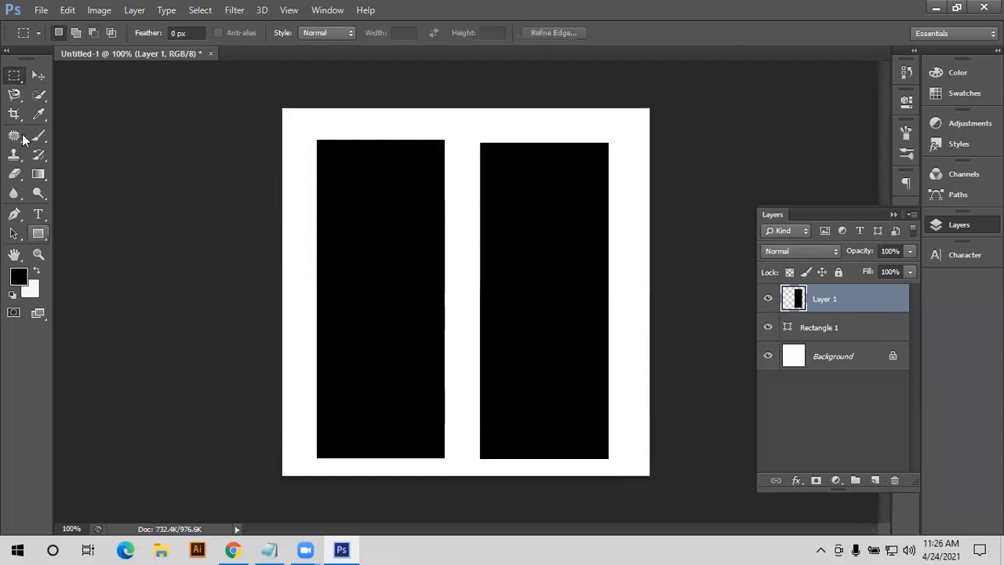
# Move the Rectangle 1 shape and the filled bar on Layer 1 separately so their lower edges line up.
pyautogui.click(37, 74)
pyautogui.moveTo(382, 280); pyautogui.dragTo(376, 272)
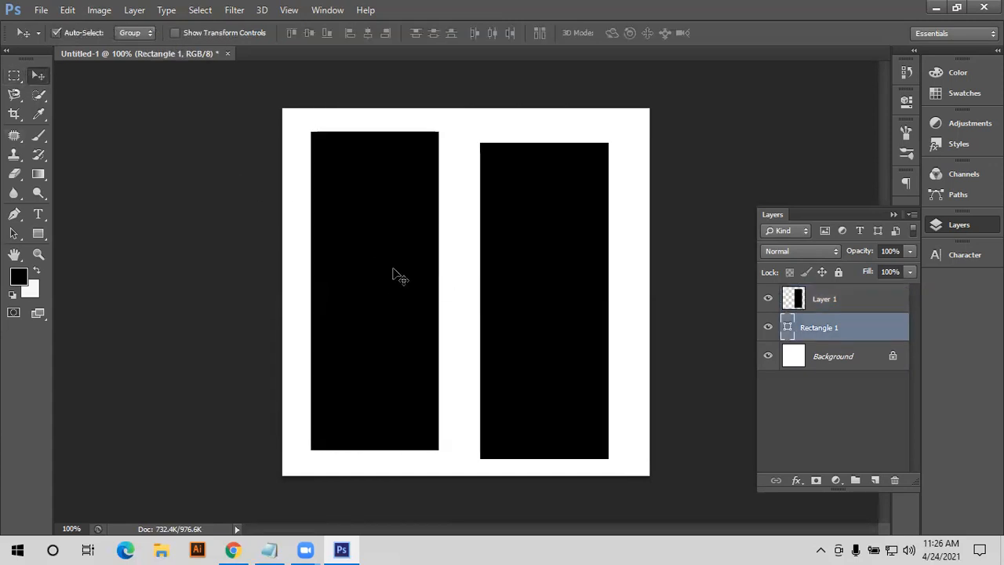
pyautogui.click(821, 302)
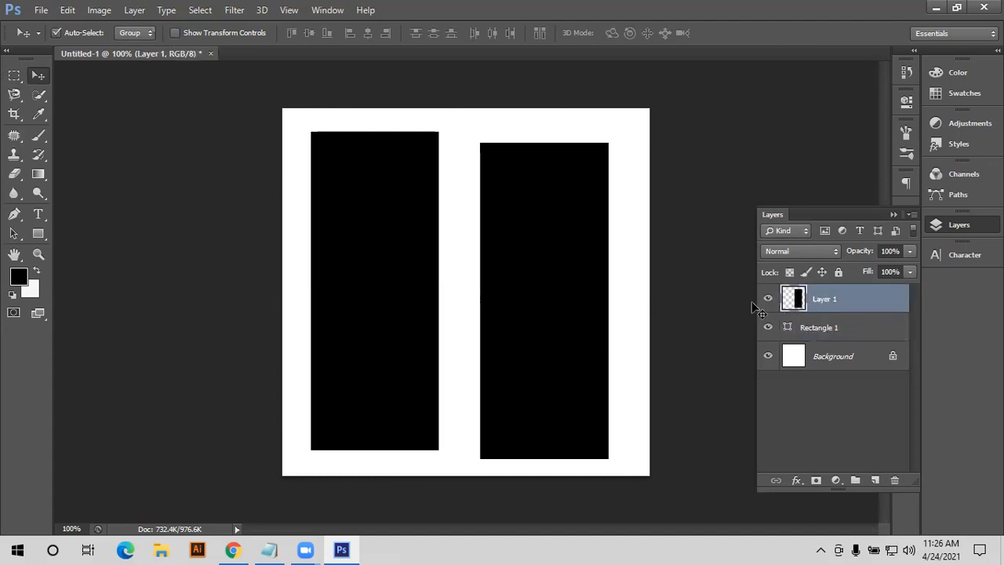
pyautogui.moveTo(529, 318)
pyautogui.mouseDown()
pyautogui.moveTo(531, 304)
pyautogui.moveTo(545, 314)
pyautogui.mouseUp()
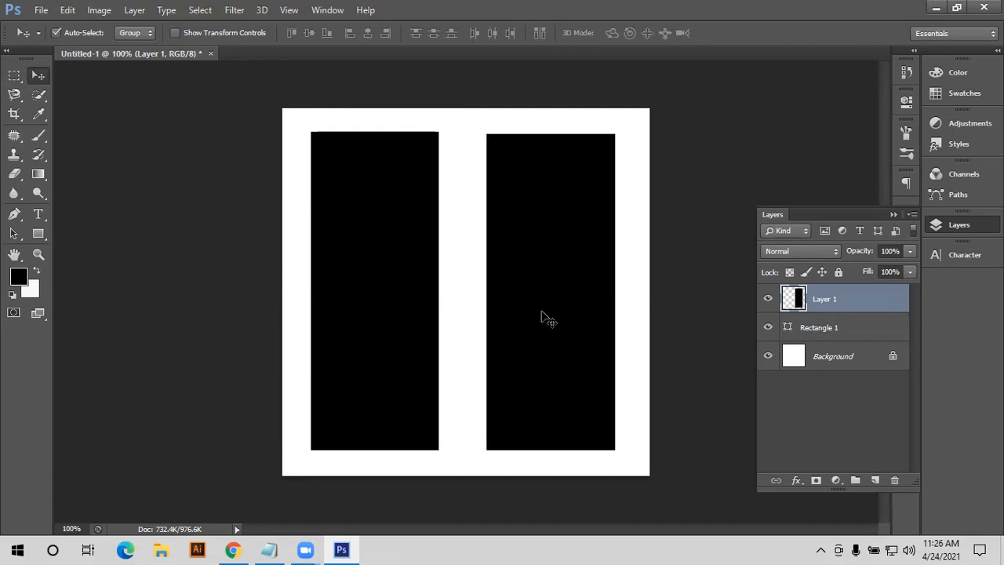
pyautogui.click(418, 306)
pyautogui.moveTo(418, 306); pyautogui.dragTo(430, 297)
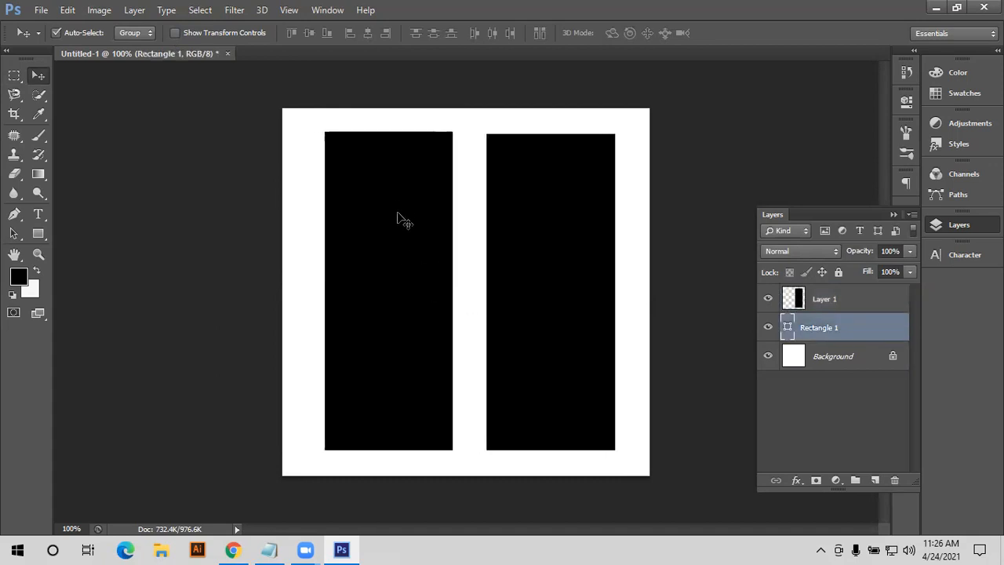
# Change the fill colour of the Rectangle 1 shape to pure red, ff0000.
pyautogui.doubleClick(788, 328)
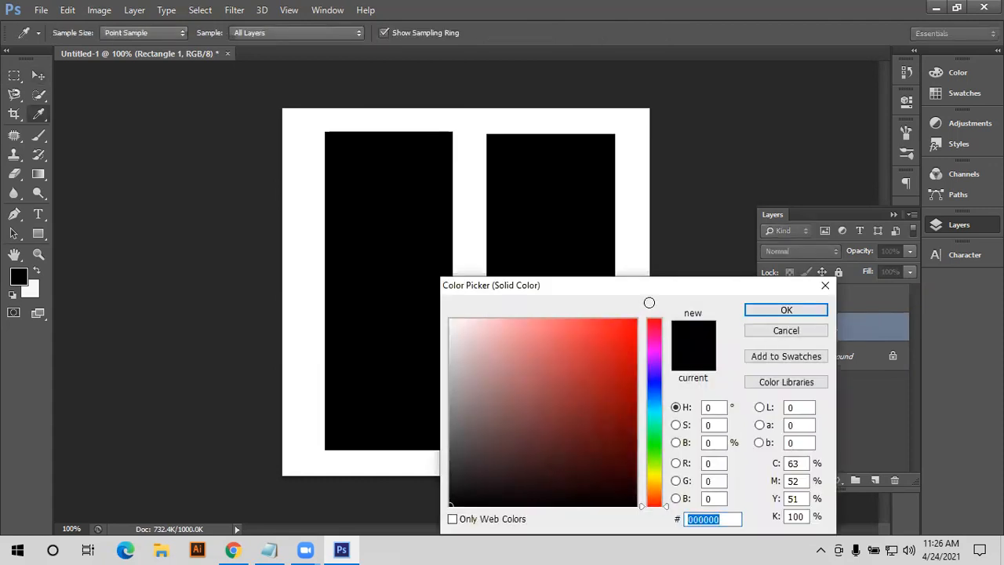
pyautogui.click(609, 338)
pyautogui.moveTo(612, 336); pyautogui.dragTo(654, 312)
pyautogui.click(777, 311)
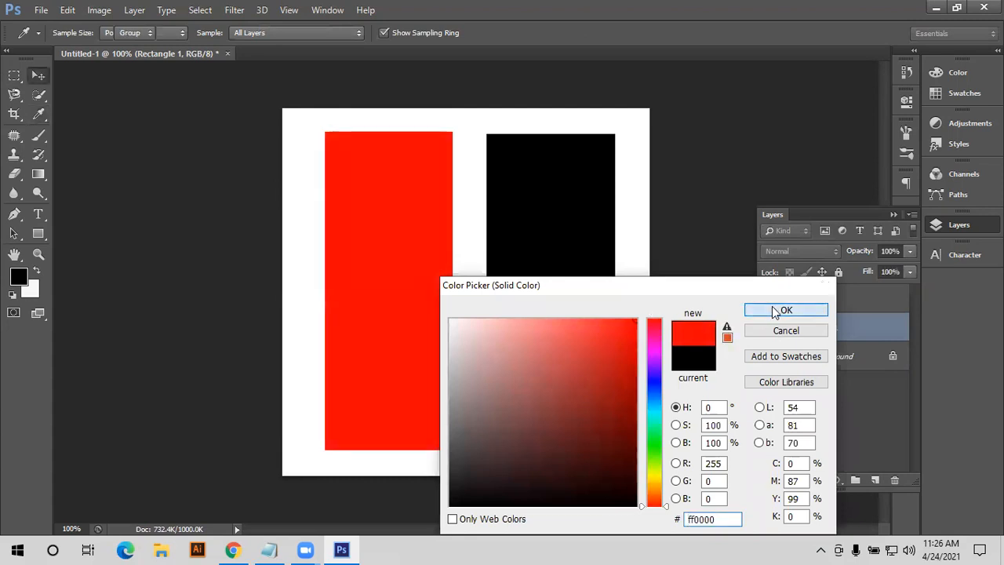
# Select Layer 1 with the black bar and set the foreground colour to ff0000.
pyautogui.click(536, 266)
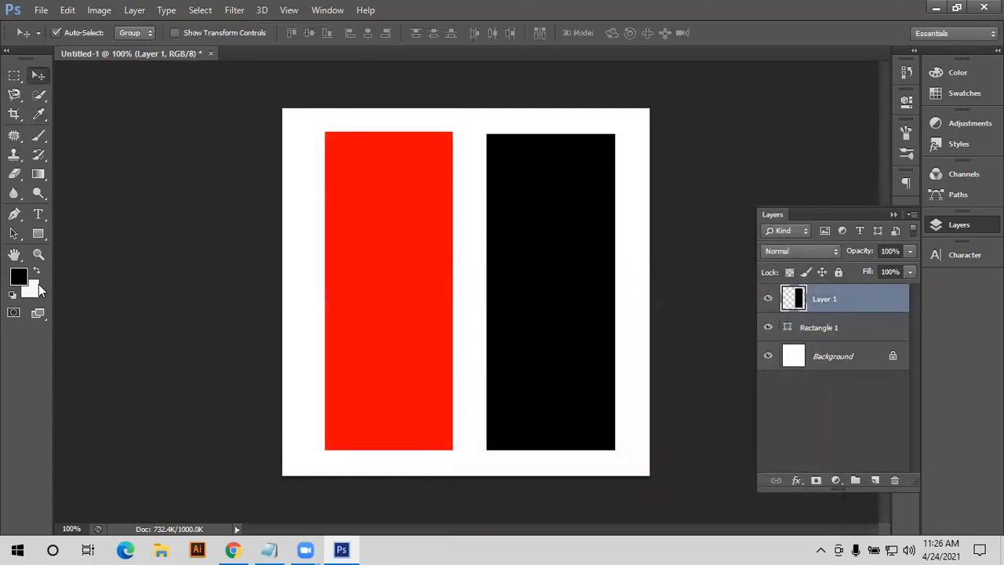
pyautogui.click(18, 278)
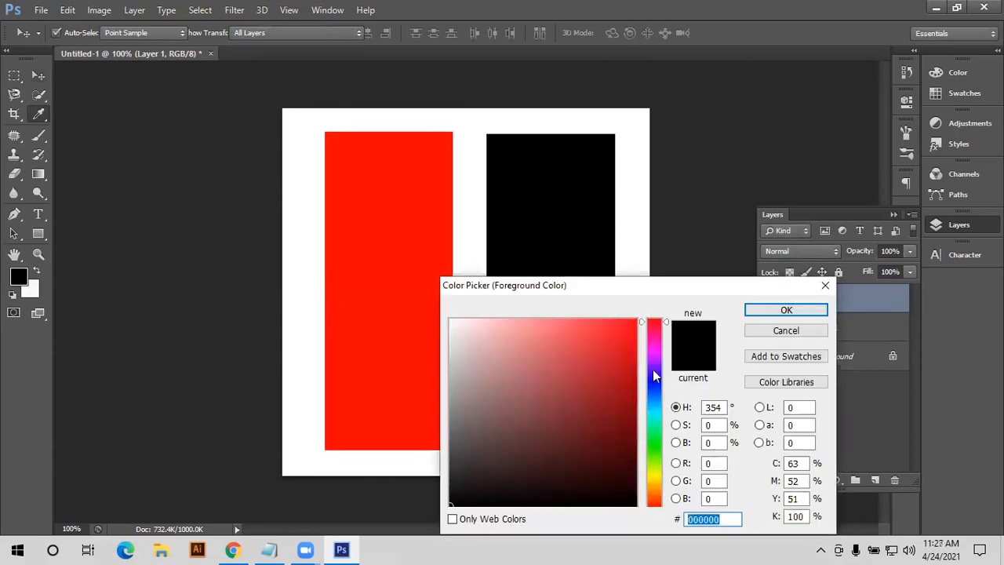
pyautogui.click(635, 325)
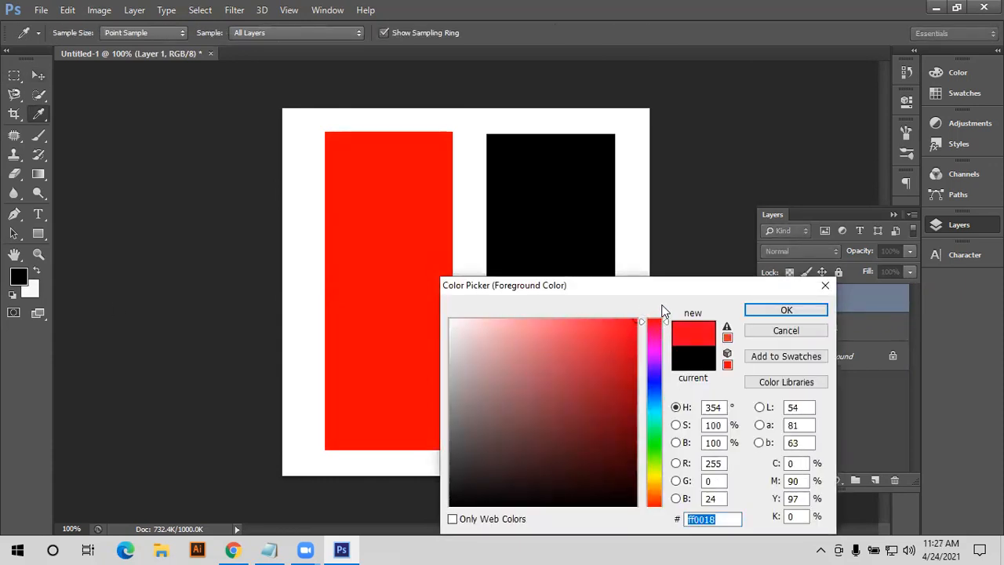
pyautogui.write('ff0000')
pyautogui.click(787, 311)
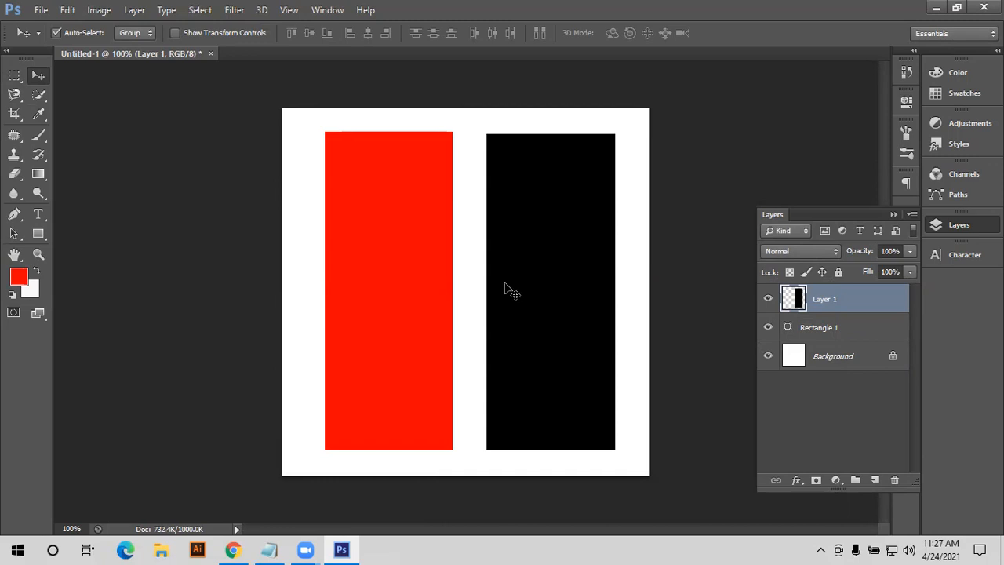
# Try filling Layer 1 with the red foreground colour, first entirely and again within a selection of its bar, undoing both fills.
pyautogui.hotkey('alt', 'BackSpace')
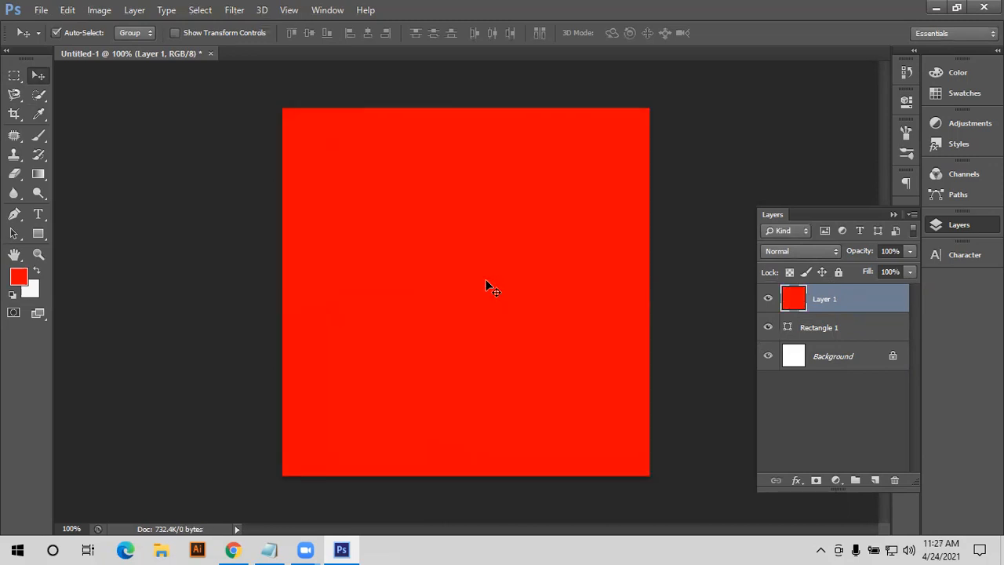
pyautogui.hotkey('ctrl', 'z')
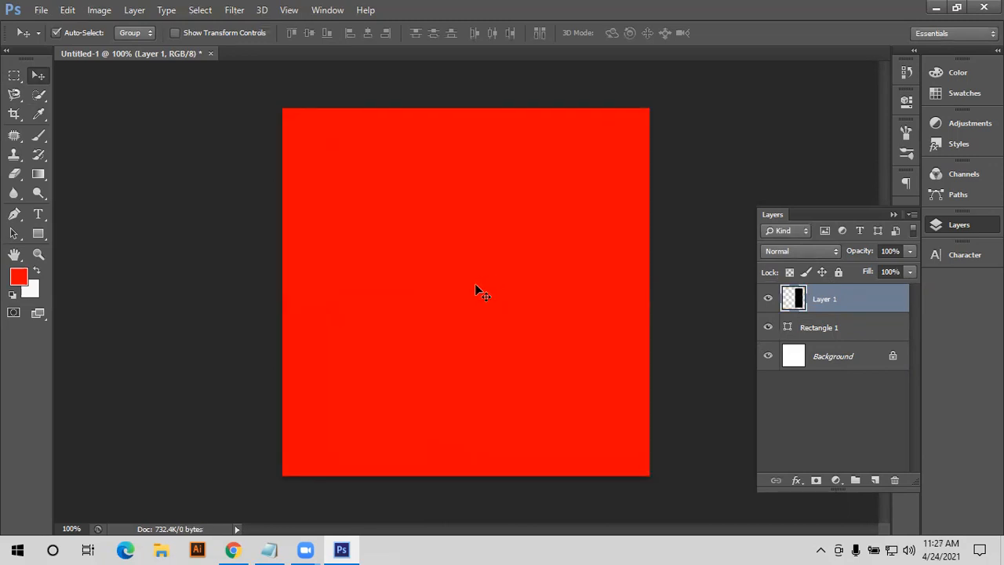
pyautogui.keyDown('ctrl'); pyautogui.click(795, 297); pyautogui.keyUp('ctrl')
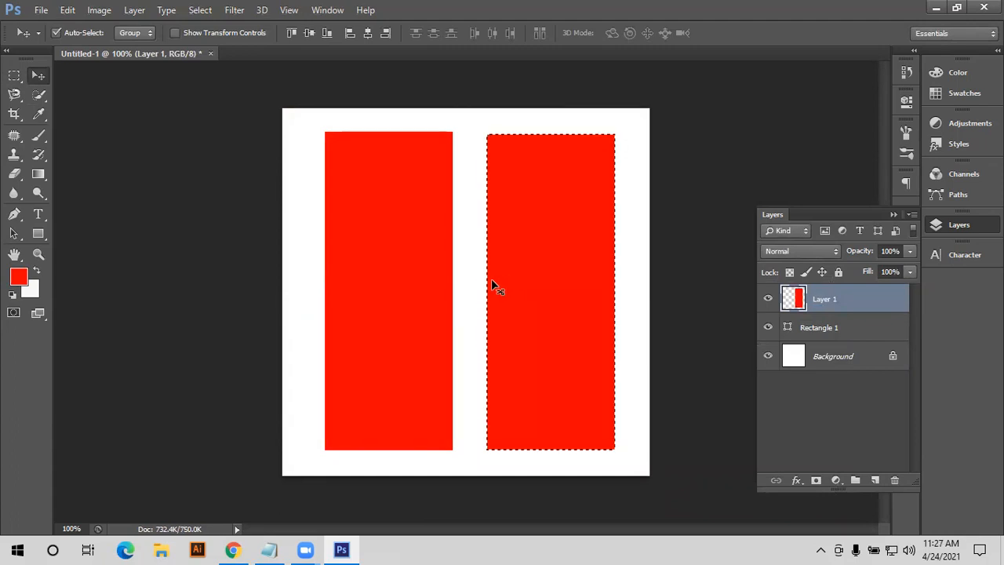
pyautogui.hotkey('ctrl', 'd')
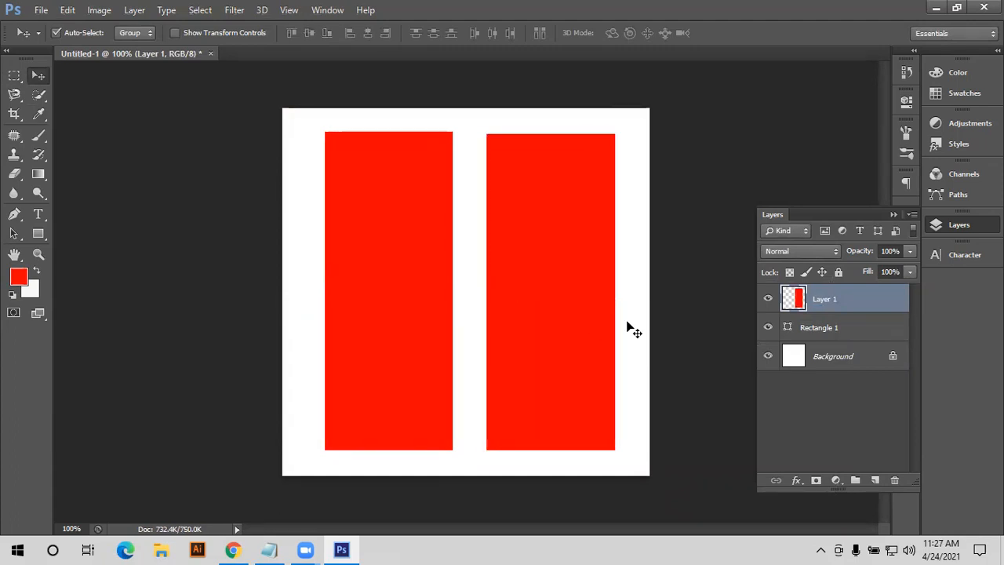
pyautogui.hotkey('ctrl', 'shift', 'd')
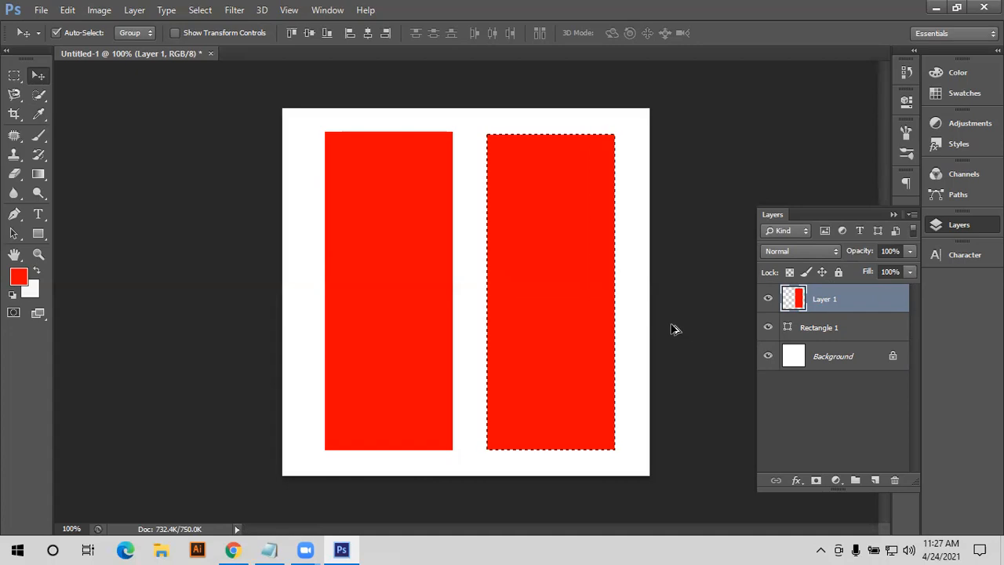
pyautogui.hotkey('ctrl', 'alt', 'z')
pyautogui.hotkey('ctrl', 'alt', 'z')
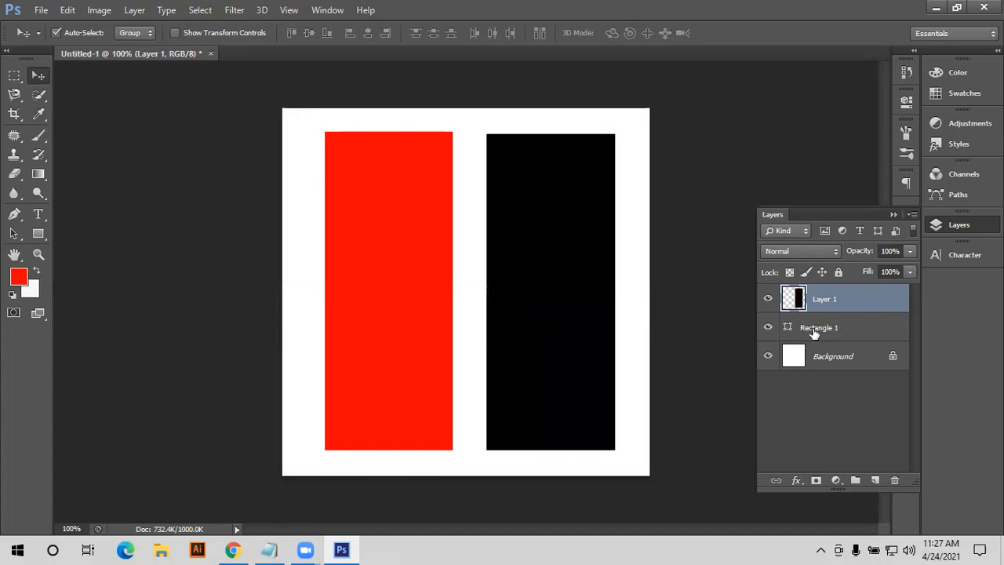
# Apply a Color Overlay layer style to Layer 1 in bright blue 0054ff with Normal blend mode and 100% opacity.
pyautogui.doubleClick(787, 303)
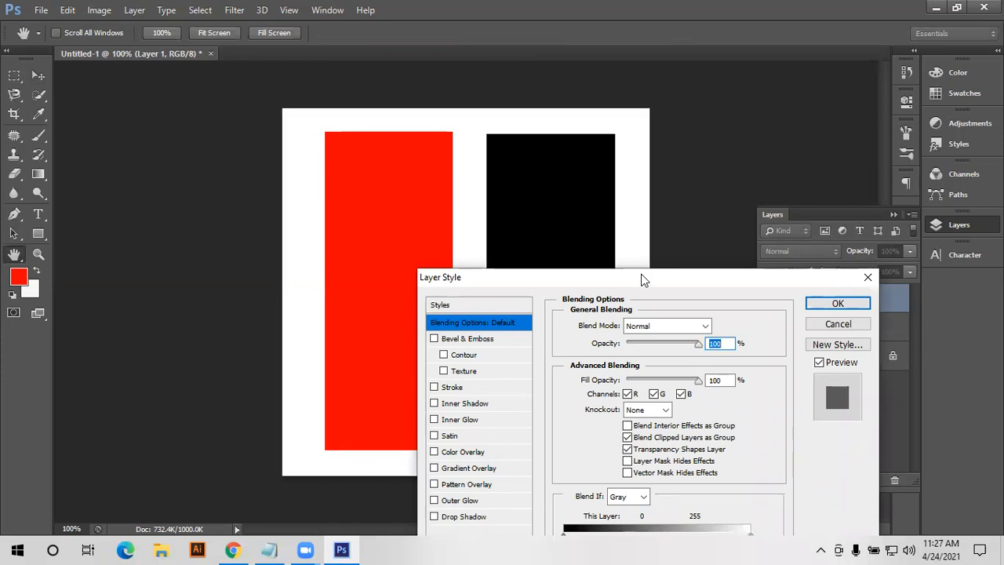
pyautogui.moveTo(641, 276); pyautogui.dragTo(668, 168)
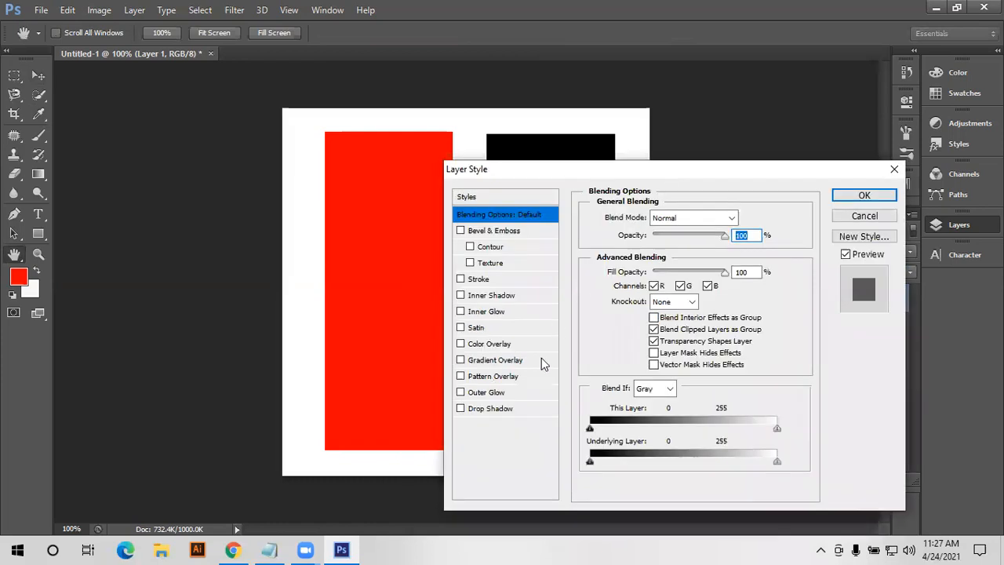
pyautogui.click(496, 344)
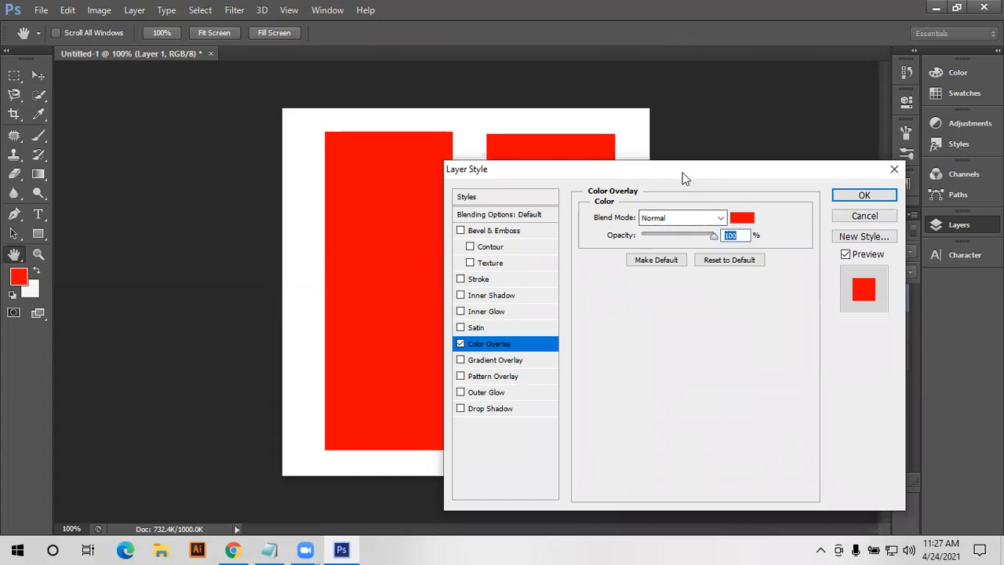
pyautogui.moveTo(675, 175); pyautogui.dragTo(580, 267)
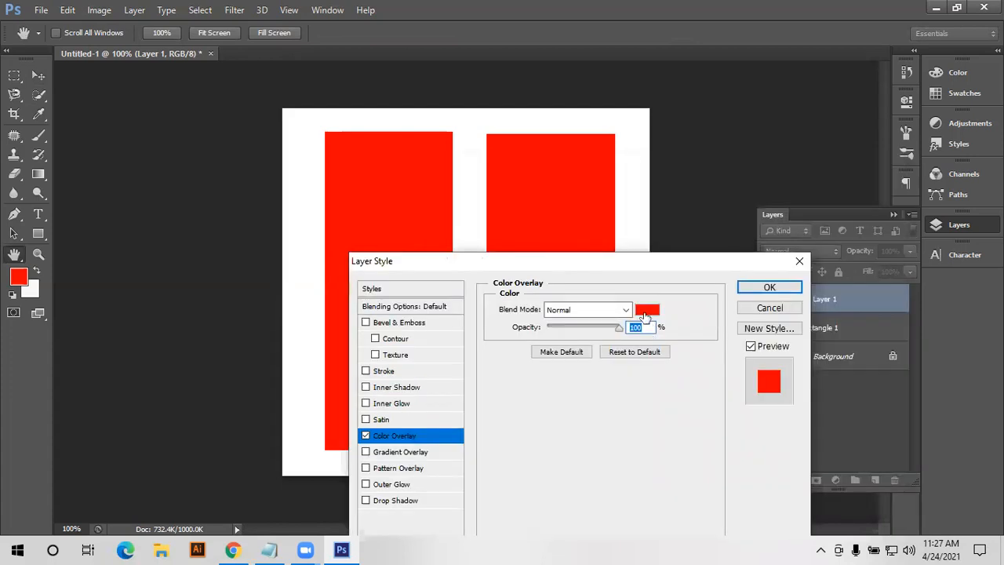
pyautogui.click(645, 311)
pyautogui.write('d63b3b')
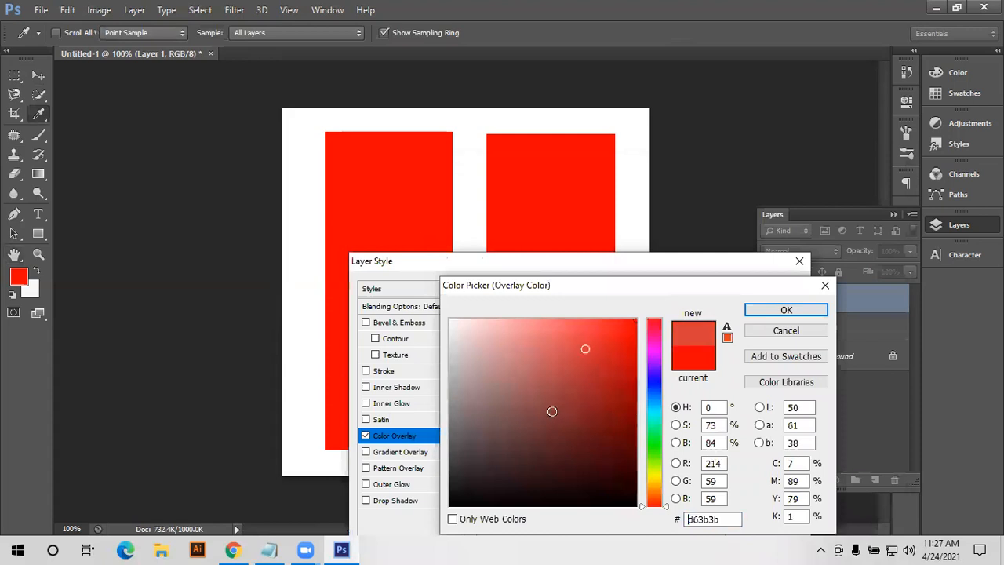
pyautogui.click(554, 412)
pyautogui.hotkey('ctrl', 'a')
pyautogui.write('395180')
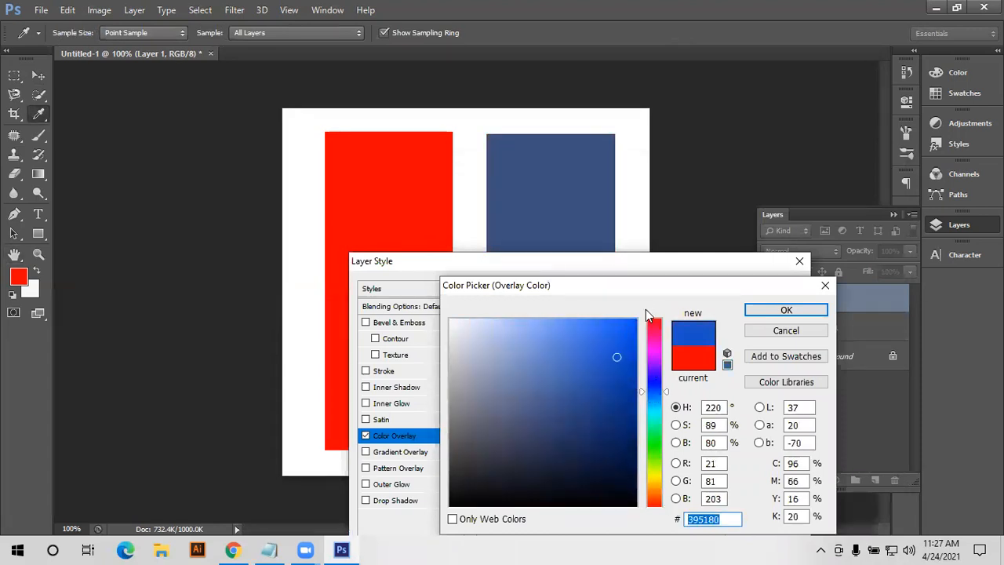
pyautogui.moveTo(633, 319); pyautogui.dragTo(653, 296)
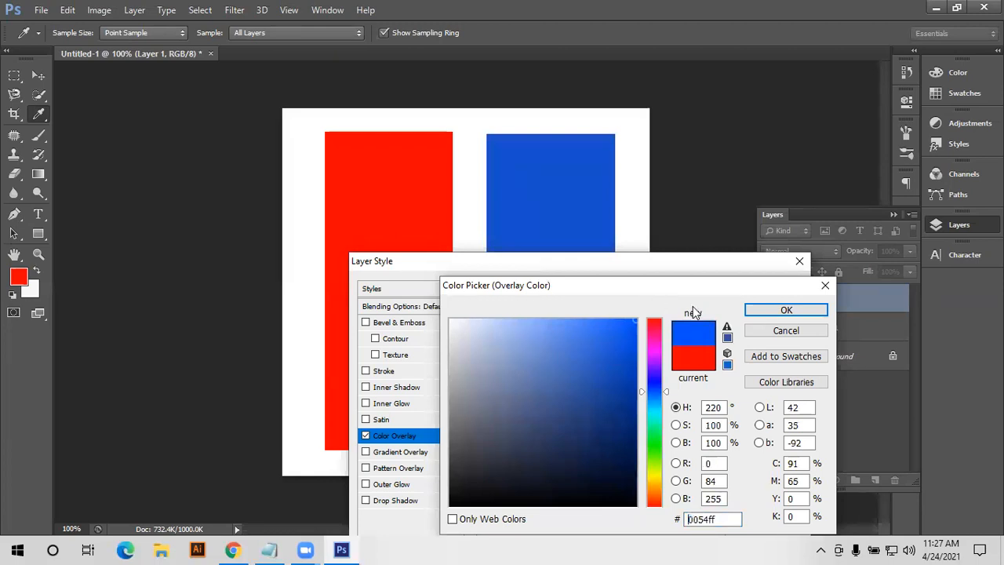
pyautogui.click(786, 310)
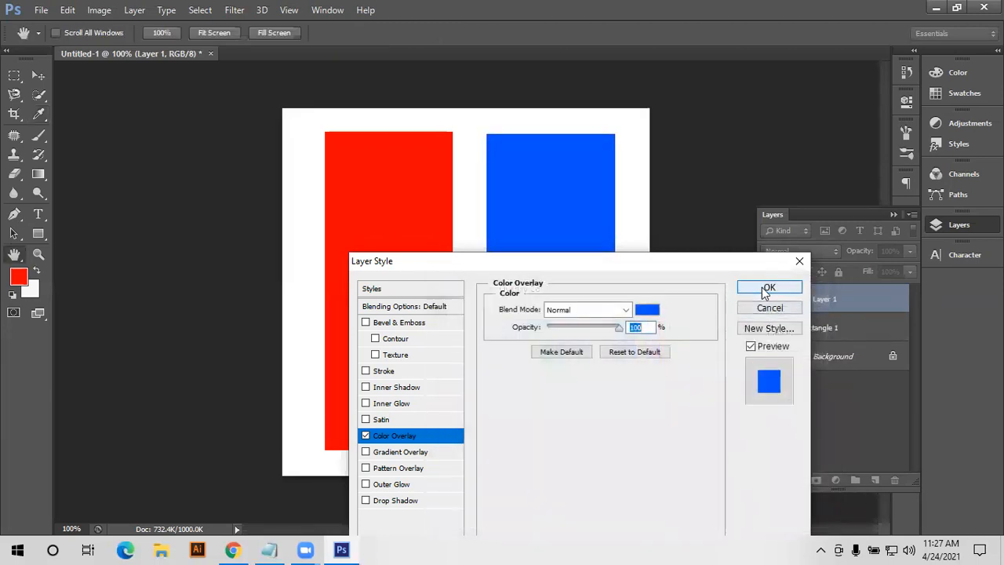
pyautogui.click(768, 289)
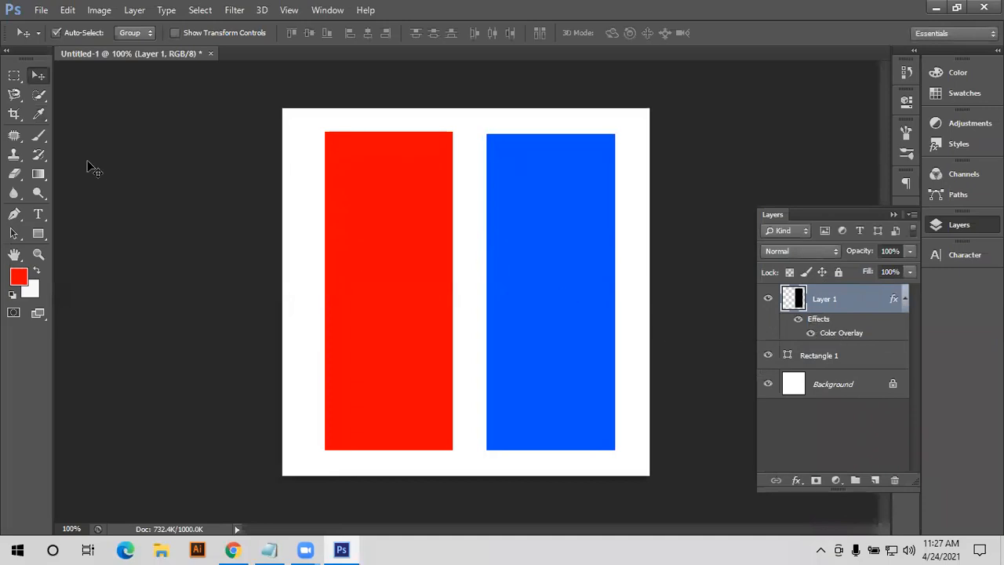
# Pull the red rectangle's upper-left corner point outward with the Direct Selection tool, making the shape about 221 by 451 px.
pyautogui.click(15, 218)
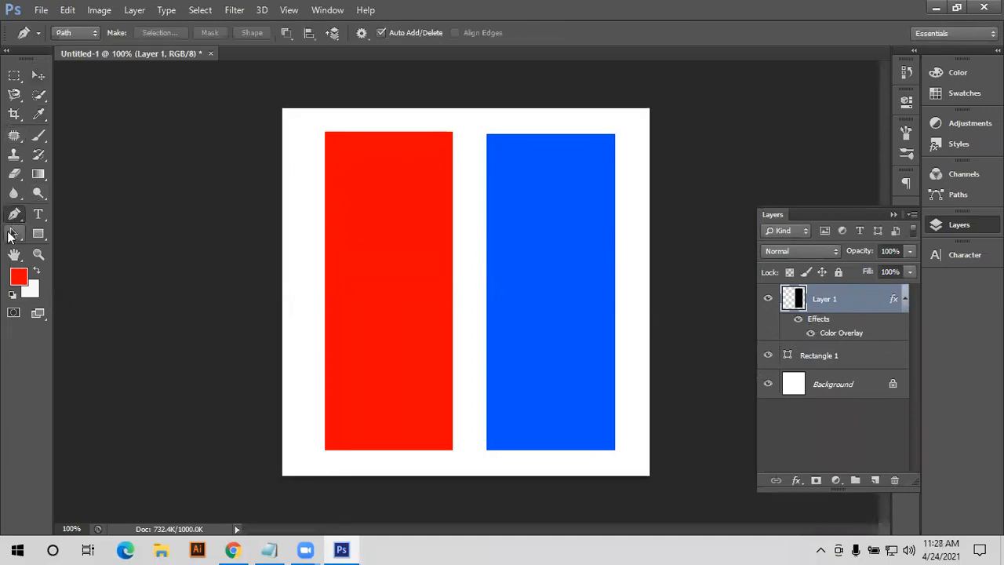
pyautogui.moveTo(15, 233); pyautogui.dragTo(51, 248)
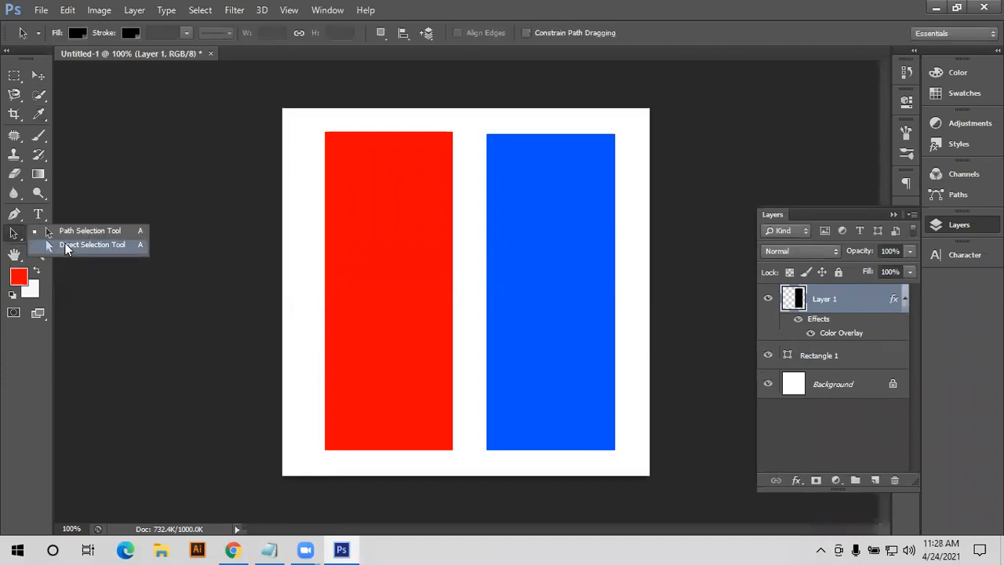
pyautogui.click(66, 248)
pyautogui.click(326, 134)
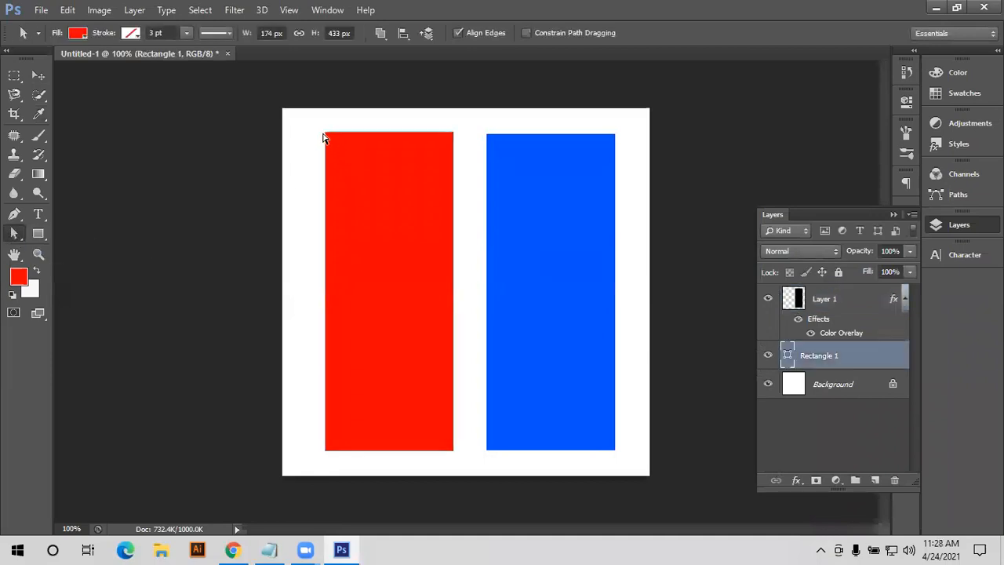
pyautogui.moveTo(326, 133); pyautogui.dragTo(291, 119)
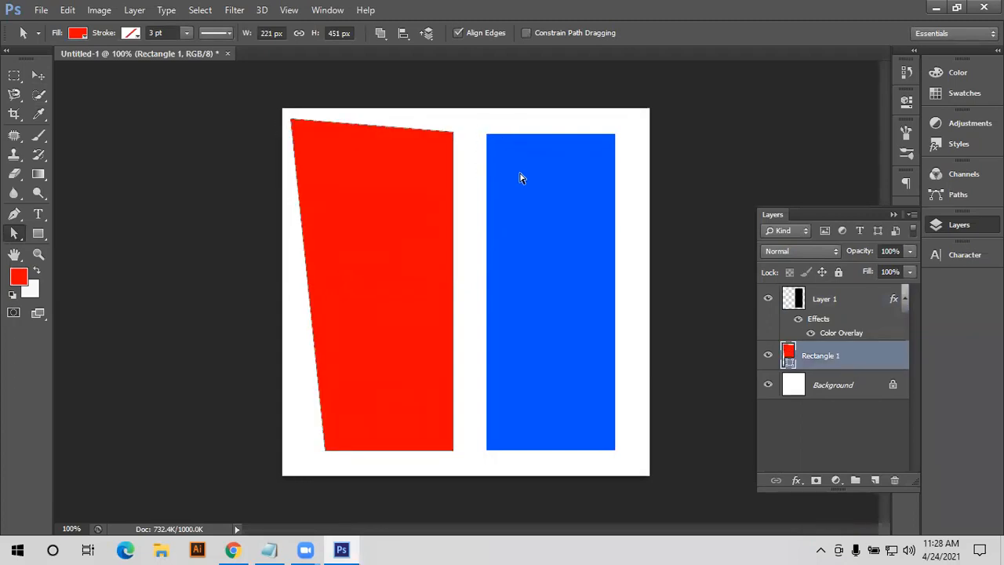
# Try to select corner points of the blue bar on Layer 1 with the Direct Selection tool, and delete that layer.
pyautogui.click(839, 303)
pyautogui.click(486, 142)
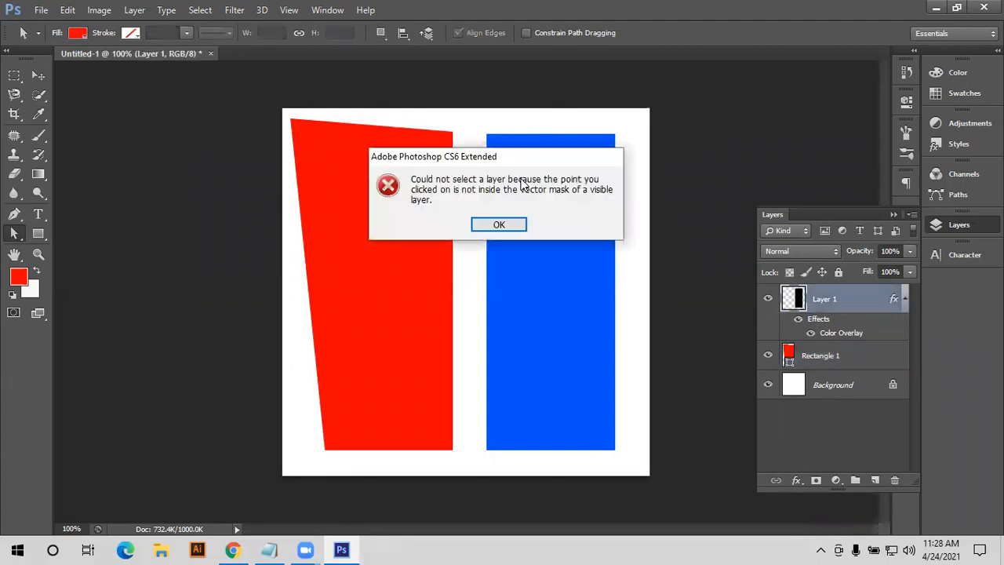
pyautogui.click(500, 225)
pyautogui.click(506, 223)
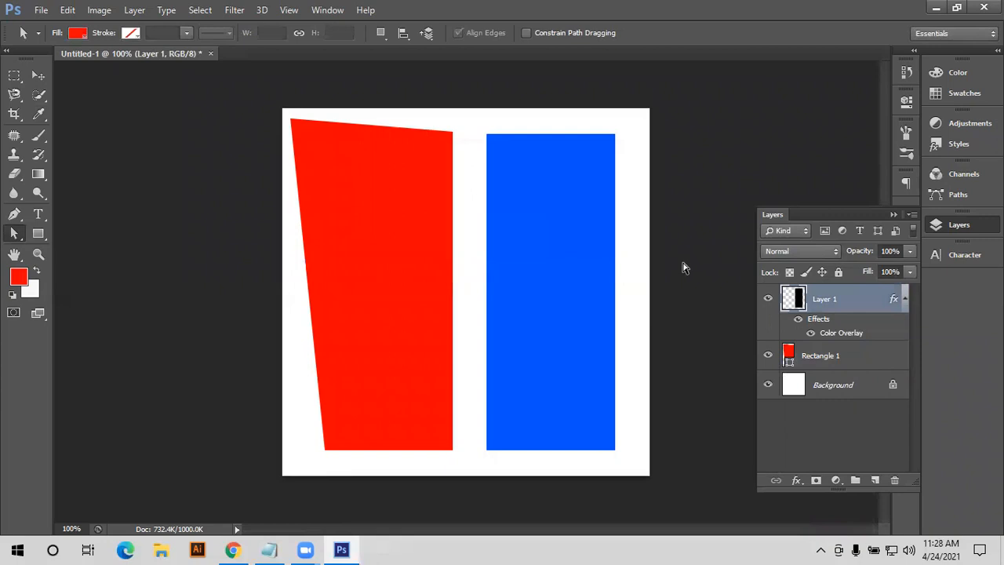
pyautogui.click(572, 244)
pyautogui.click(502, 224)
pyautogui.click(456, 465)
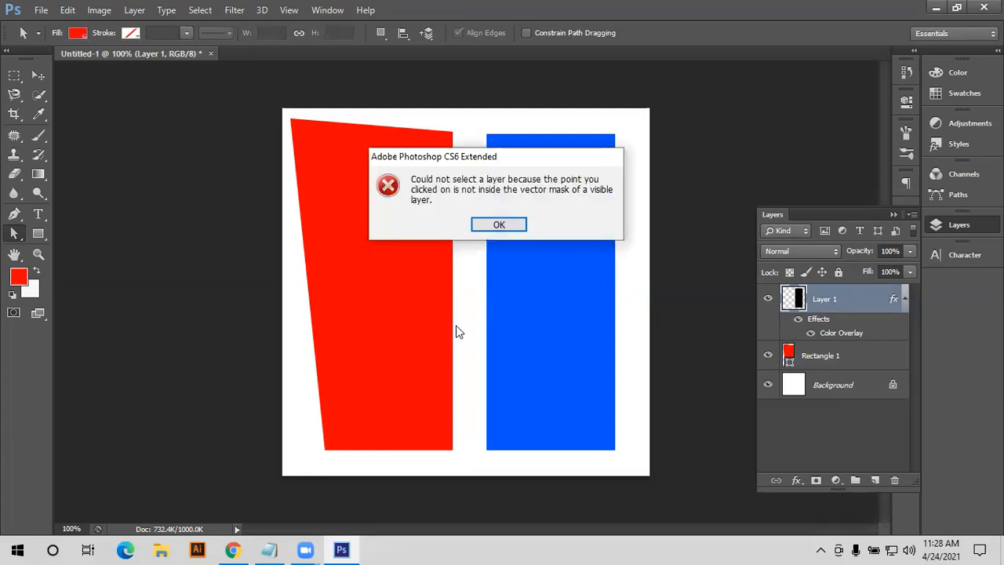
pyautogui.click(505, 225)
pyautogui.press('Delete')
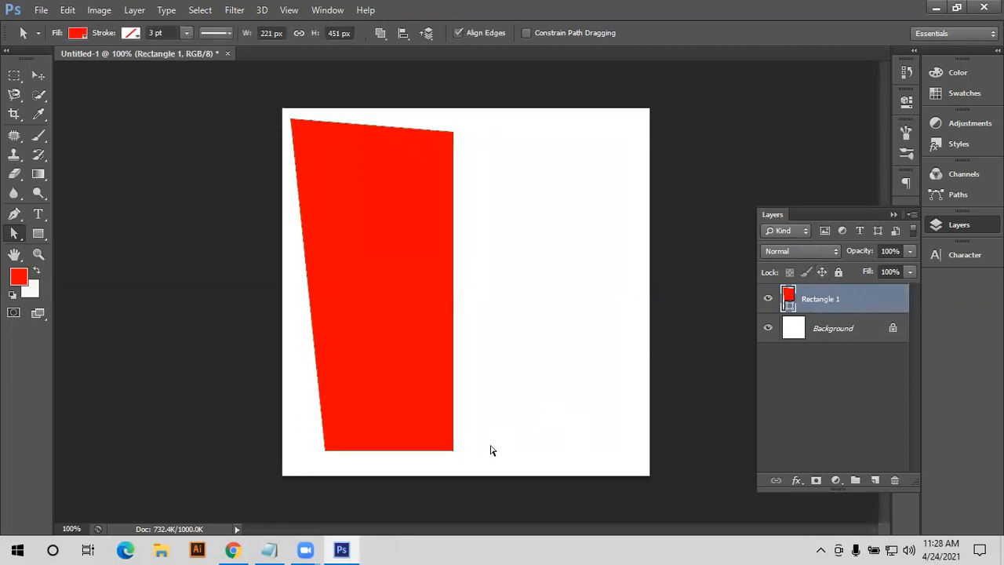
# Reshape the red shape by moving its lower-right, upper-right and upper-left corner points into a skewed quadrilateral about 341 by 356 px.
pyautogui.moveTo(469, 466); pyautogui.dragTo(569, 424)
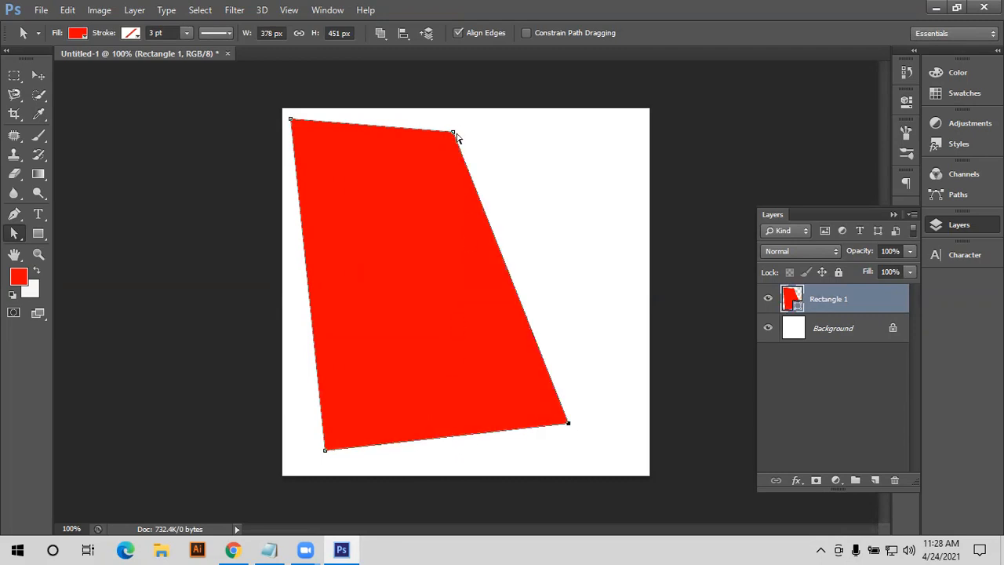
pyautogui.moveTo(453, 133); pyautogui.dragTo(568, 190)
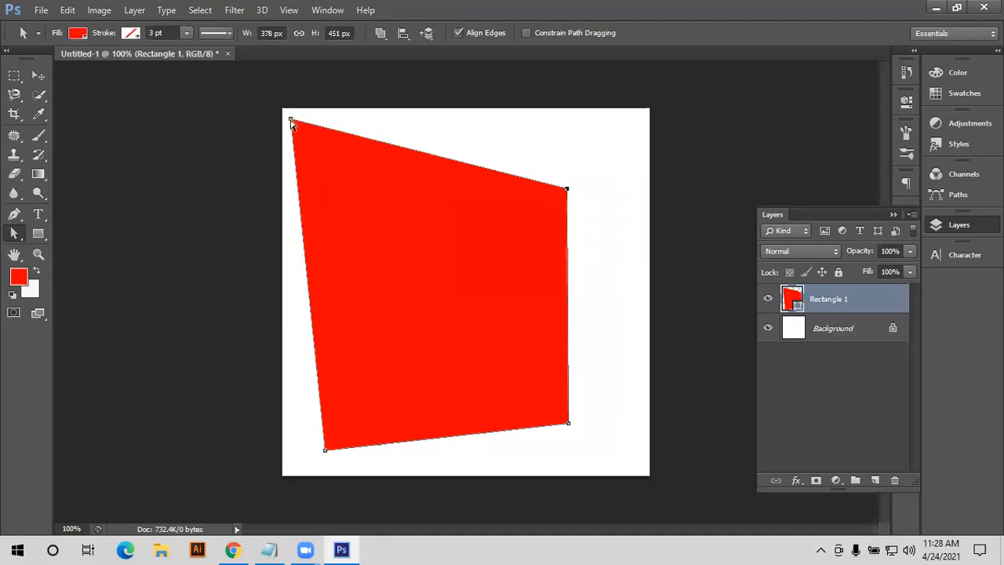
pyautogui.moveTo(291, 120); pyautogui.dragTo(321, 208)
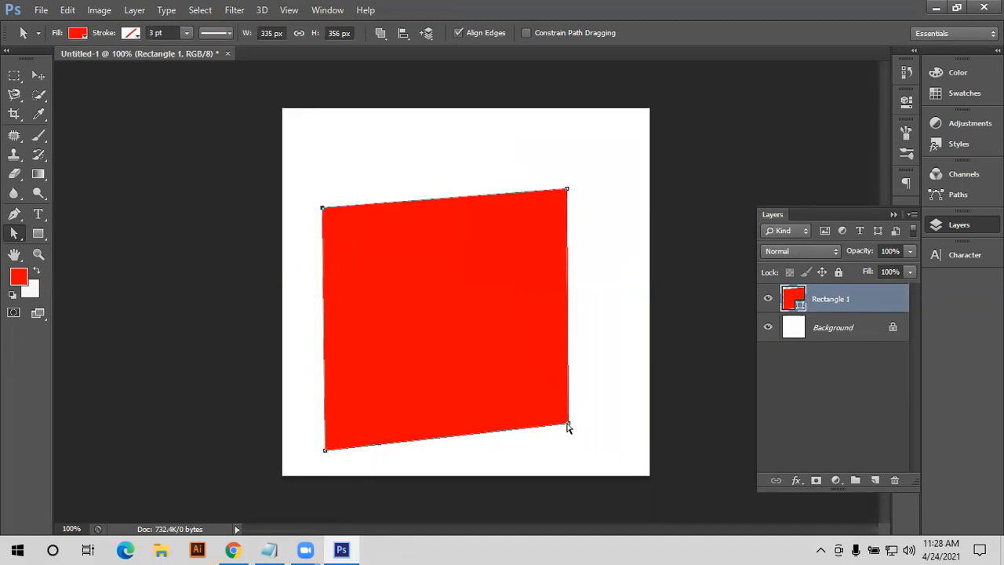
pyautogui.moveTo(566, 423); pyautogui.dragTo(573, 387)
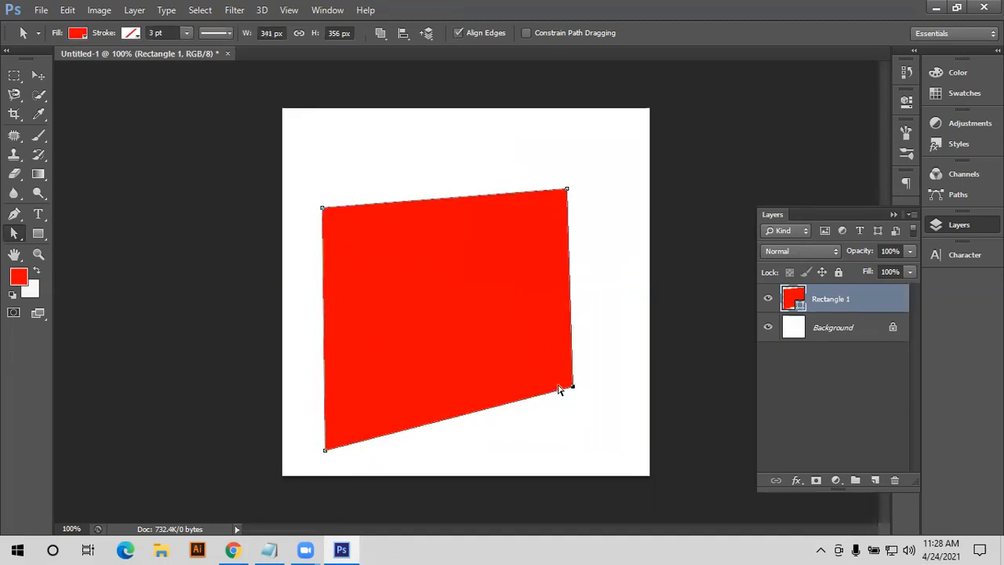
# Delete the red shape's upper-left anchor point and the remaining triangular shape, leaving only the Background layer.
pyautogui.moveTo(325, 209); pyautogui.dragTo(326, 289)
pyautogui.press('Delete')
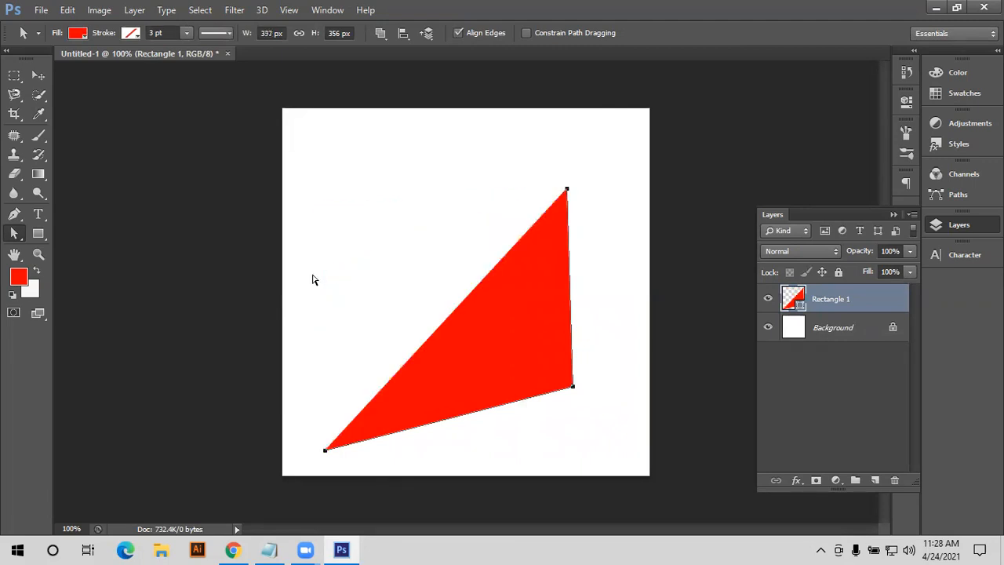
pyautogui.press('Delete')
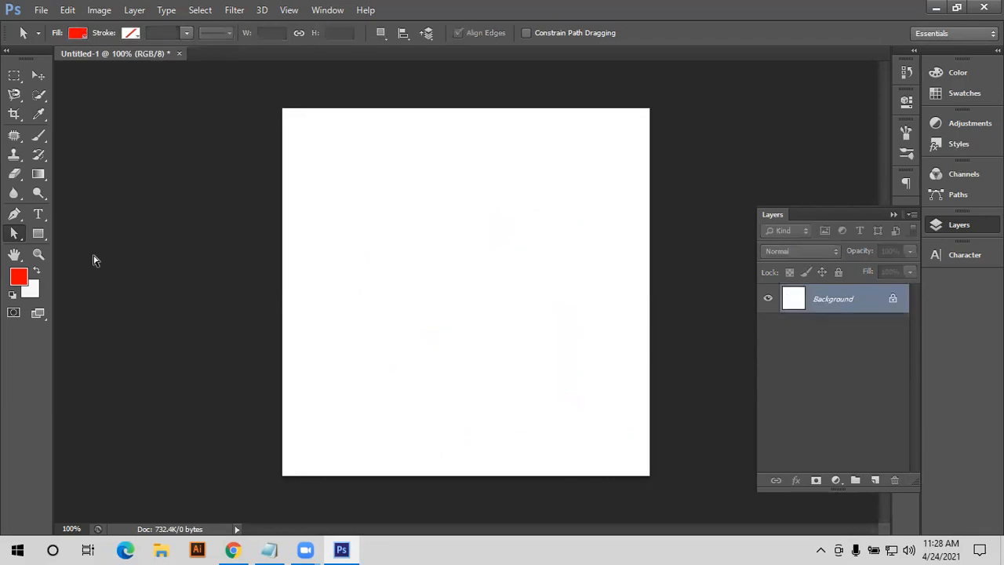
# Draw a red rectangle shape about 499 by 137 px along the lower edge of the canvas.
pyautogui.click(37, 234)
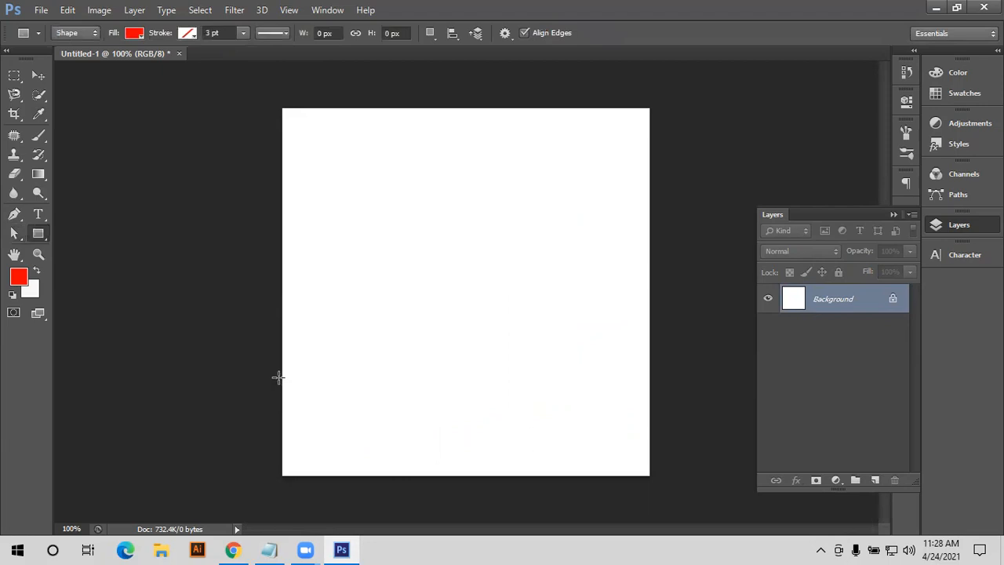
pyautogui.moveTo(282, 375); pyautogui.dragTo(648, 474)
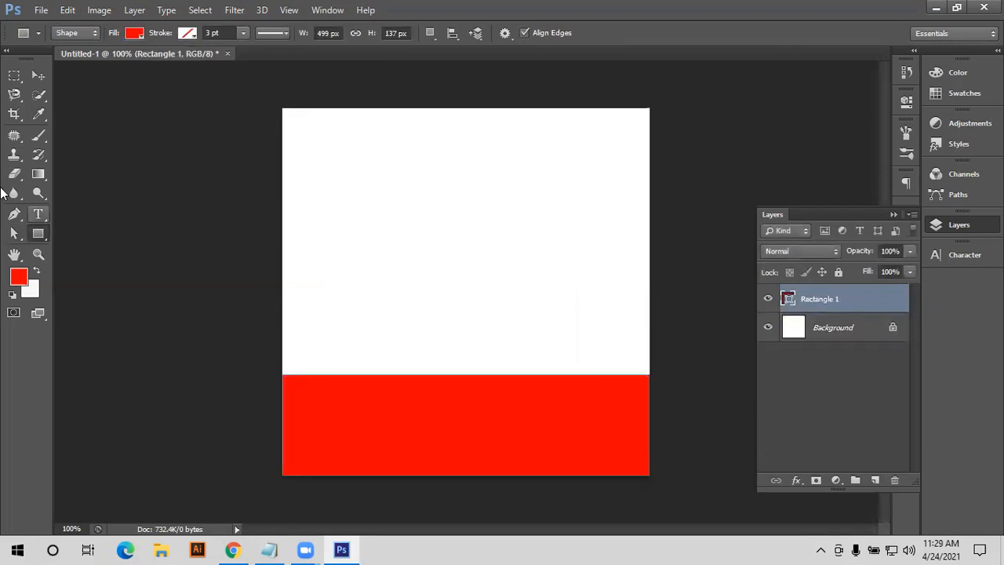
# Draw a closed path with a wavy upper edge across the white area above the rectangle, using the Pen tool.
pyautogui.click(15, 217)
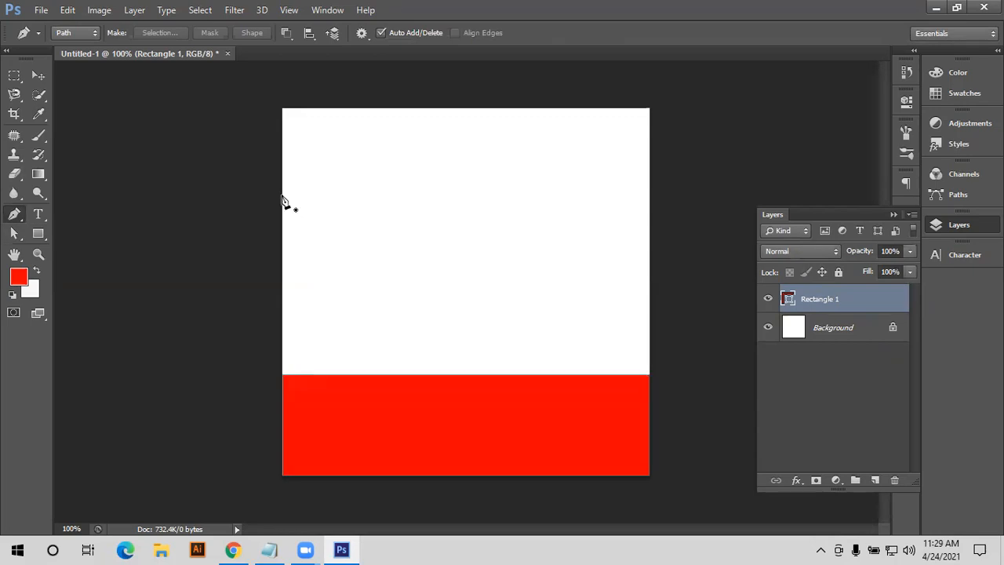
pyautogui.click(284, 191)
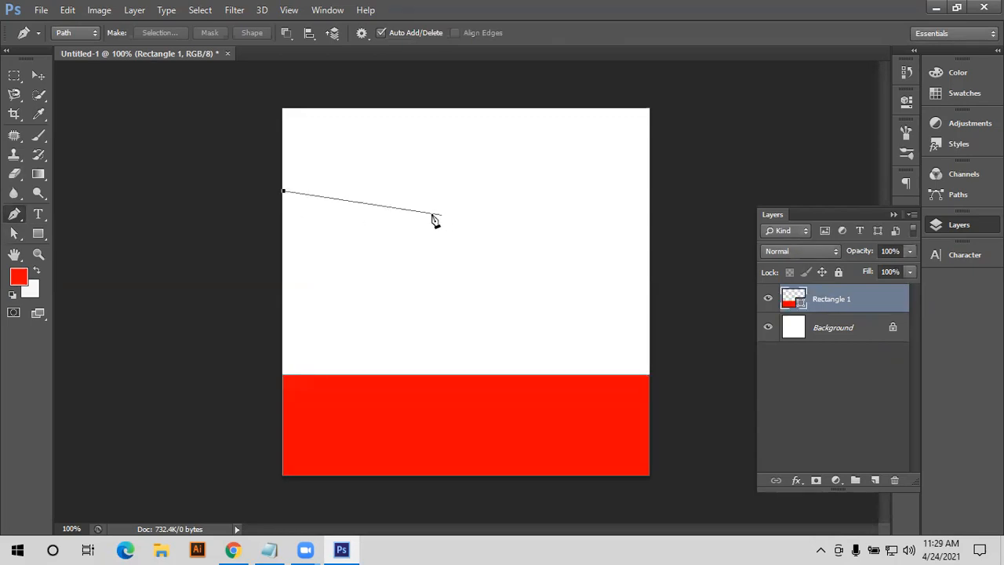
pyautogui.moveTo(540, 187); pyautogui.dragTo(685, 263)
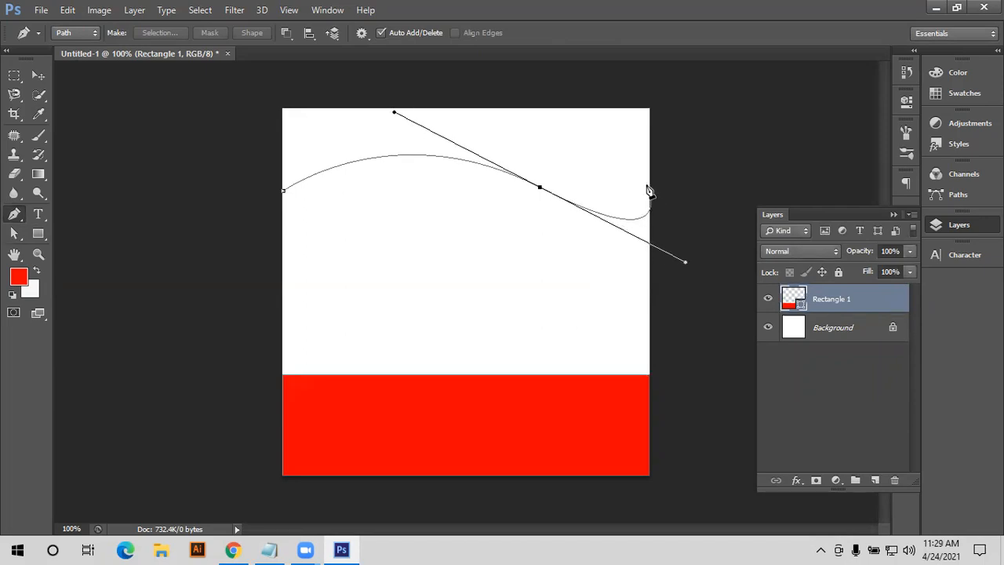
pyautogui.moveTo(647, 198); pyautogui.dragTo(658, 224)
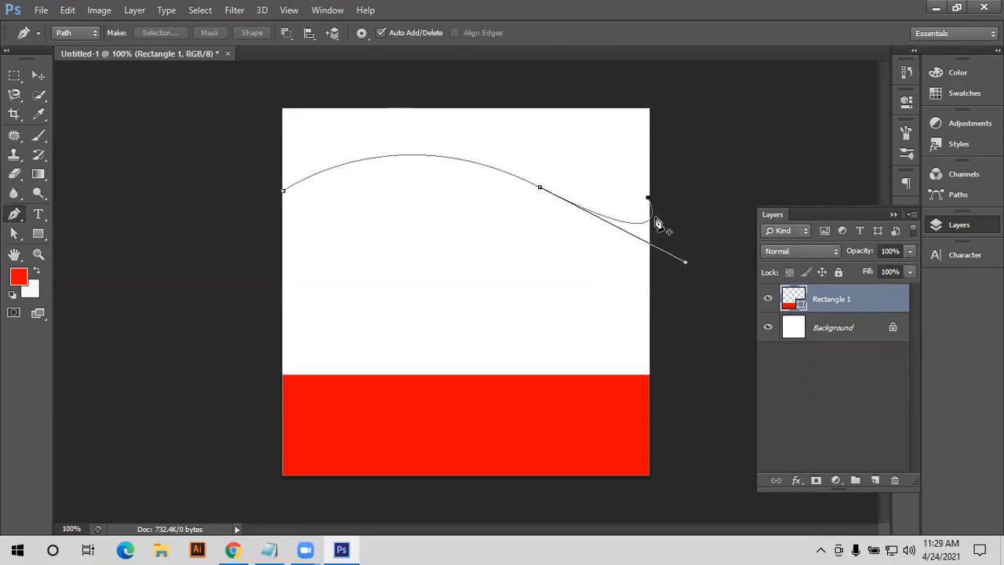
pyautogui.click(650, 318)
pyautogui.click(284, 309)
pyautogui.click(284, 193)
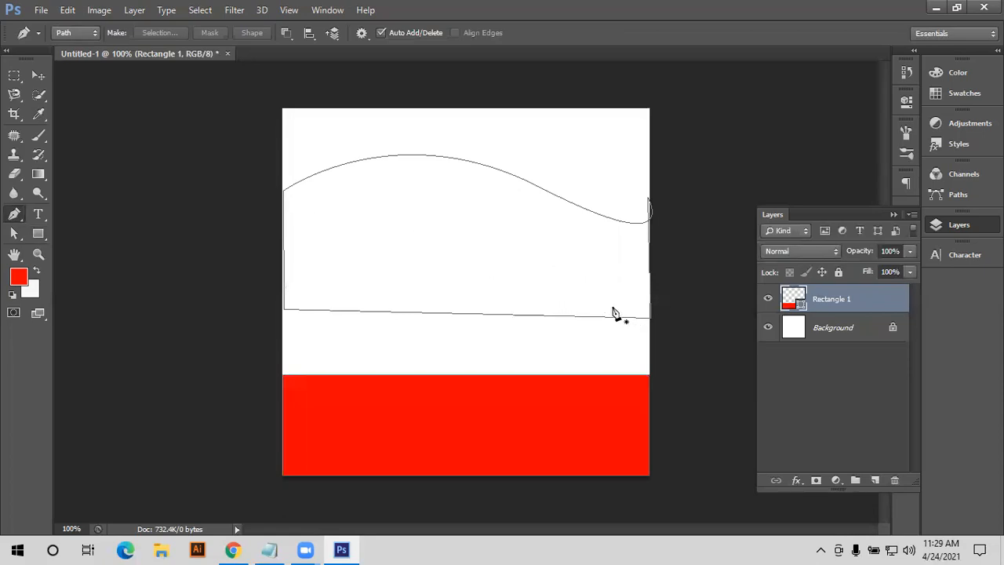
# Undo all points of the wavy pen path.
pyautogui.hotkey('ctrl', 'alt', 'z')
pyautogui.hotkey('ctrl', 'alt', 'z')
pyautogui.hotkey('ctrl', 'alt', 'z')
pyautogui.hotkey('ctrl', 'alt', 'z')
pyautogui.hotkey('ctrl', 'alt', 'z')
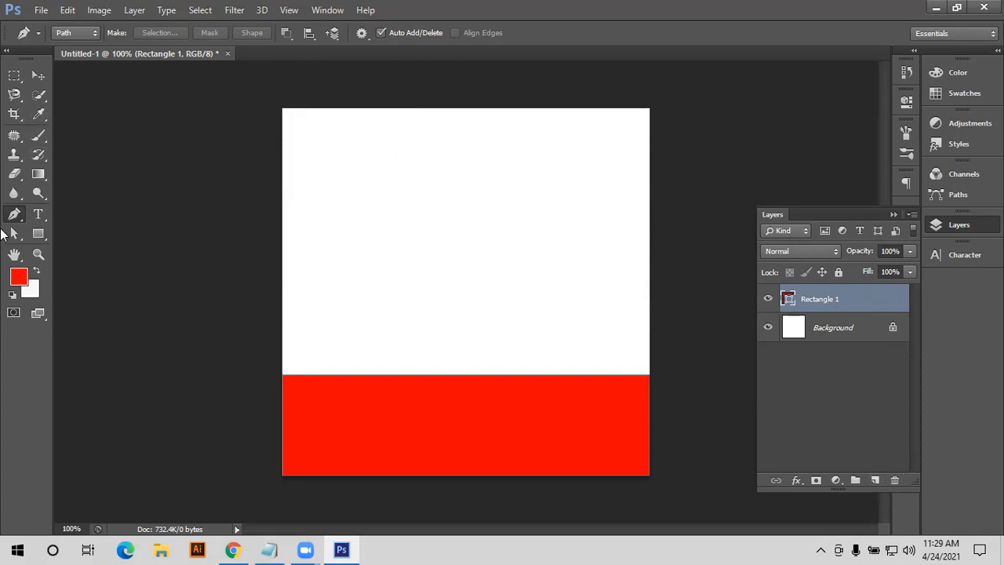
# Set the Pen tool to Shape mode and draw a closed red shape with a wavy upper edge, about 505 by 175 px.
pyautogui.click(68, 31)
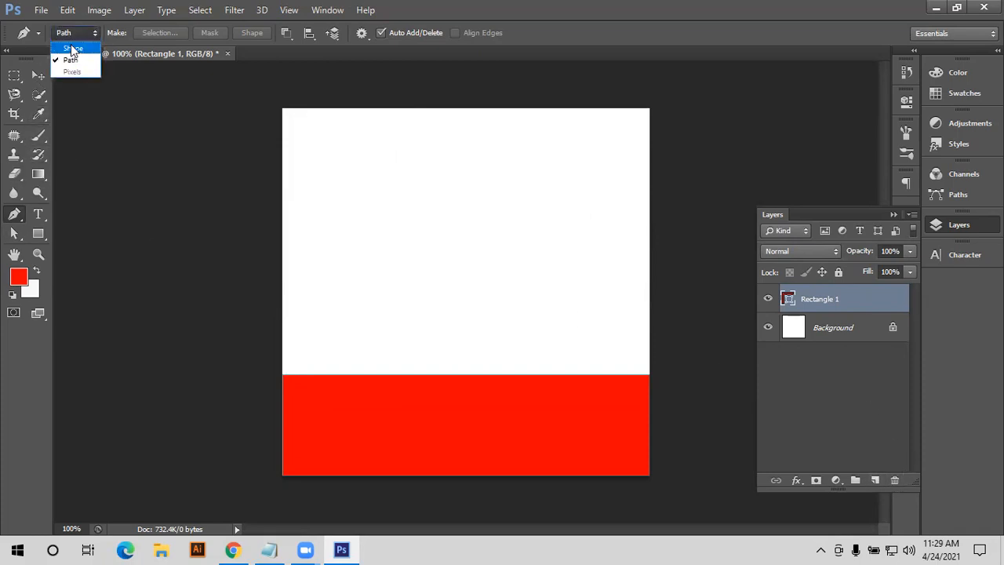
pyautogui.click(67, 44)
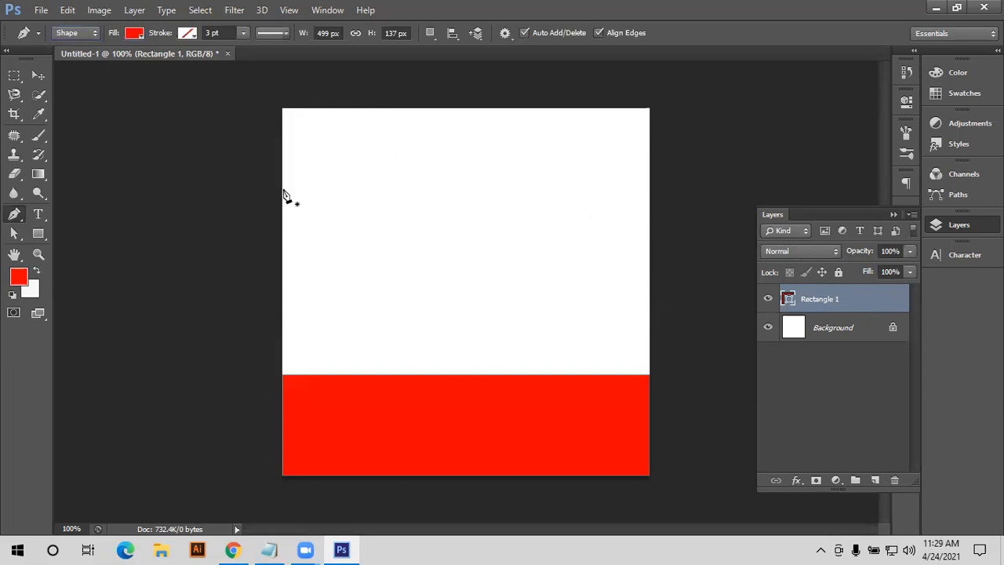
pyautogui.click(281, 192)
pyautogui.moveTo(511, 189); pyautogui.dragTo(615, 250)
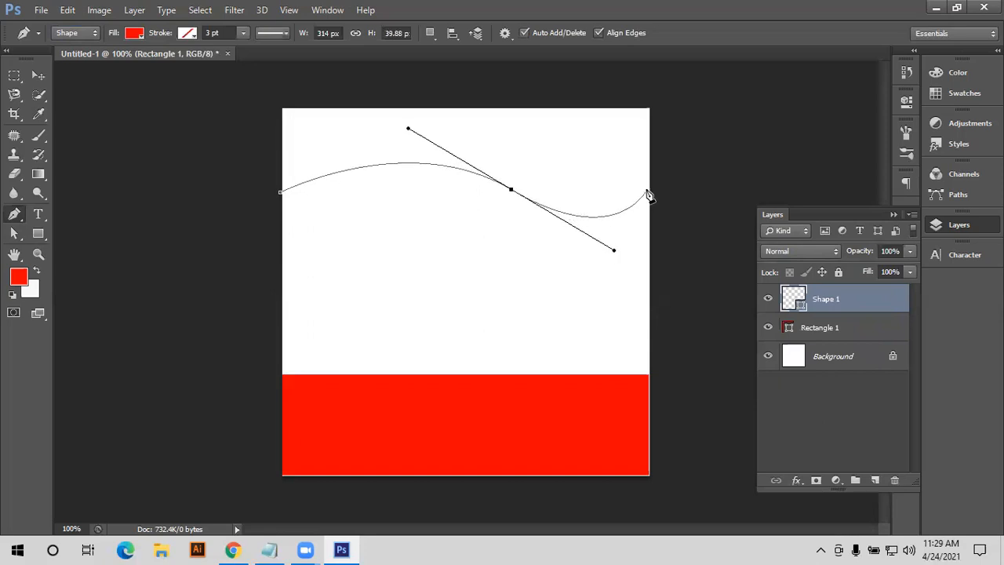
pyautogui.moveTo(651, 188); pyautogui.dragTo(650, 295)
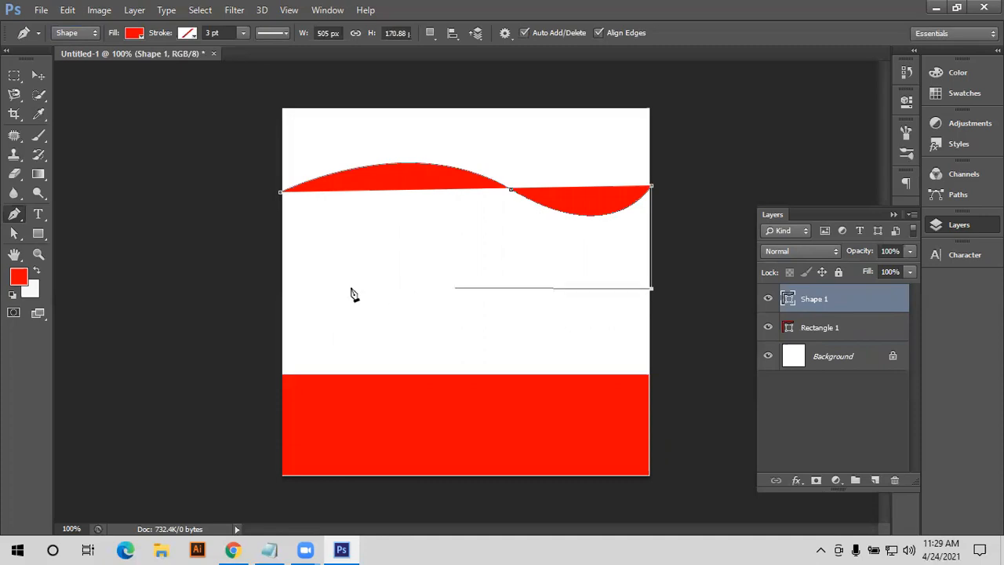
pyautogui.click(282, 291)
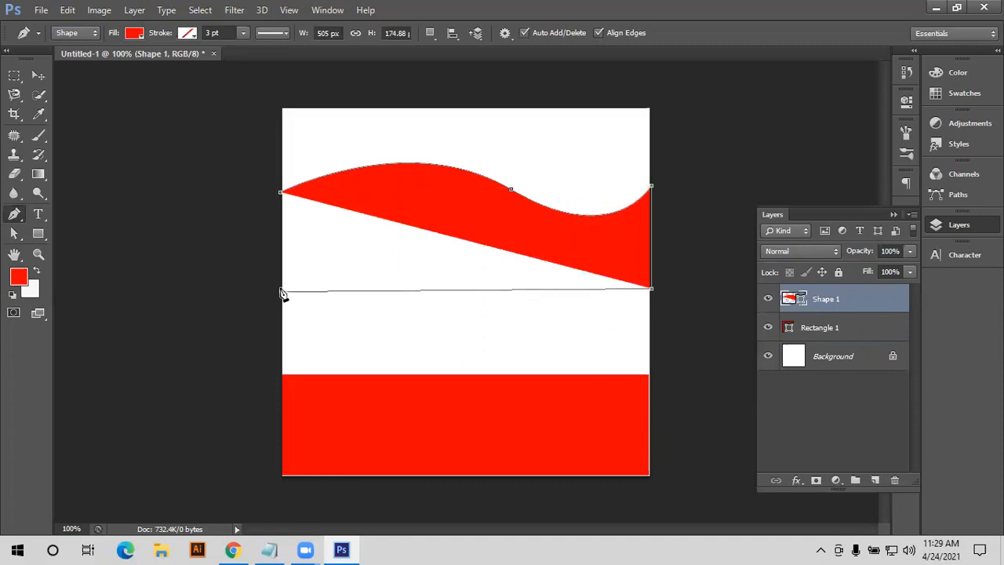
pyautogui.click(282, 194)
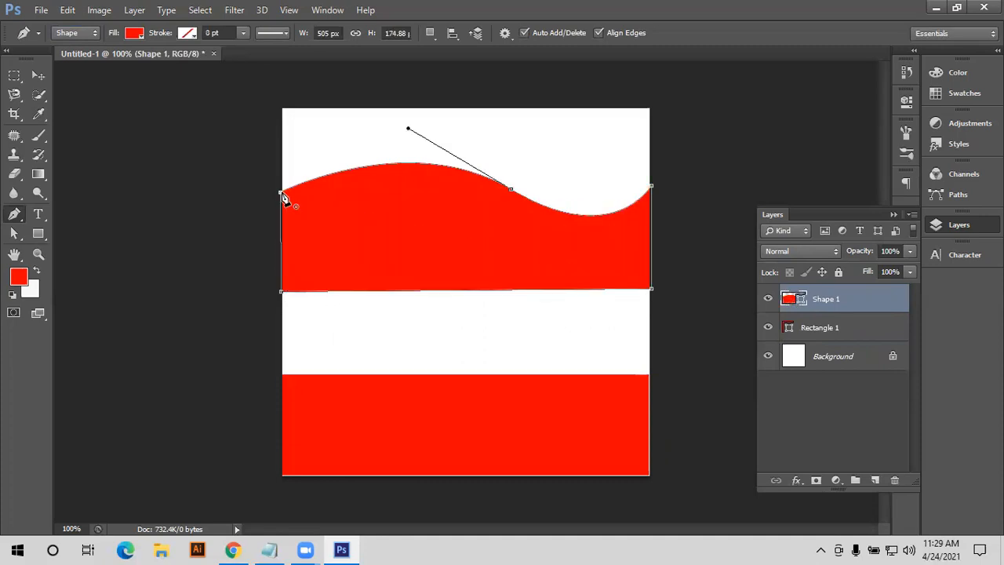
# Move the wavy red shape up toward the upper part of the canvas and delete it.
pyautogui.click(38, 76)
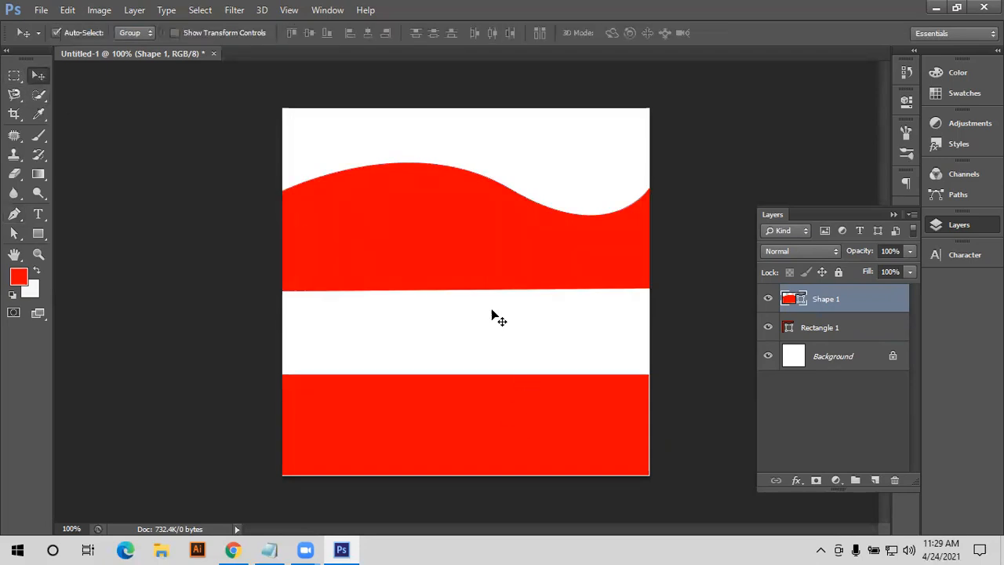
pyautogui.moveTo(482, 354); pyautogui.dragTo(457, 190)
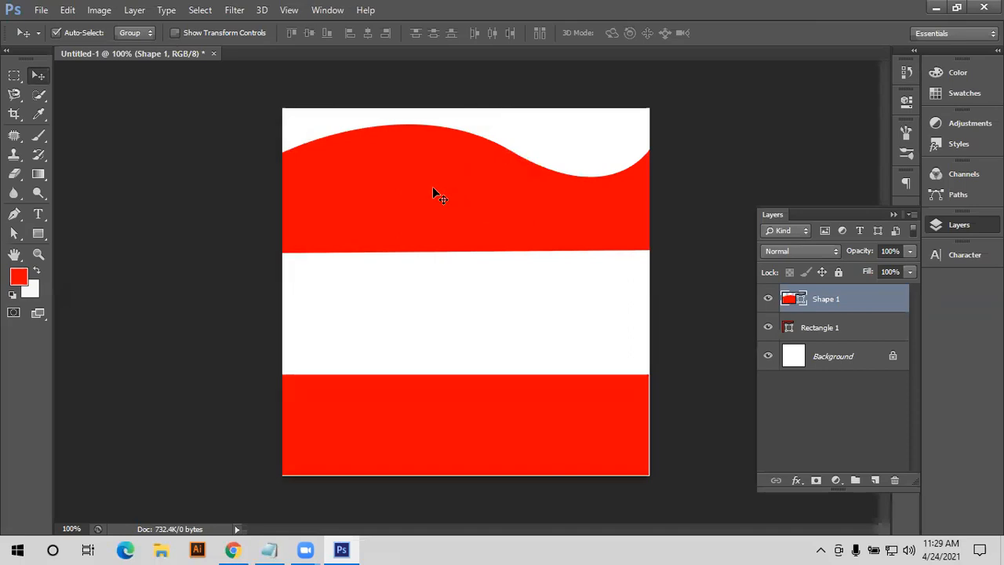
pyautogui.press('Delete')
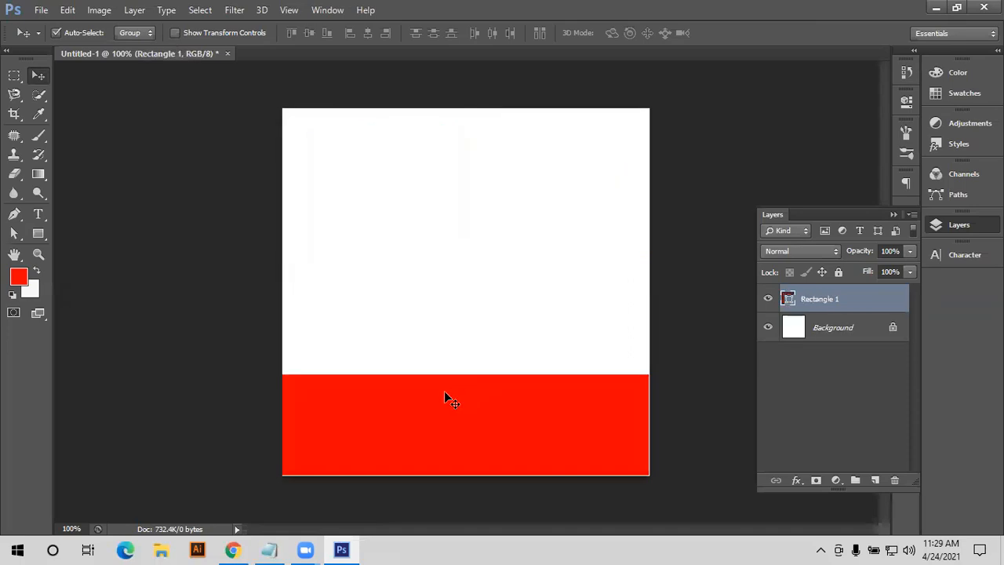
# Add an anchor point on the red rectangle's upper edge and pull its direction handle to bend the edge into a wave.
pyautogui.moveTo(14, 213); pyautogui.dragTo(69, 242)
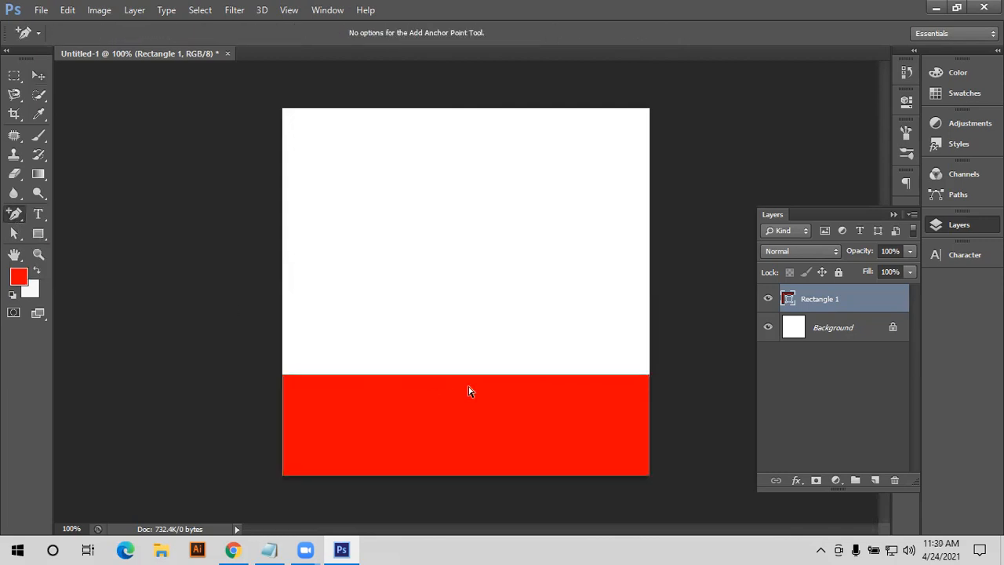
pyautogui.click(491, 375)
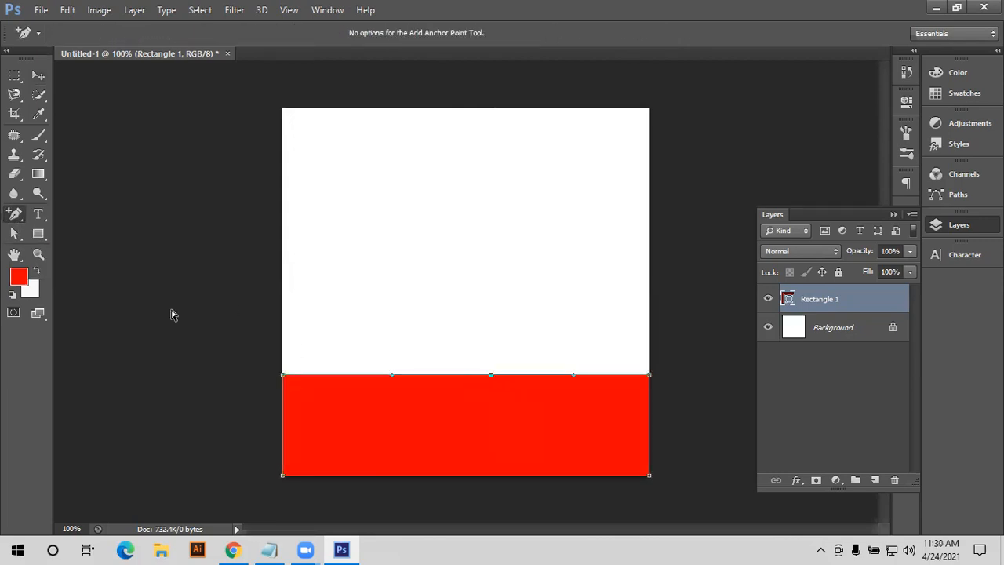
pyautogui.click(15, 233)
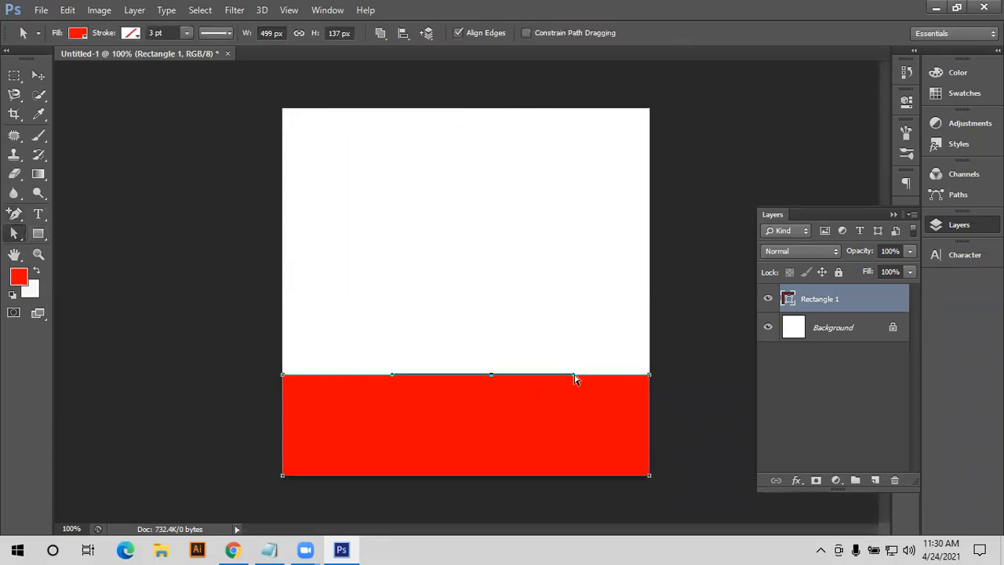
pyautogui.moveTo(572, 376); pyautogui.dragTo(550, 429)
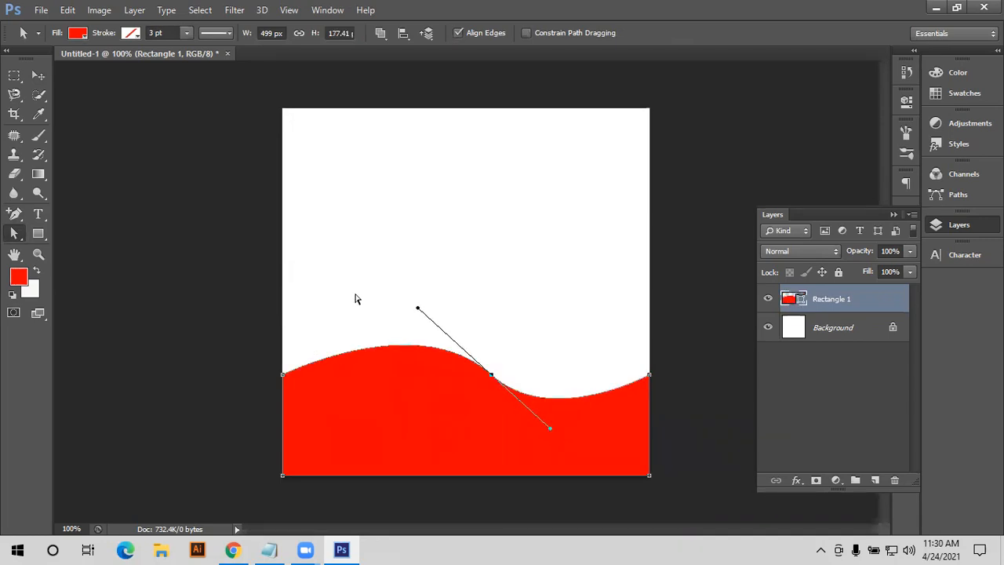
pyautogui.click(546, 343)
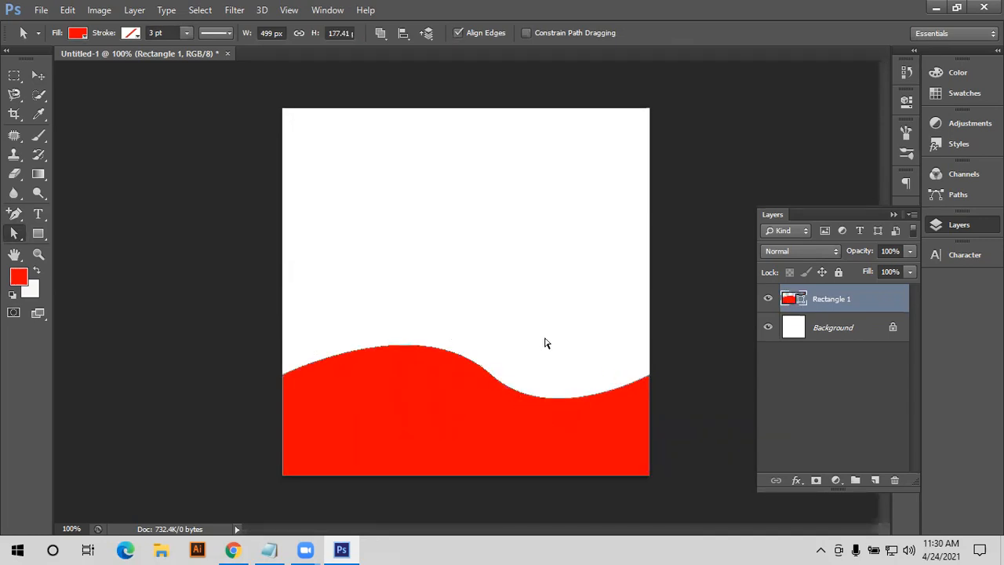
# Convert the wave's middle anchor point to a corner with the Convert Point tool, and undo the following pull on that point.
pyautogui.click(493, 381)
pyautogui.rightClick(14, 233)
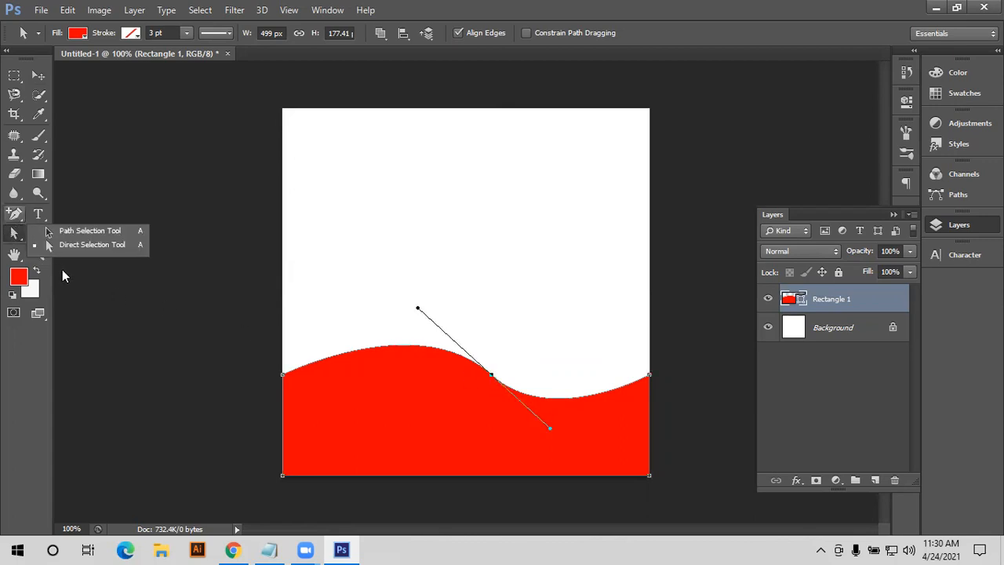
pyautogui.rightClick(14, 213)
pyautogui.click(74, 269)
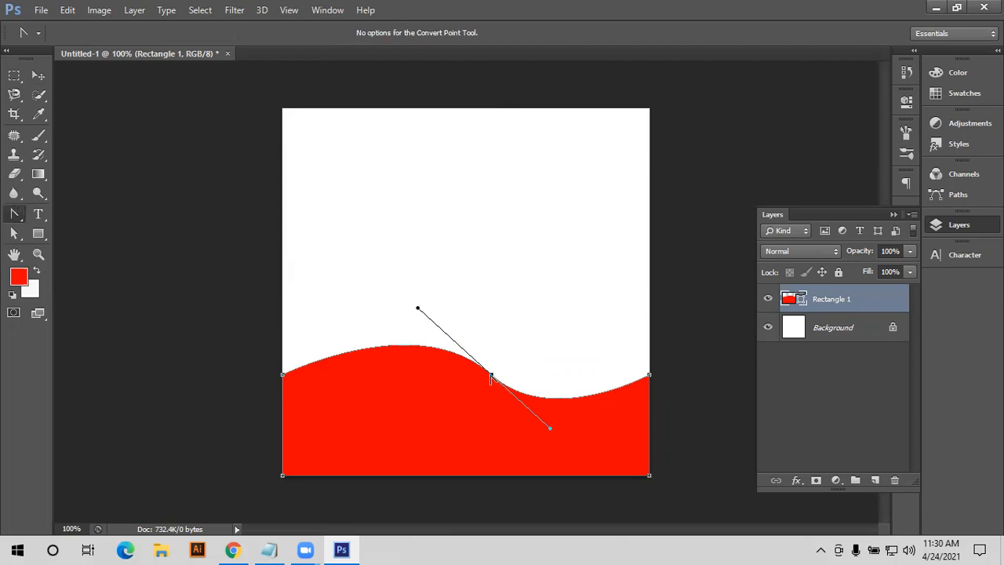
pyautogui.click(491, 377)
pyautogui.moveTo(491, 375); pyautogui.dragTo(562, 261)
pyautogui.hotkey('ctrl', 'z')
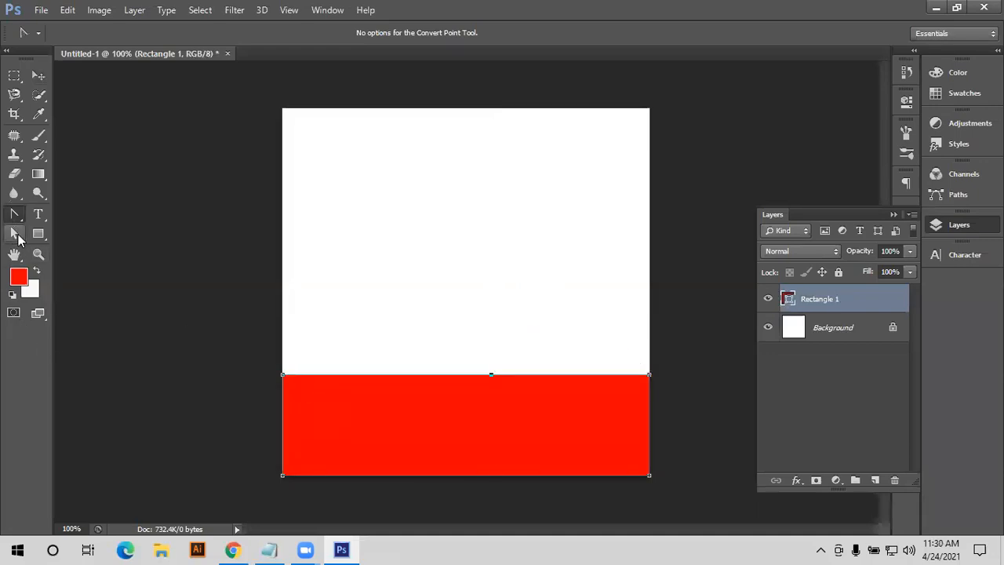
# Pull the middle point of the rectangle's upper edge up into a peak with the Direct Selection tool, and undo it.
pyautogui.click(13, 233)
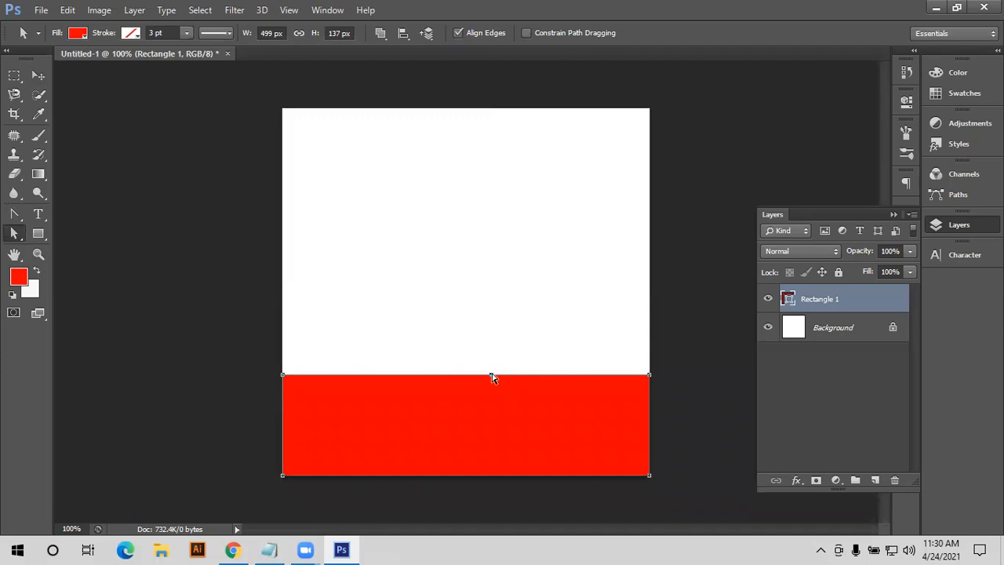
pyautogui.moveTo(486, 368); pyautogui.dragTo(502, 261)
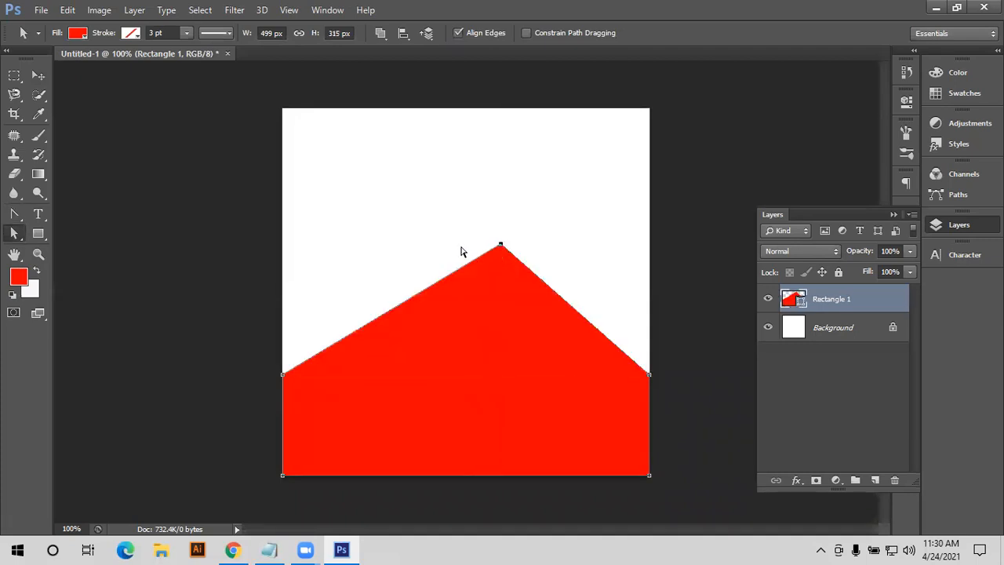
pyautogui.hotkey('ctrl', 'z')
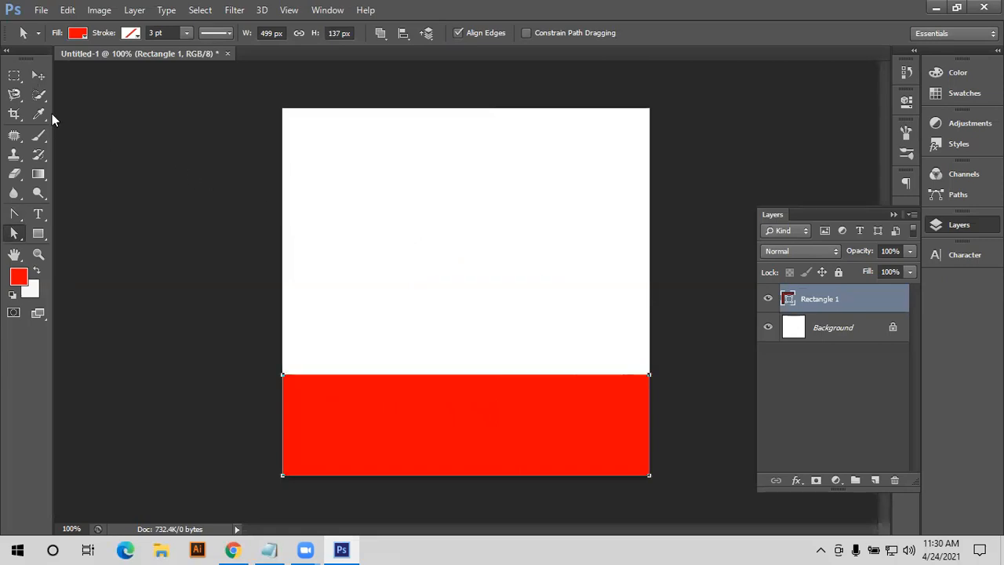
# Move the red rectangle up and free-transform it to about 382 by 256 px in the upper middle of the canvas.
pyautogui.press('v')
pyautogui.moveTo(420, 397); pyautogui.dragTo(438, 308)
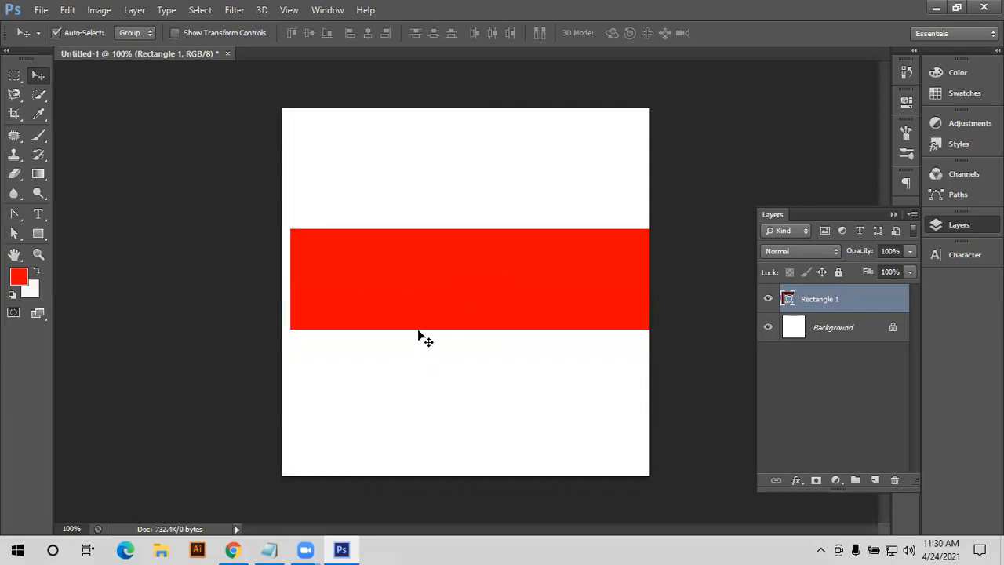
pyautogui.hotkey('ctrl', 't')
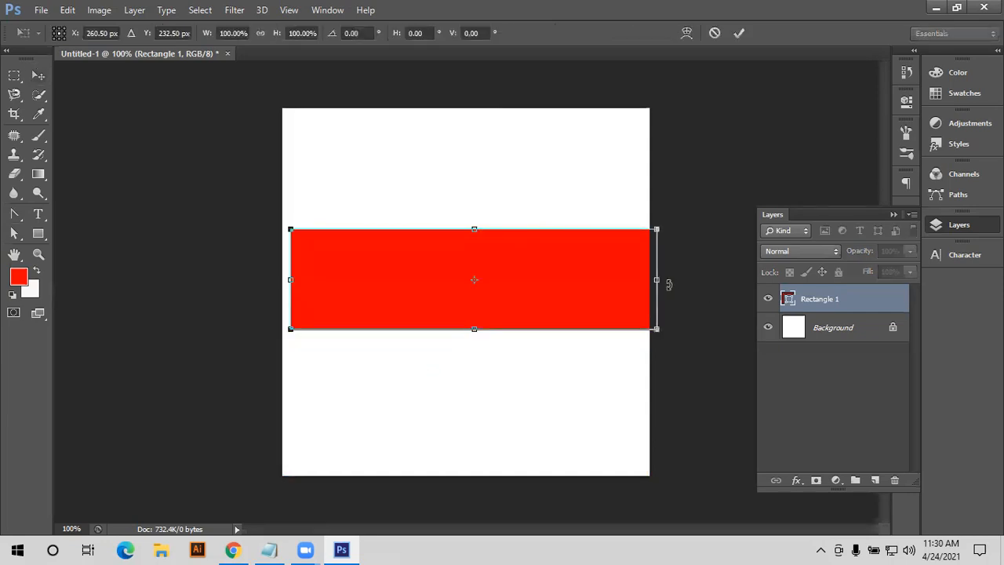
pyautogui.moveTo(657, 280); pyautogui.dragTo(570, 280)
pyautogui.moveTo(434, 325); pyautogui.dragTo(431, 417)
pyautogui.moveTo(492, 295); pyautogui.dragTo(542, 238)
pyautogui.click(739, 33)
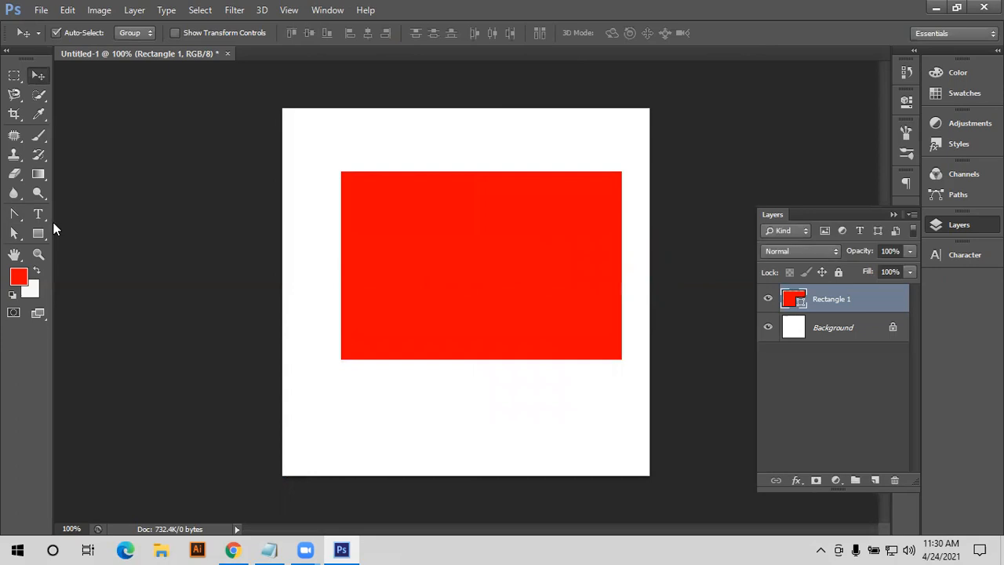
# Switch the Rectangle tool's drawing mode to Path and back to Shape.
pyautogui.click(38, 233)
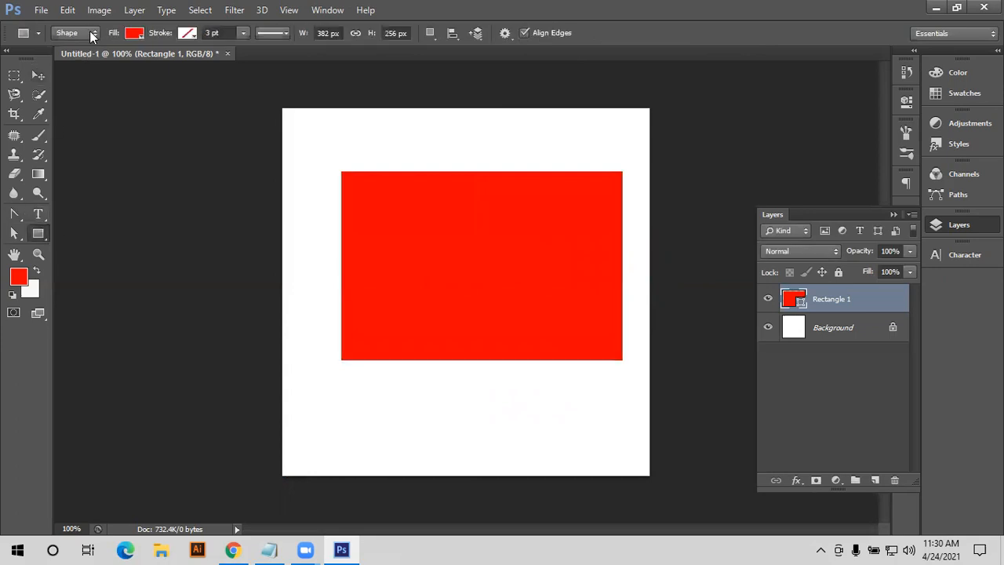
pyautogui.click(75, 33)
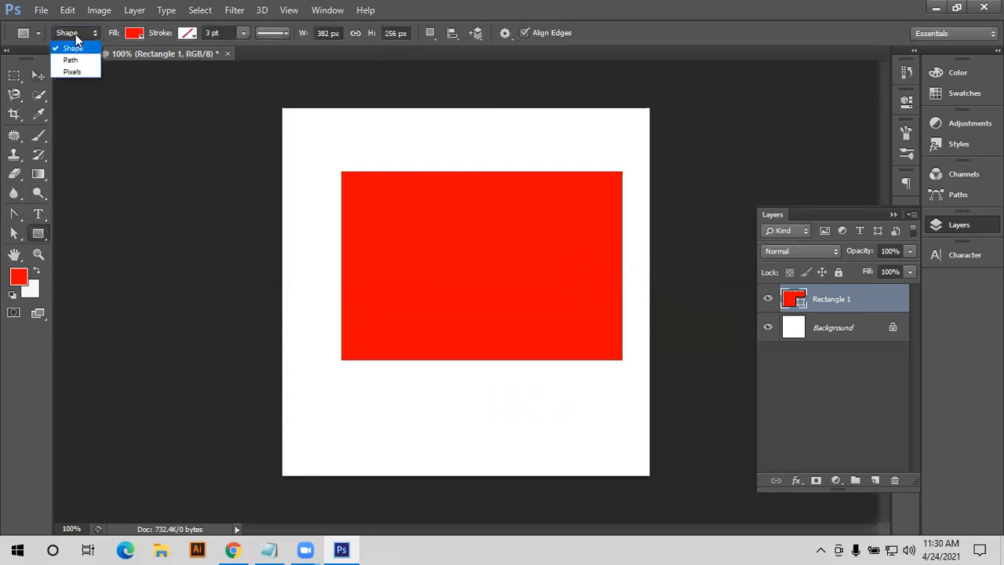
pyautogui.click(75, 59)
pyautogui.click(76, 33)
pyautogui.click(73, 49)
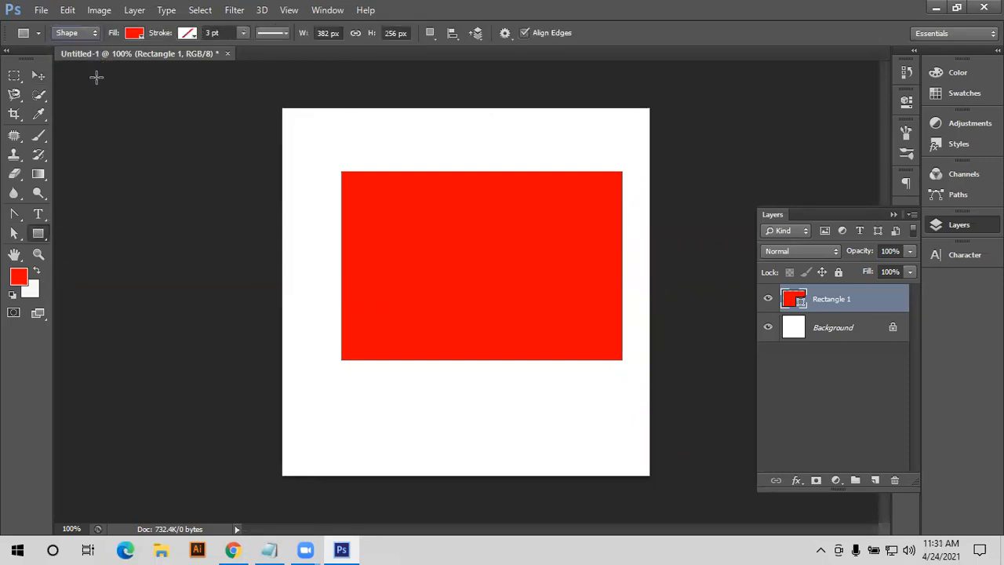
# Set the rectangle's fill to No Color and undo it.
pyautogui.click(135, 35)
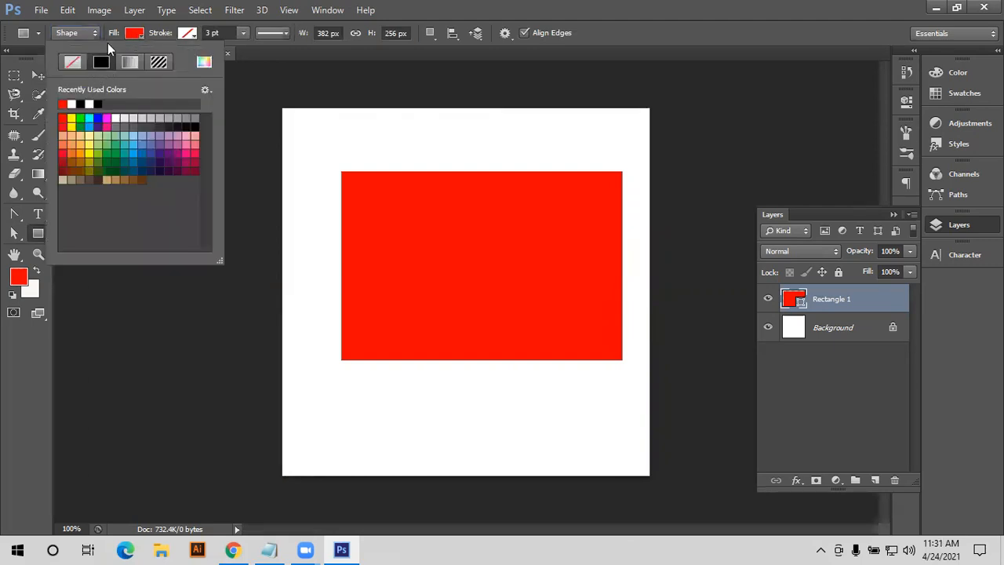
pyautogui.click(73, 62)
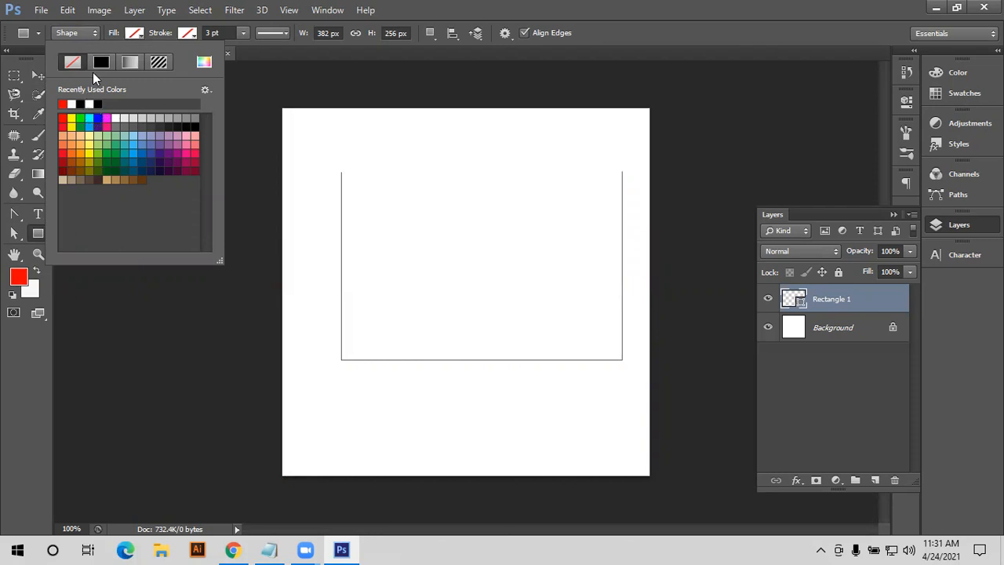
pyautogui.hotkey('ctrl', 'z')
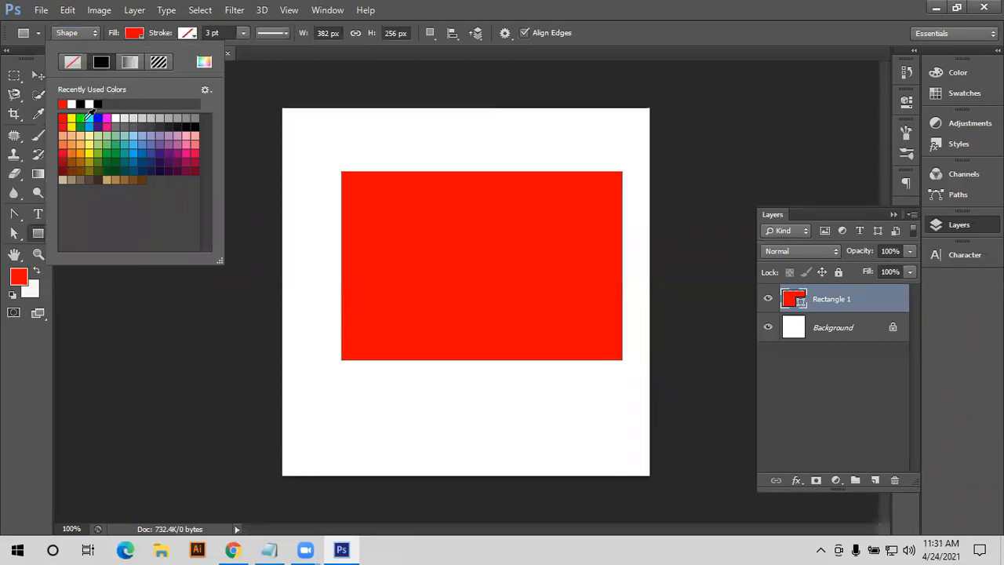
# Try yellow, cyan, bright green and dark green swatches as the rectangle's solid fill.
pyautogui.click(71, 120)
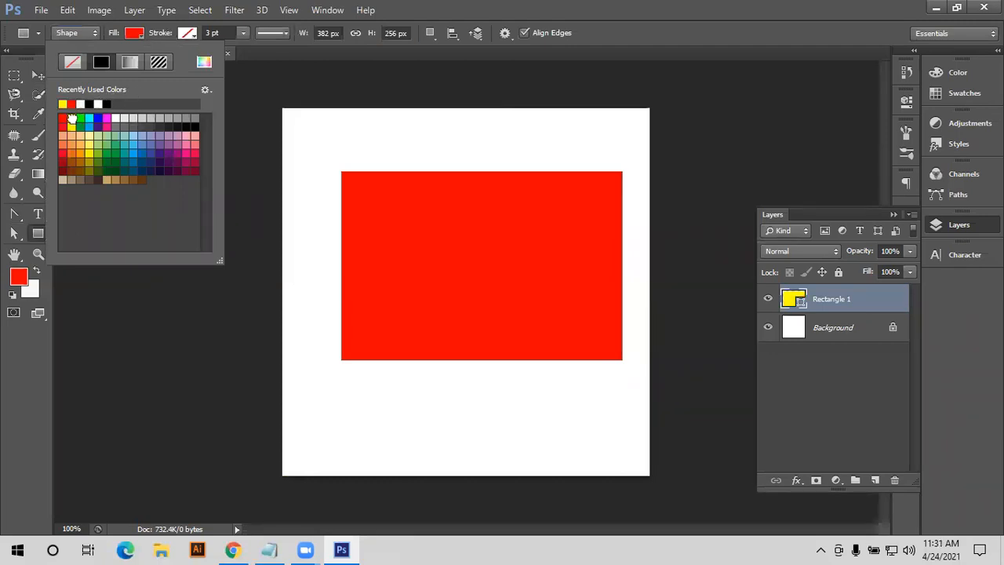
pyautogui.click(88, 120)
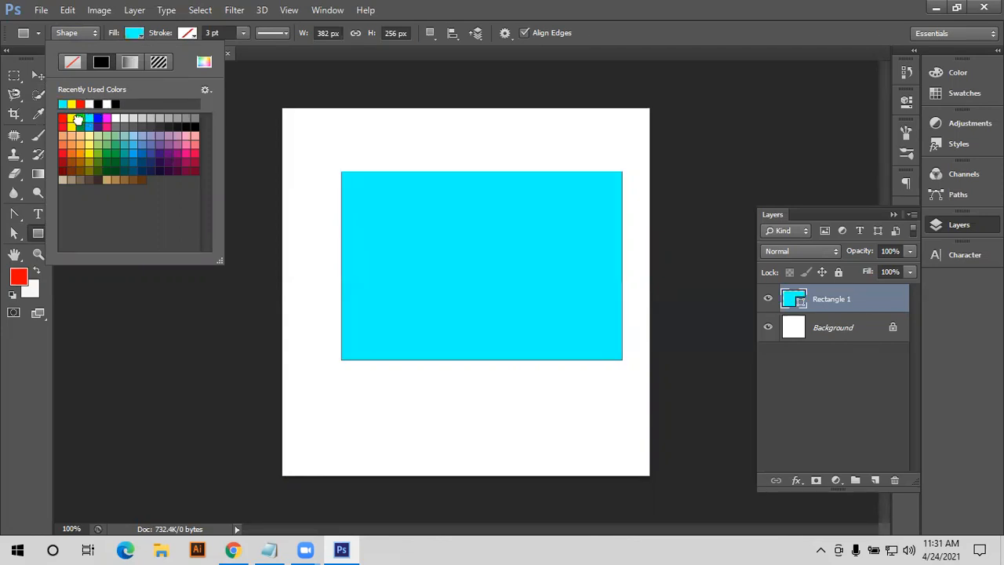
pyautogui.click(112, 155)
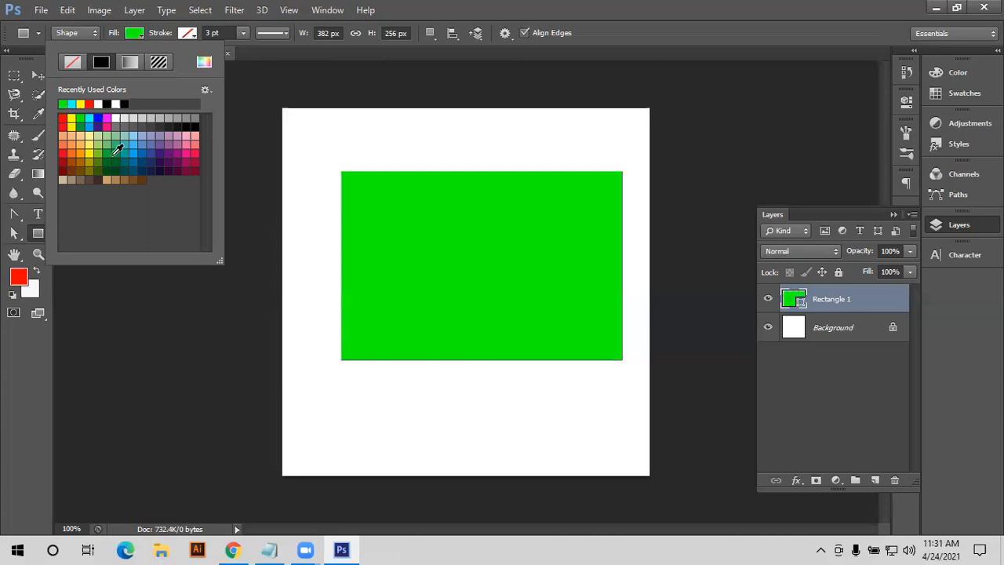
pyautogui.click(109, 154)
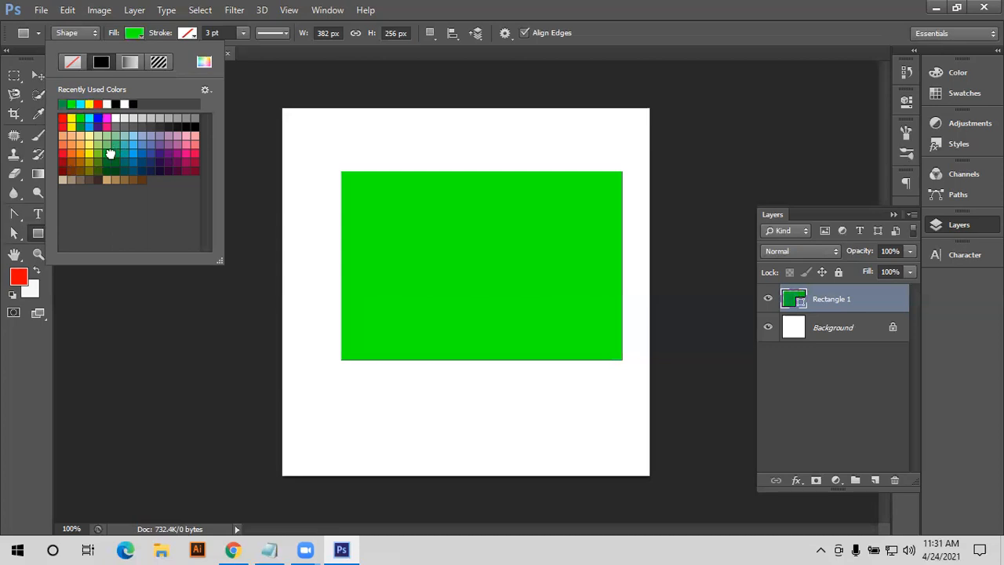
# Fill the rectangle with the red, blue and yellow linear gradient preset and move its middle colour stop to the yellow end.
pyautogui.click(131, 62)
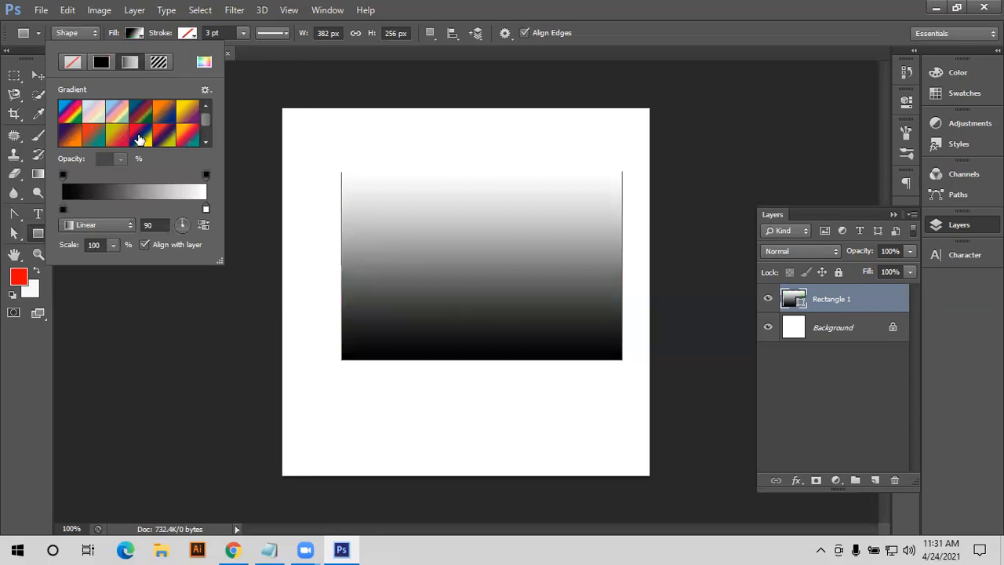
pyautogui.click(139, 138)
pyautogui.moveTo(135, 210); pyautogui.dragTo(209, 206)
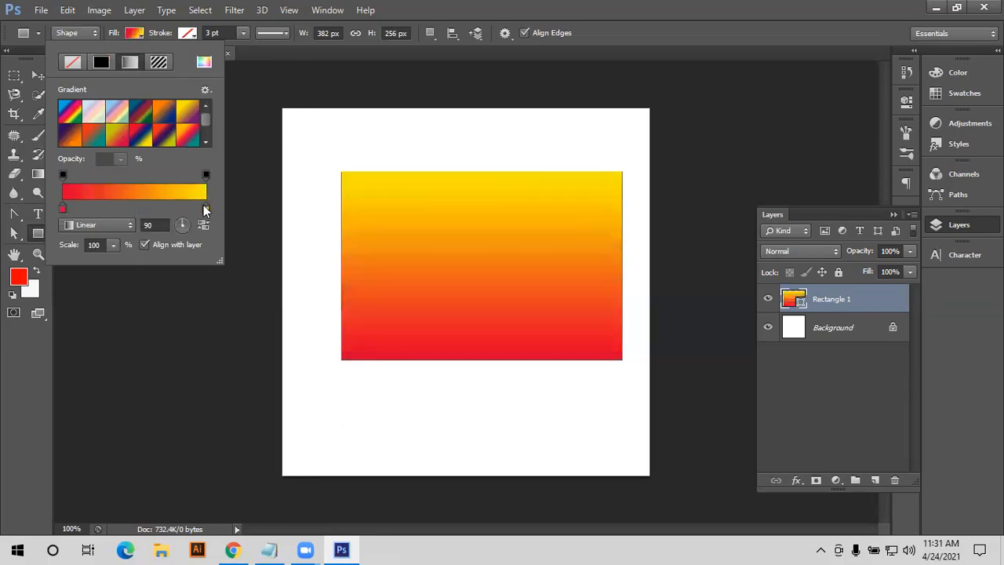
# Colour the gradient stop beside the yellow end dark navy, remove the yellow stop, and undo a stray thin rectangle on the canvas.
pyautogui.click(205, 209)
pyautogui.doubleClick(204, 208)
pyautogui.moveTo(592, 401); pyautogui.dragTo(640, 463)
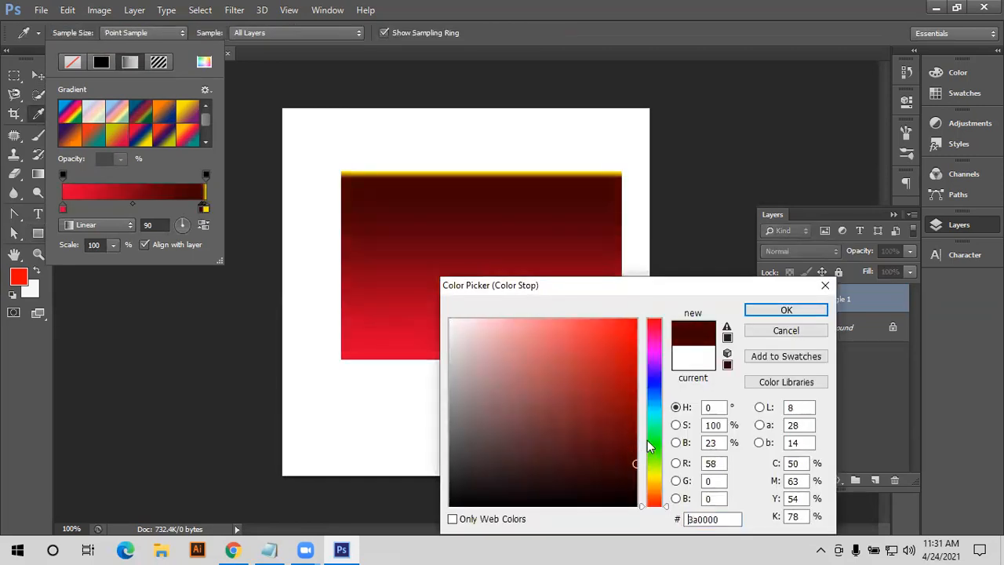
pyautogui.click(651, 384)
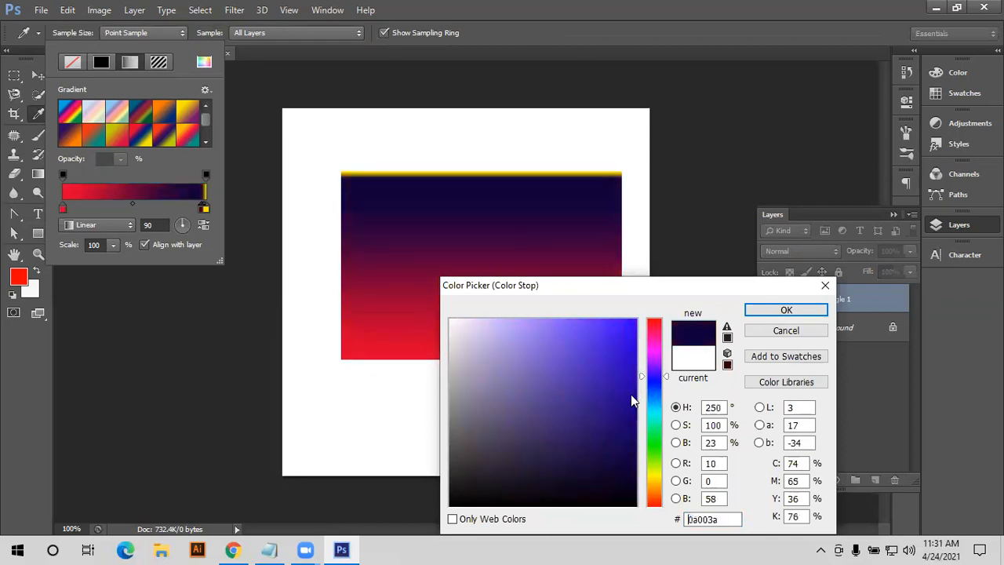
pyautogui.click(600, 461)
pyautogui.click(786, 312)
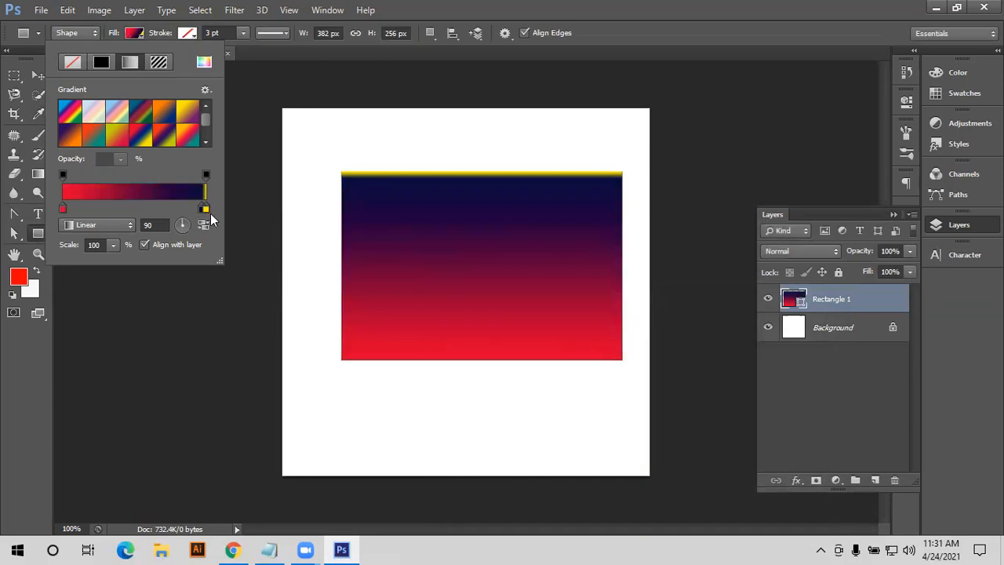
pyautogui.moveTo(205, 209); pyautogui.dragTo(377, 218)
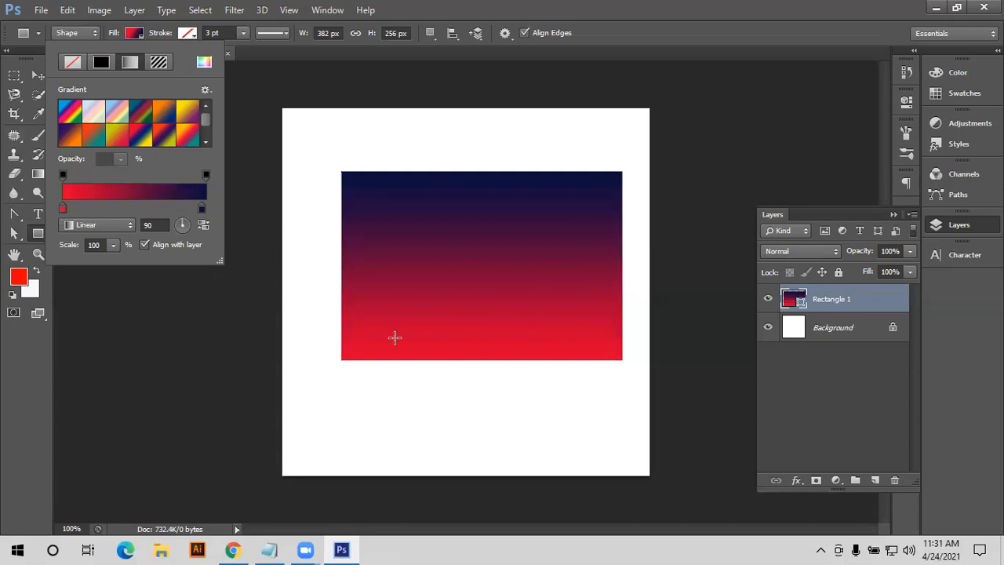
pyautogui.moveTo(352, 362); pyautogui.dragTo(416, 359)
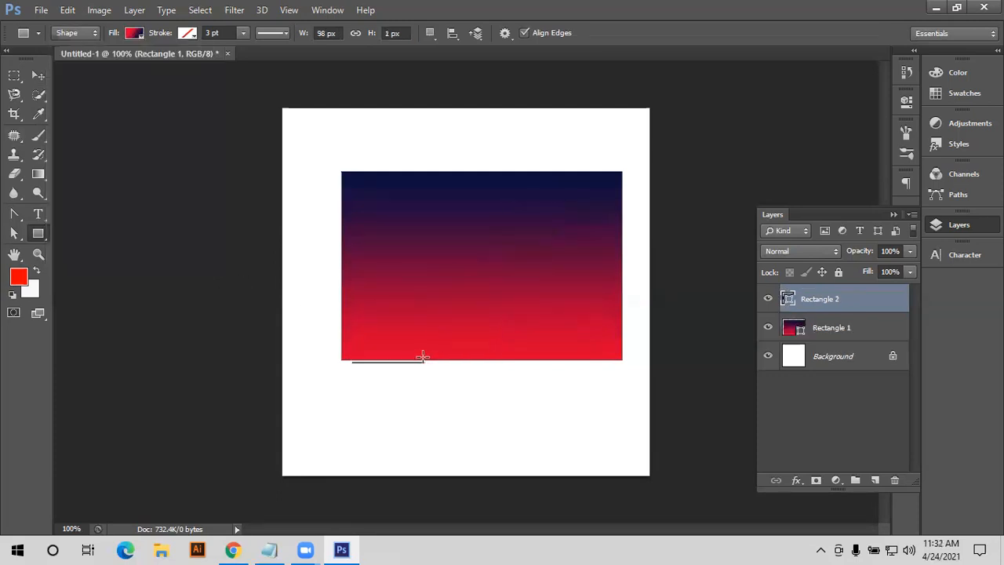
pyautogui.hotkey('ctrl', 'z')
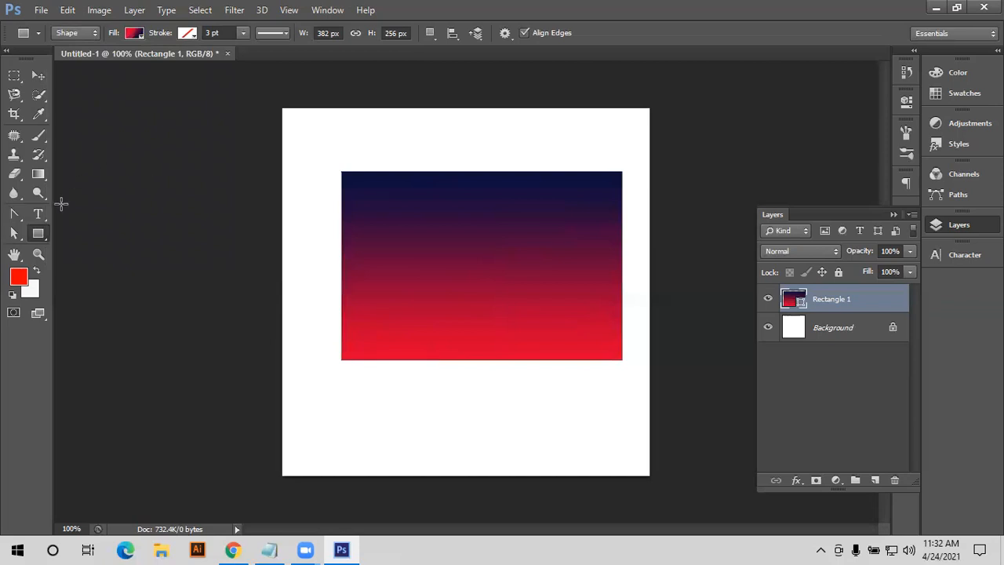
# Switch the rectangle's gradient style to Radial at an angle of -6, and back to Linear with the angle at 172.
pyautogui.click(135, 33)
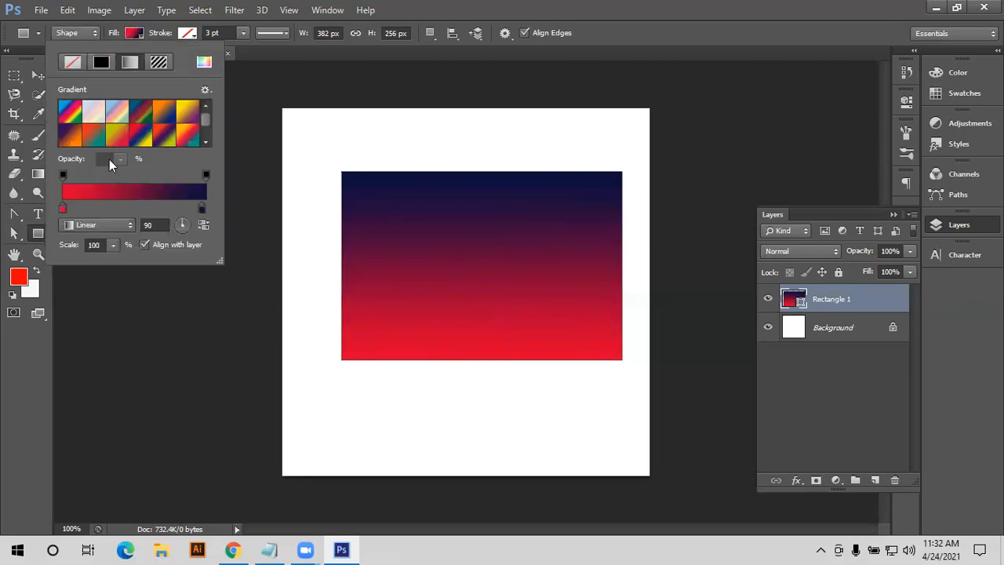
pyautogui.click(96, 225)
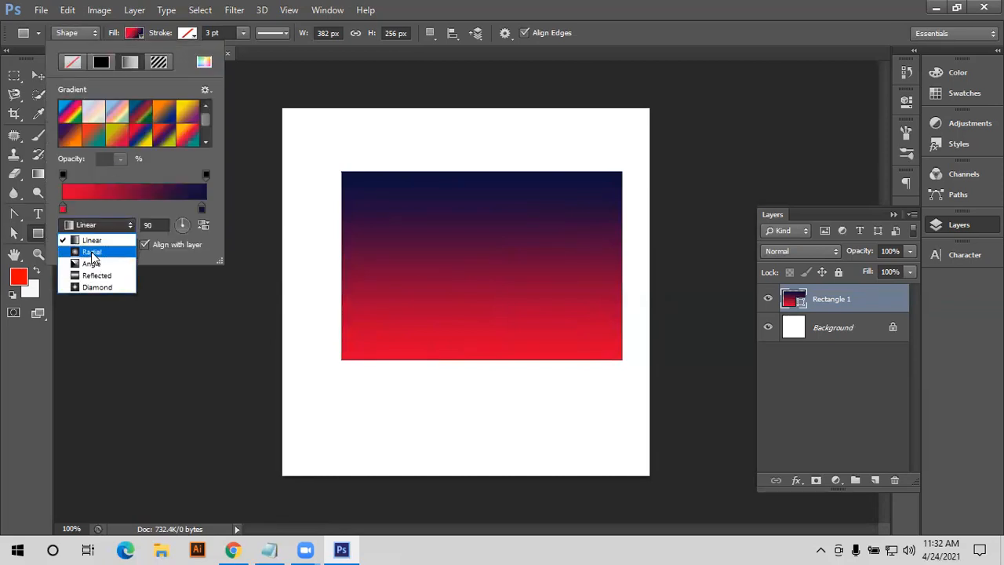
pyautogui.click(91, 248)
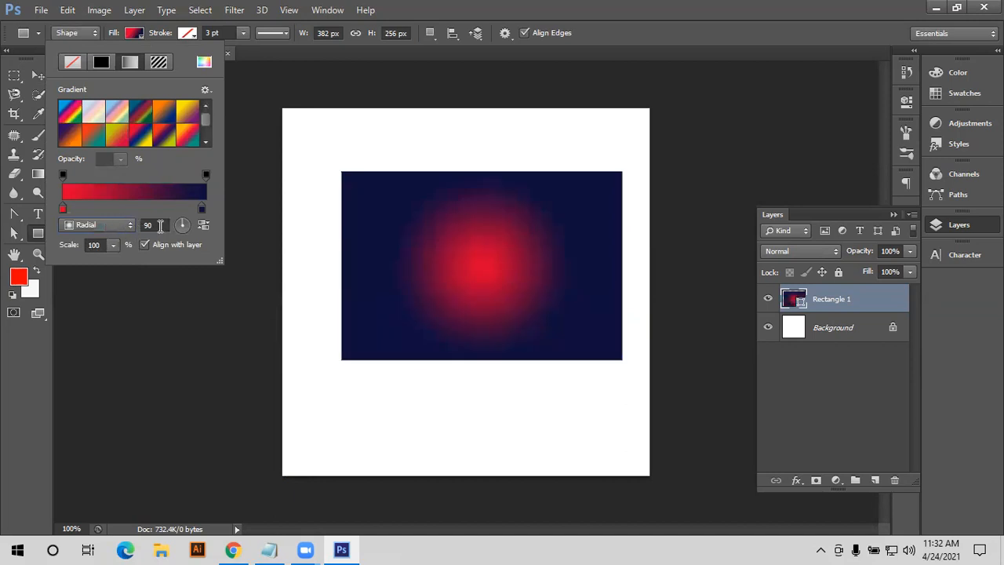
pyautogui.click(190, 225)
pyautogui.click(104, 230)
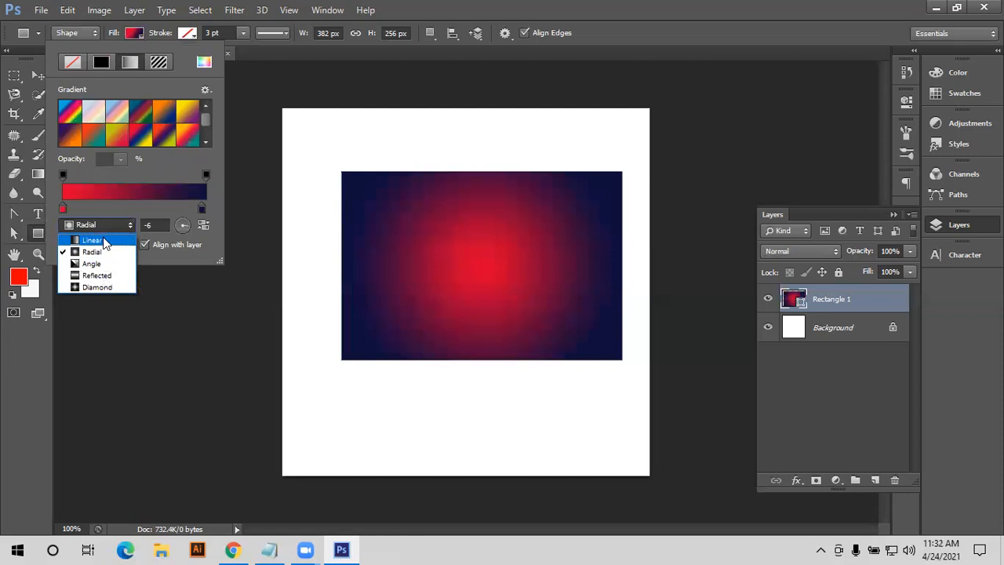
pyautogui.click(92, 240)
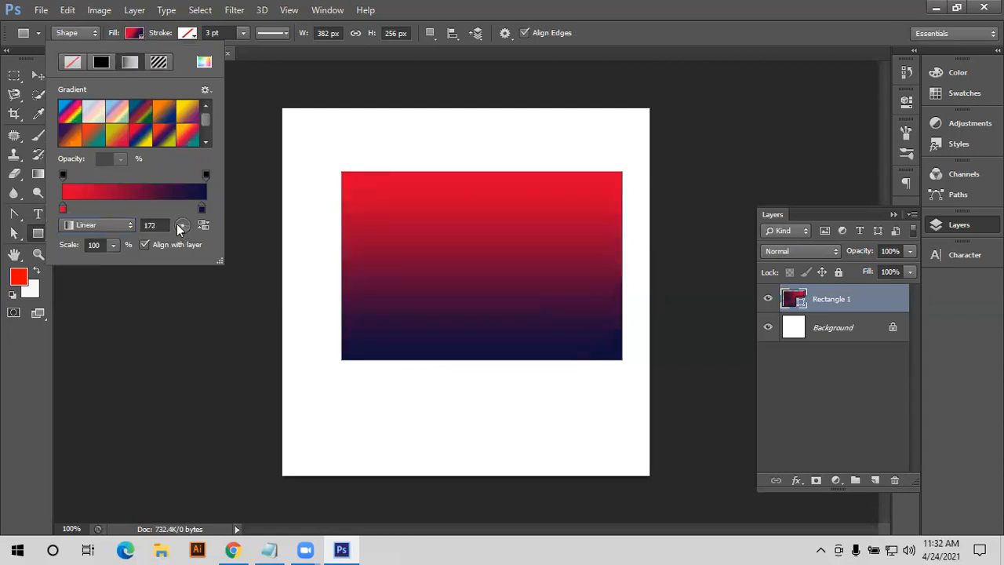
# Fill the rectangle with a pattern and choose the very light grey textured one.
pyautogui.click(158, 62)
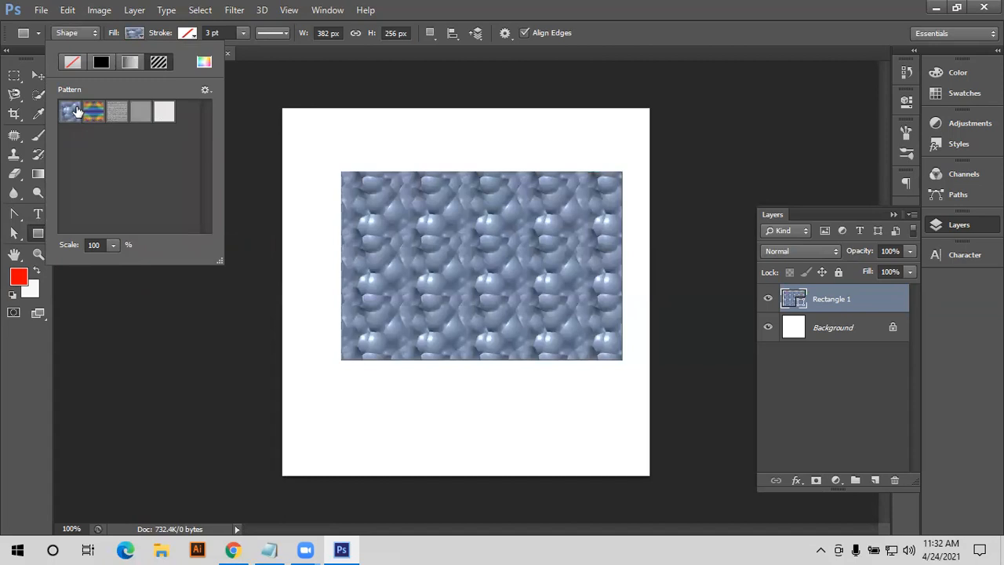
pyautogui.click(162, 114)
pyautogui.click(163, 114)
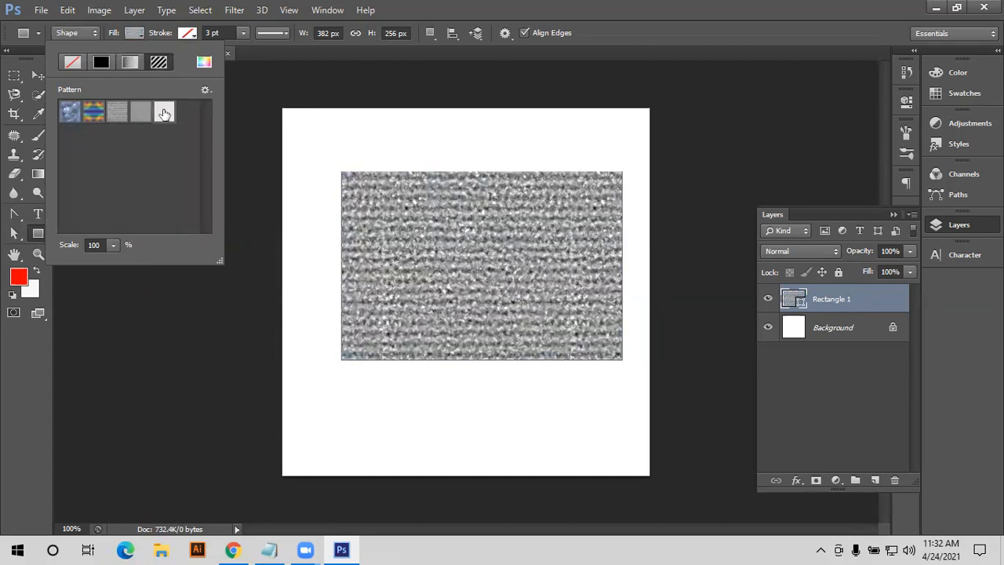
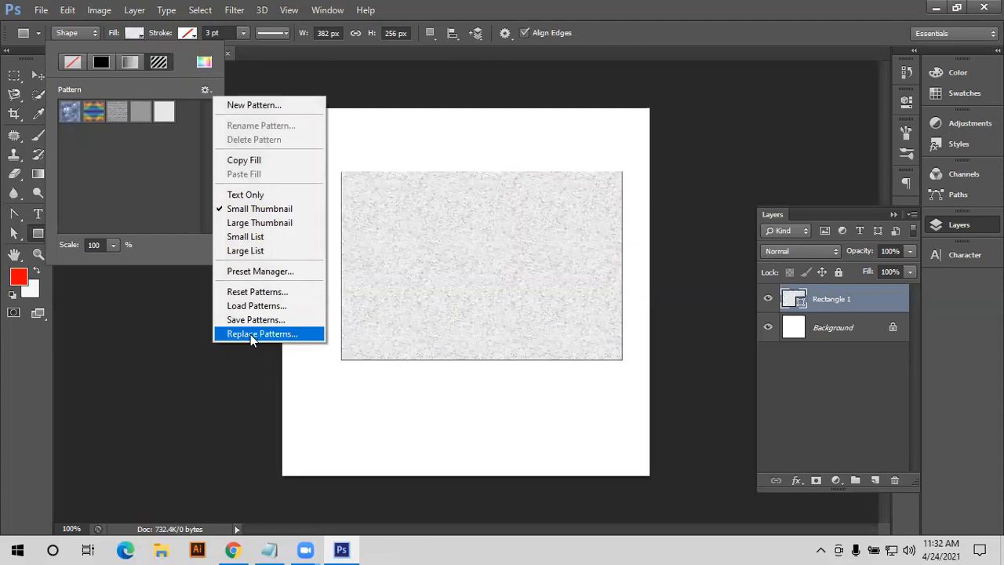
pyautogui.click(250, 334)
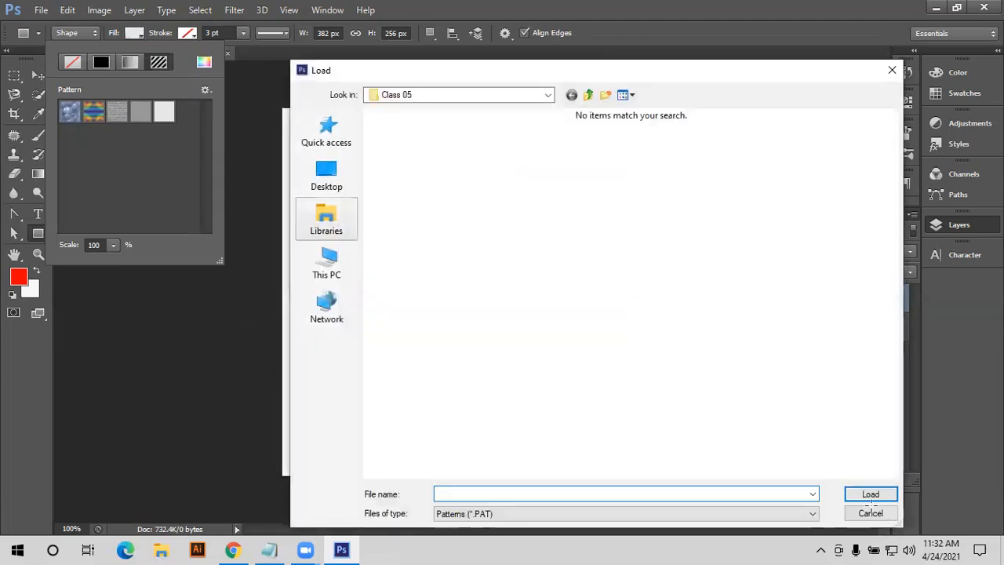
pyautogui.press('Escape')
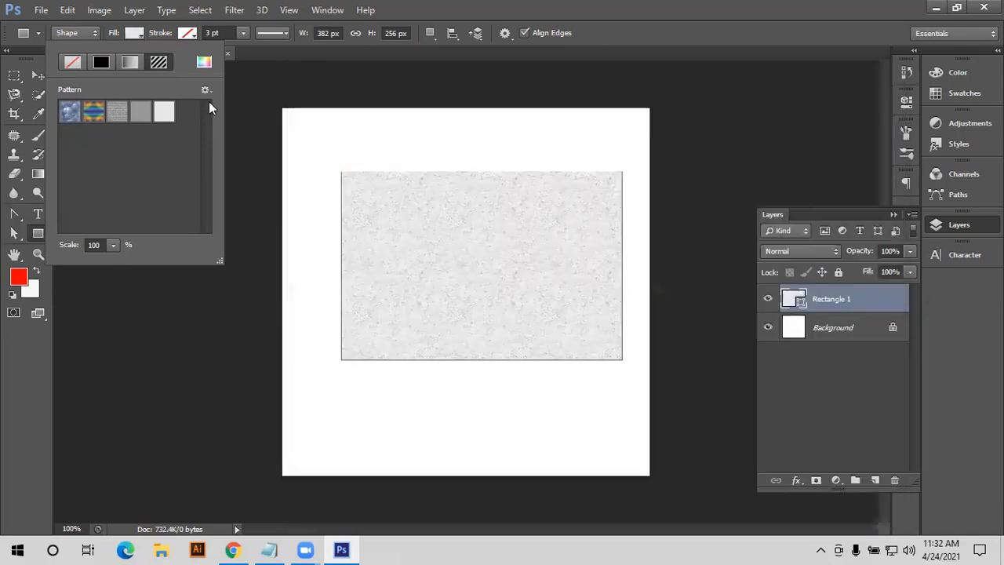
pyautogui.click(205, 90)
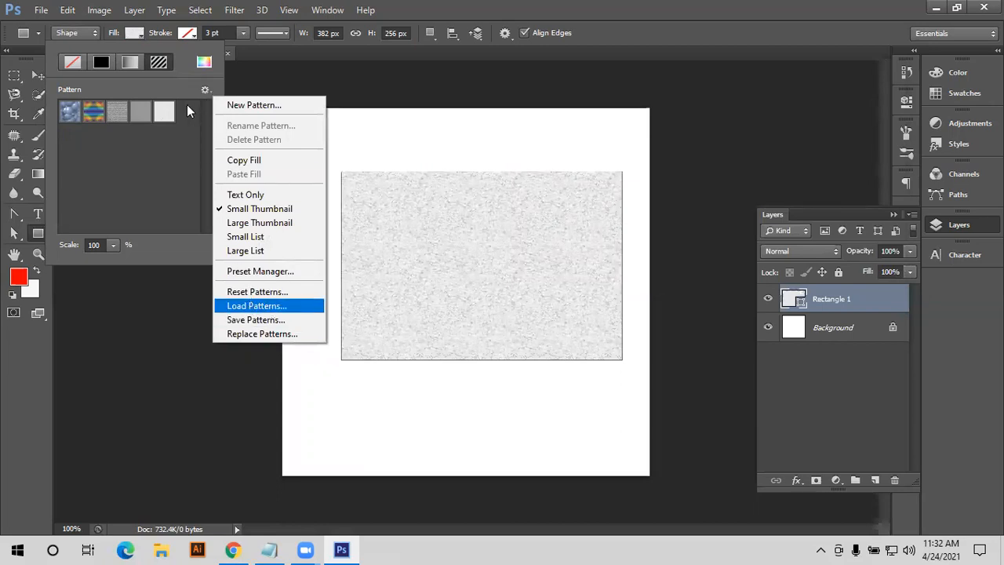
# Set the rectangle's fill to solid black (000000) using the Color Picker.
pyautogui.click(203, 62)
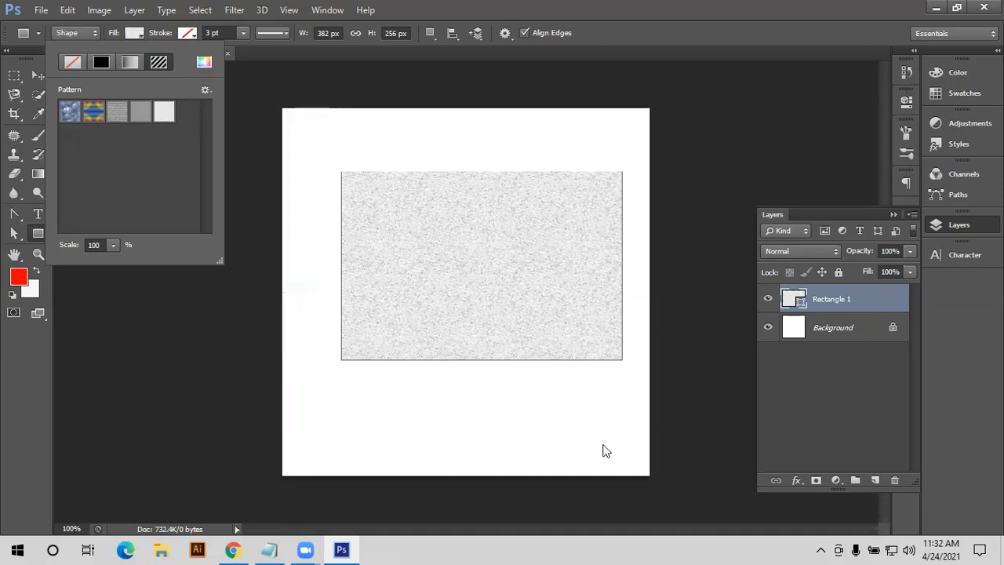
pyautogui.click(638, 504)
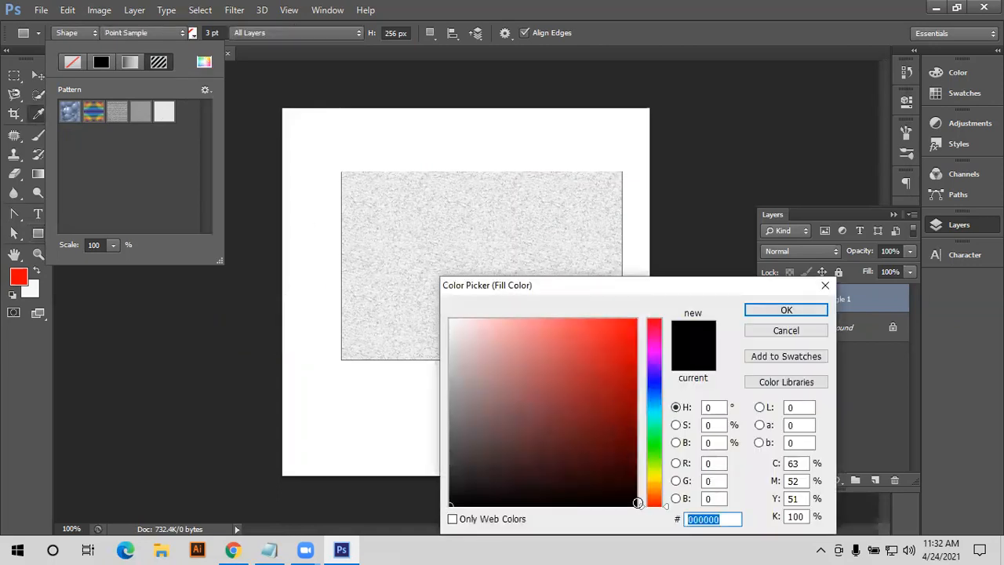
pyautogui.moveTo(617, 466); pyautogui.dragTo(639, 512)
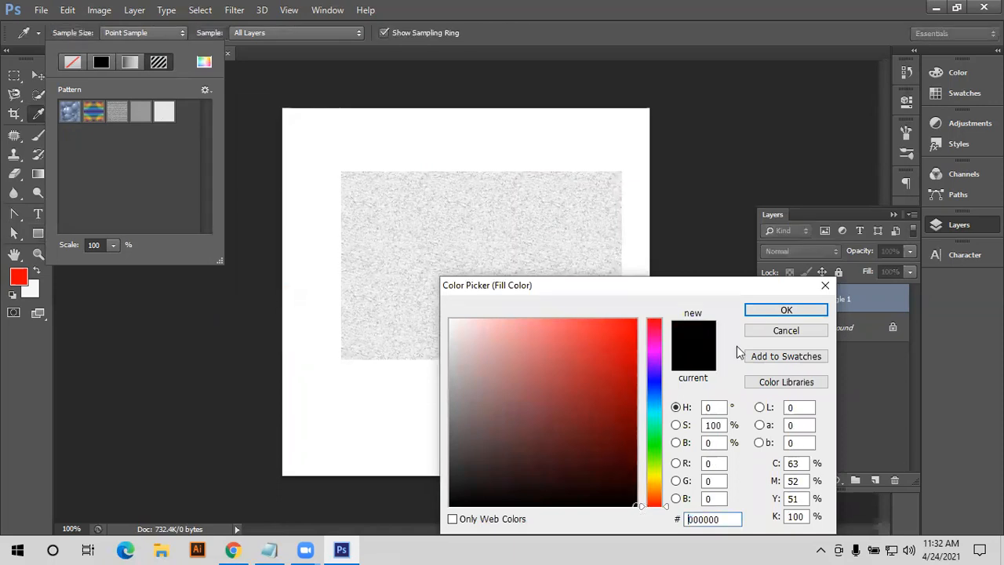
pyautogui.click(770, 307)
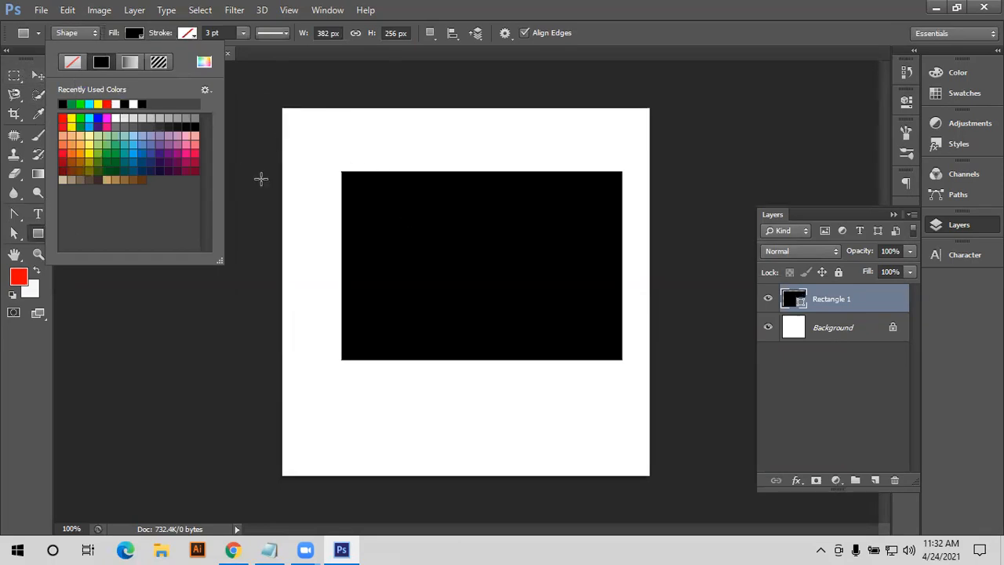
# Try a bright green stroke on the rectangle, and settle on a red stroke from the recently used colours.
pyautogui.click(191, 35)
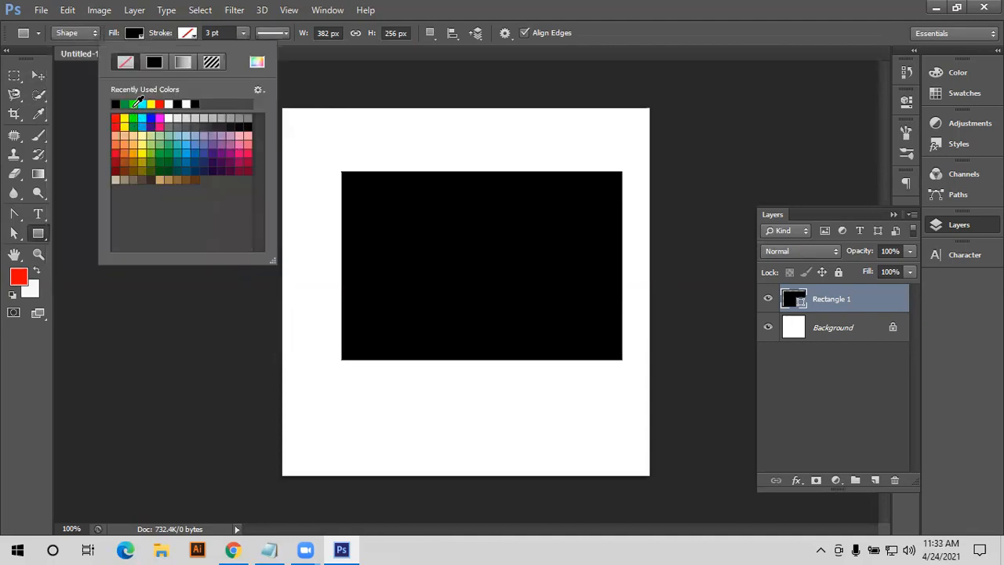
pyautogui.click(134, 105)
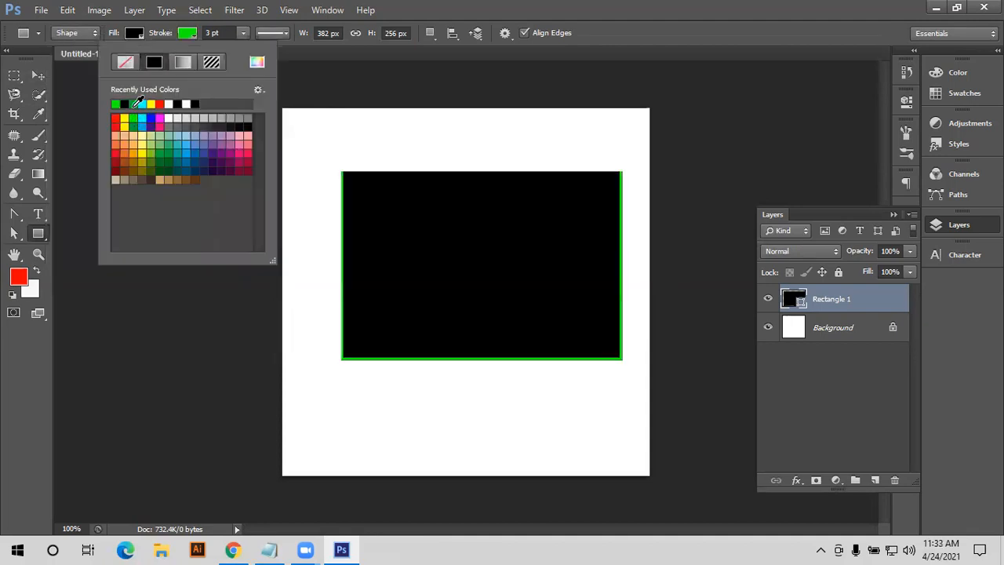
pyautogui.click(160, 104)
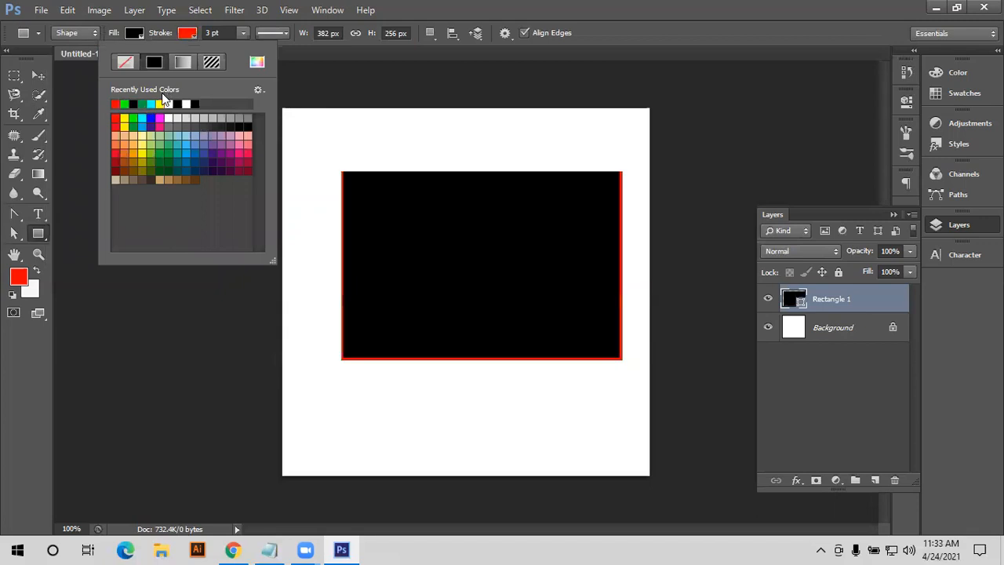
# Widen the rectangle's red stroke to about 25 pt.
pyautogui.click(243, 34)
pyautogui.moveTo(241, 43); pyautogui.dragTo(257, 45)
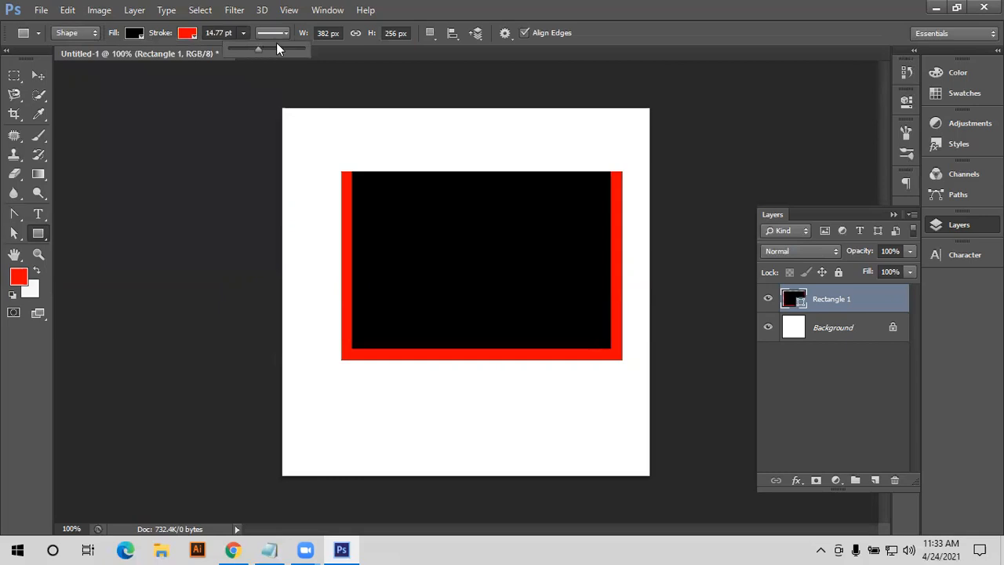
pyautogui.moveTo(288, 50); pyautogui.dragTo(260, 53)
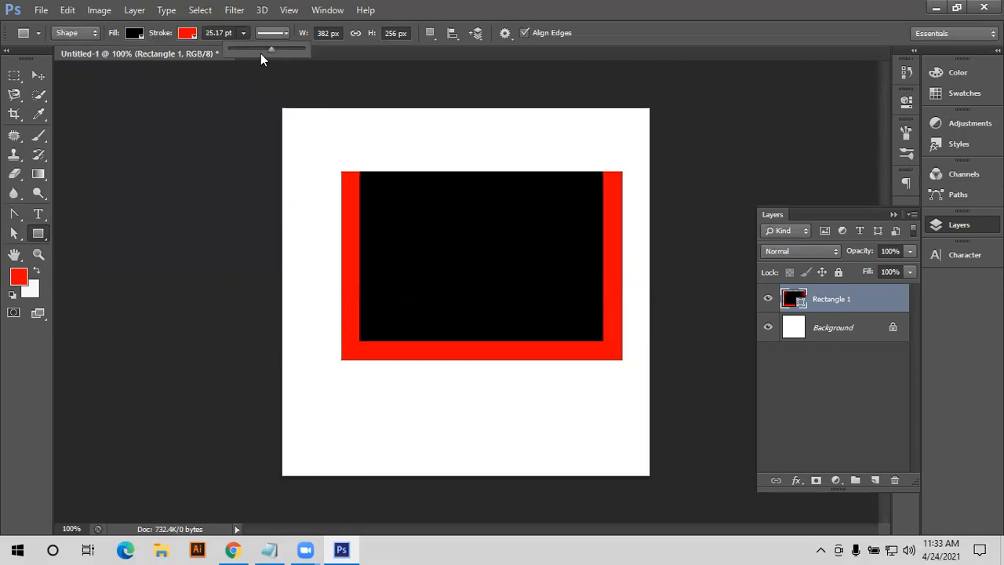
# Delete the existing rectangle and draw a new red one about 277 × 238 px near the middle of the canvas.
pyautogui.click(41, 79)
pyautogui.moveTo(408, 208); pyautogui.dragTo(572, 380)
pyautogui.press('Delete')
pyautogui.click(37, 235)
# Give the rectangle a black stroke about 21 pt wide.
pyautogui.click(187, 33)
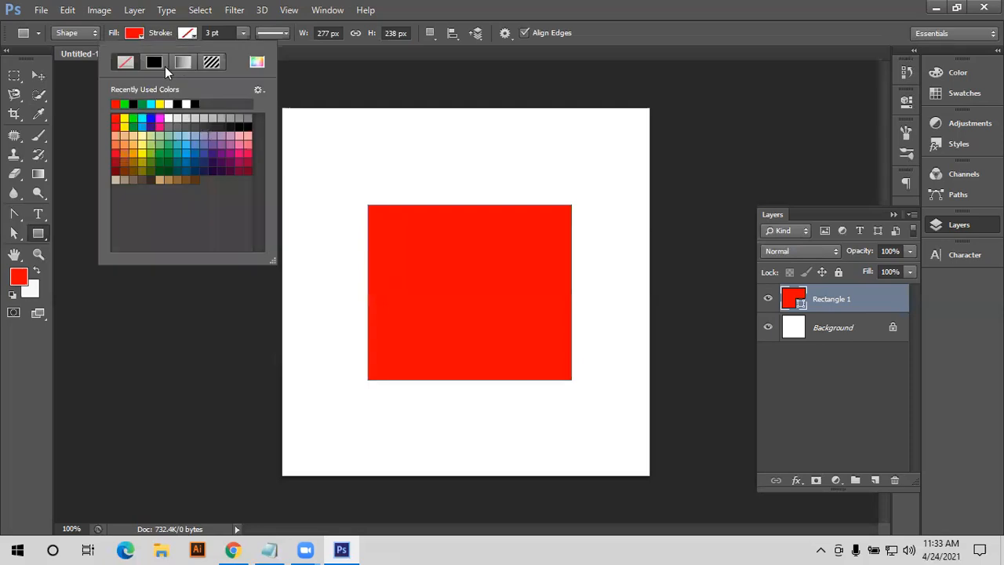
pyautogui.click(133, 103)
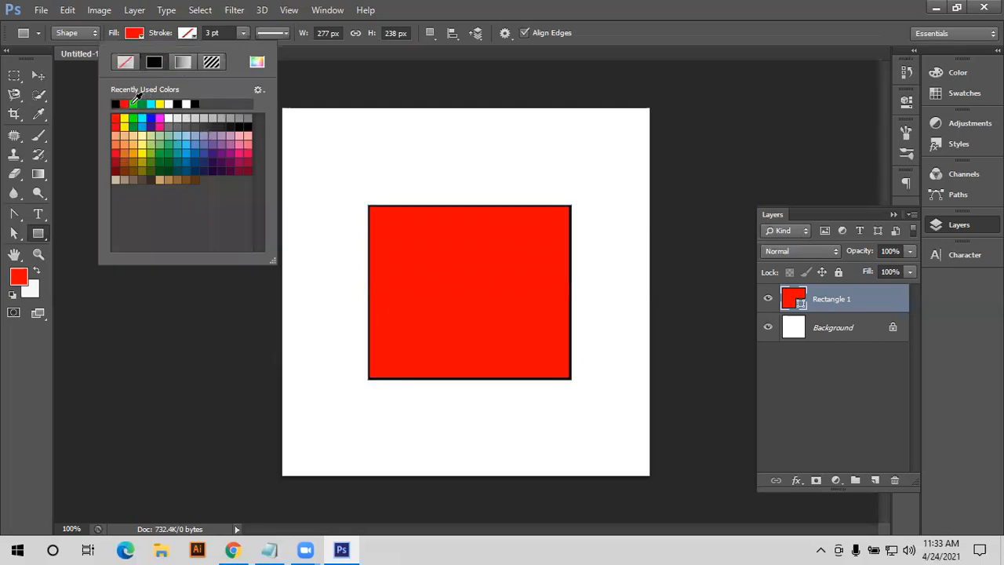
pyautogui.click(244, 33)
pyautogui.click(243, 34)
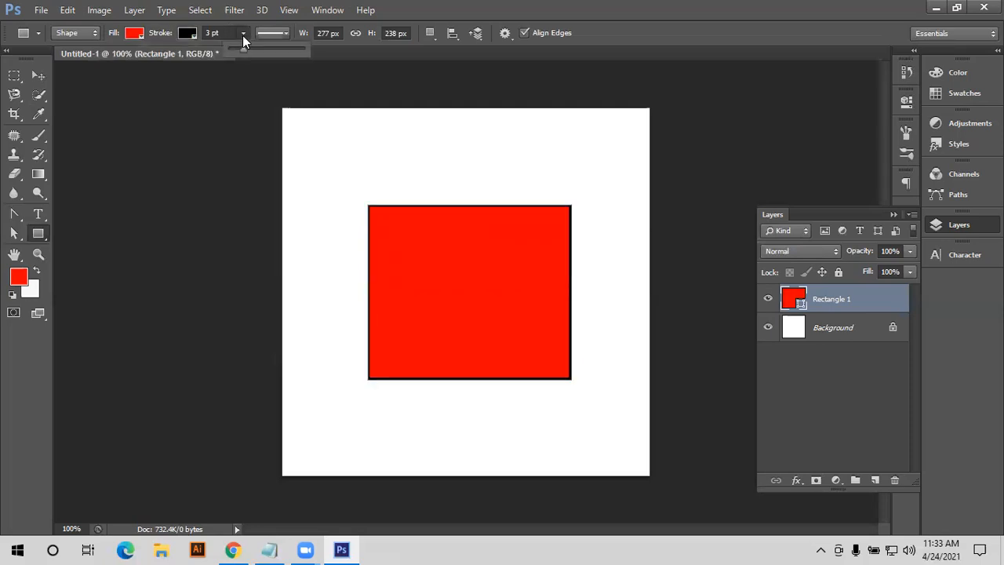
pyautogui.moveTo(264, 45); pyautogui.dragTo(270, 47)
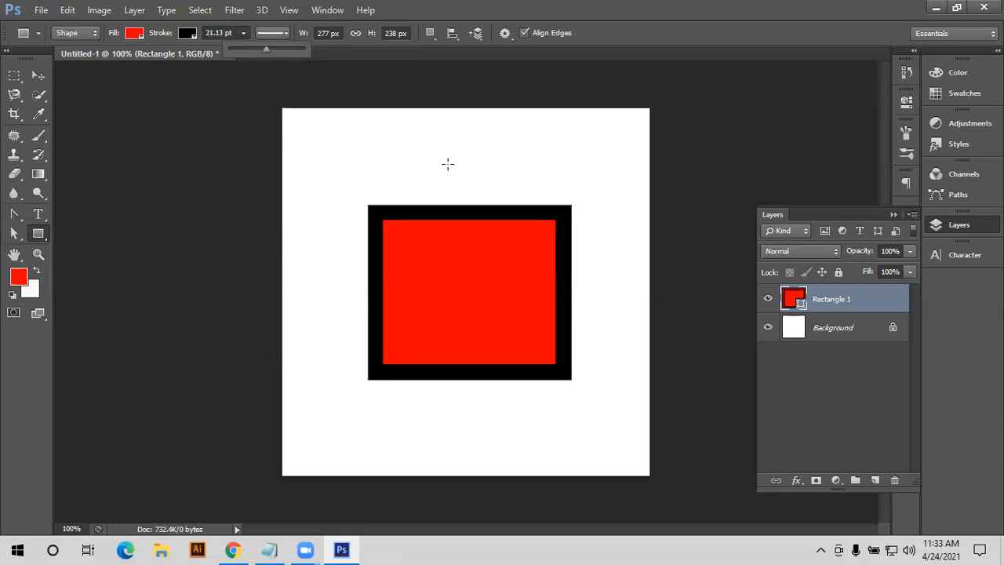
# Try the dashed stroke style, settle on the dotted one, and thin the stroke to about 5 pt.
pyautogui.click(288, 29)
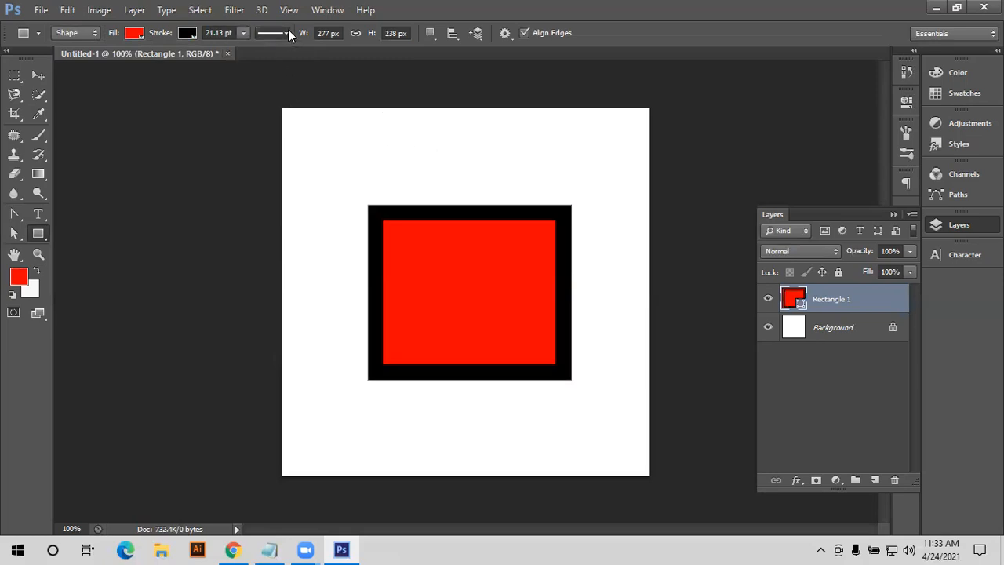
pyautogui.click(288, 29)
pyautogui.click(265, 97)
pyautogui.click(259, 118)
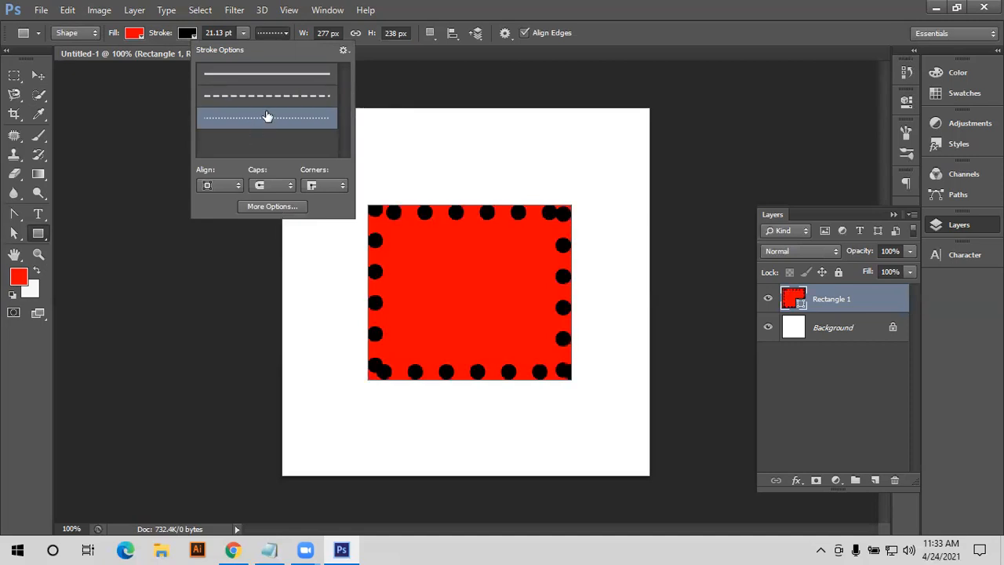
pyautogui.click(243, 33)
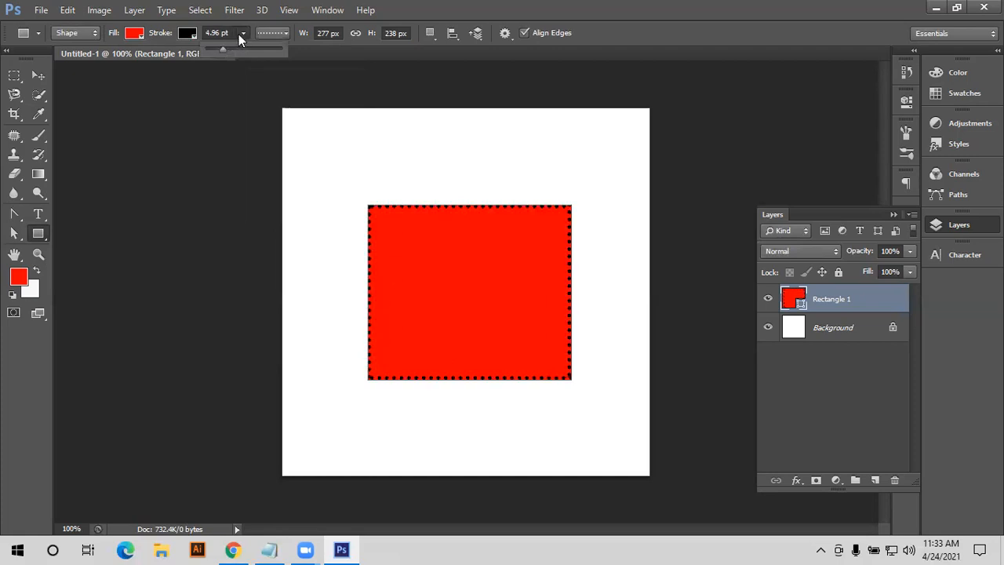
# Try the centre, outside and inside alignments on the rectangle's dotted stroke.
pyautogui.click(273, 33)
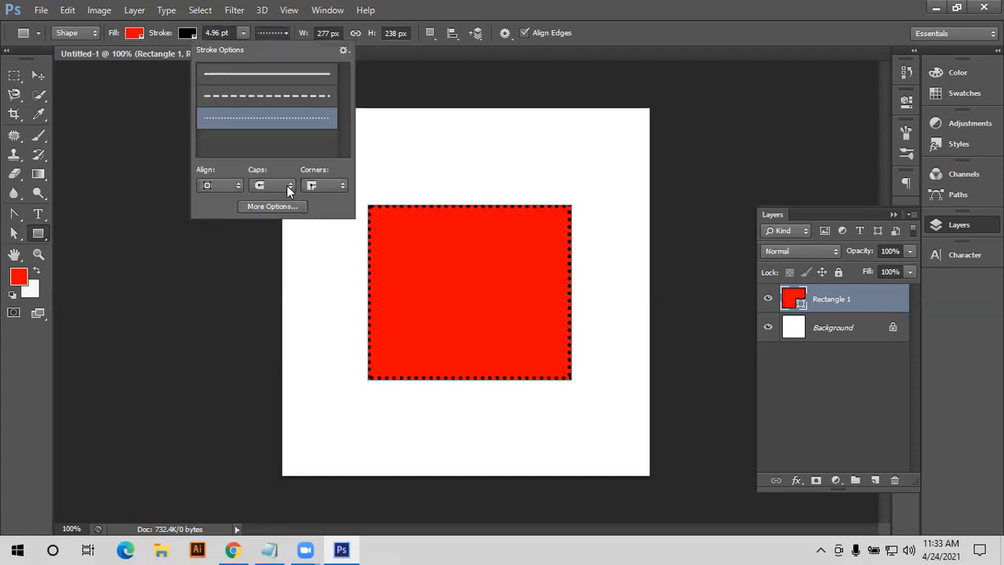
pyautogui.click(233, 184)
pyautogui.click(220, 211)
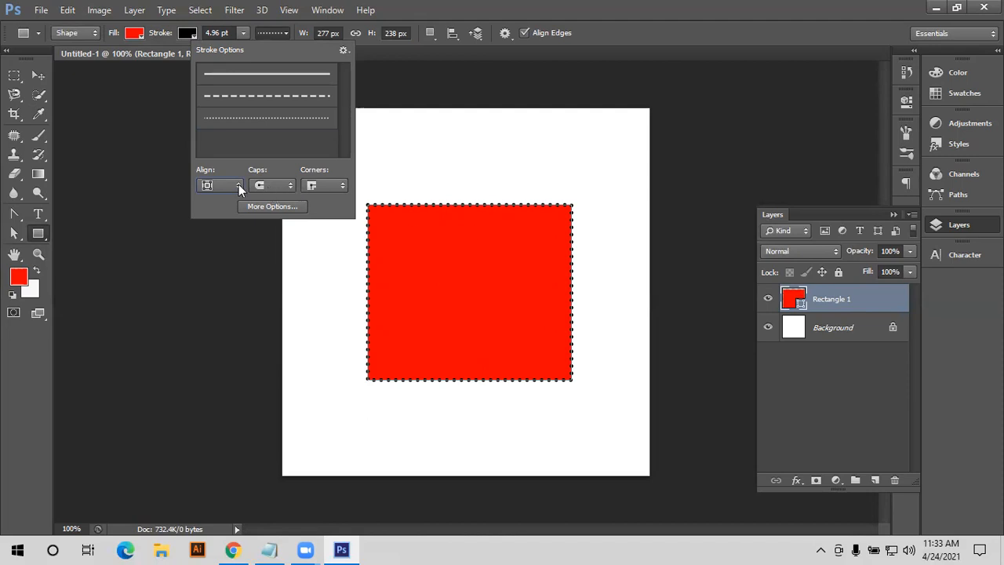
pyautogui.click(239, 184)
pyautogui.click(232, 223)
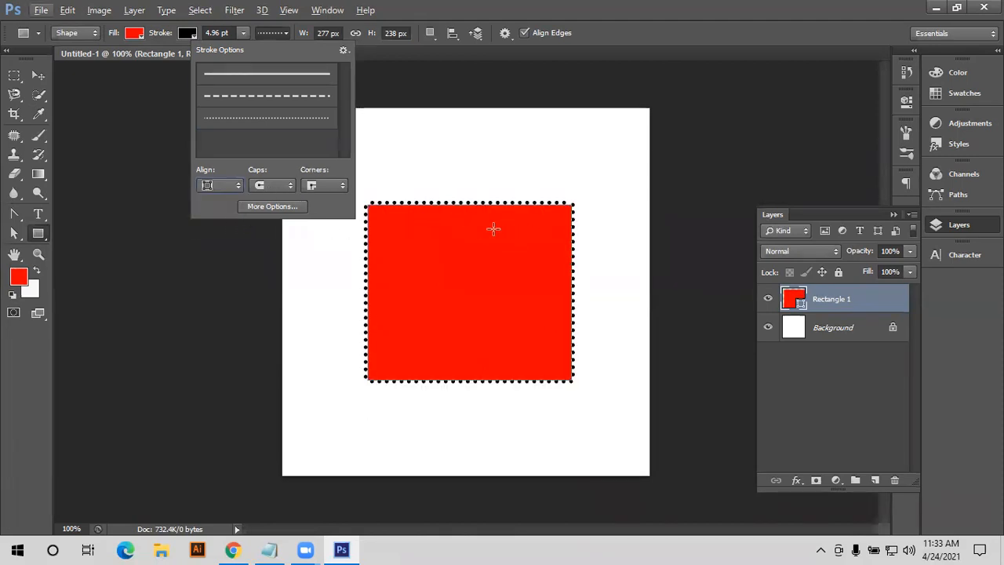
pyautogui.click(234, 185)
pyautogui.click(225, 202)
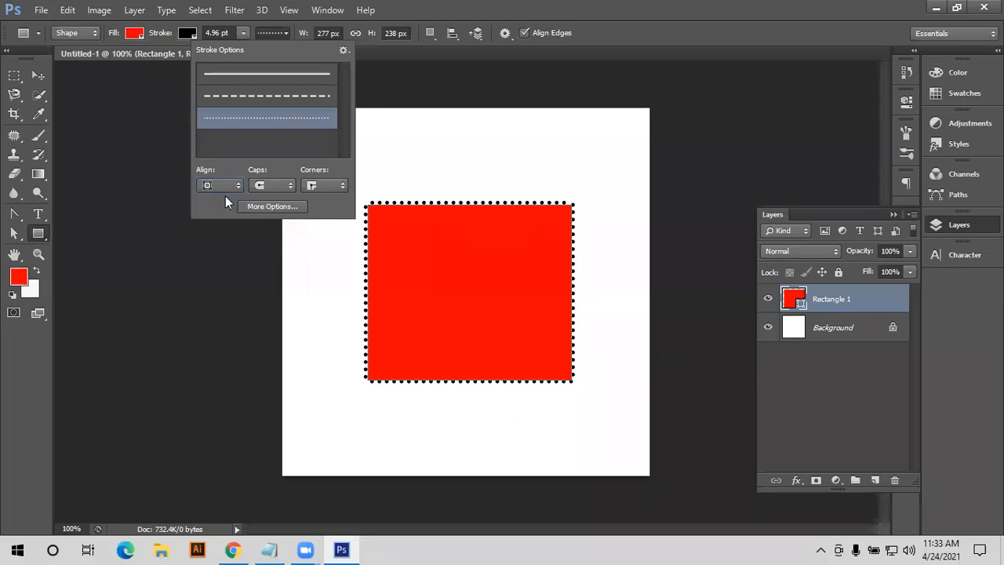
pyautogui.click(227, 187)
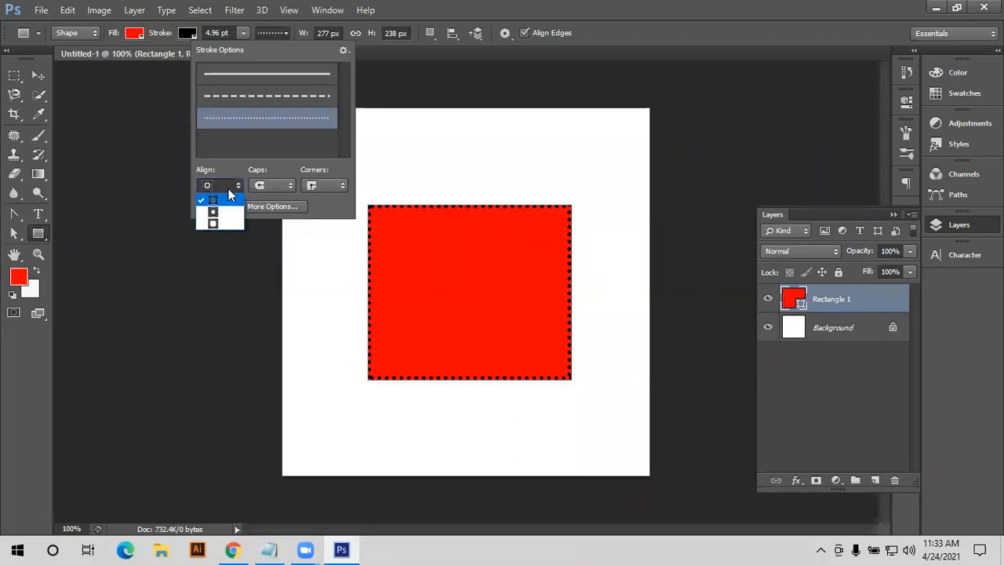
pyautogui.click(215, 225)
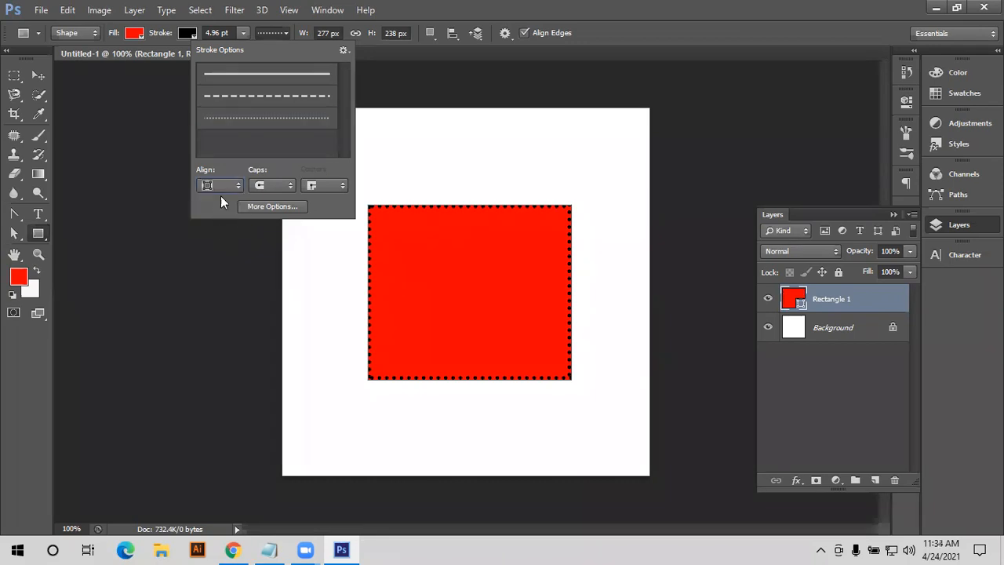
# Switch the stroke to a solid line with round caps and round corners, and view its detailed settings without altering them.
pyautogui.click(291, 78)
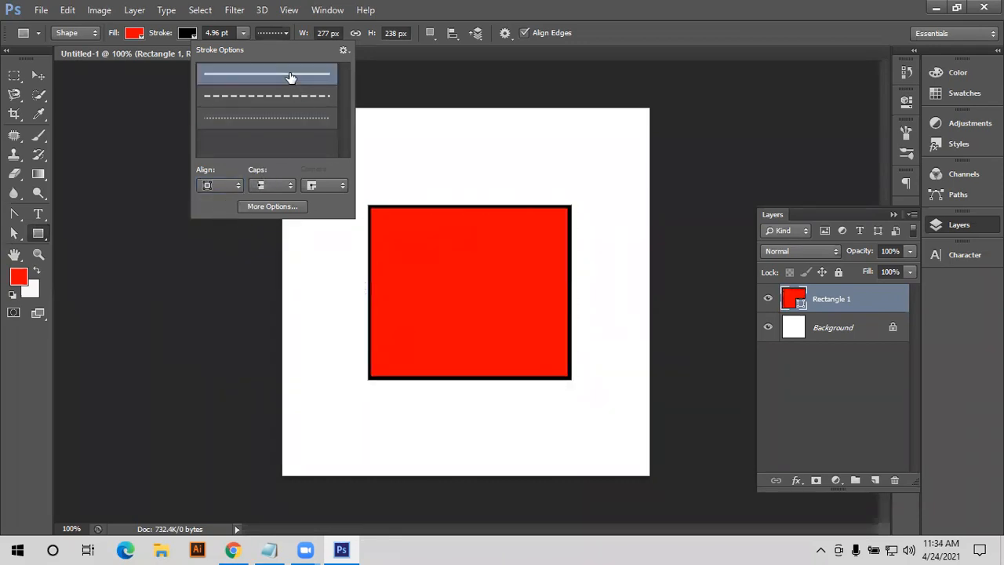
pyautogui.click(269, 185)
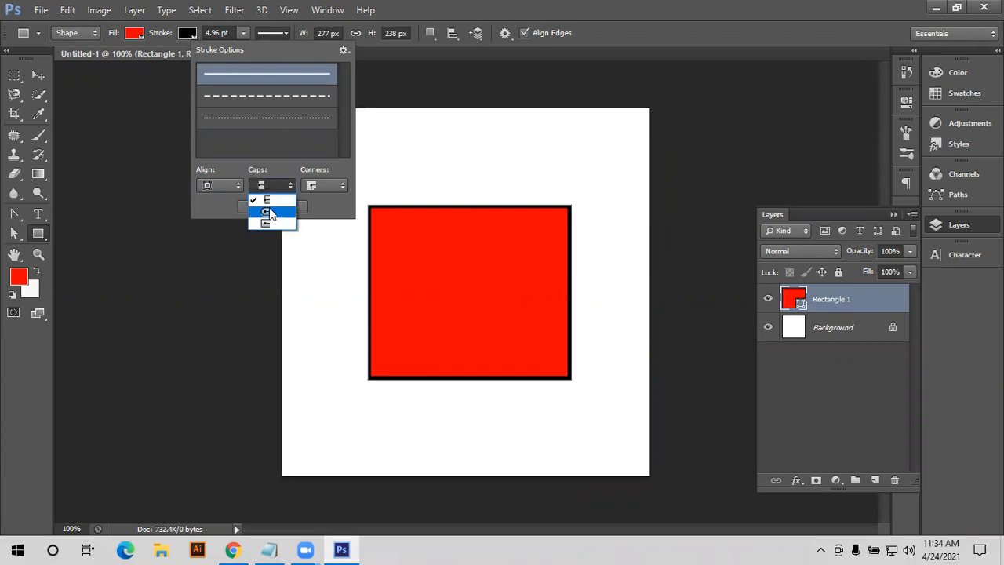
pyautogui.click(267, 212)
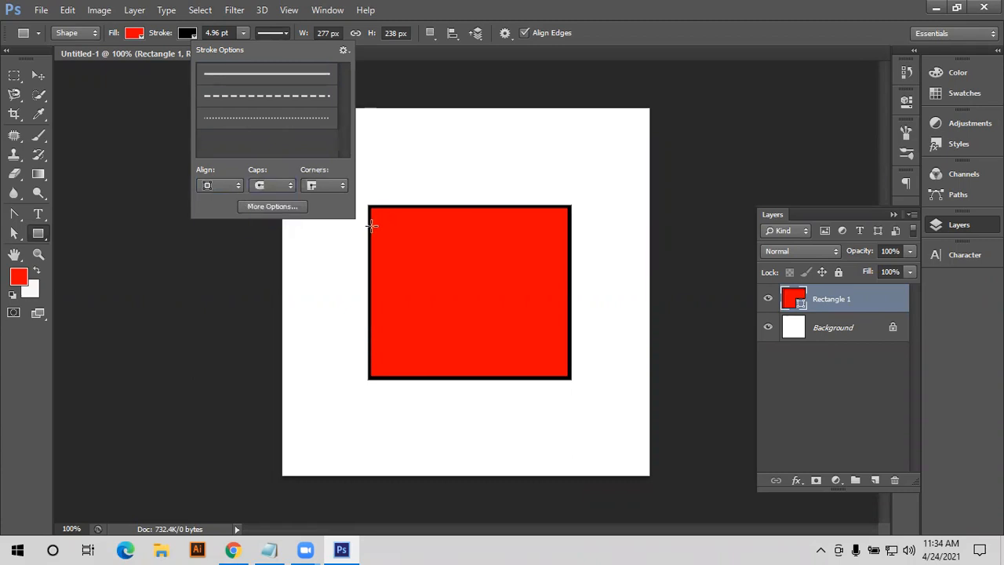
pyautogui.click(339, 186)
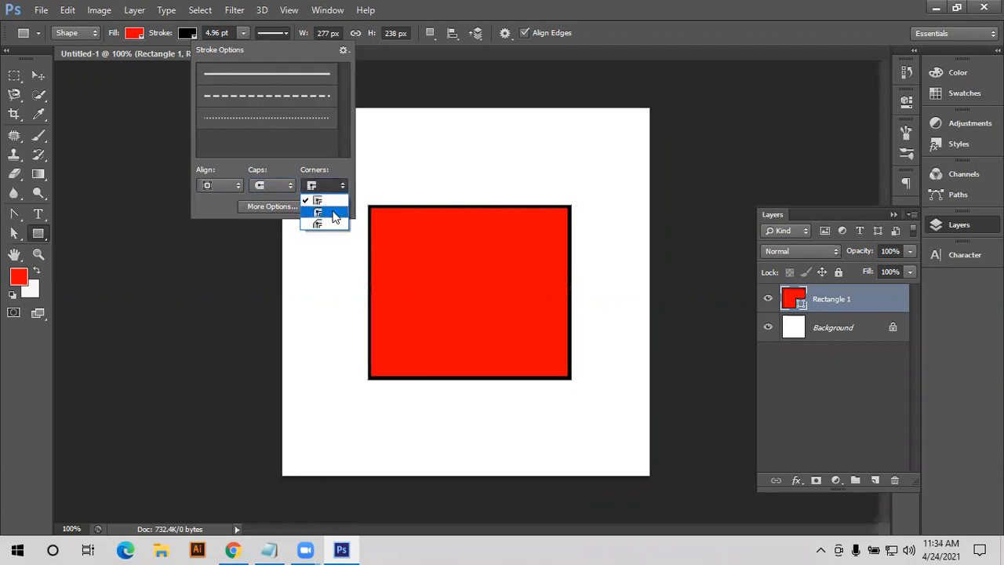
pyautogui.click(324, 212)
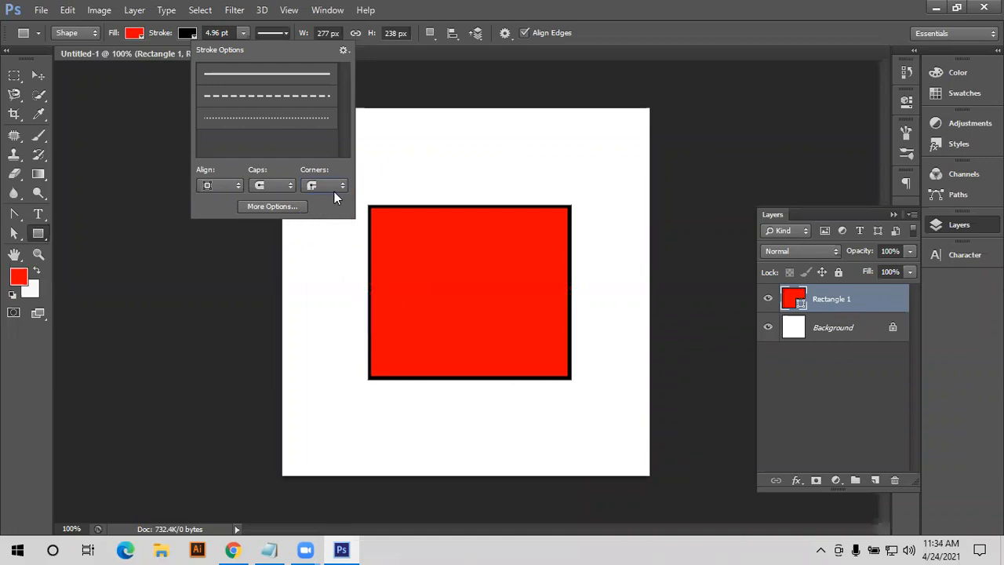
pyautogui.click(287, 212)
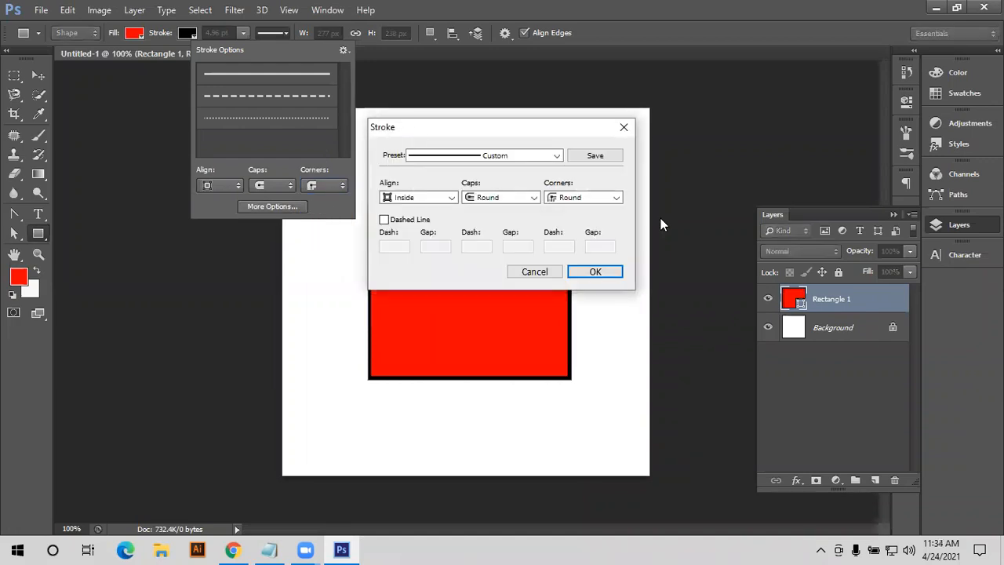
pyautogui.click(549, 273)
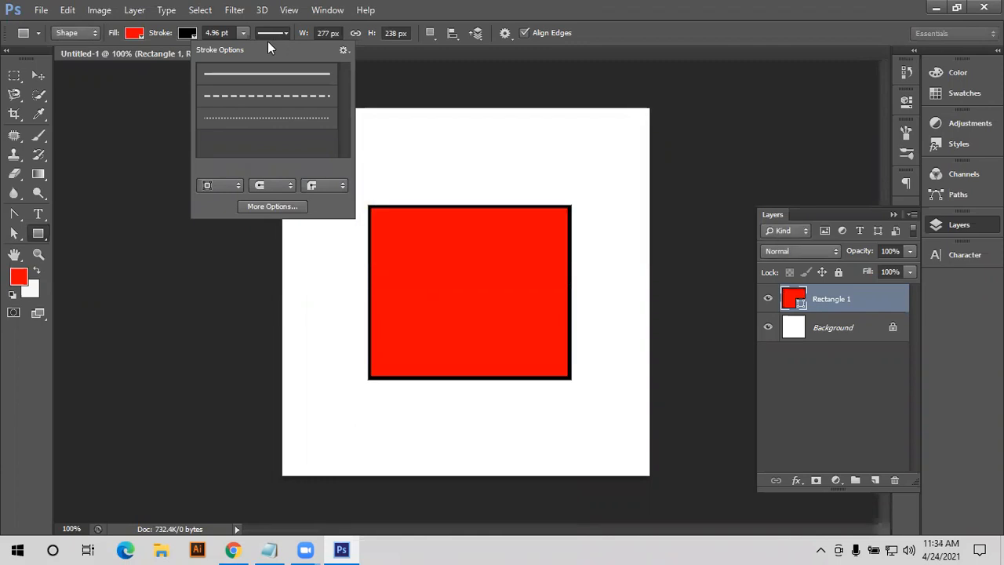
pyautogui.click(186, 35)
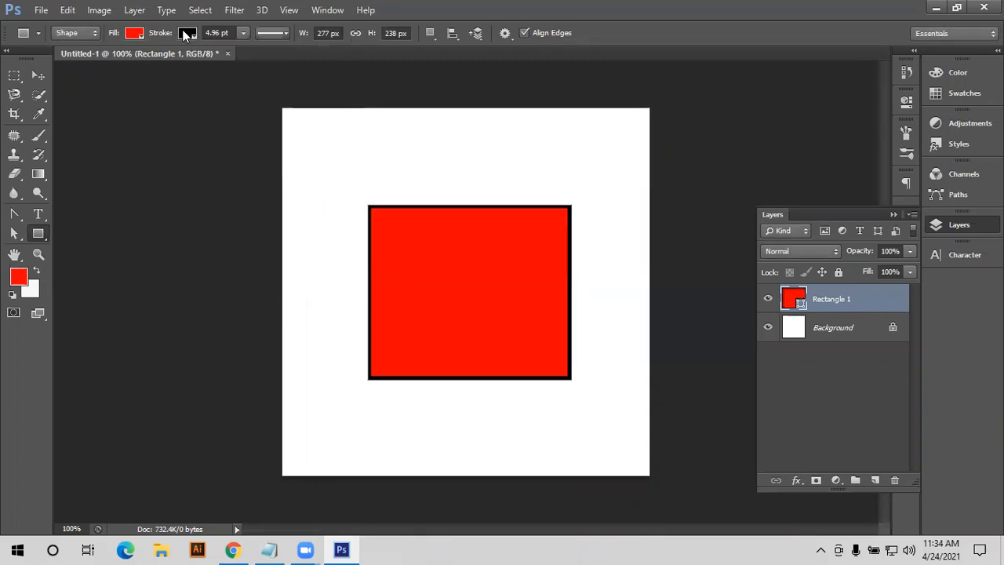
pyautogui.click(186, 35)
pyautogui.click(217, 32)
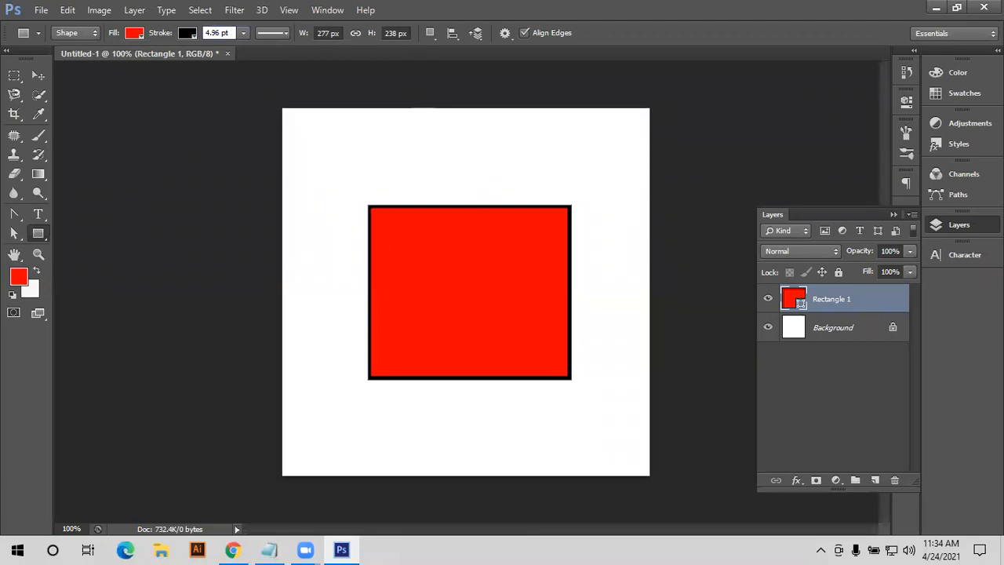
# Try a rectangle width of 300 px, and settle on 400 px.
pyautogui.click(338, 34)
pyautogui.write('3')
pyautogui.press('Return')
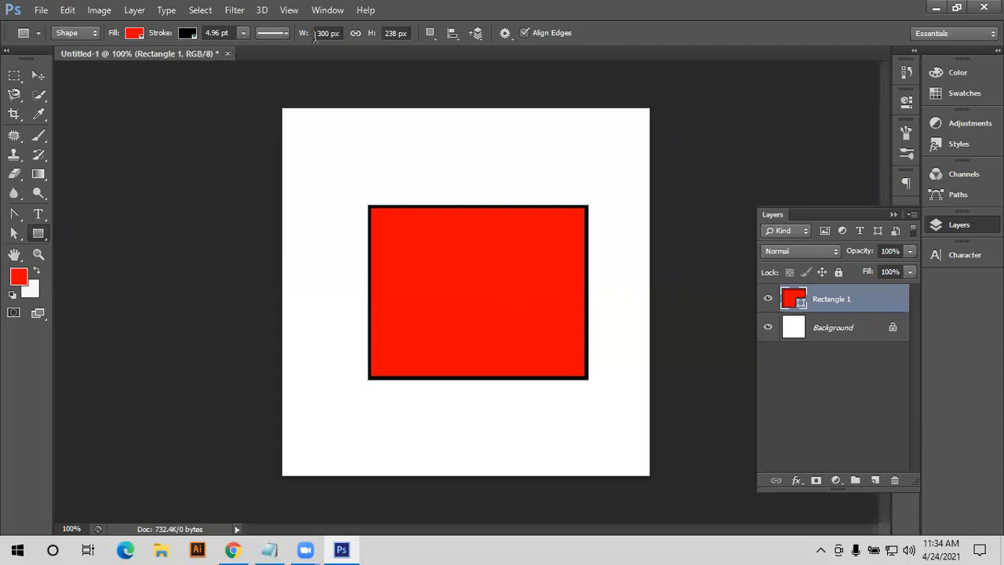
pyautogui.click(341, 34)
pyautogui.write('400')
pyautogui.press('Return')
# Move the widened rectangle back within the canvas, slightly below the middle, and remove its stroke.
pyautogui.click(39, 74)
pyautogui.moveTo(476, 247); pyautogui.dragTo(465, 291)
pyautogui.press('u')
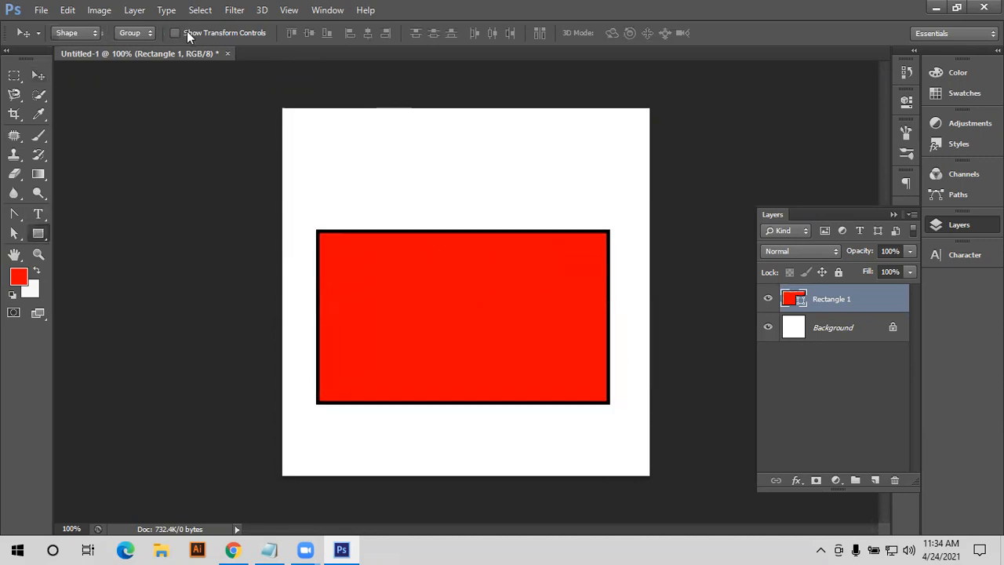
pyautogui.click(134, 33)
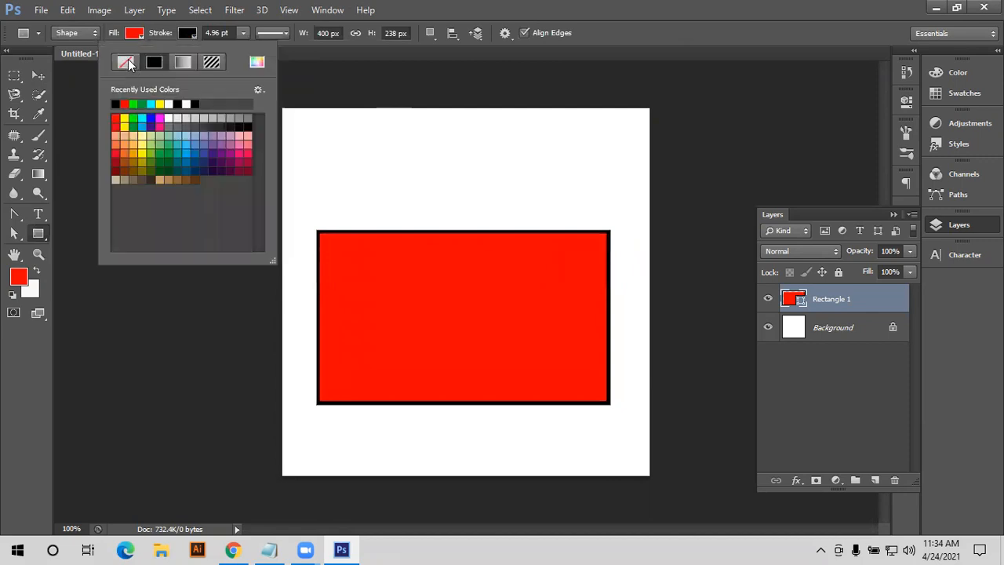
pyautogui.click(126, 63)
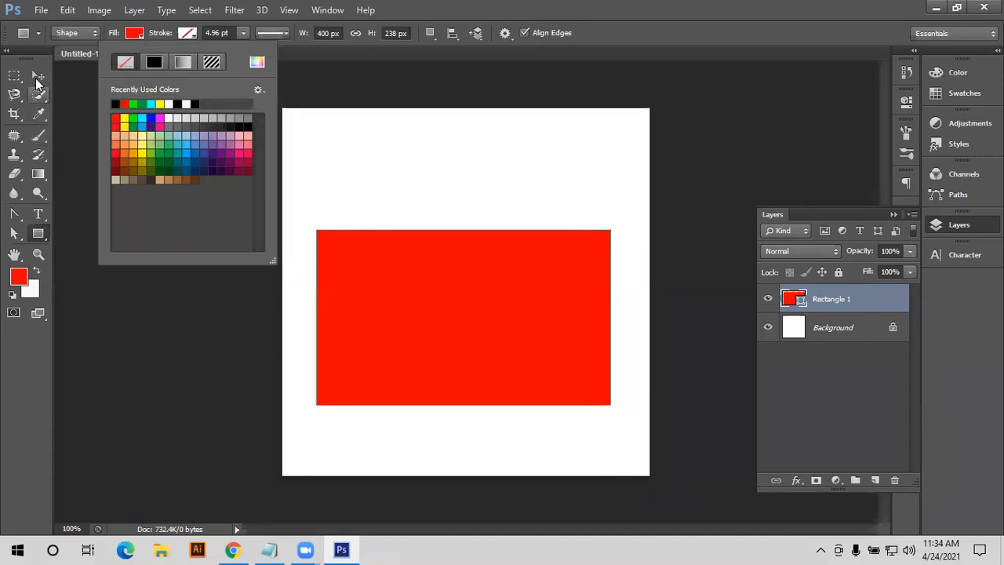
# Try the Combine Shapes path operation and view the Rectangular Marquee's comparable selection modes.
pyautogui.click(432, 33)
pyautogui.click(432, 33)
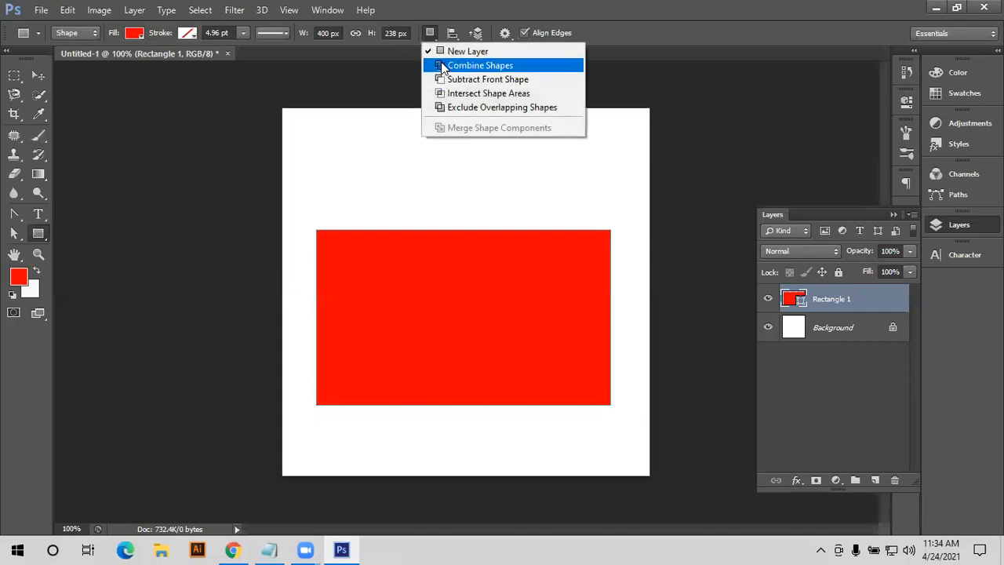
pyautogui.click(444, 66)
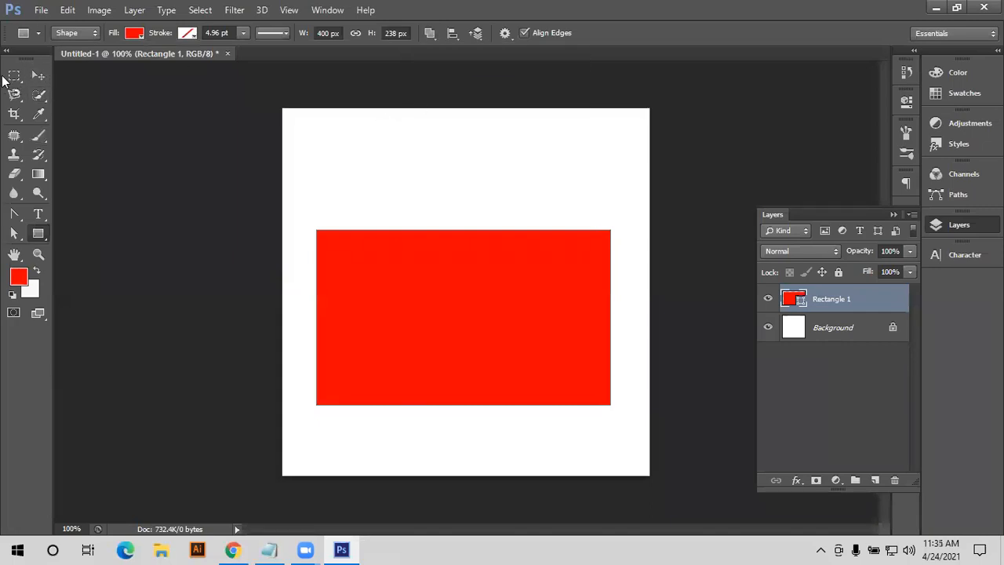
pyautogui.click(14, 76)
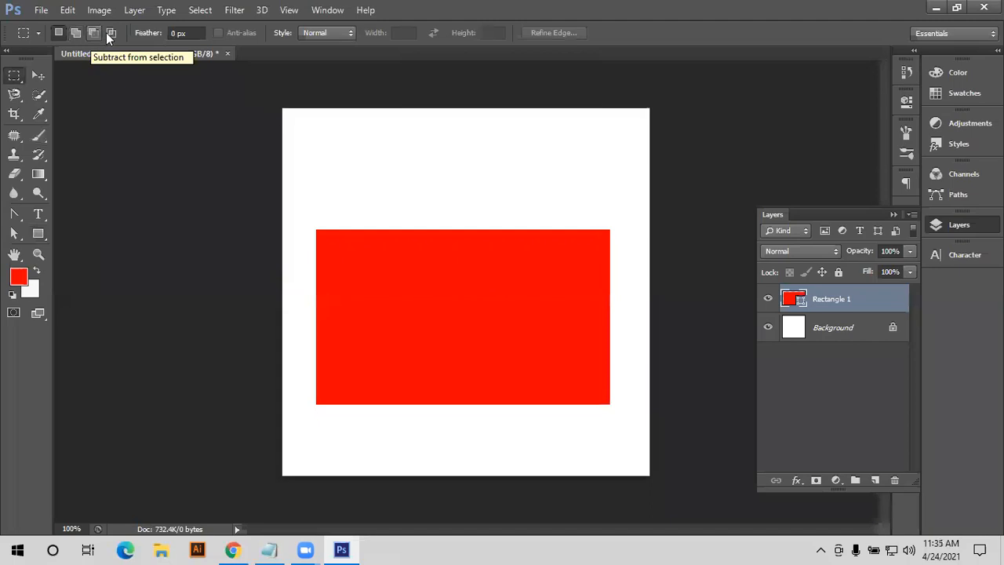
pyautogui.click(38, 233)
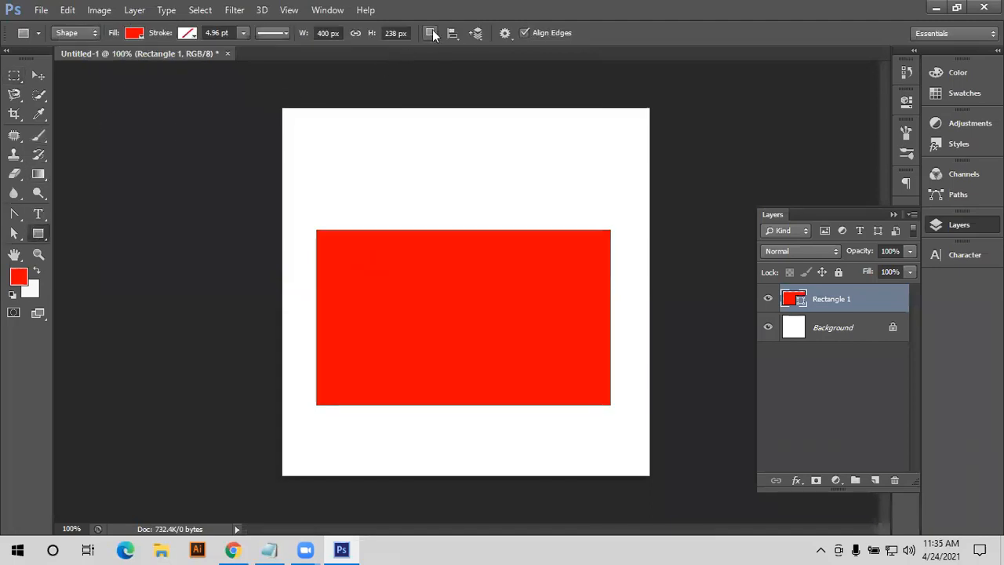
# Using Combine Shapes, draw a smaller rectangle overlapping the red one's upper-left corner and move the combined shape lower on the canvas.
pyautogui.click(433, 35)
pyautogui.click(455, 68)
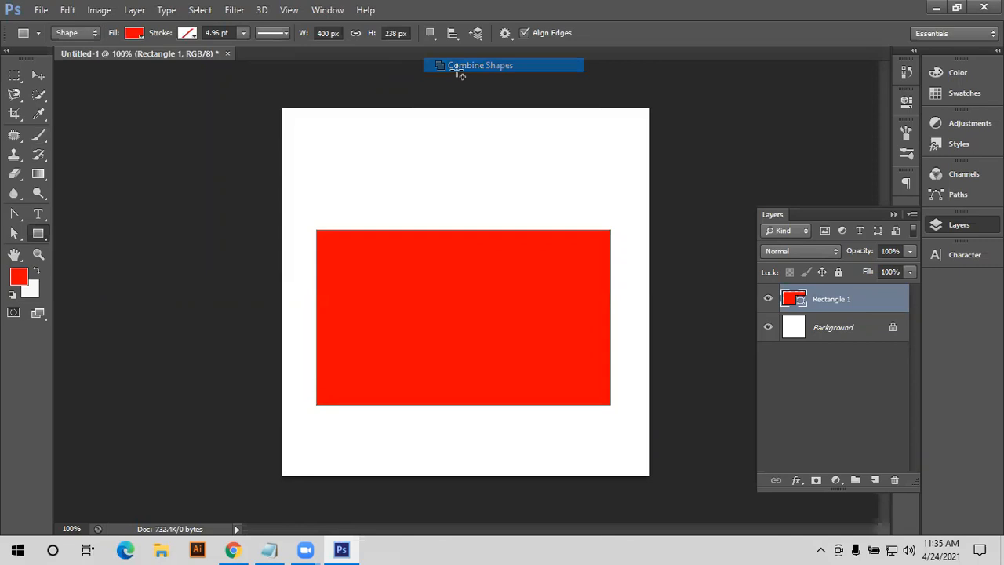
pyautogui.click(431, 33)
pyautogui.click(461, 66)
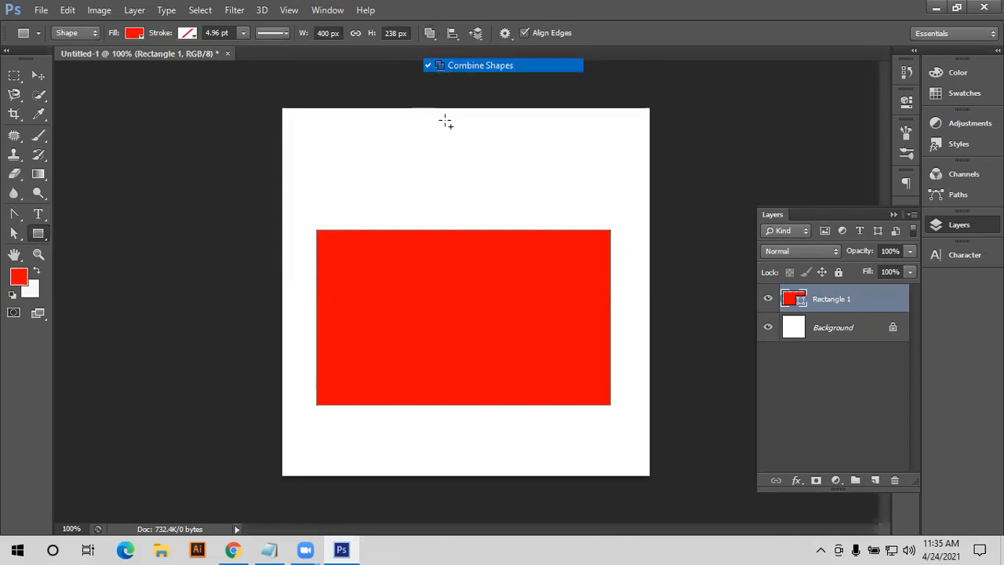
pyautogui.moveTo(301, 208); pyautogui.dragTo(417, 295)
pyautogui.click(37, 75)
pyautogui.click(107, 222)
pyautogui.moveTo(361, 270); pyautogui.dragTo(357, 315)
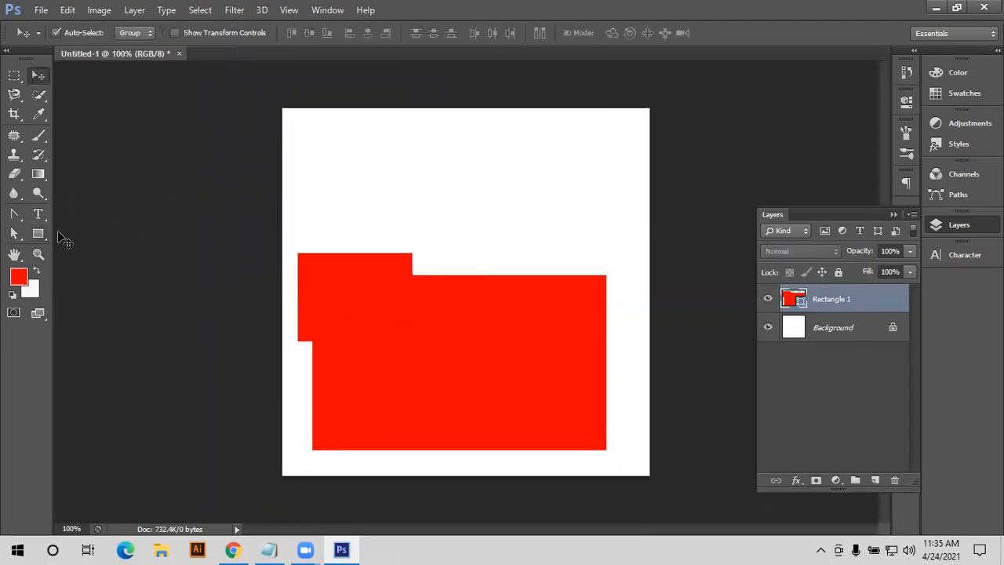
# With the New Layer operation, draw two separate rectangles above the combined shape, a wide one and a narrow one about 44 × 91 px.
pyautogui.click(38, 233)
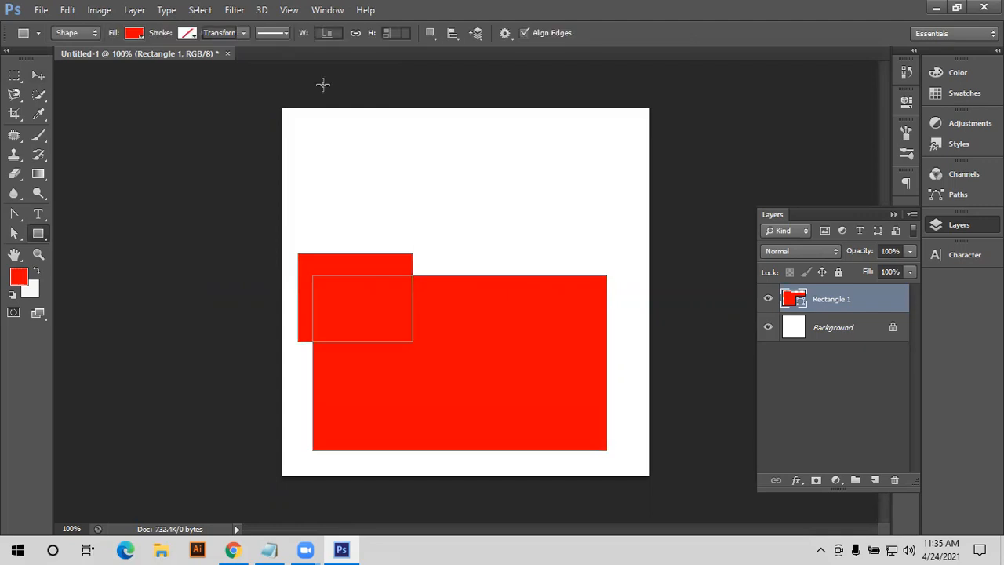
pyautogui.click(429, 34)
pyautogui.click(456, 49)
pyautogui.moveTo(383, 131); pyautogui.dragTo(510, 220)
pyautogui.moveTo(585, 138); pyautogui.dragTo(619, 204)
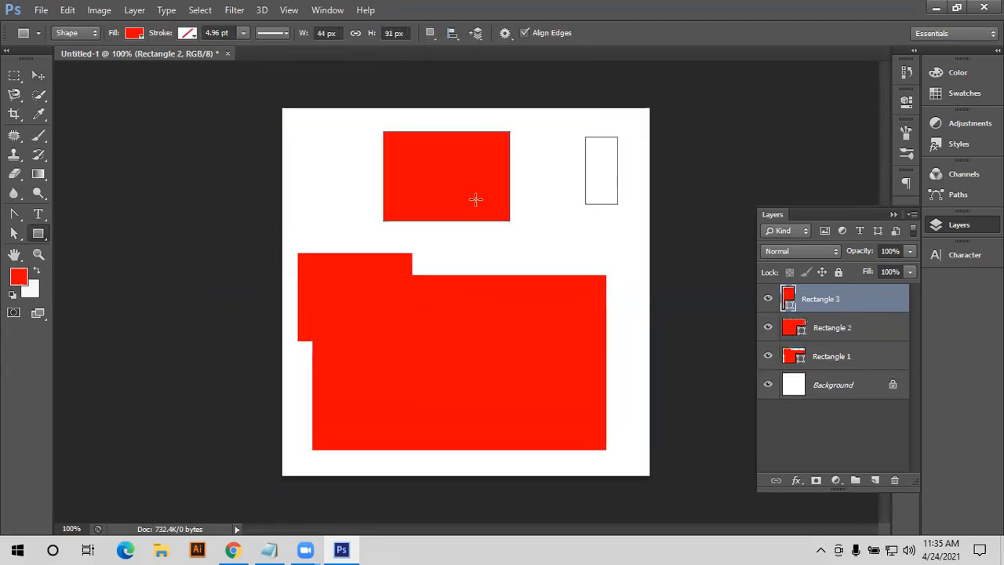
# Draw a third separate rectangle about 71 × 52 px beside the wide one, and delete all three rectangles above the combined shape.
pyautogui.moveTo(319, 157); pyautogui.dragTo(371, 196)
pyautogui.click(38, 76)
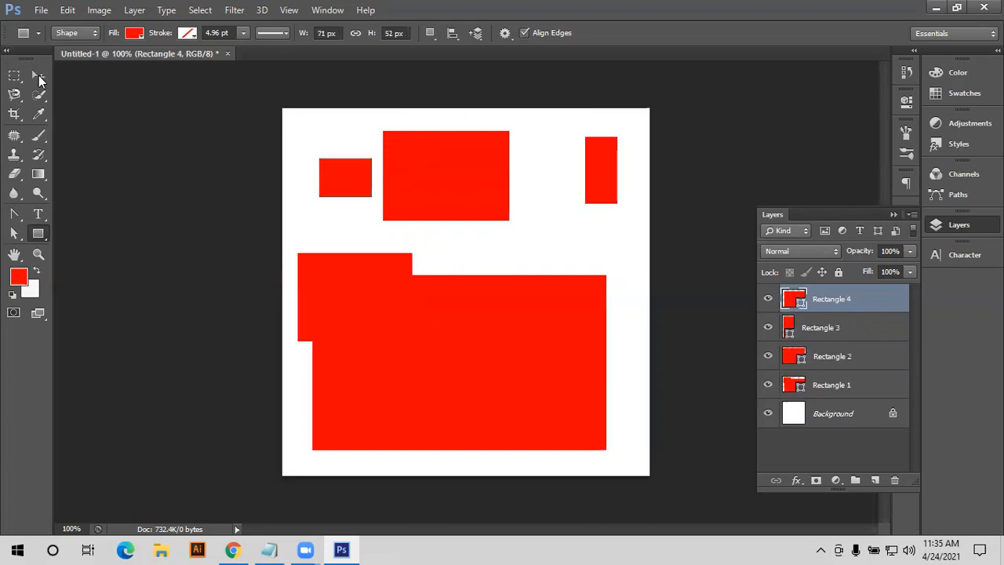
pyautogui.moveTo(322, 135); pyautogui.dragTo(619, 226)
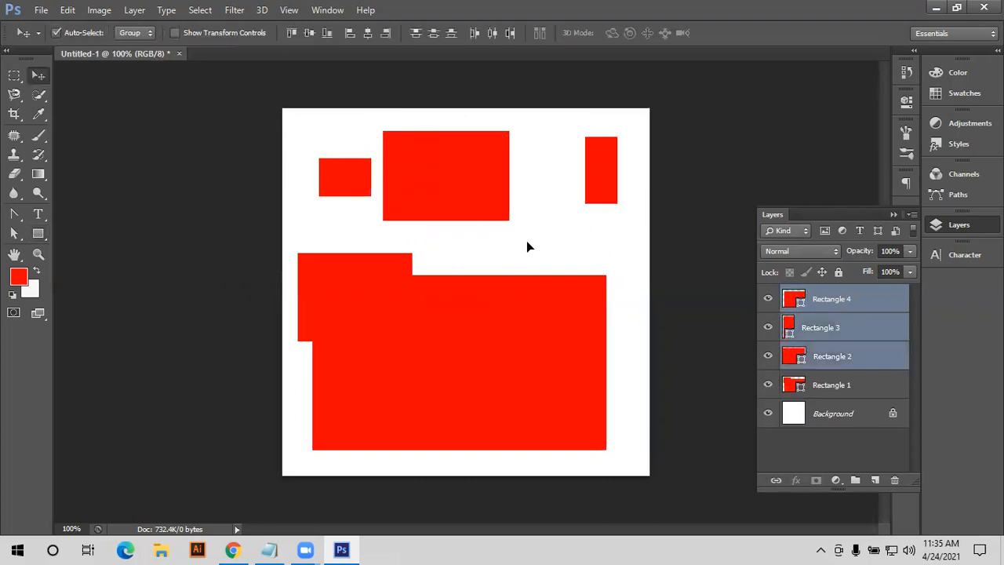
pyautogui.press('Delete')
# Move the combined shape up toward the canvas middle and use Combine Shapes to add a larger rectangle over its upper-left corner.
pyautogui.moveTo(512, 298); pyautogui.dragTo(531, 248)
pyautogui.moveTo(445, 264); pyautogui.dragTo(454, 258)
pyautogui.press('u')
pyautogui.click(430, 33)
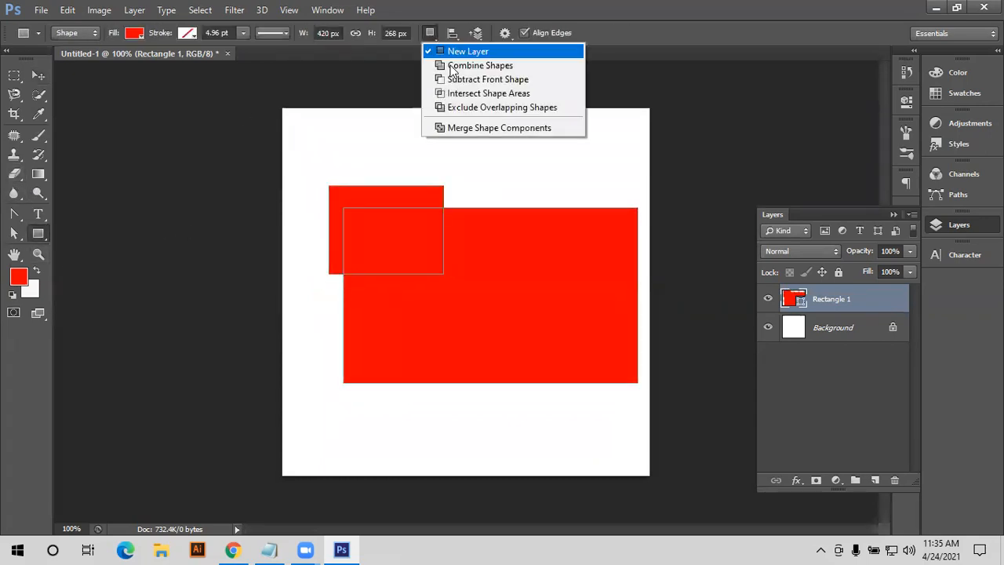
pyautogui.click(467, 66)
pyautogui.moveTo(305, 142); pyautogui.dragTo(486, 284)
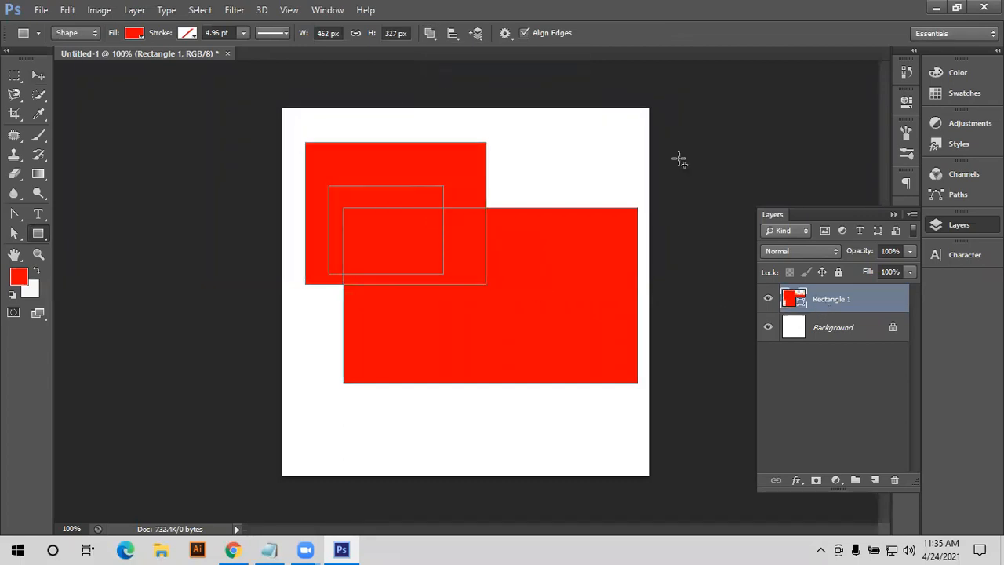
# With Subtract Front Shape, cut away the shape's protruding upper part and a notch near its upper-right corner using two rectangles.
pyautogui.click(430, 33)
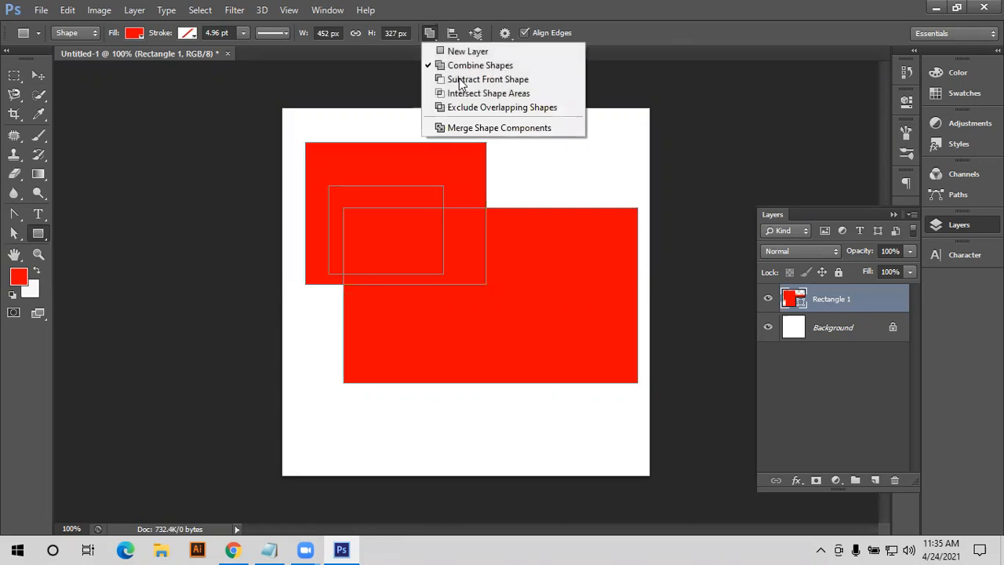
pyautogui.click(482, 79)
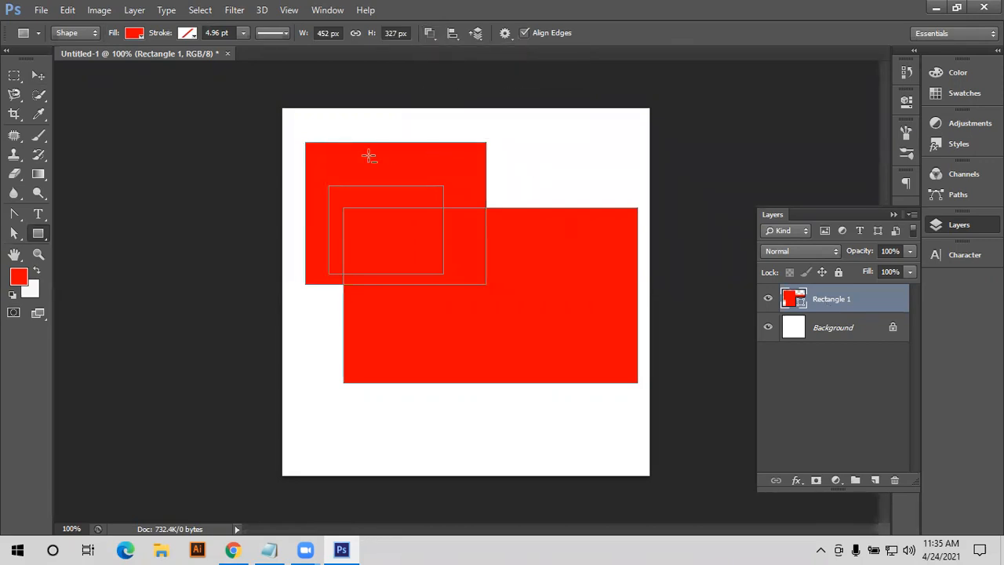
pyautogui.moveTo(274, 127); pyautogui.dragTo(510, 208)
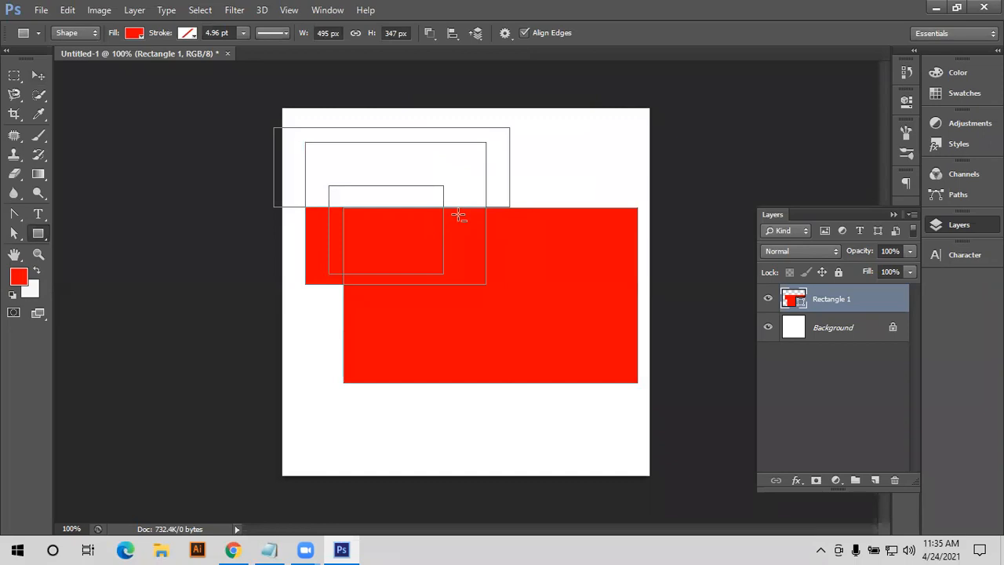
pyautogui.moveTo(523, 149); pyautogui.dragTo(623, 256)
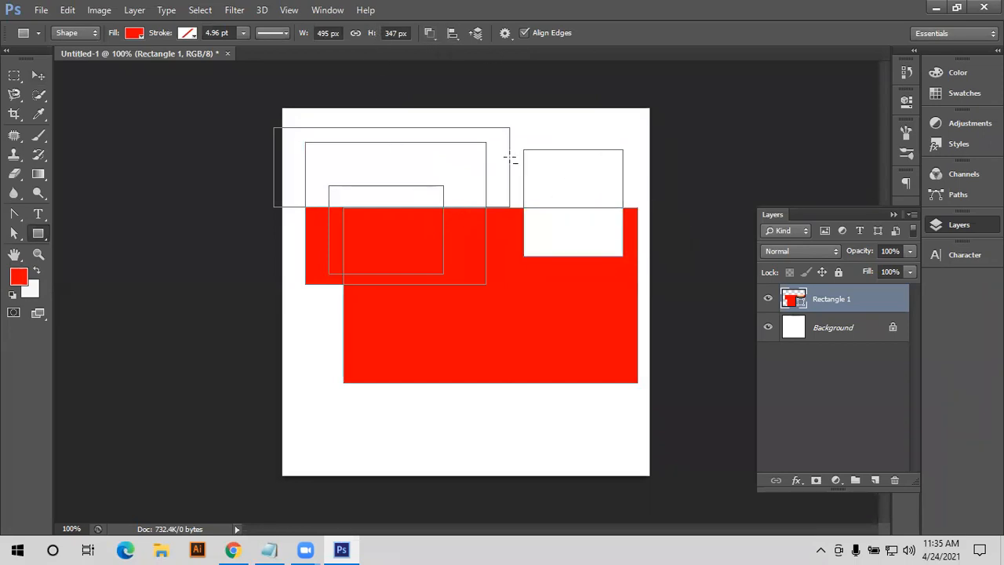
# With Intersect Shape Areas, draw a tall rectangle across the shape's middle, undo it, and redraw it slightly farther right.
pyautogui.click(430, 33)
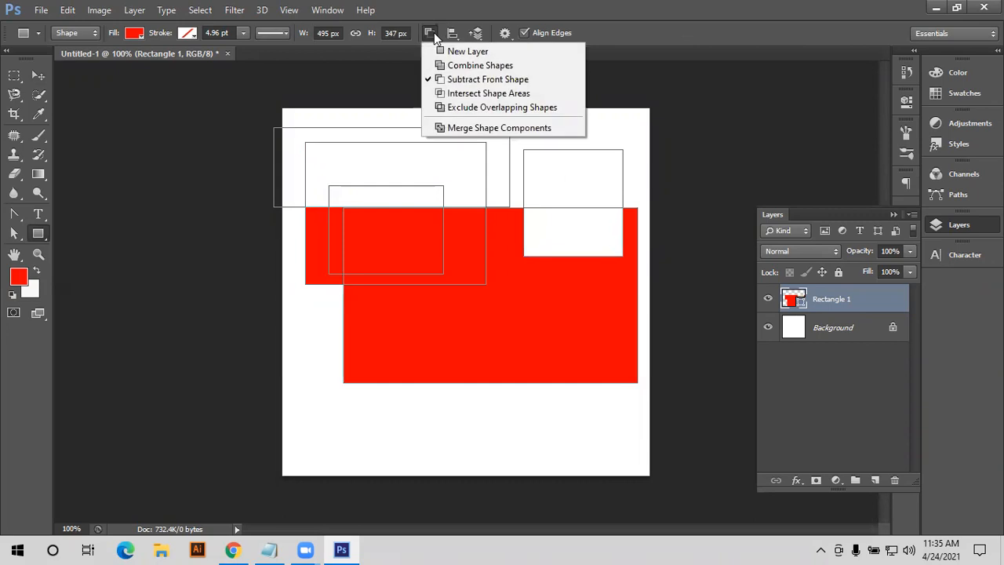
pyautogui.click(467, 96)
pyautogui.moveTo(417, 156); pyautogui.dragTo(501, 423)
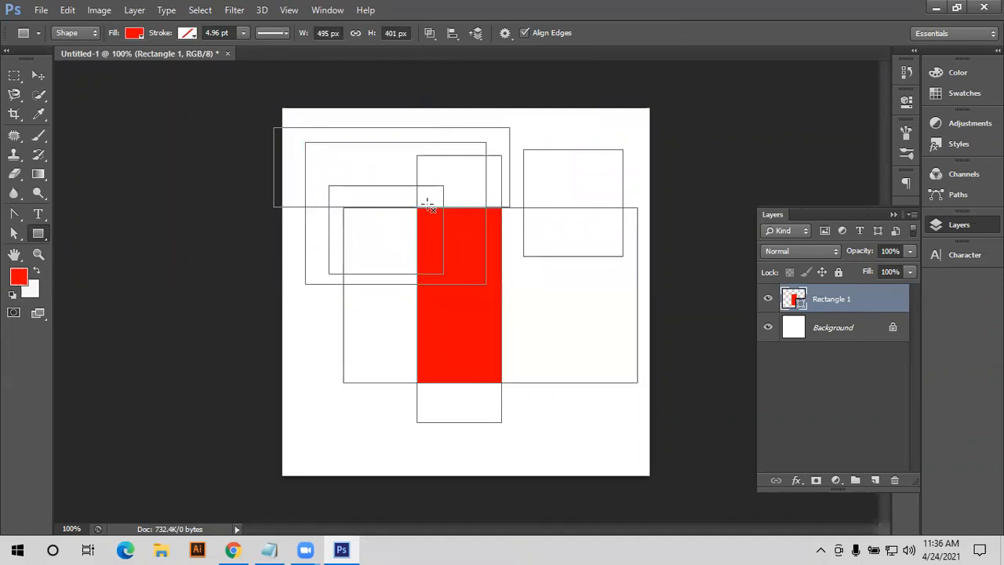
pyautogui.moveTo(444, 166); pyautogui.dragTo(533, 414)
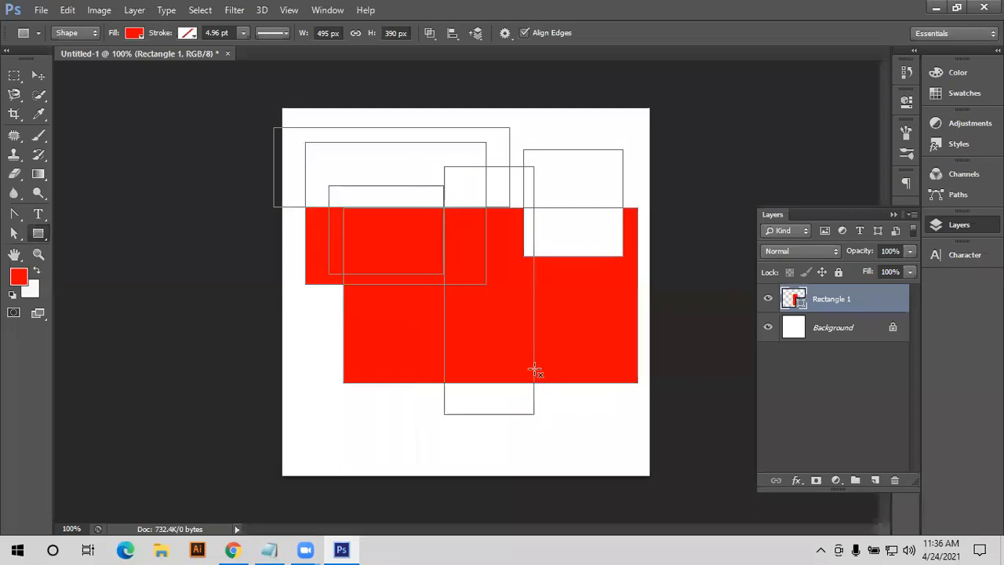
# With Exclude Overlapping Shapes, draw a wide rectangle crossing the remaining vertical red bar.
pyautogui.click(430, 33)
pyautogui.click(464, 108)
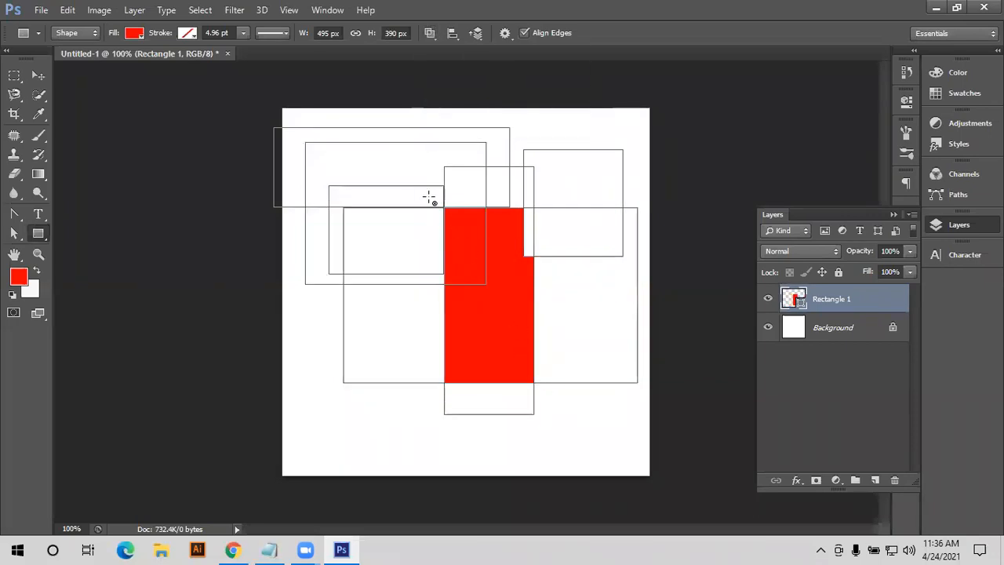
pyautogui.moveTo(332, 269); pyautogui.dragTo(635, 348)
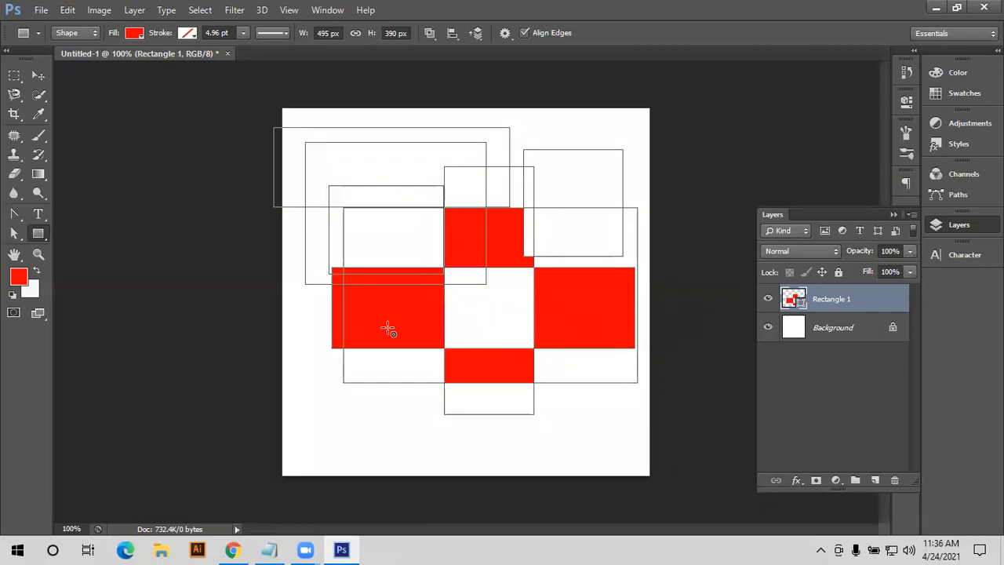
# Set the path operation back to New Layer and delete the cross-shaped compound shape.
pyautogui.click(431, 31)
pyautogui.click(455, 50)
pyautogui.click(39, 76)
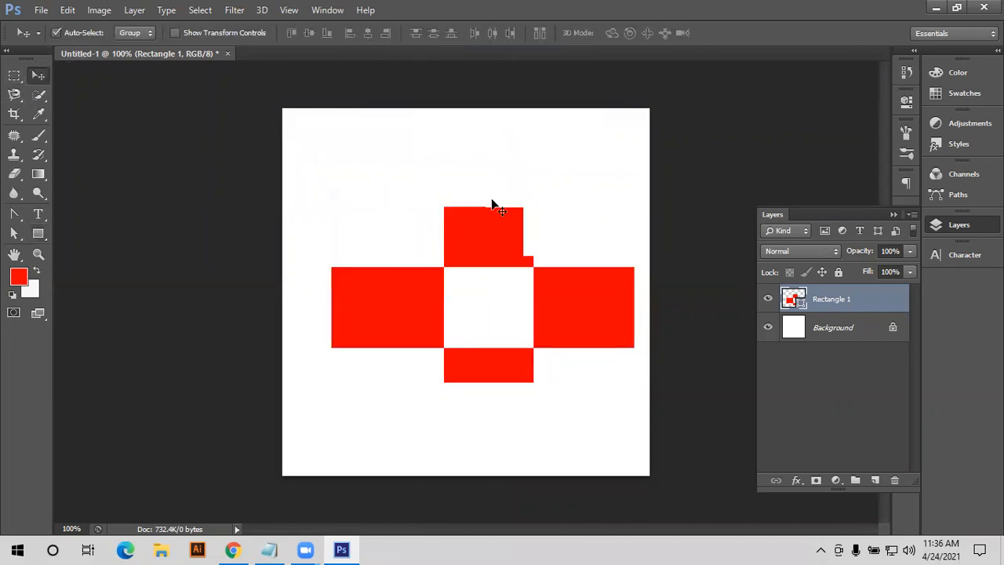
pyautogui.press('Delete')
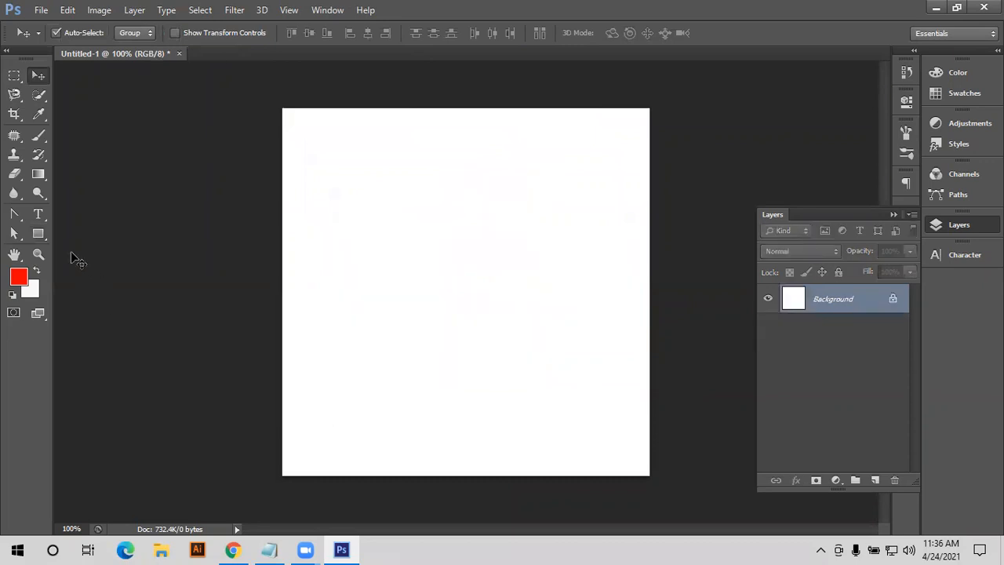
# Create a rectangle with an exact size of 100 × 100 px near the canvas centre.
pyautogui.click(39, 234)
pyautogui.click(469, 220)
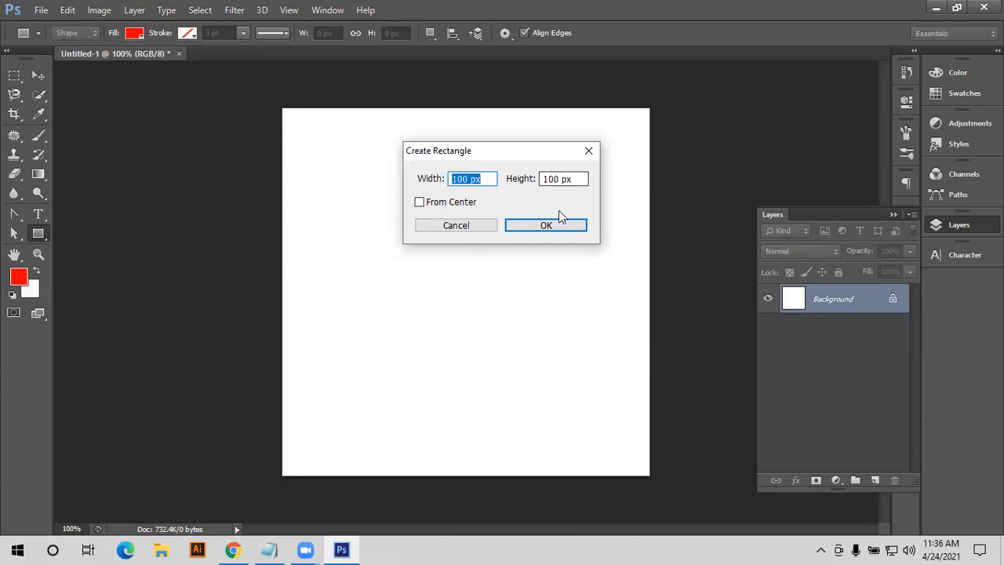
pyautogui.click(544, 228)
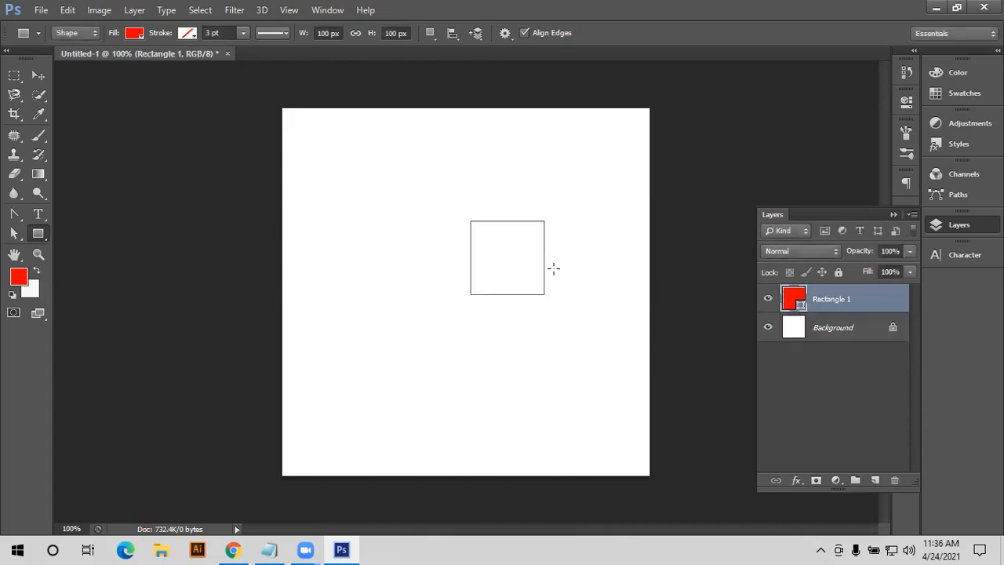
# Duplicate the 100 px square into a row of five spanning the canvas width, then arrange copies in a vertical column and select all squares.
pyautogui.click(38, 75)
pyautogui.moveTo(484, 267); pyautogui.dragTo(471, 287)
pyautogui.moveTo(471, 287); pyautogui.dragTo(546, 287)
pyautogui.moveTo(546, 288); pyautogui.dragTo(618, 287)
pyautogui.moveTo(334, 210); pyautogui.dragTo(639, 352)
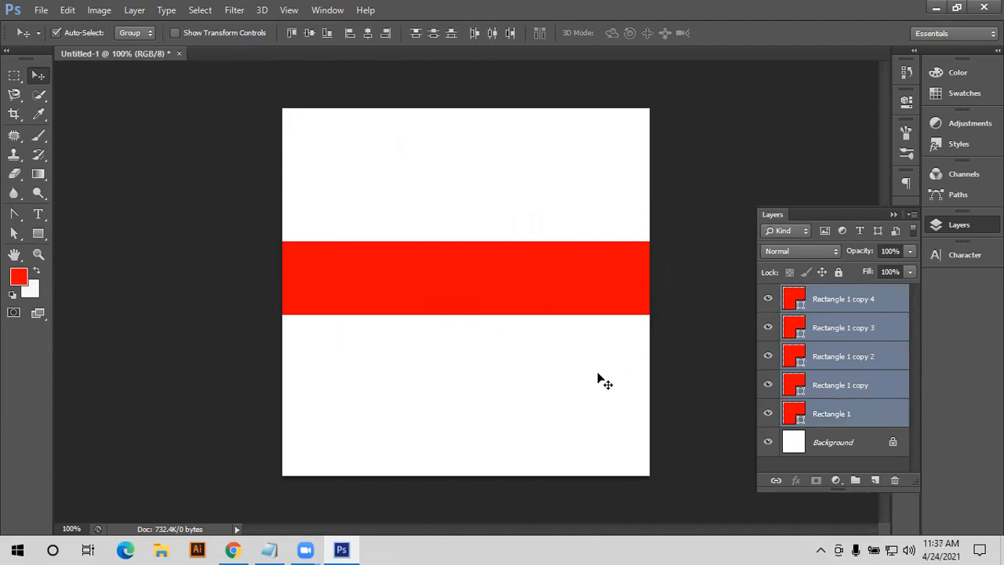
pyautogui.moveTo(340, 280); pyautogui.dragTo(388, 423)
pyautogui.moveTo(337, 128); pyautogui.dragTo(641, 436)
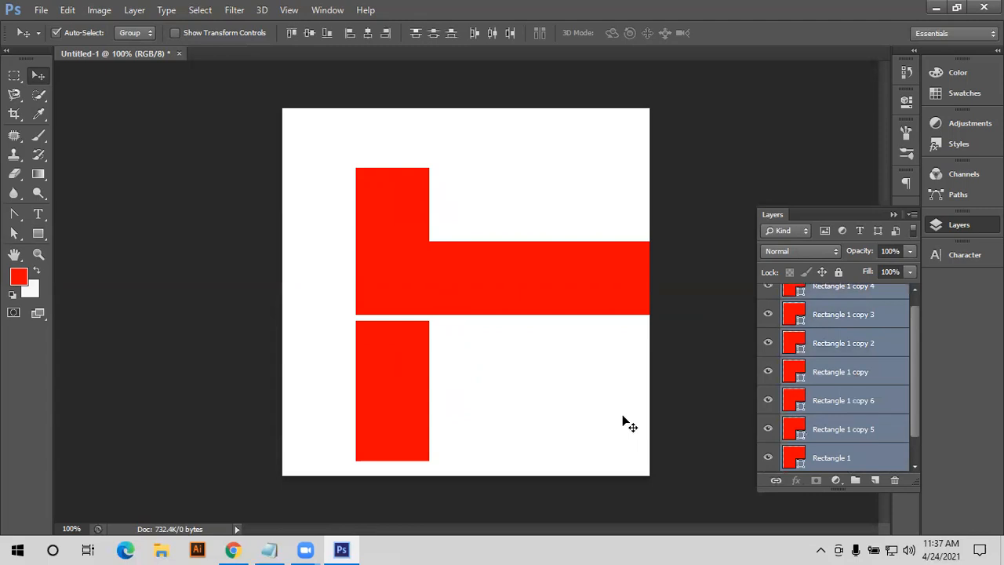
# Delete the duplicate squares, keeping only the original, and move it near the canvas centre.
pyautogui.click(573, 416)
pyautogui.moveTo(599, 411); pyautogui.dragTo(354, 277)
pyautogui.press('Delete')
pyautogui.moveTo(398, 223); pyautogui.dragTo(473, 312)
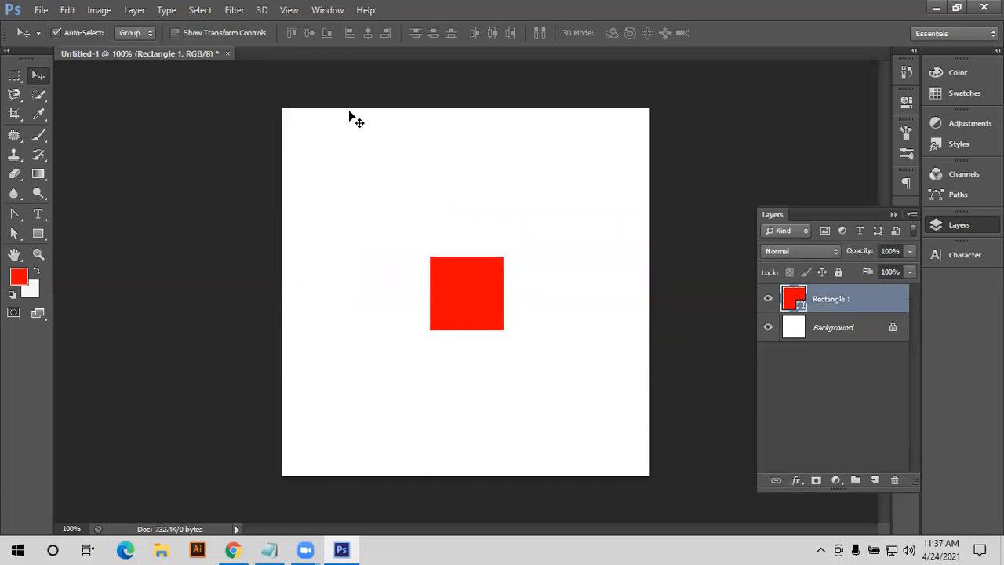
pyautogui.moveTo(477, 292)
pyautogui.mouseDown()
pyautogui.moveTo(450, 287)
pyautogui.moveTo(433, 240)
pyautogui.moveTo(500, 164)
pyautogui.moveTo(484, 175)
pyautogui.moveTo(480, 158)
pyautogui.moveTo(492, 327)
pyautogui.moveTo(486, 303)
pyautogui.mouseUp()
pyautogui.moveTo(483, 206); pyautogui.dragTo(466, 278)
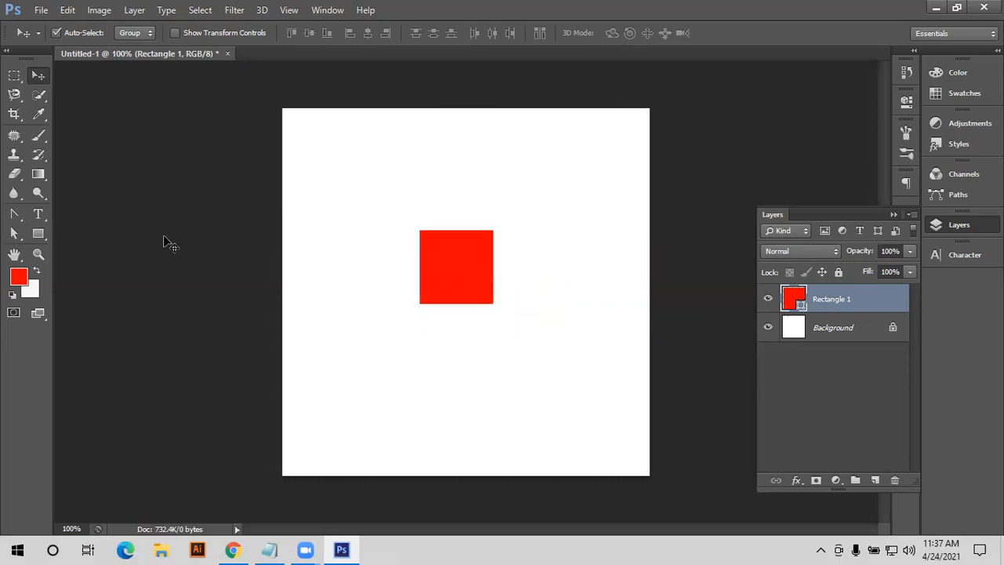
# Delete the small square and create a rectangle with an exact size of 500 × 500 px.
pyautogui.press('Delete')
pyautogui.click(38, 233)
pyautogui.click(409, 261)
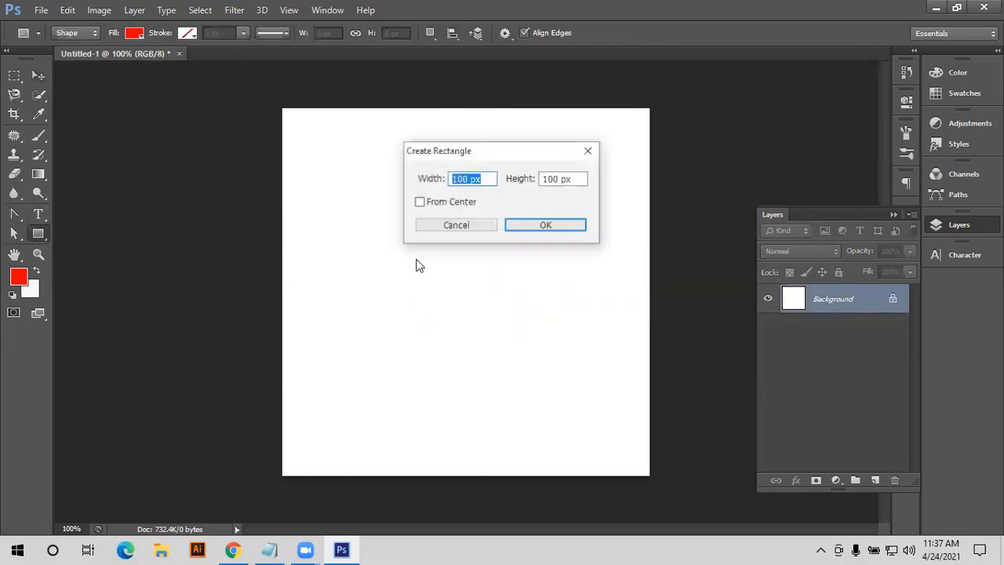
pyautogui.write('500')
pyautogui.click(580, 179)
pyautogui.write('5')
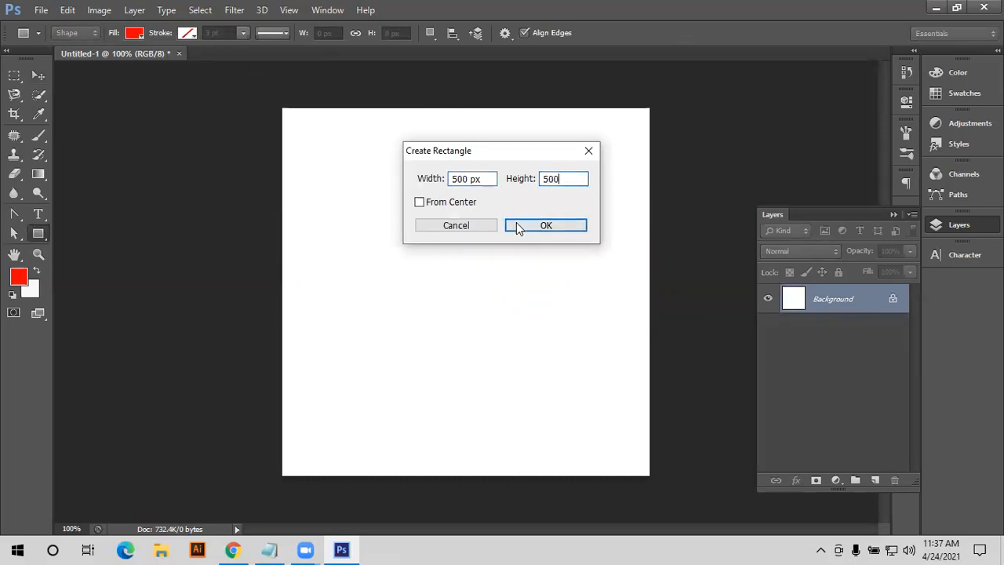
pyautogui.click(532, 229)
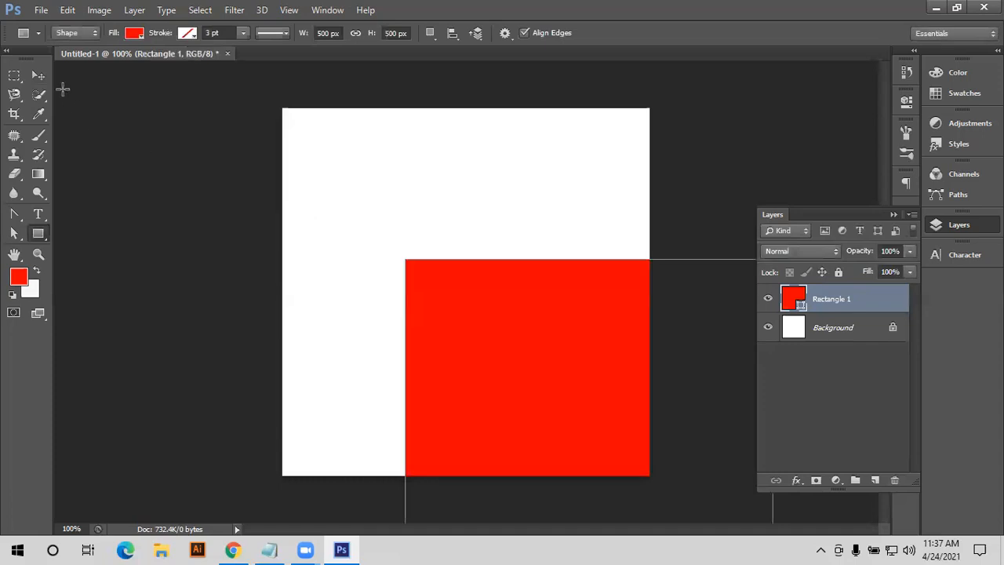
# Move the 500 px square up and left over the canvas and delete it.
pyautogui.click(38, 75)
pyautogui.moveTo(657, 421); pyautogui.dragTo(502, 250)
pyautogui.press('Delete')
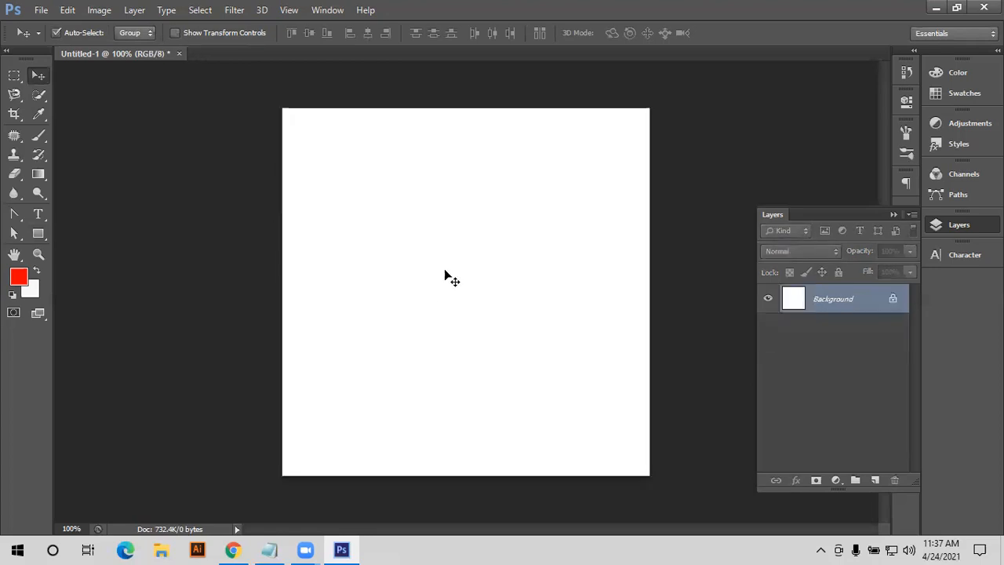
# Create a rectangle of exactly 3 in × 3 in and move it up and left on the canvas.
pyautogui.click(39, 233)
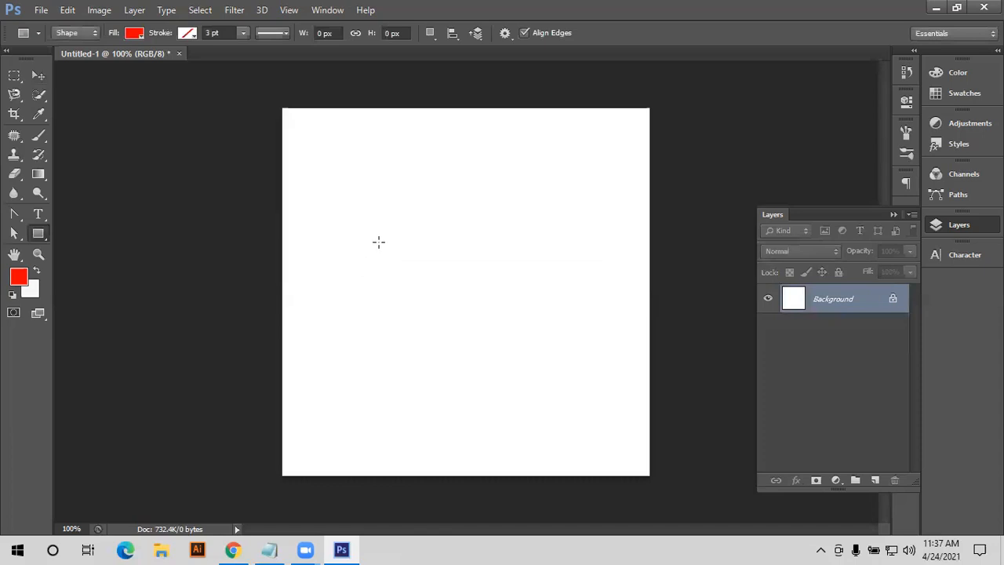
pyautogui.click(428, 225)
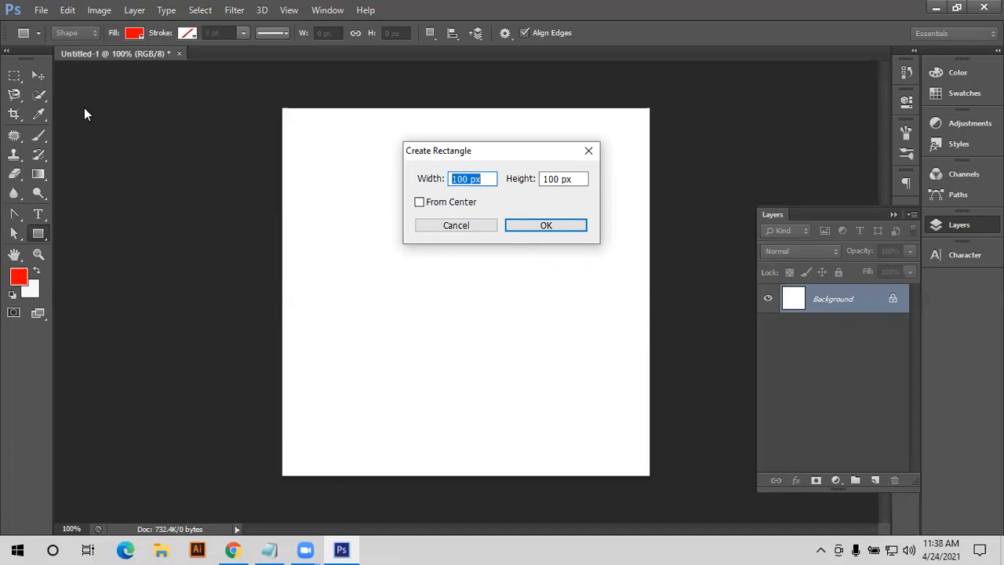
pyautogui.write('3')
pyautogui.press('Tab')
pyautogui.write('3')
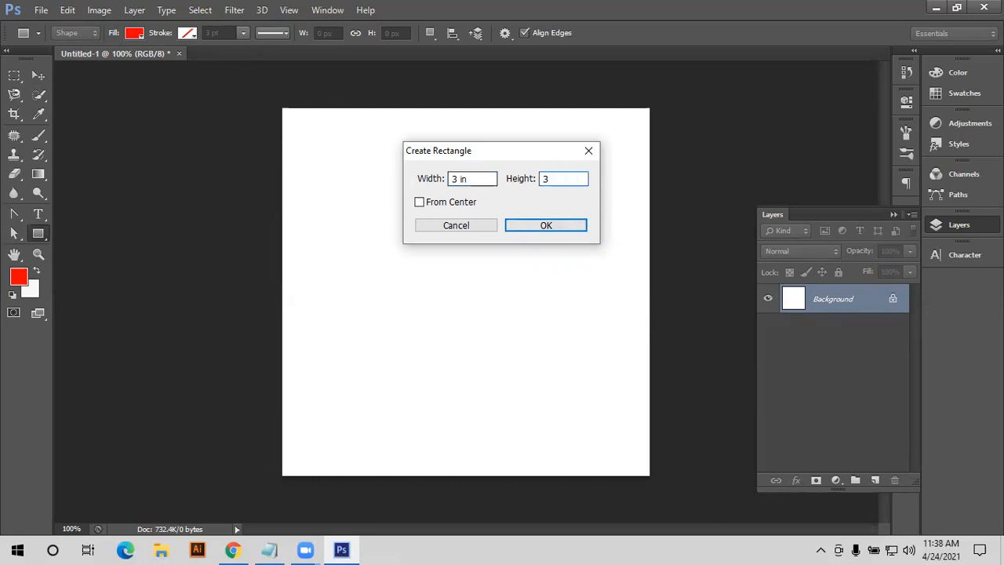
pyautogui.write(' in')
pyautogui.click(547, 227)
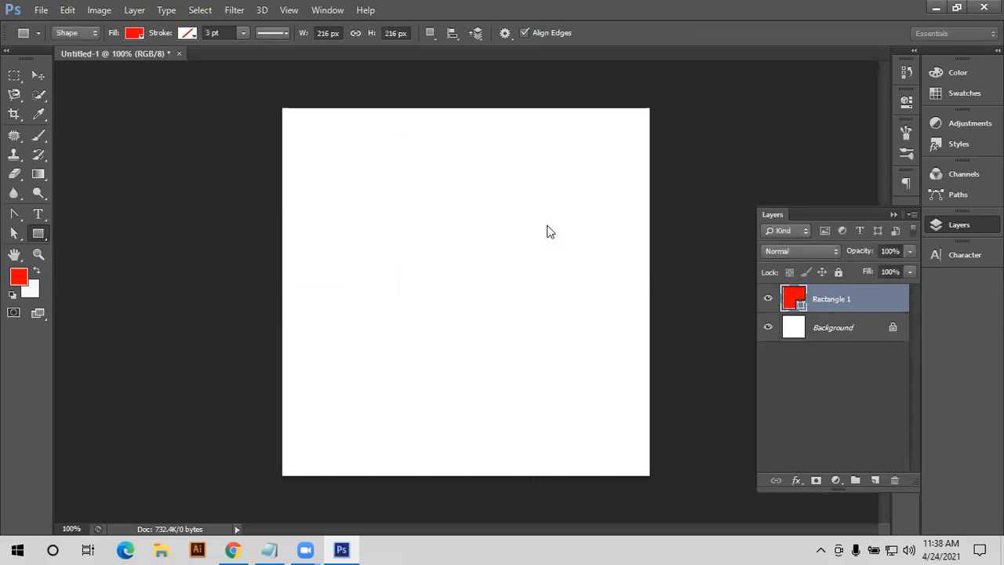
pyautogui.click(37, 75)
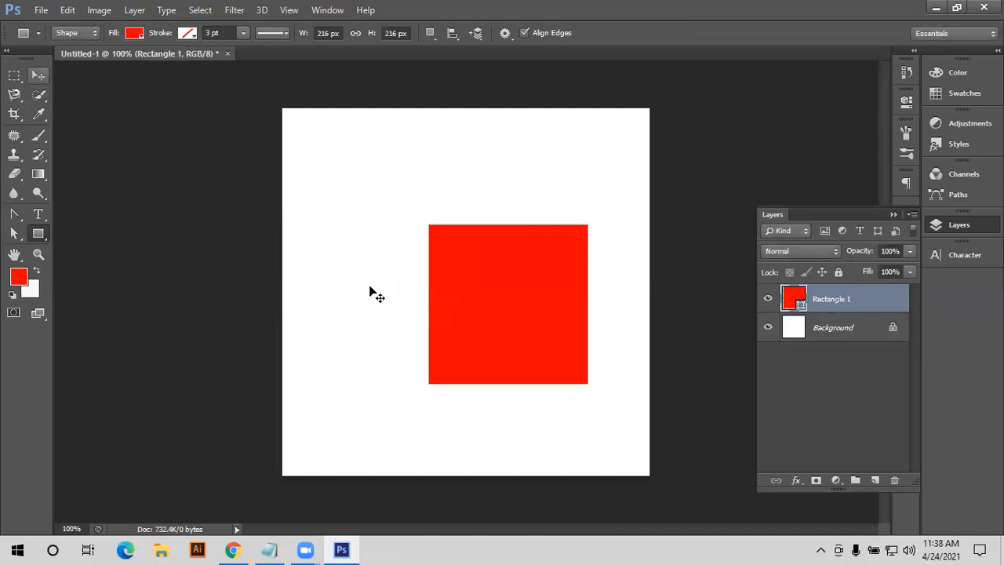
pyautogui.moveTo(433, 298); pyautogui.dragTo(449, 266)
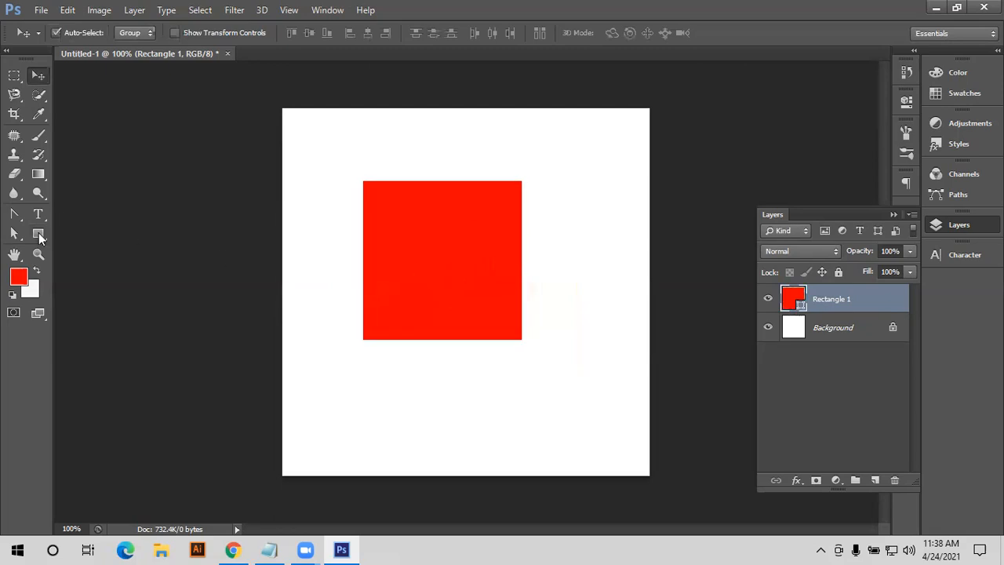
# Delete the 3-inch square, create a 3 × 3 px rectangle in its place, and inspect it up close.
pyautogui.press('Delete')
pyautogui.press('u')
pyautogui.click(483, 217)
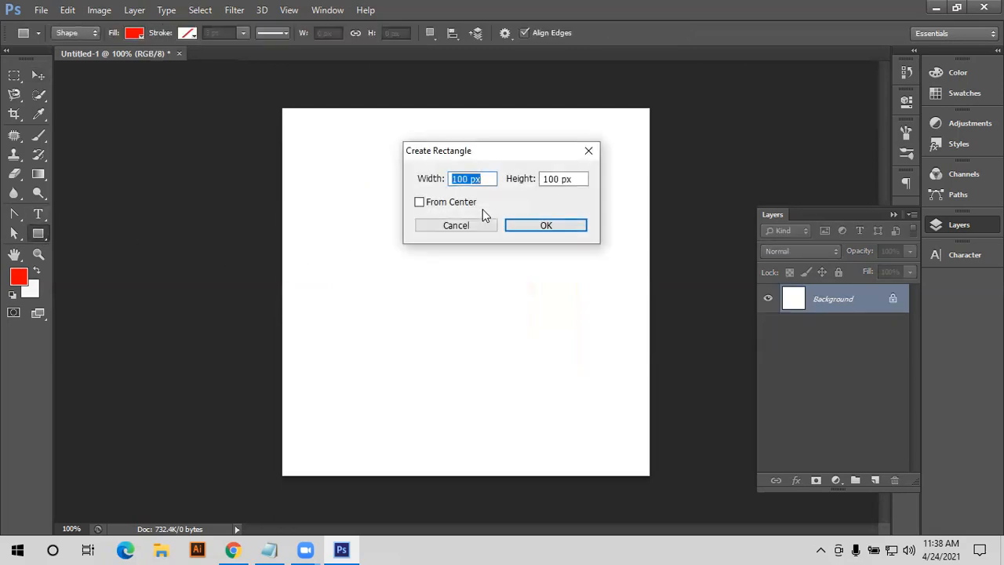
pyautogui.write('3')
pyautogui.press('Tab')
pyautogui.write('3')
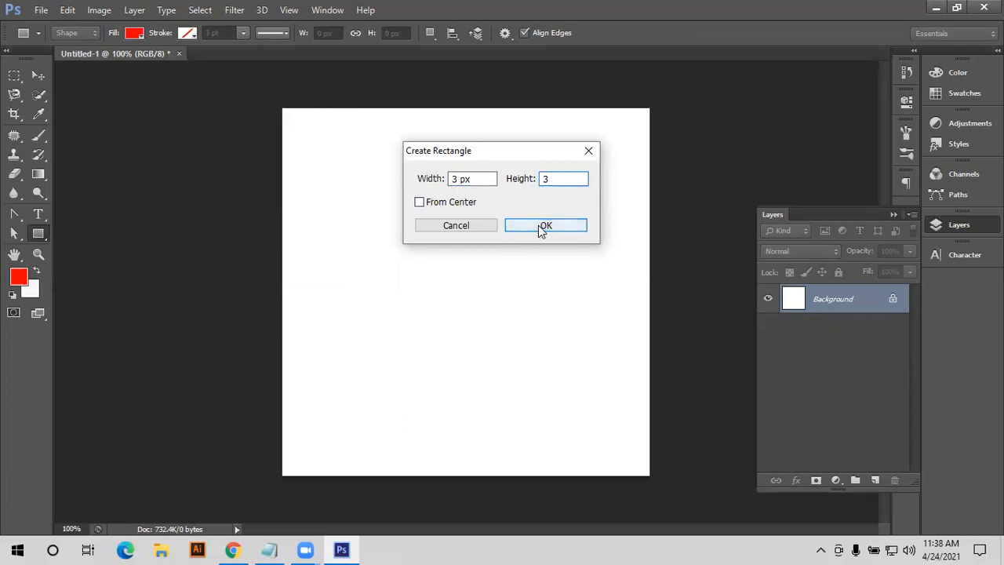
pyautogui.click(540, 227)
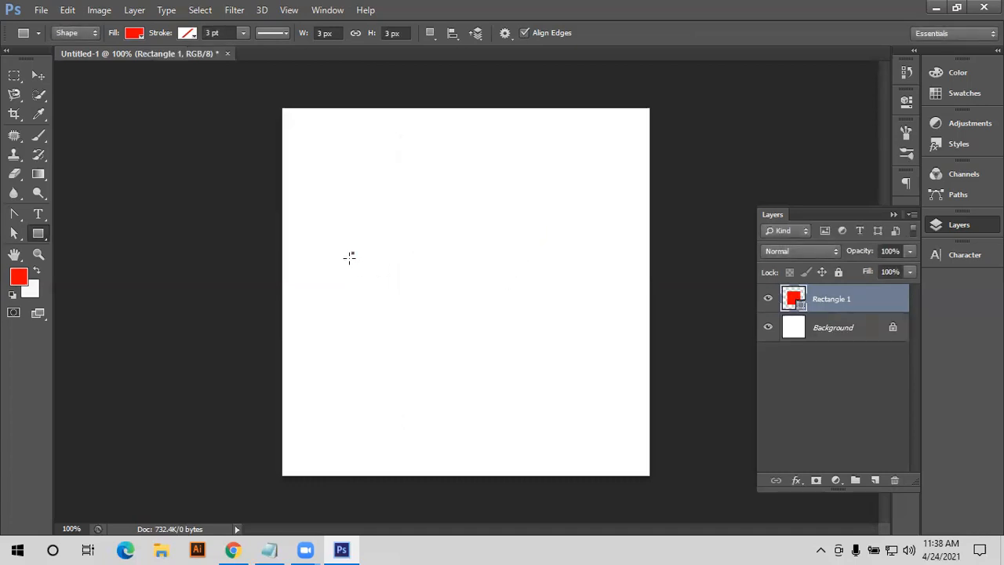
pyautogui.scroll(10, 353, 258)
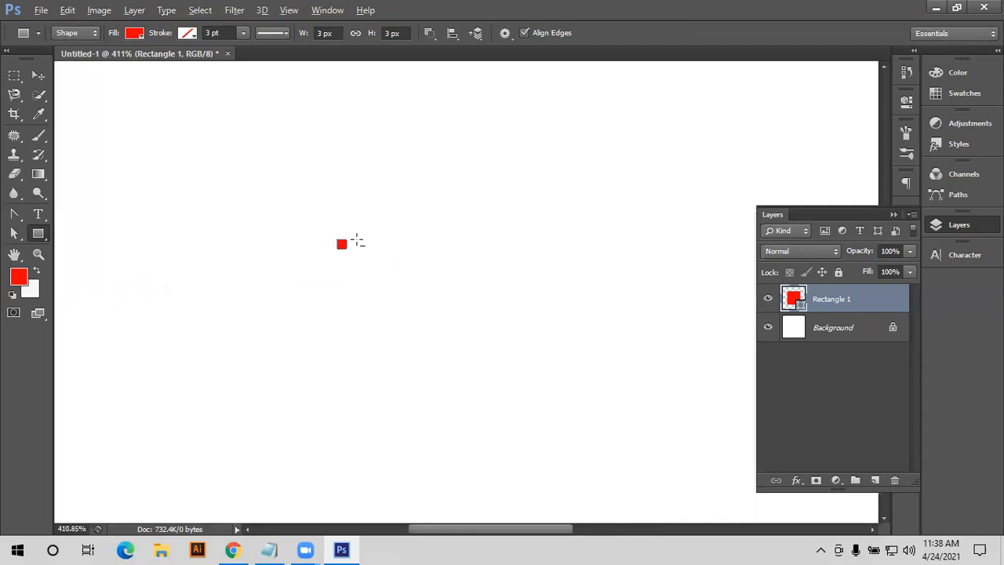
# Inspect the 3 × 3 px square's individual pixels up close and remove the square from the canvas.
pyautogui.scroll(6, 357, 240)
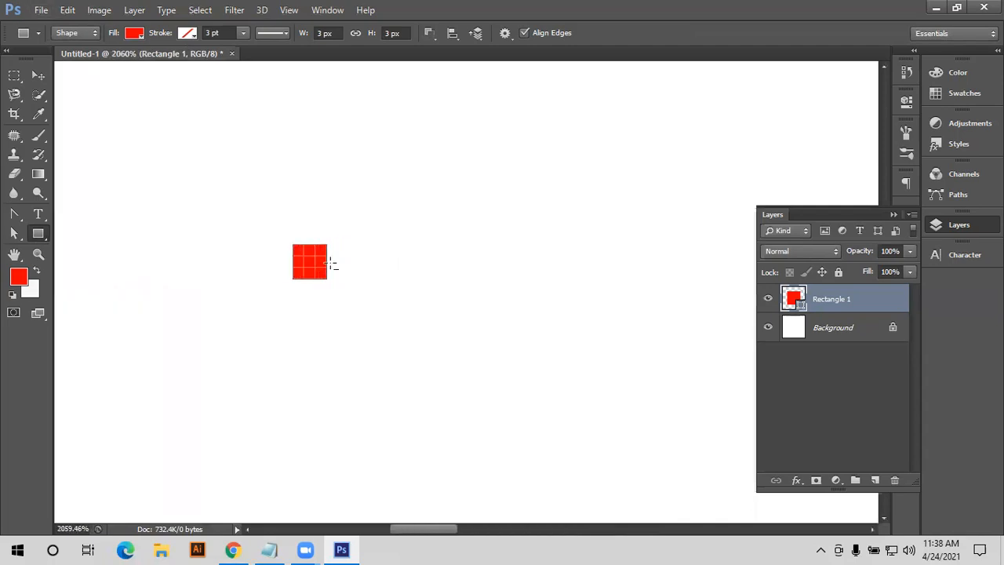
pyautogui.scroll(1, 332, 263)
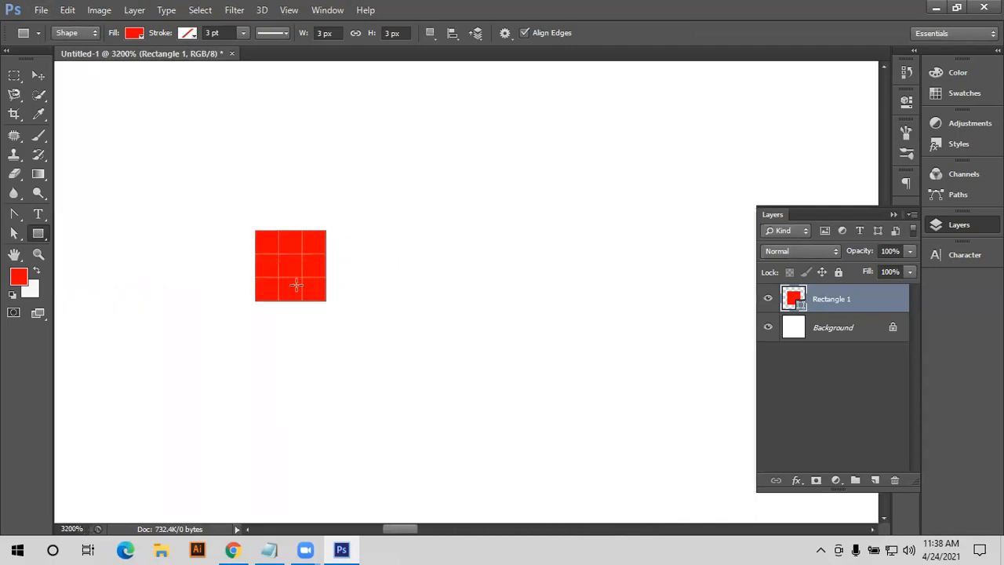
pyautogui.scroll(-5, 392, 297)
pyautogui.scroll(-2, 399, 295)
pyautogui.hotkey('ctrl', 'z')
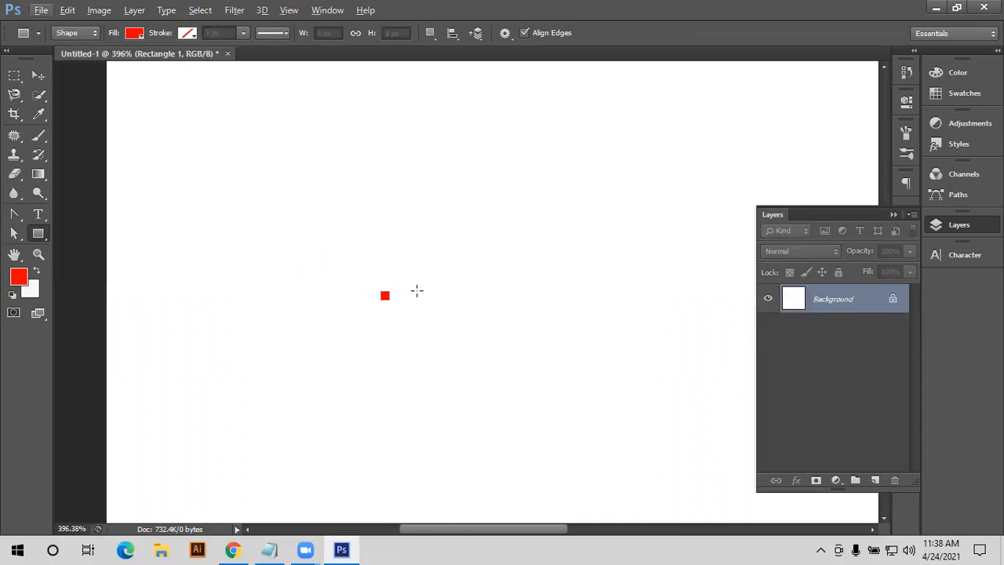
pyautogui.scroll(-2, 415, 284)
pyautogui.scroll(-2, 420, 278)
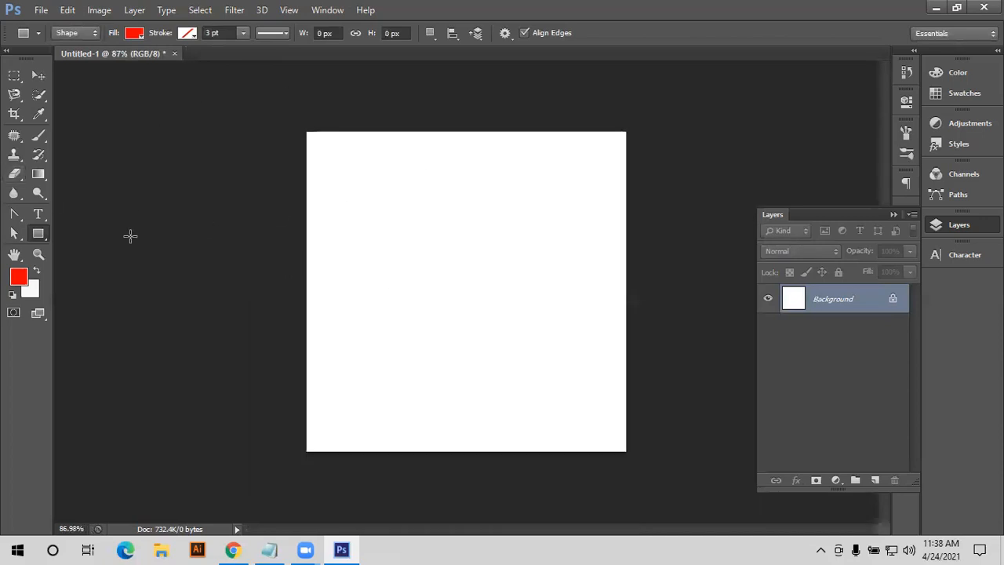
# Switch to the Rounded Rectangle tool, draw a trial shape about 337 × 197 px with a 10 px radius, and undo it.
pyautogui.rightClick(37, 234)
pyautogui.click(84, 246)
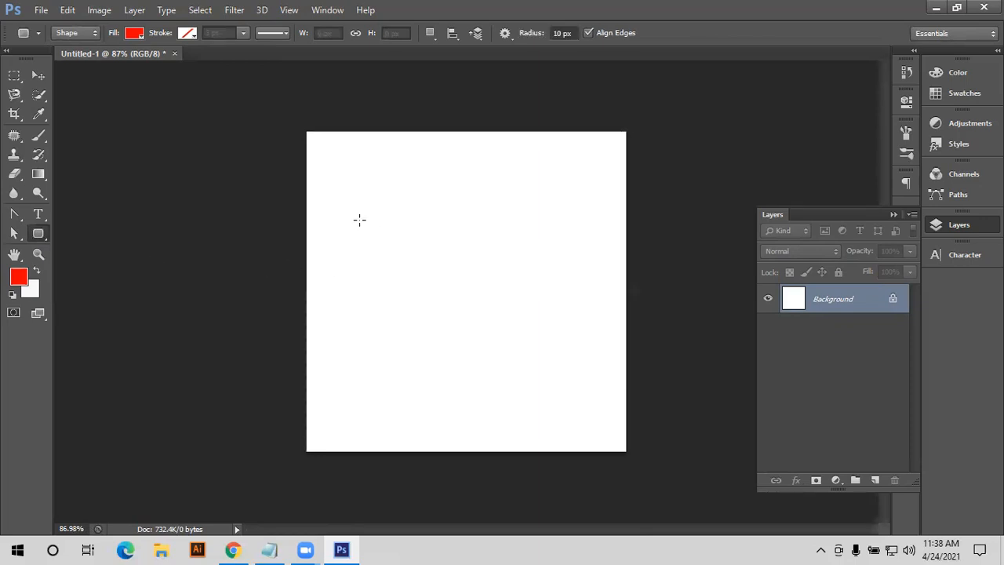
pyautogui.moveTo(383, 246); pyautogui.dragTo(557, 340)
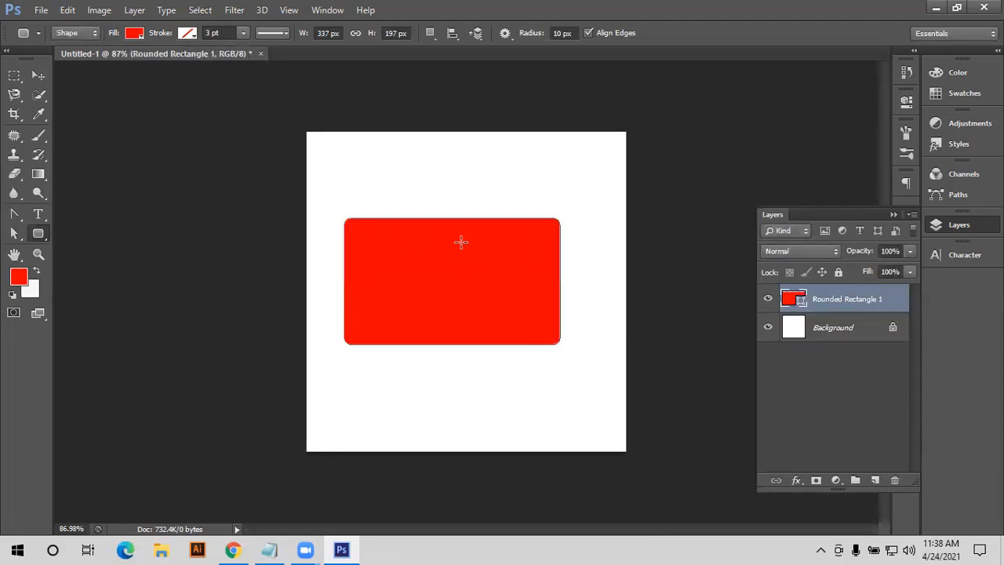
pyautogui.hotkey('ctrl', 'z')
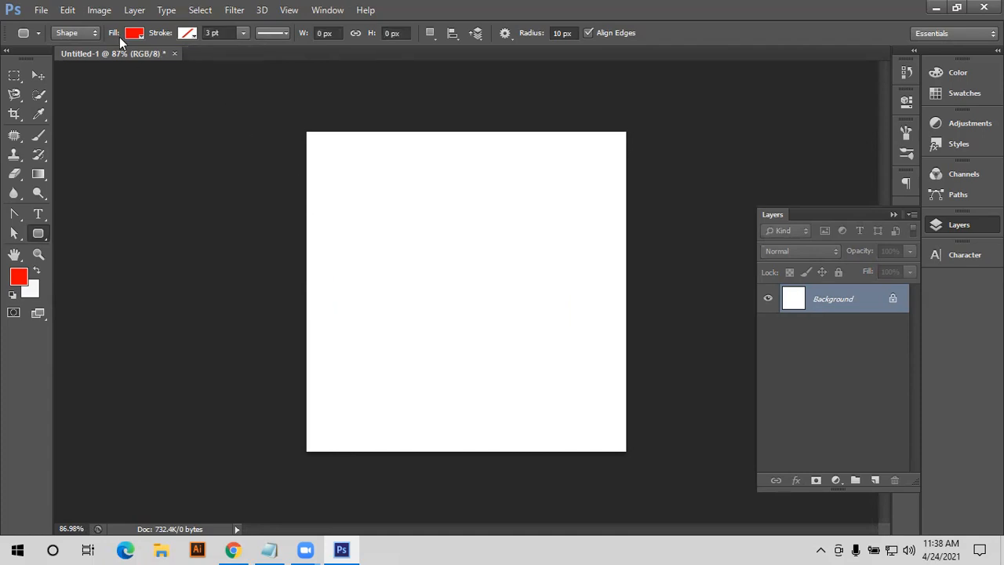
# Draw a rounded rectangle about 425 × 251 px with a 10 px corner radius across the canvas and delete it.
pyautogui.click(429, 32)
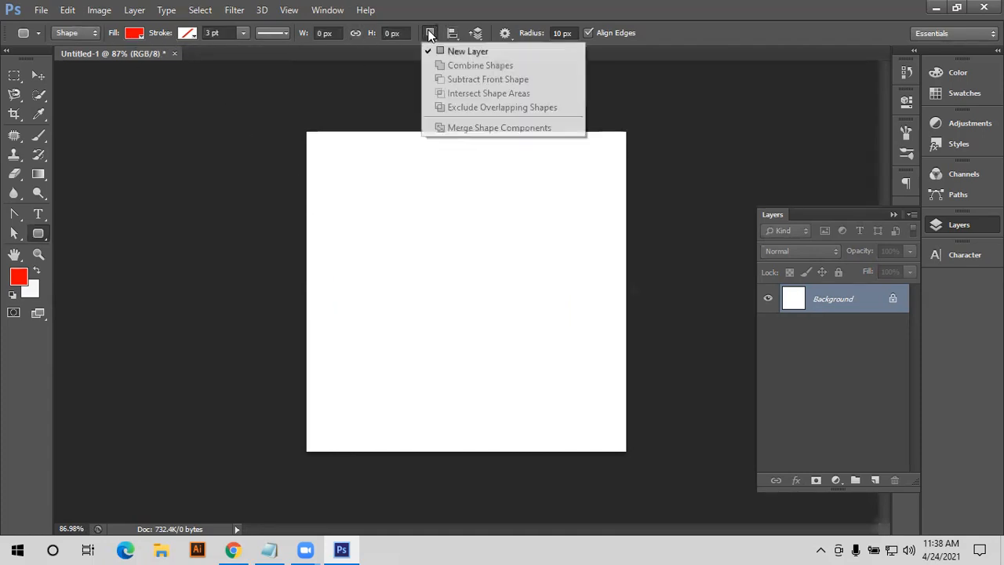
pyautogui.click(608, 362)
pyautogui.moveTo(338, 203); pyautogui.dragTo(609, 364)
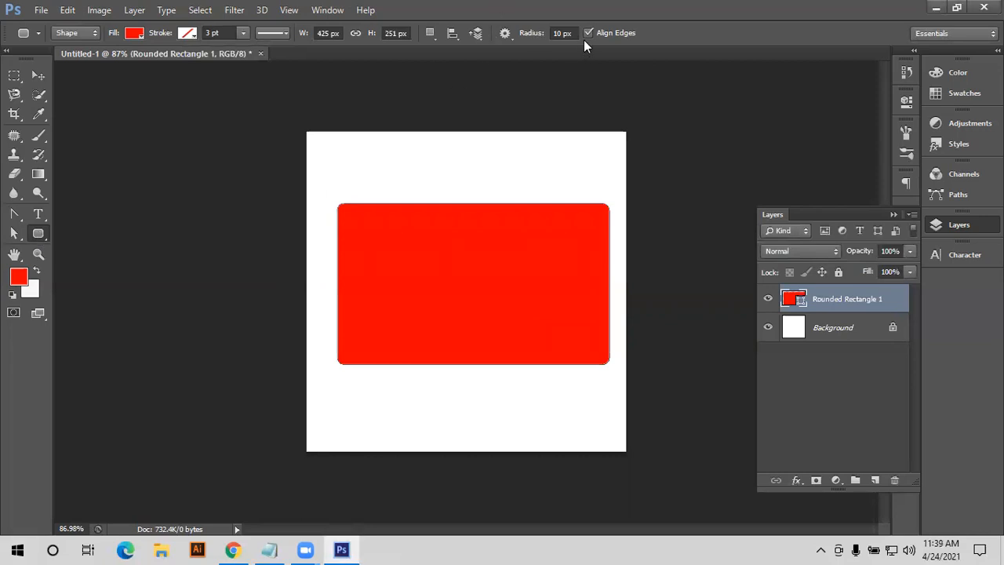
pyautogui.press('v')
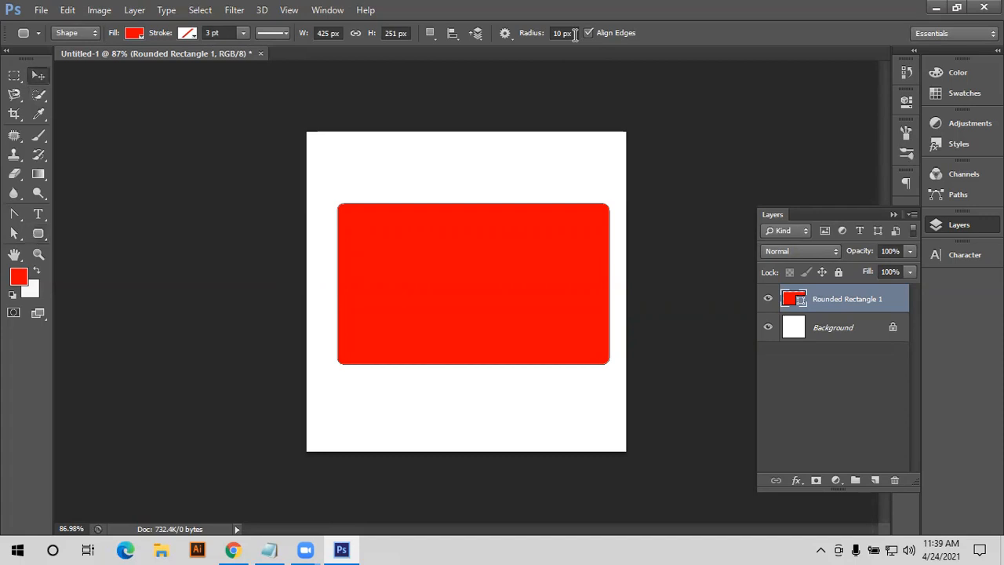
pyautogui.moveTo(310, 166); pyautogui.dragTo(504, 320)
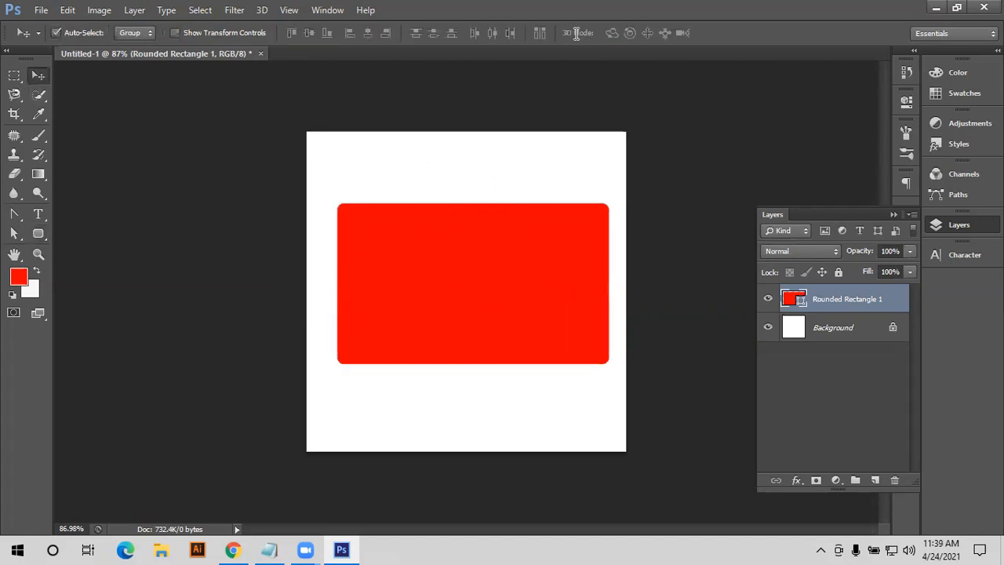
pyautogui.press('Delete')
# Draw a rounded rectangle about 370 × 229 px with a 50 px radius, and replace it with one about 302 × 154 px in the upper canvas.
pyautogui.press('u')
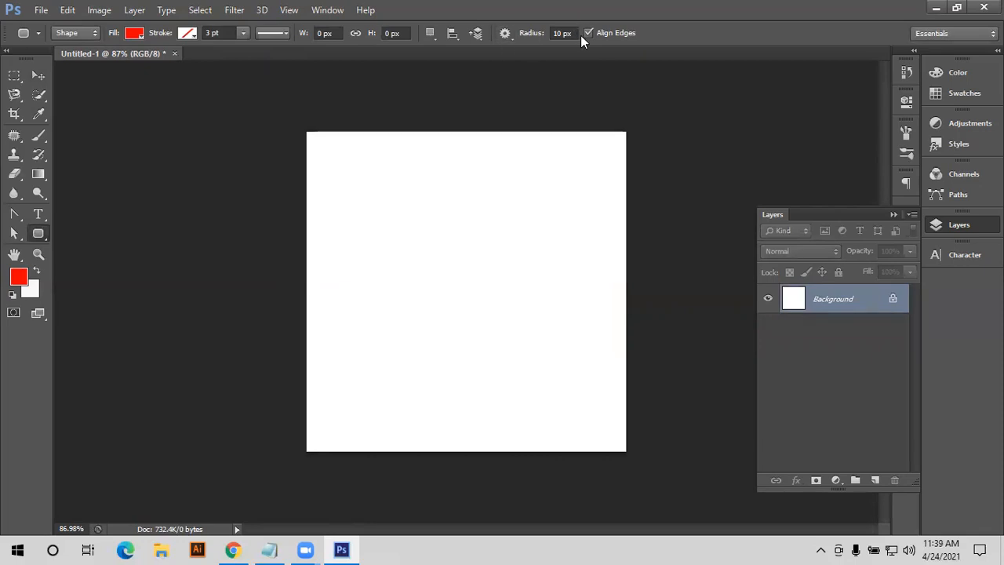
pyautogui.click(521, 38)
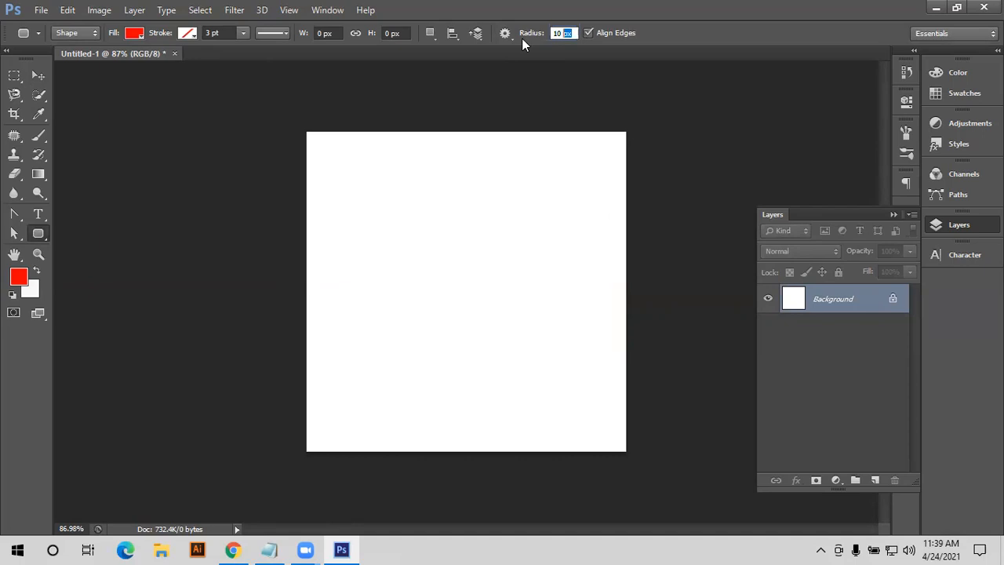
pyautogui.write('50')
pyautogui.press('Return')
pyautogui.moveTo(358, 190); pyautogui.dragTo(594, 338)
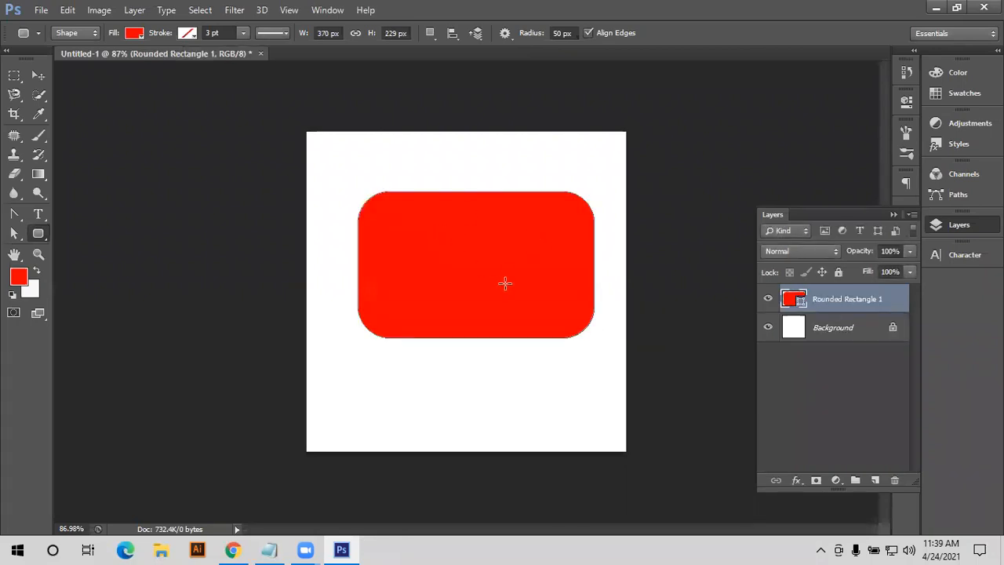
pyautogui.hotkey('ctrl', 'z')
pyautogui.moveTo(370, 169); pyautogui.dragTo(561, 268)
# Set the Rounded Rectangle tool's corner radius to 10 px for drawing another shape.
pyautogui.moveTo(574, 34); pyautogui.dragTo(510, 53)
pyautogui.write('10')
pyautogui.press('Return')
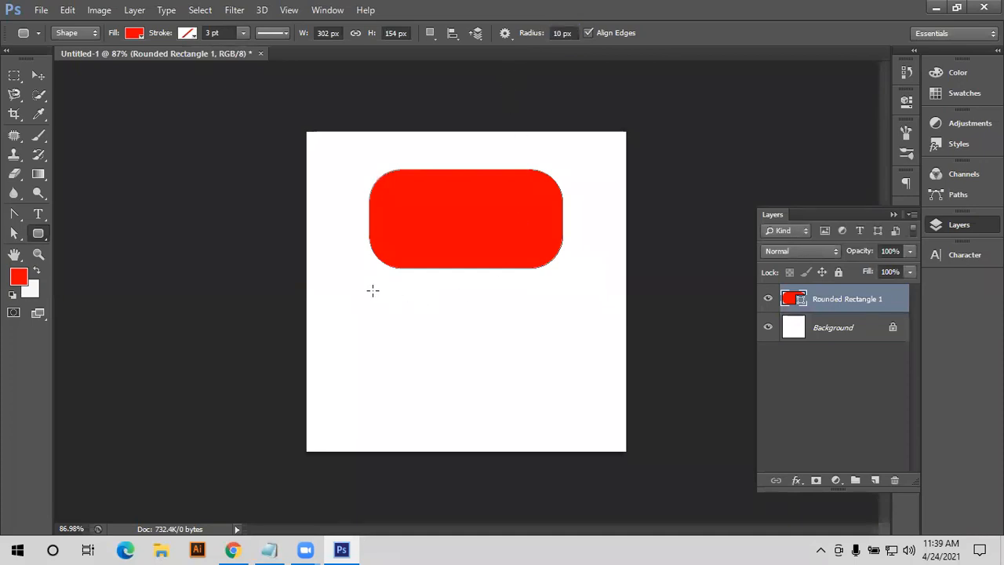